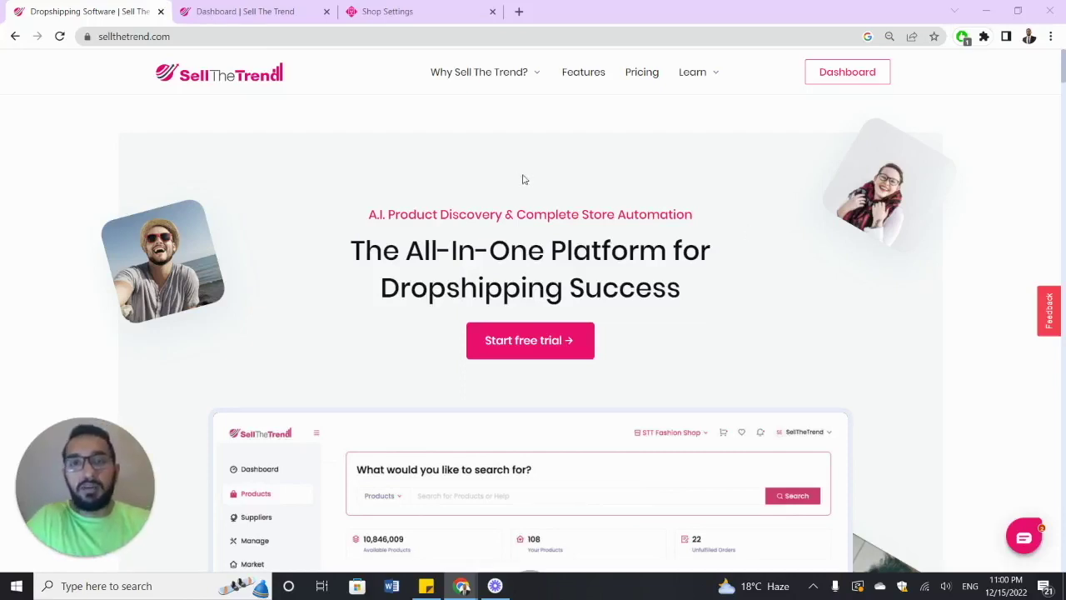
- From the Dashboard store list, open Shops Settings for the STT SHOP store
click(268, 12)
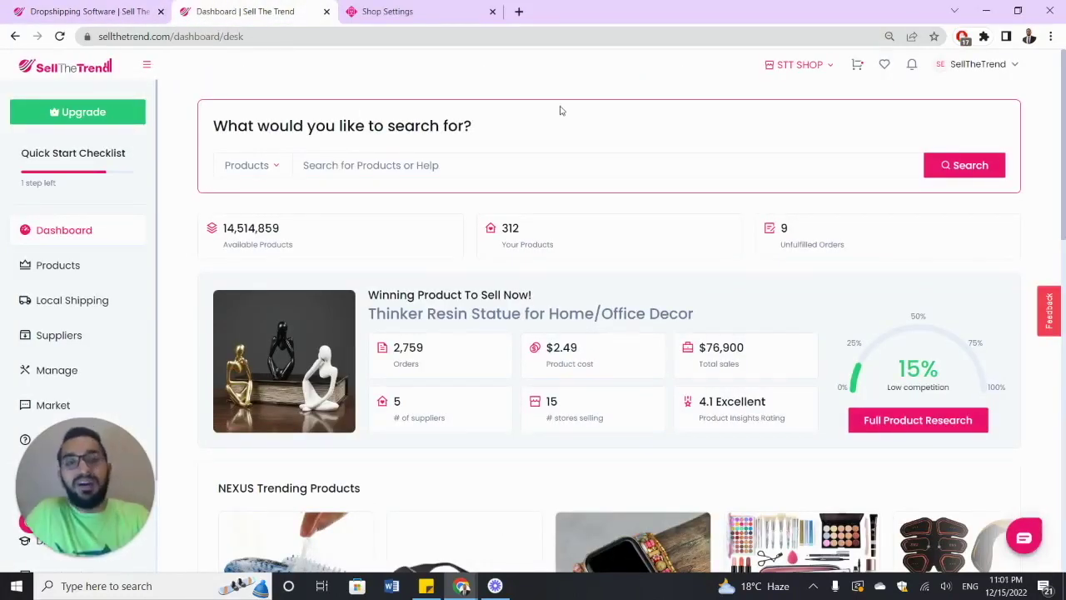
click(806, 67)
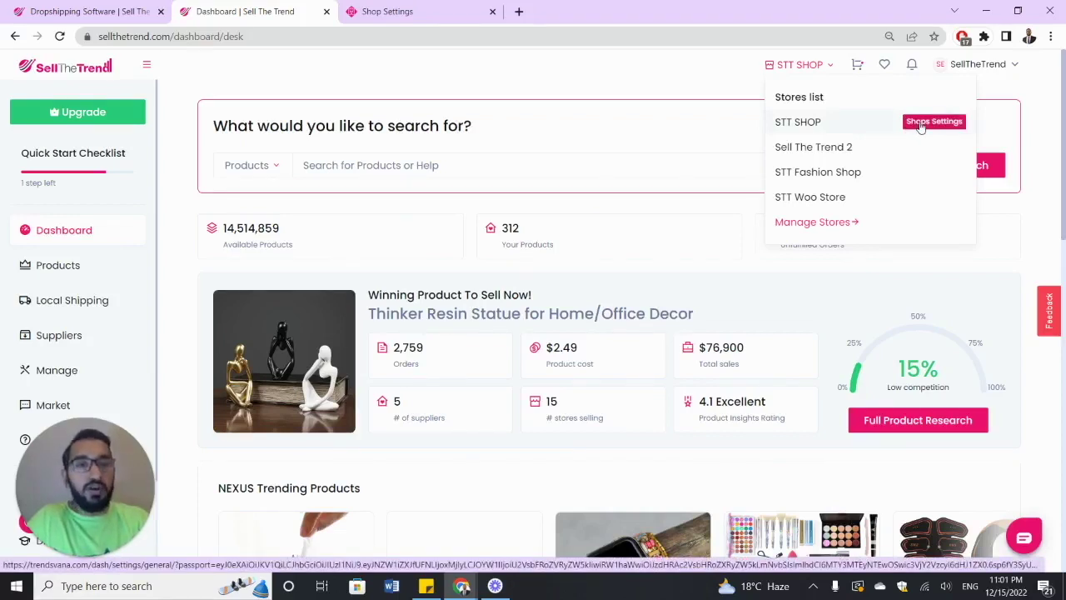
click(920, 126)
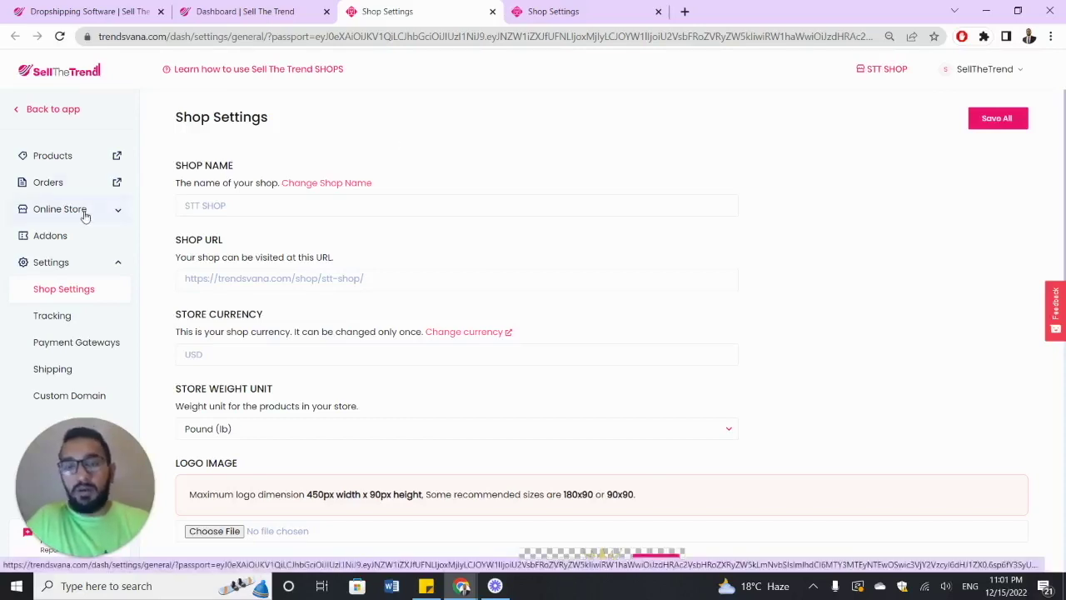
- Go to Online Store > Manage themes and edit the current trendy (Legacy) theme
scroll(241, 222, down, 2)
scroll(238, 220, up, 2)
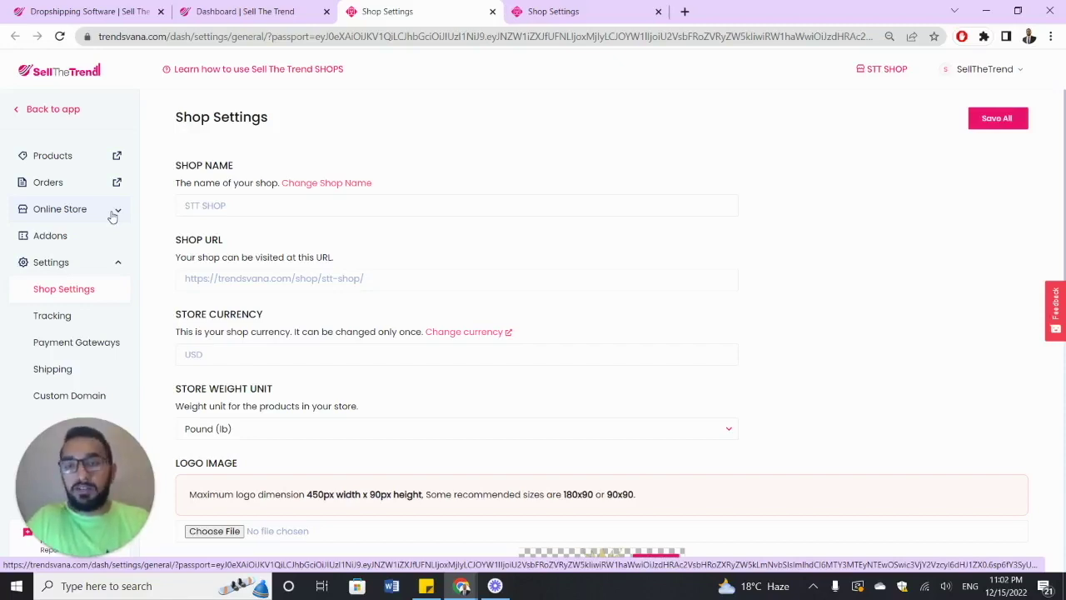
click(112, 212)
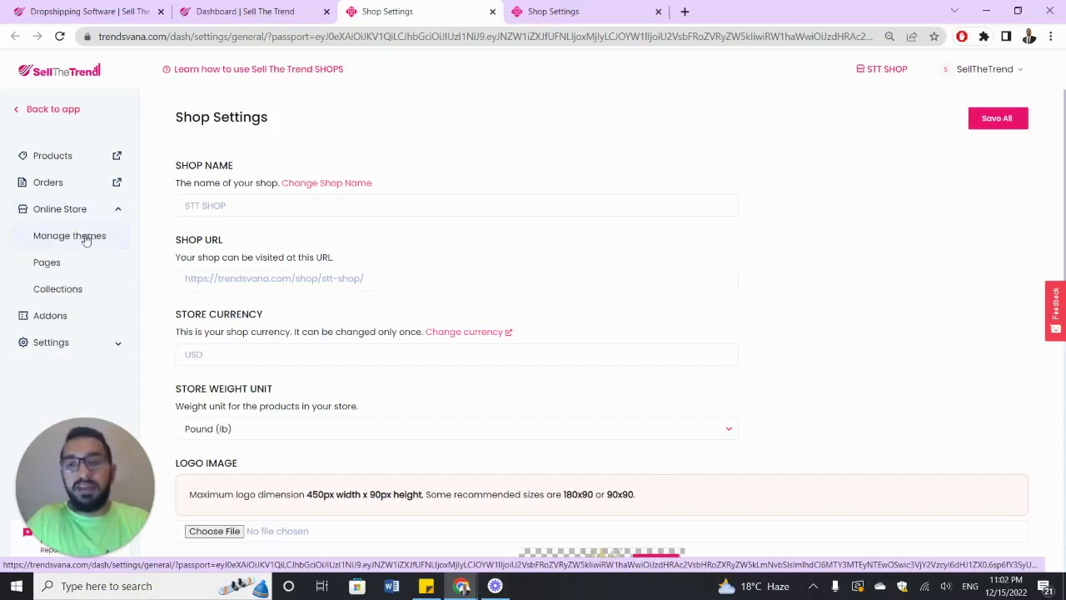
click(84, 238)
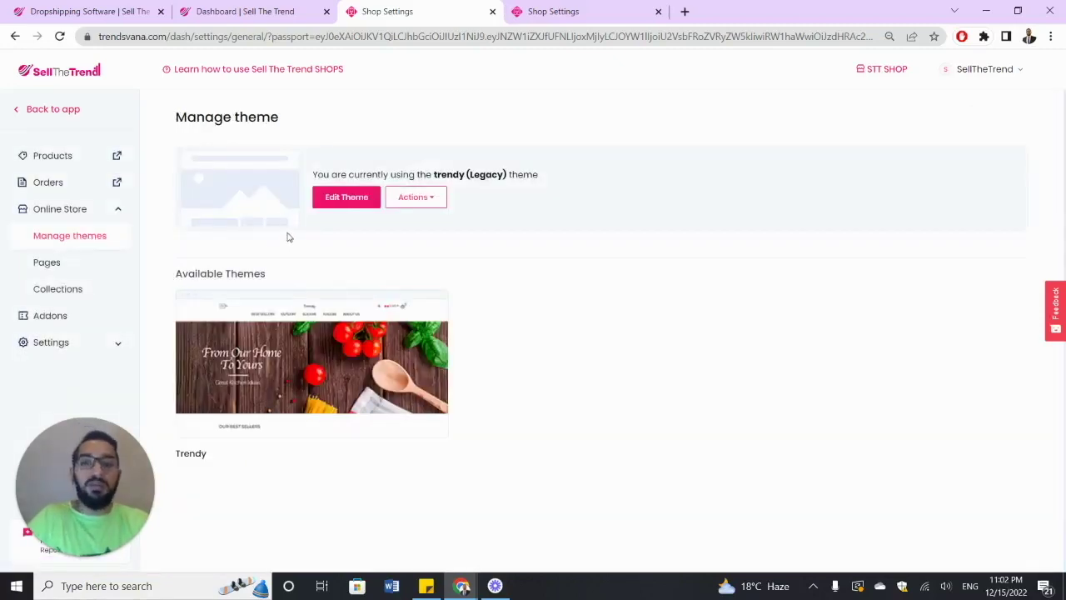
click(354, 203)
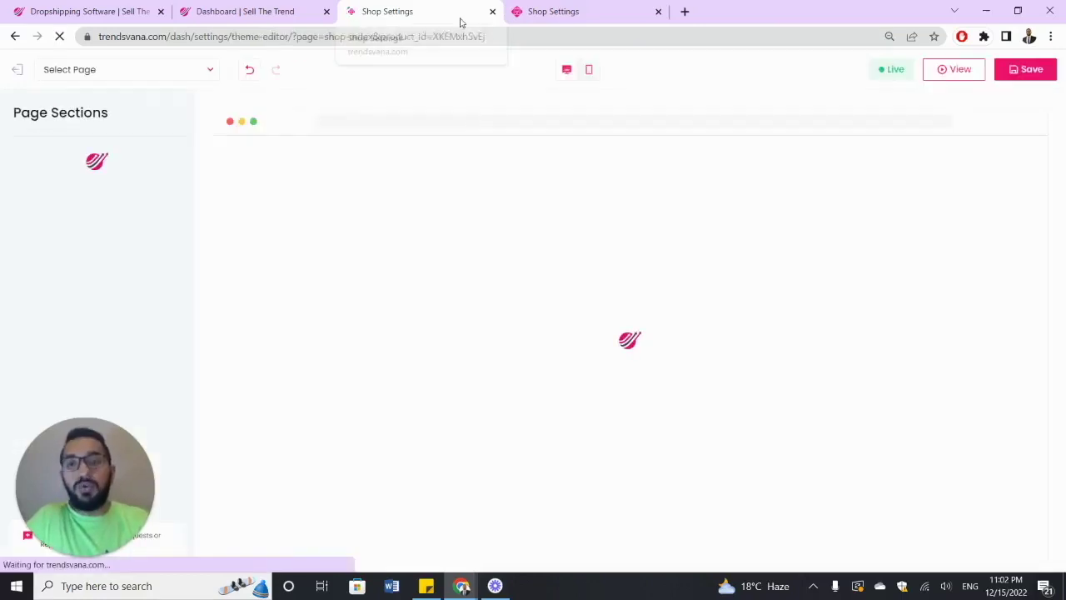
- Let the Home Page load, then scroll through Header, Hero, Products List, FAQ and Footer
click(521, 15)
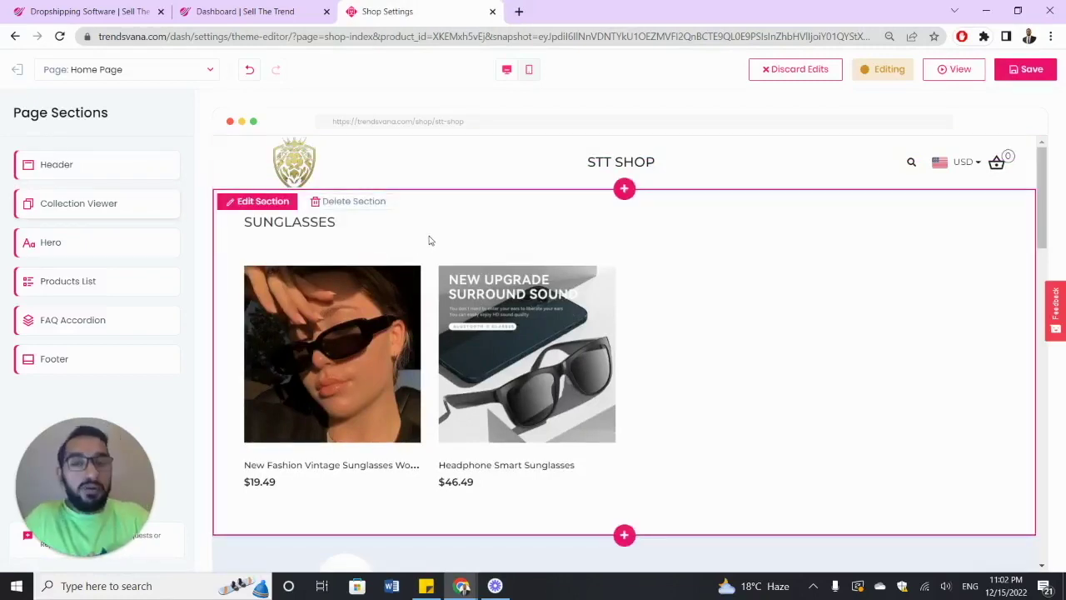
scroll(429, 241, down, 4)
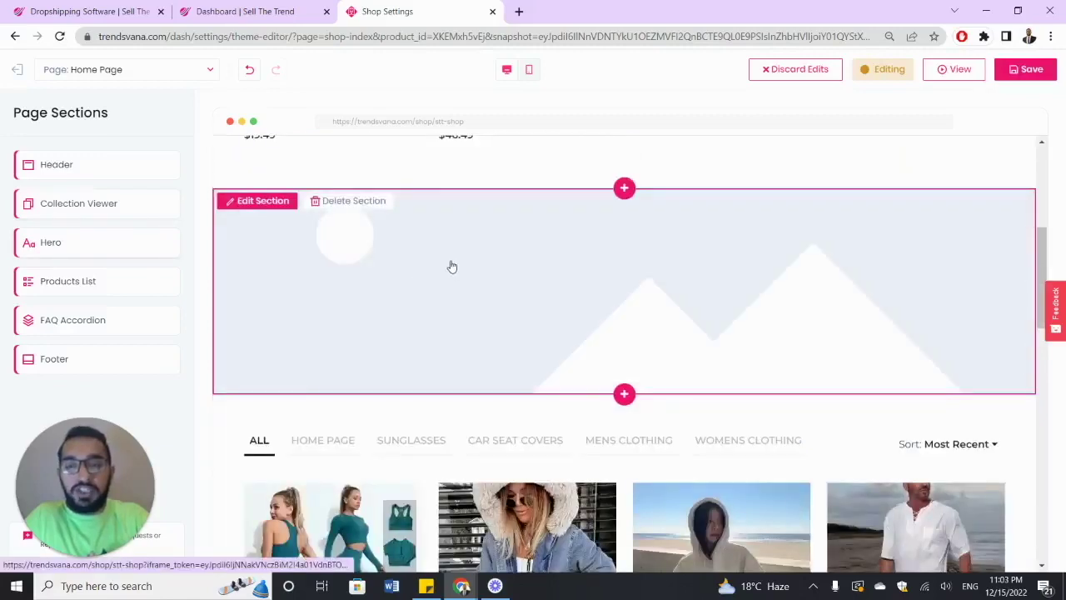
scroll(452, 266, down, 5)
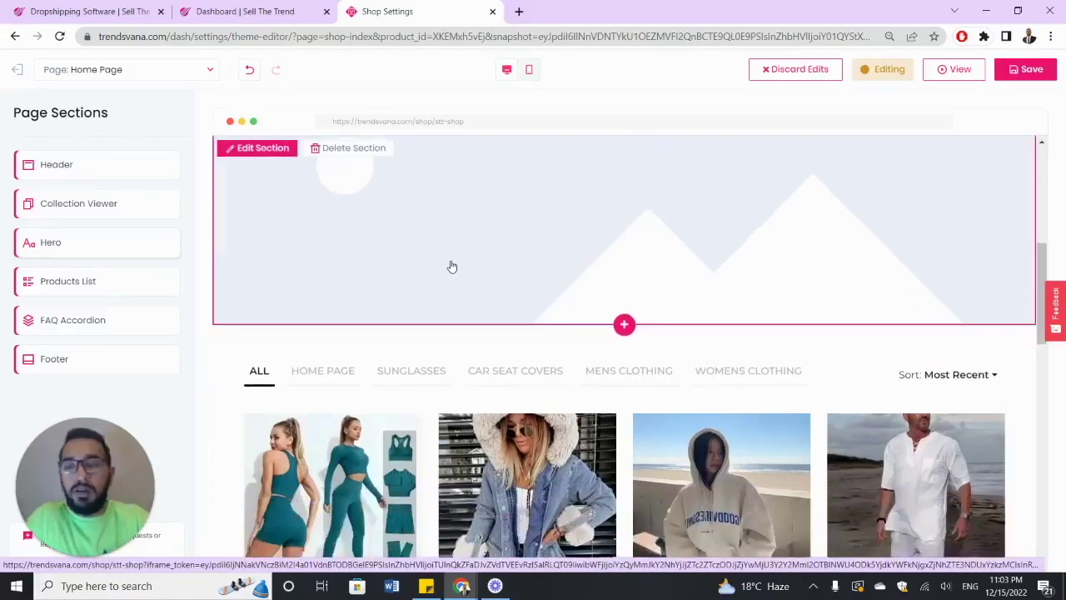
scroll(461, 257, down, 9)
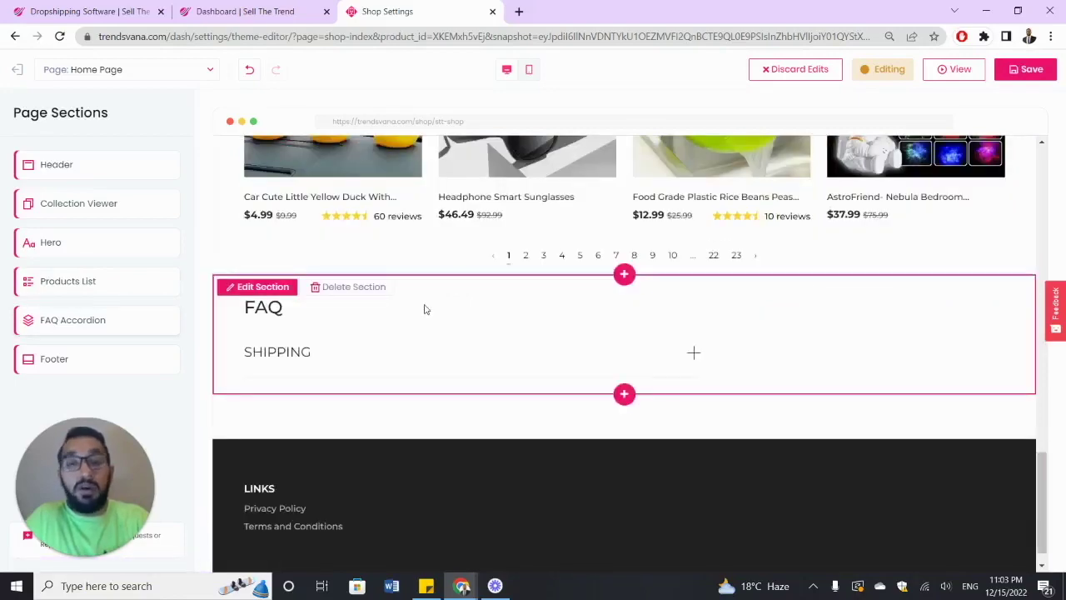
scroll(426, 307, down, 1)
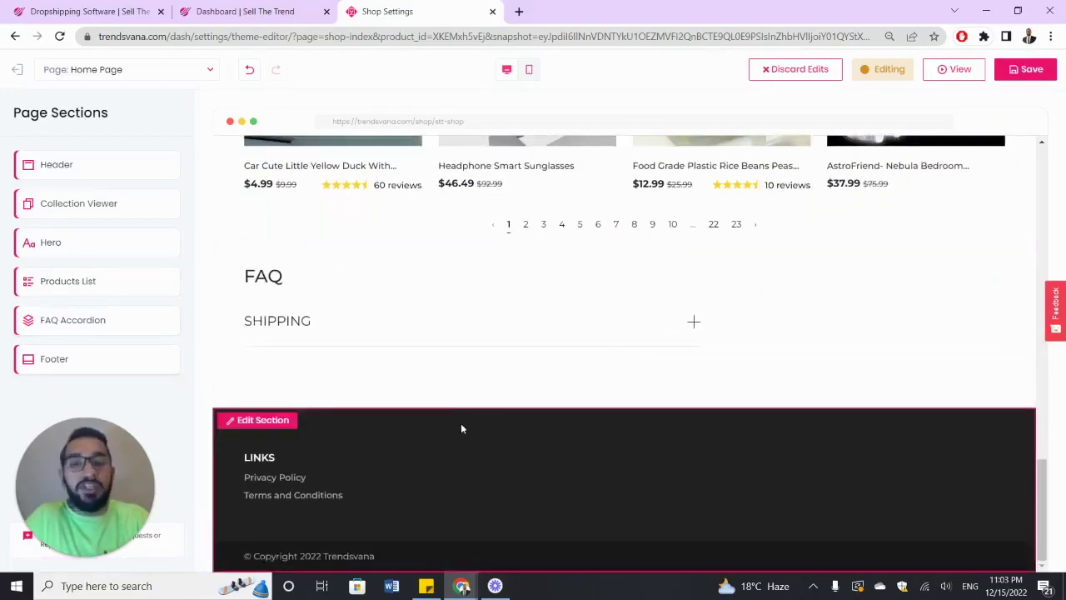
scroll(460, 417, up, 7)
scroll(464, 397, up, 6)
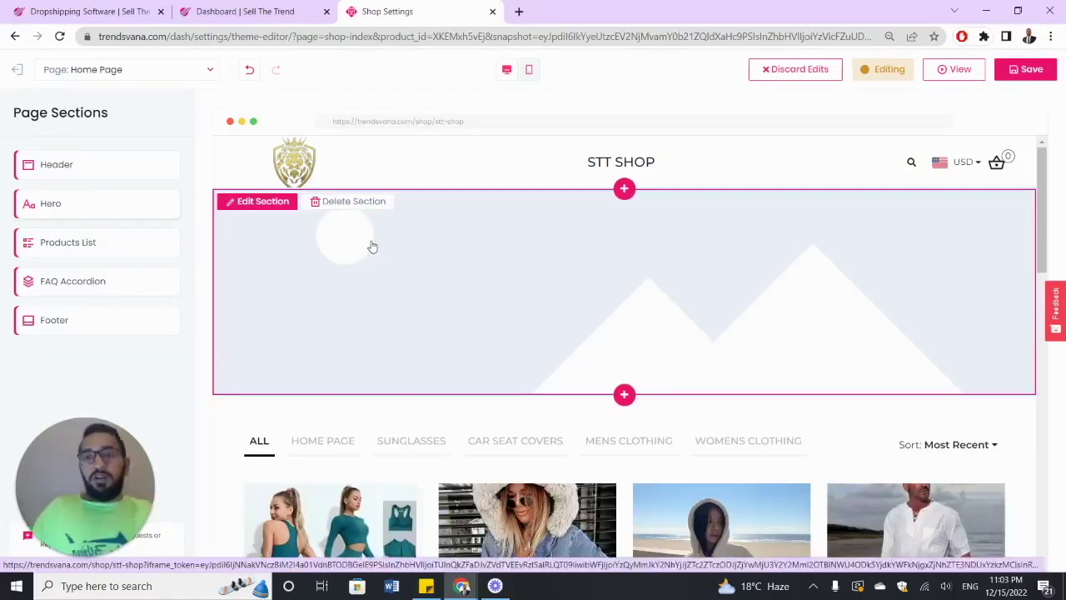
- Delete the Sunglasses Collection Viewer section and toggle the header's store name off and on
click(363, 205)
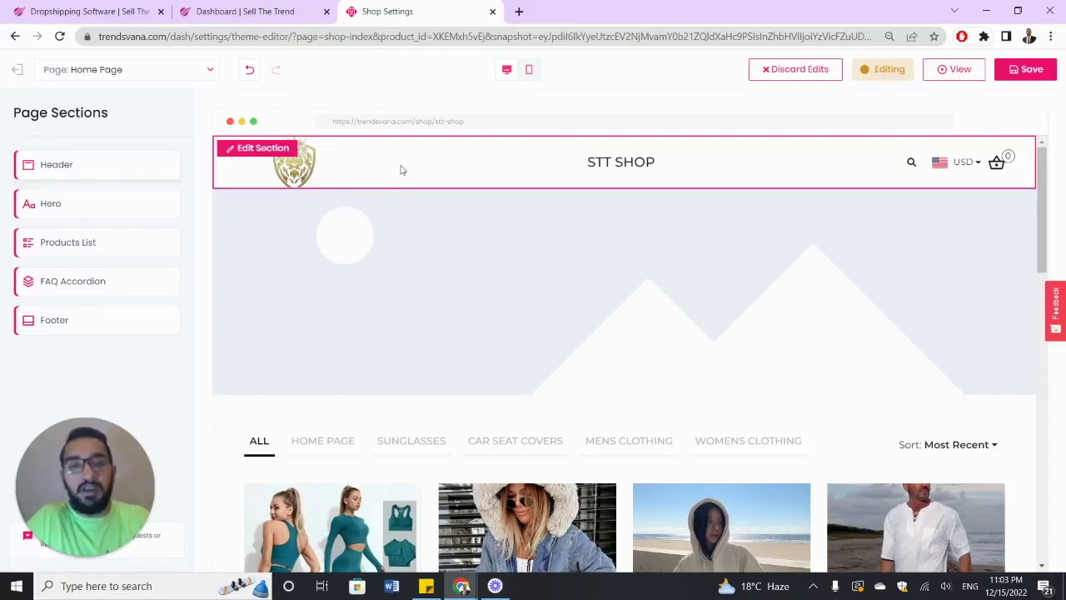
click(106, 172)
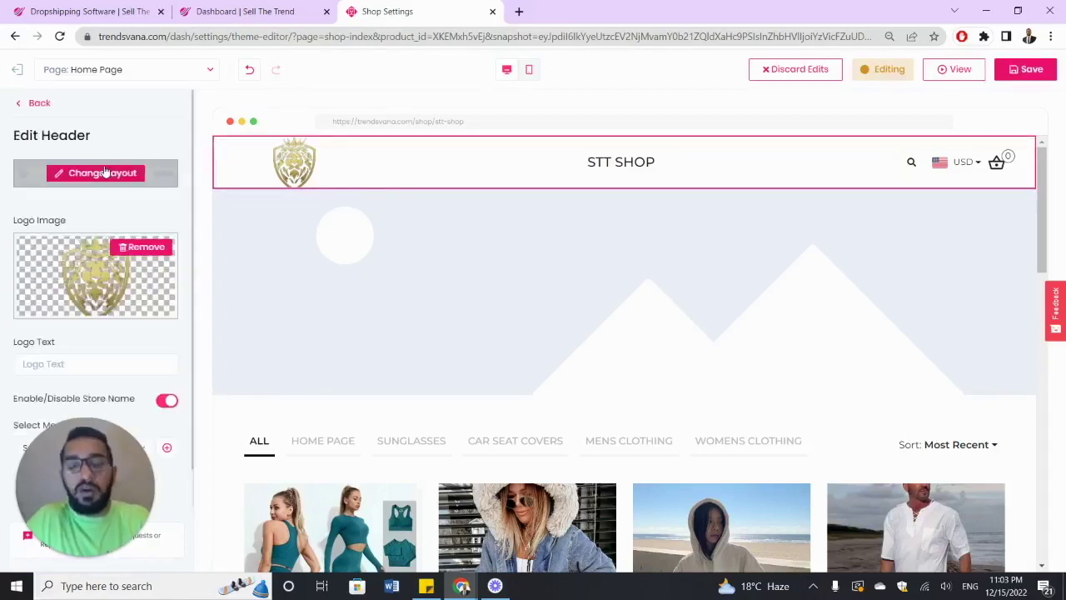
scroll(125, 237, down, 1)
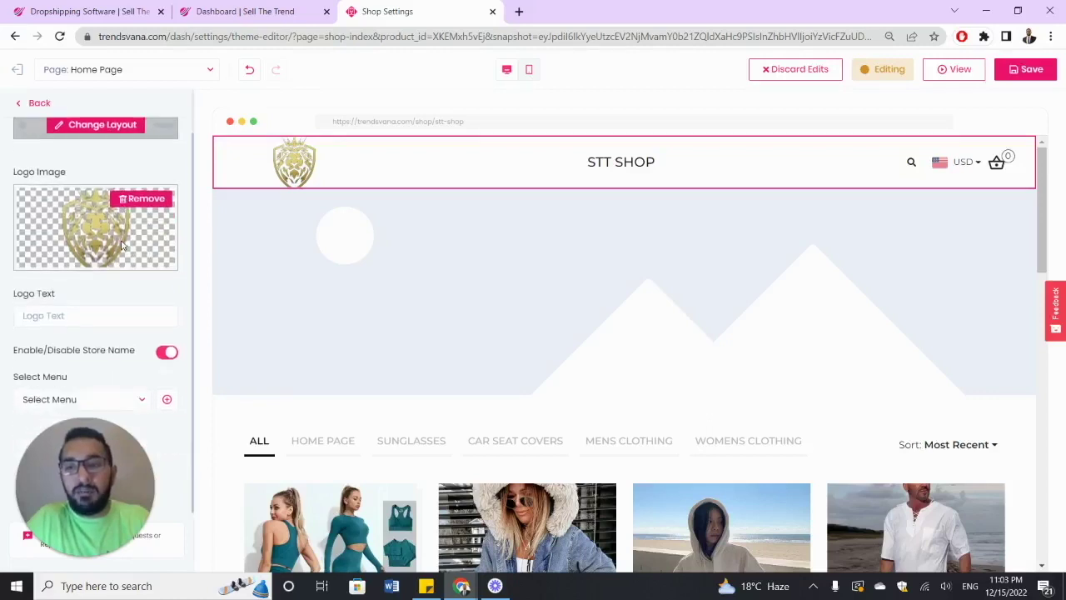
click(166, 353)
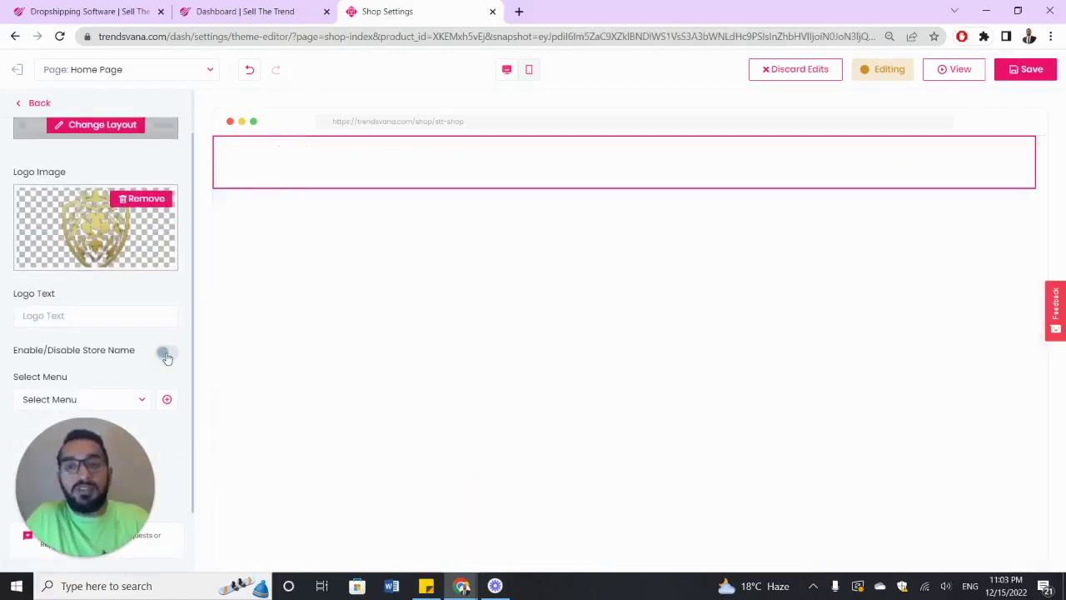
click(167, 353)
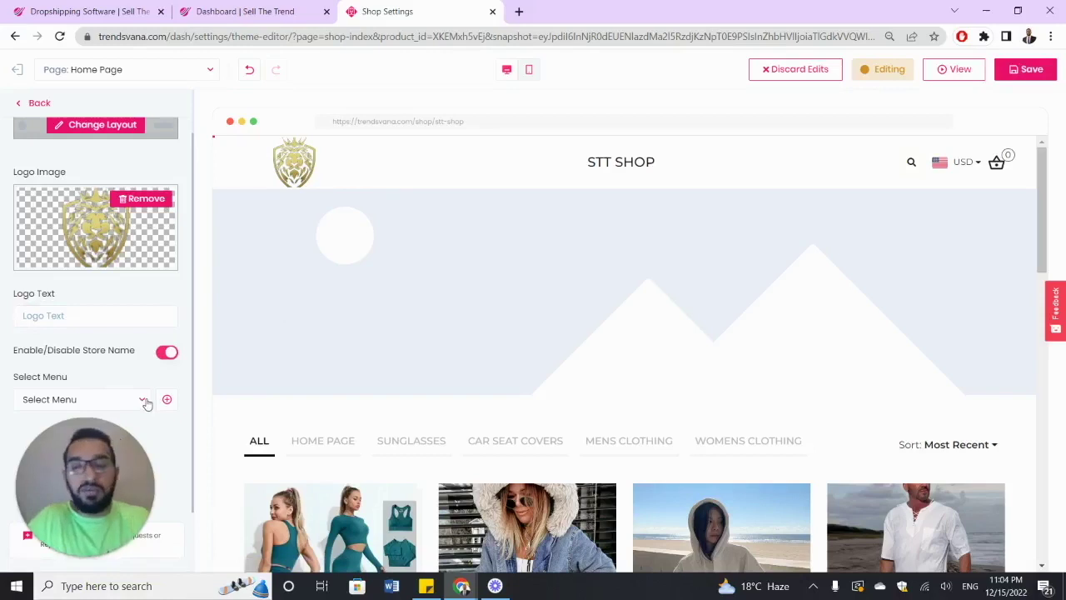
- Create a new header menu and rename it from Menu 1 to MENS
click(167, 400)
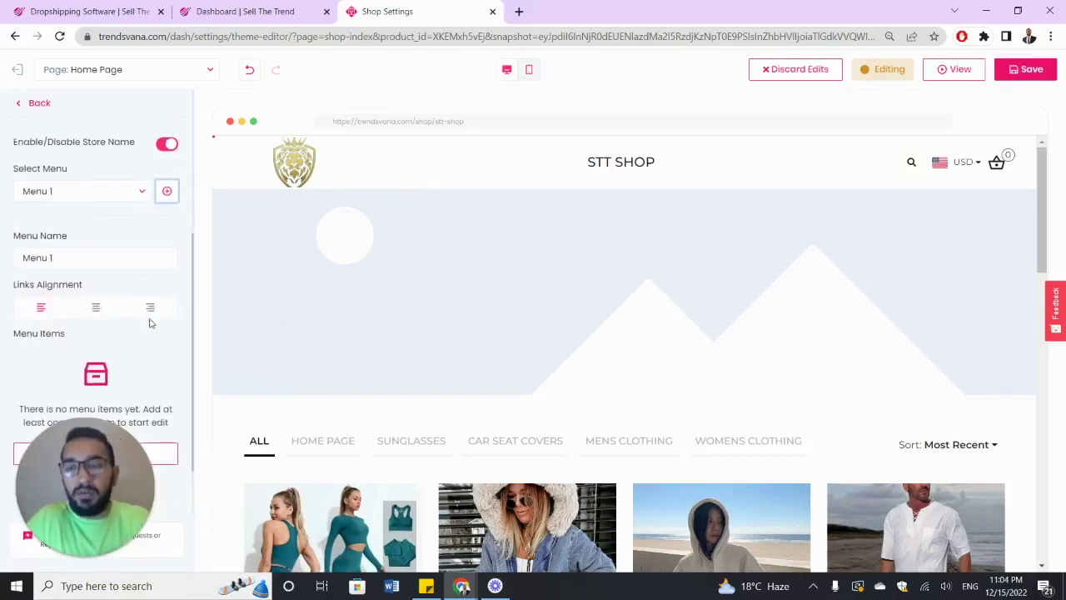
triple_click(108, 258)
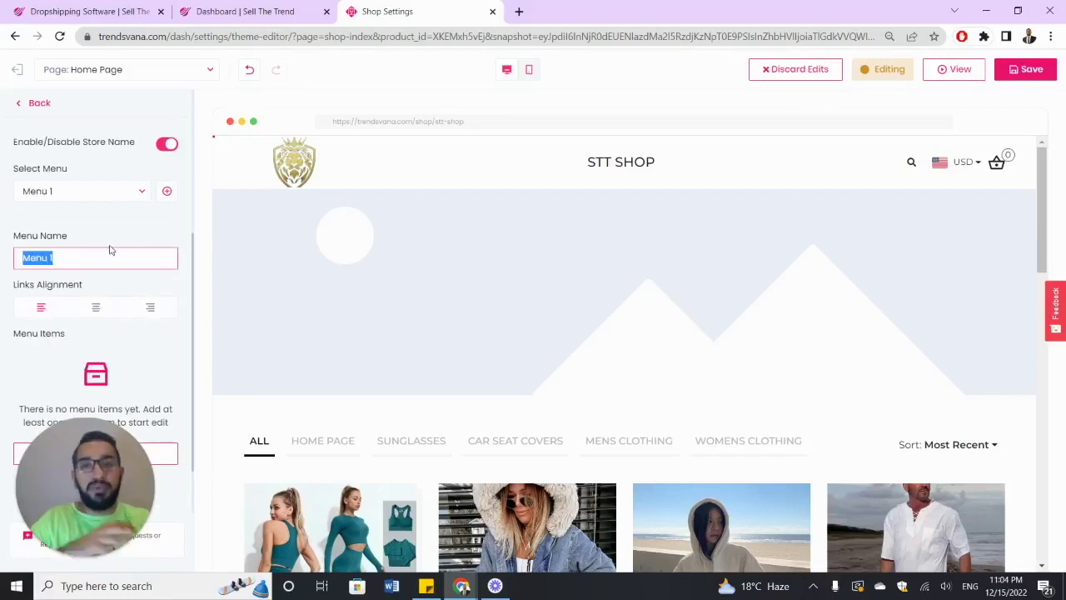
scroll(125, 240, up, 1)
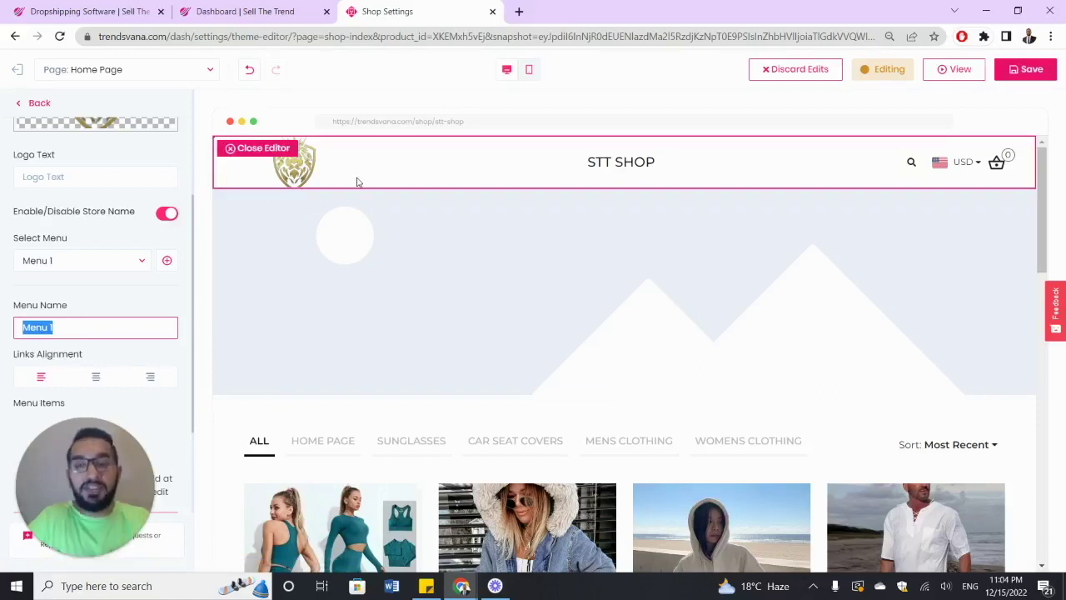
scroll(119, 191, down, 2)
scroll(119, 189, up, 5)
scroll(117, 198, down, 2)
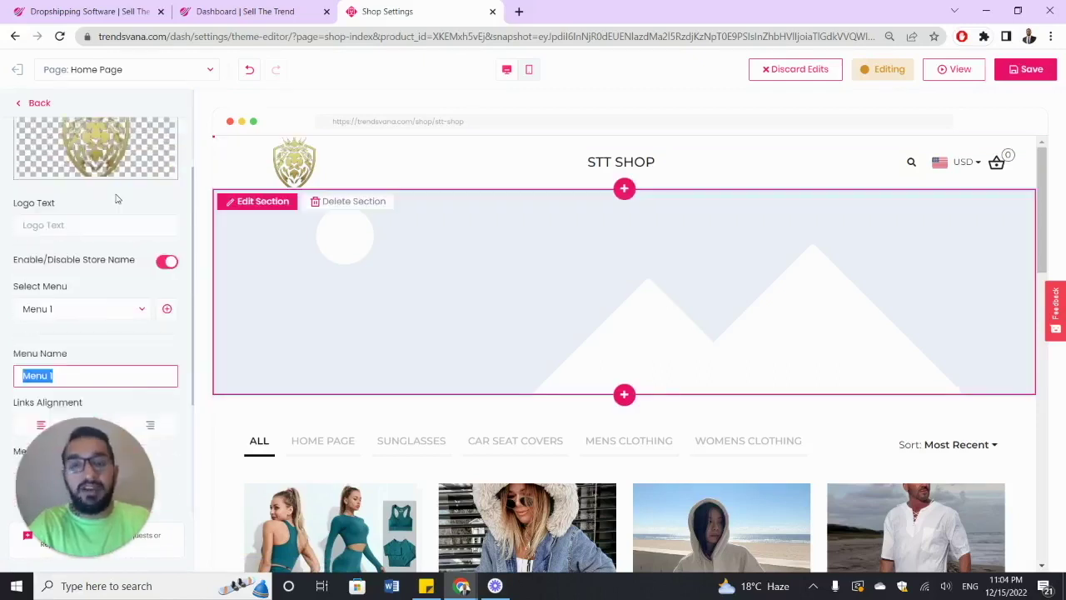
scroll(117, 198, down, 1)
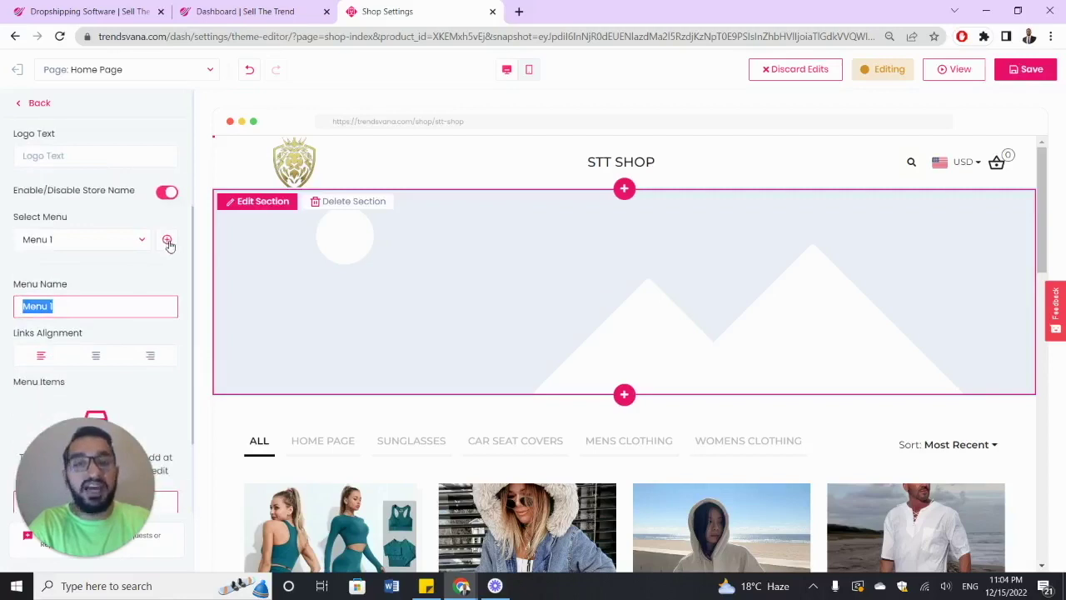
scroll(169, 244, down, 1)
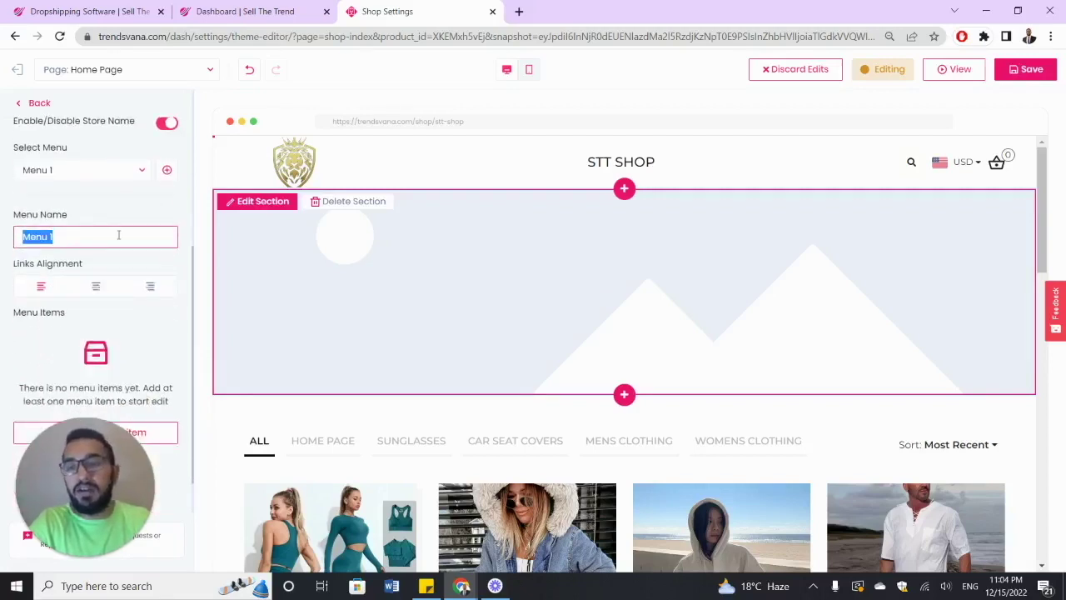
text(MENS)
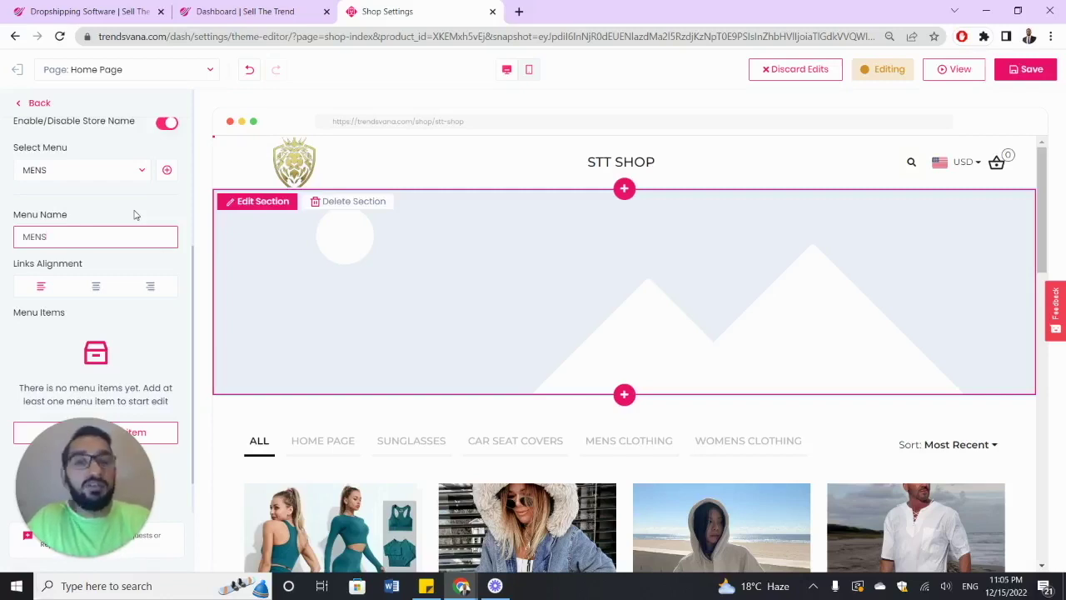
scroll(136, 215, down, 1)
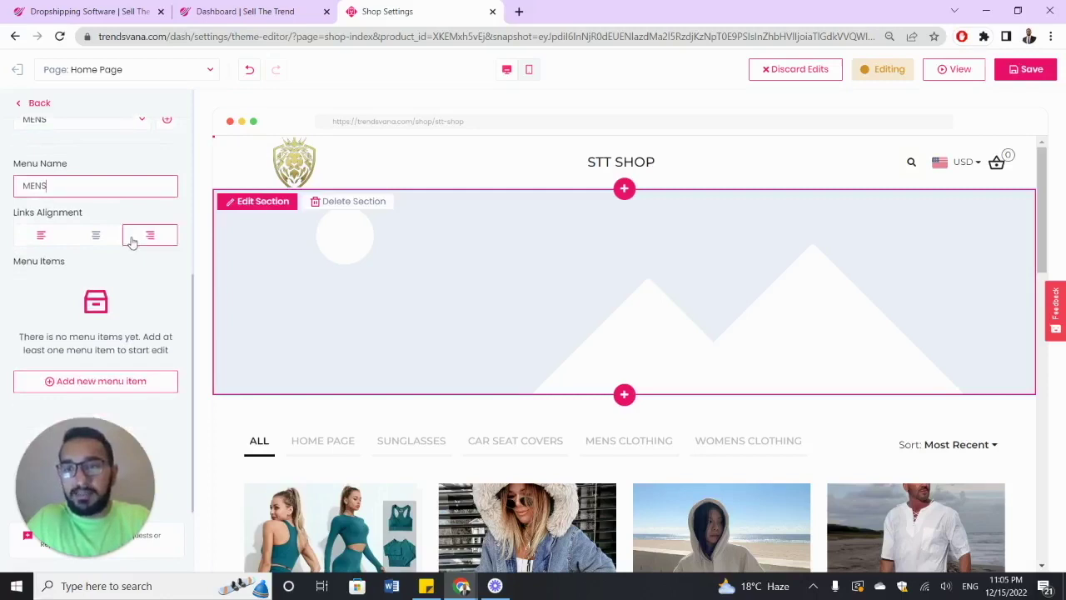
scroll(163, 331, up, 1)
scroll(163, 330, down, 1)
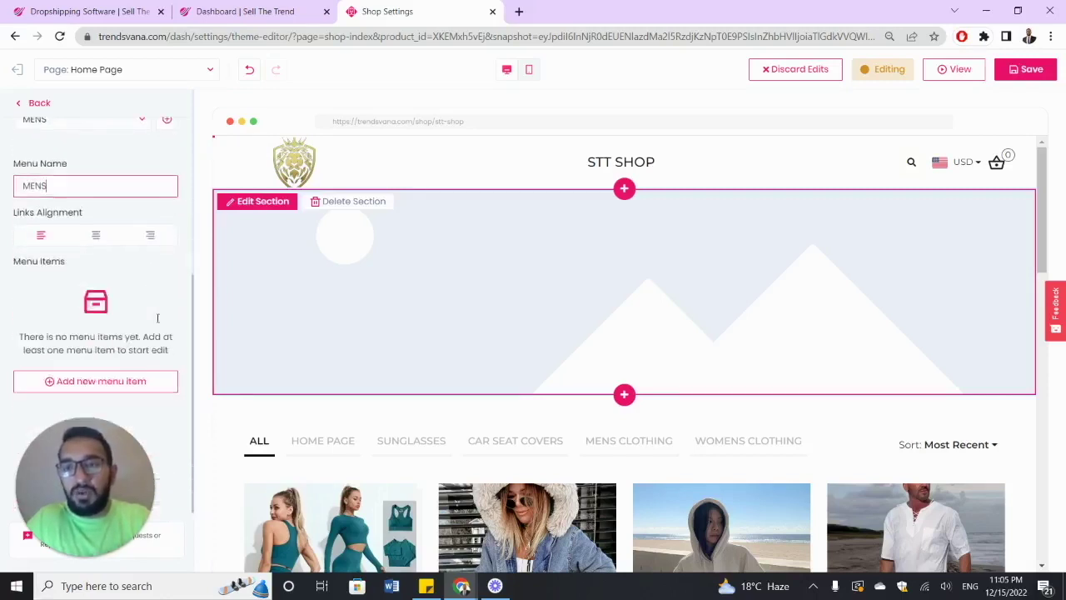
- Add a new item named MENS to the header menu
click(154, 381)
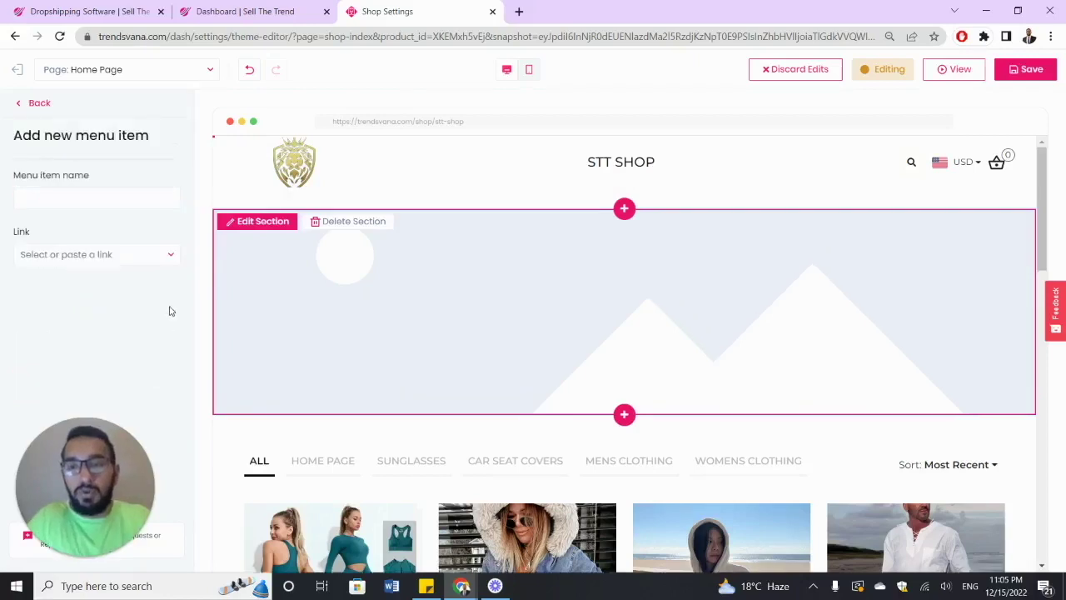
click(139, 200)
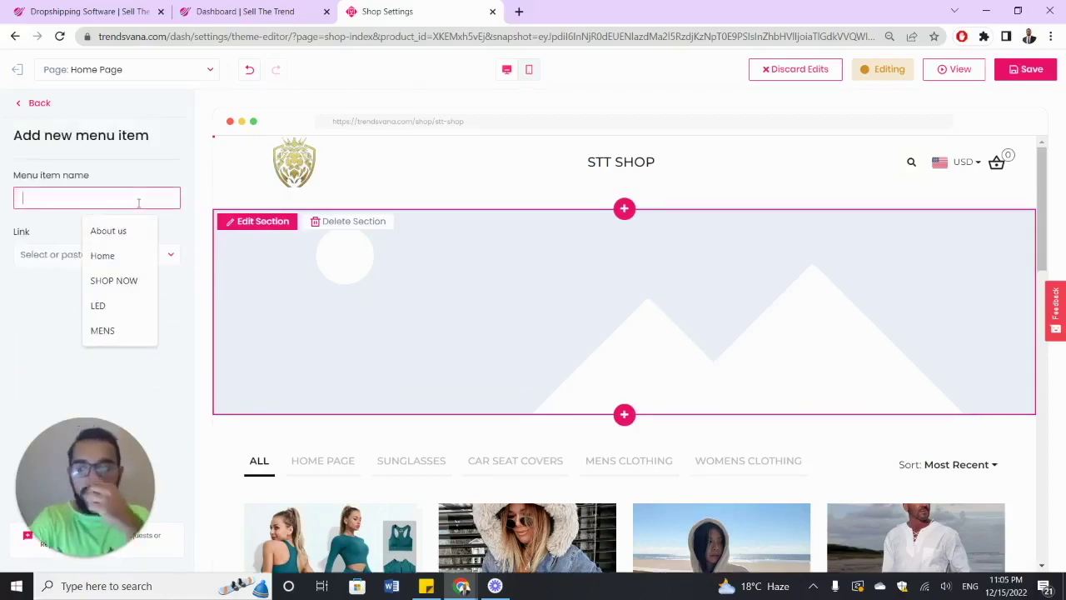
text(MENS)
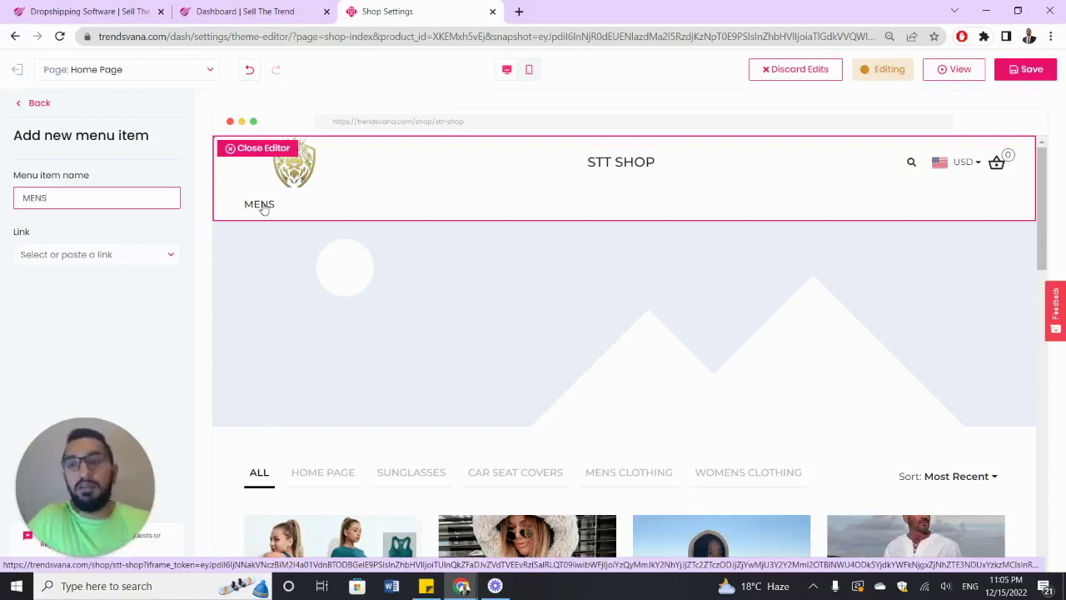
click(138, 232)
click(129, 203)
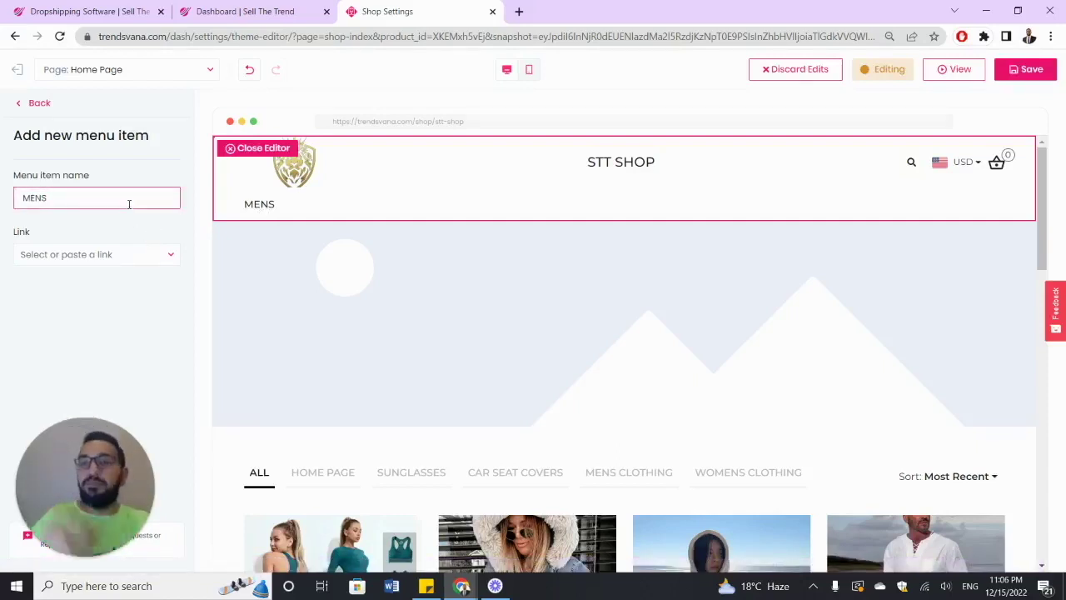
- Link MENS to the 14pcs Resistance Bands Set, clear that link, and return to the menu
click(131, 231)
click(170, 259)
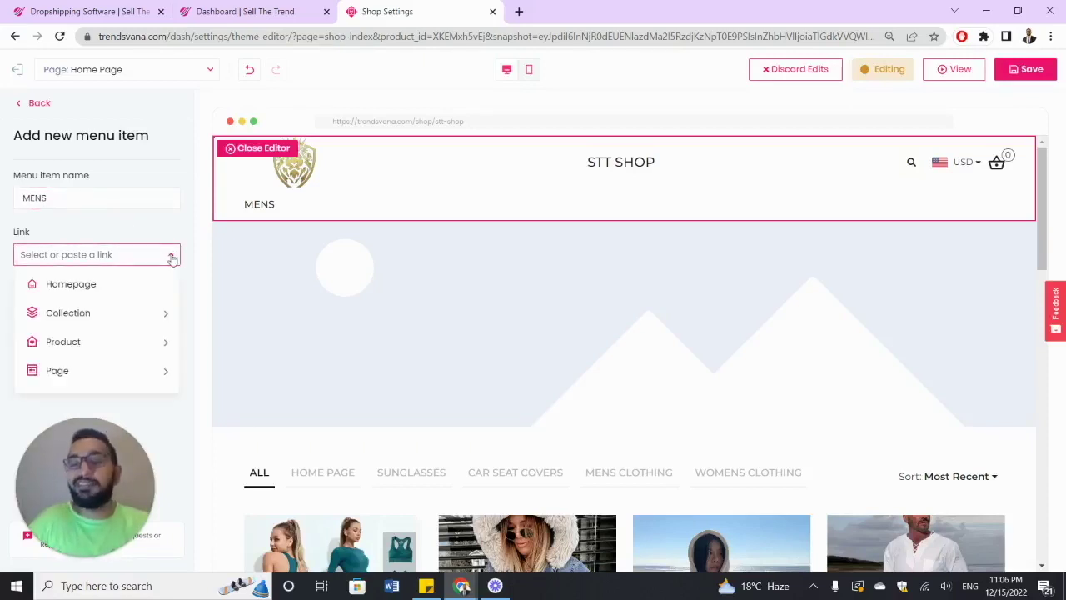
click(163, 335)
click(138, 345)
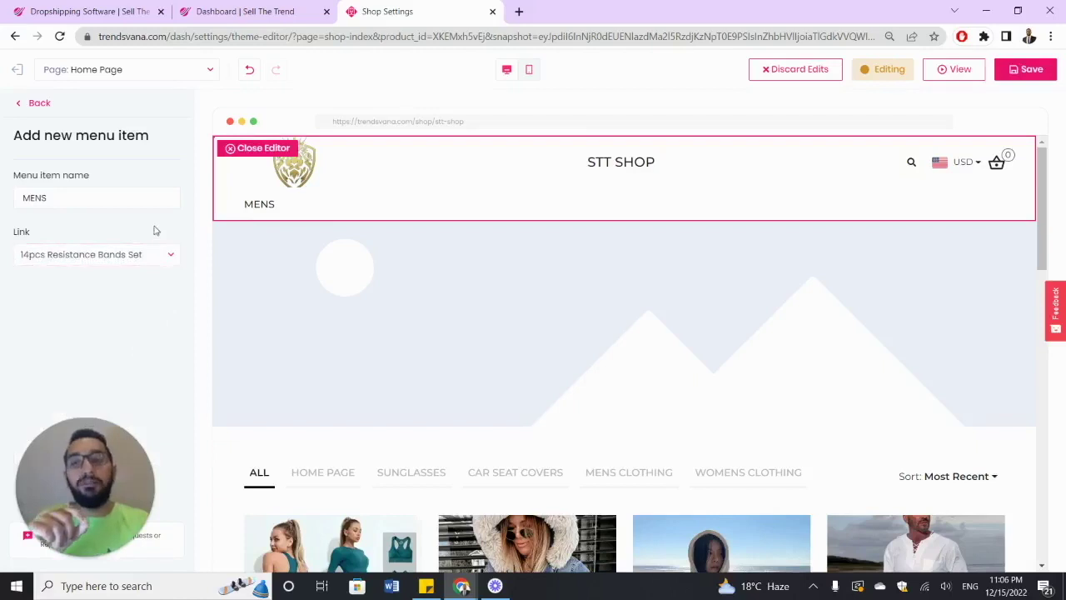
click(169, 251)
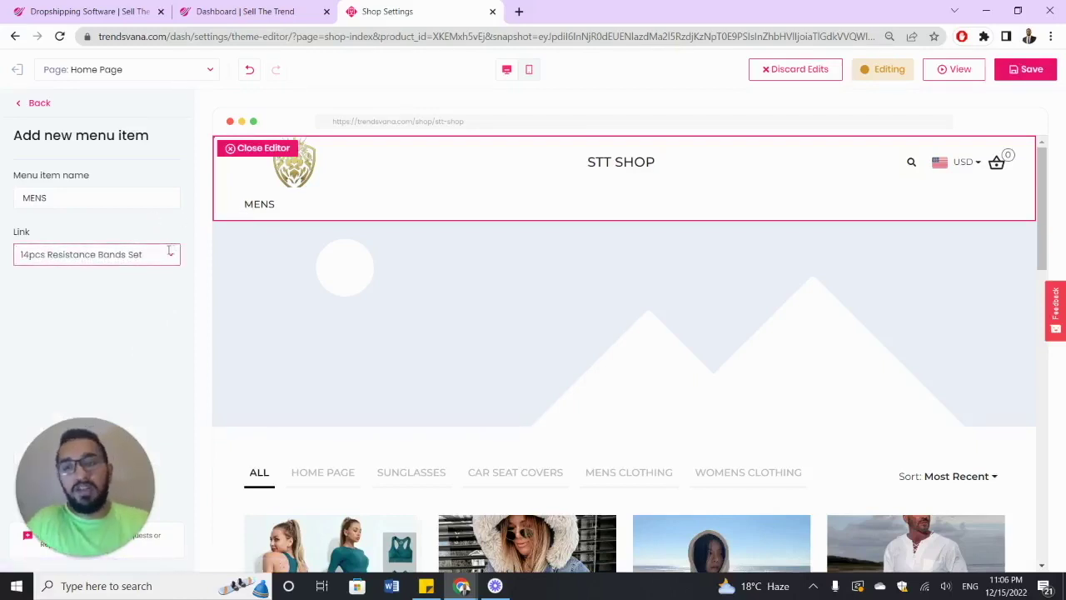
triple_click(142, 254)
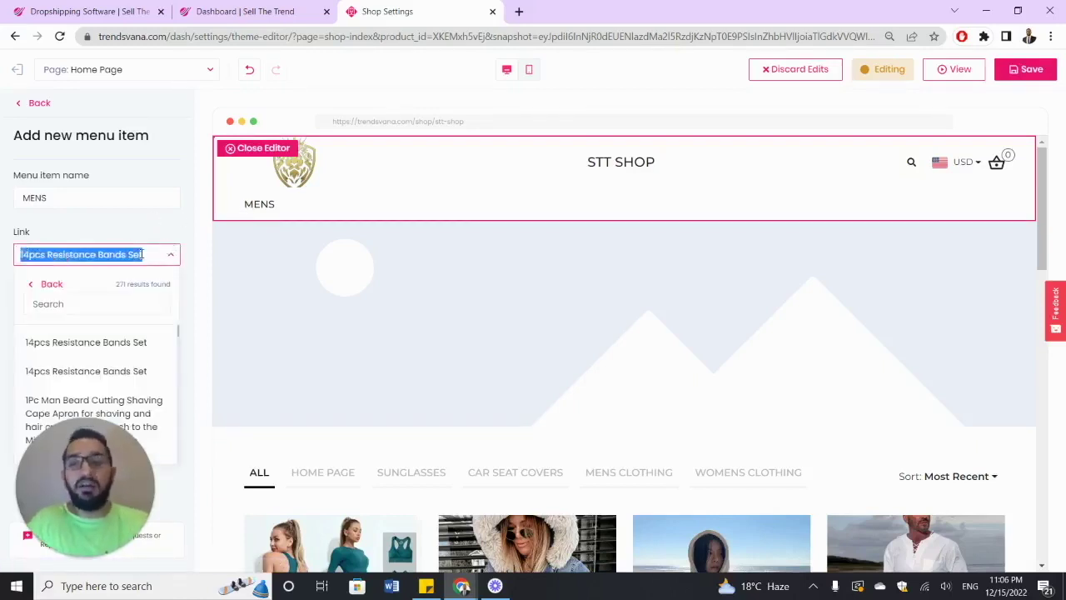
key(BackSpace)
click(143, 232)
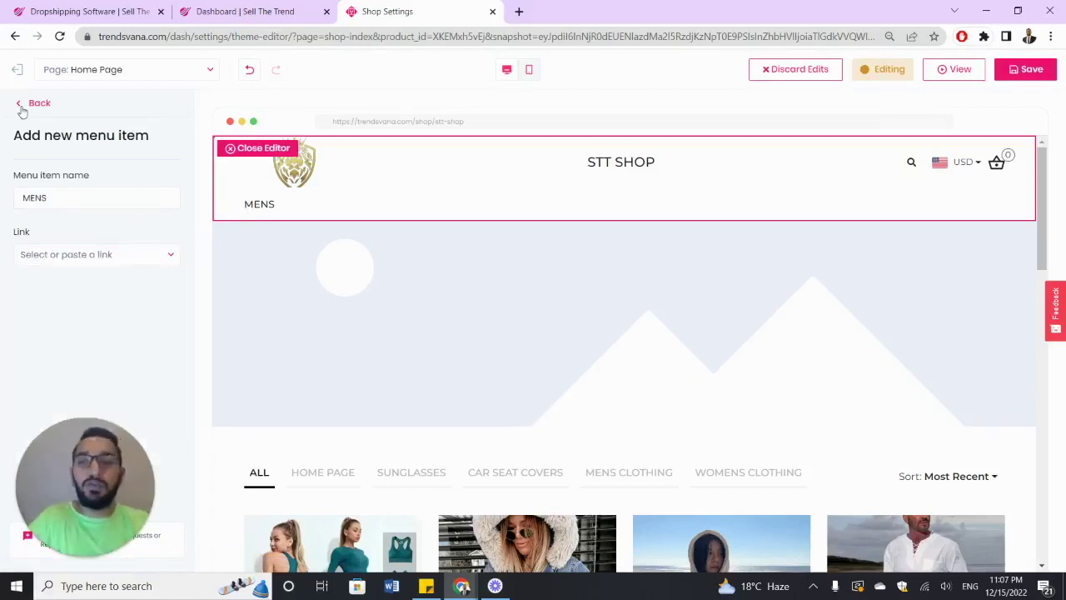
click(21, 108)
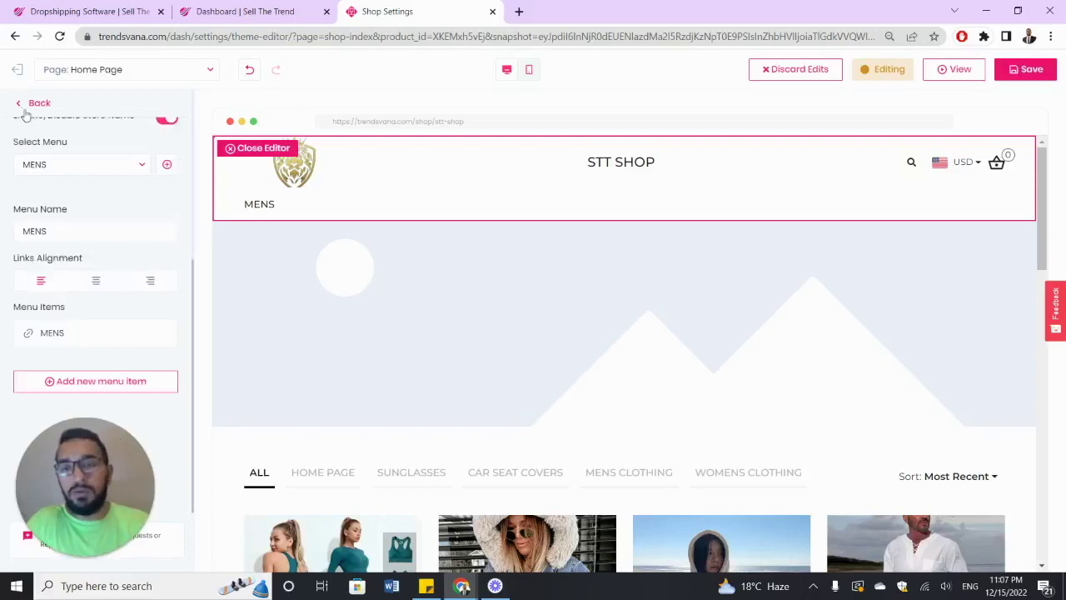
- Add a MENS CLOTHING menu item linked to Collection > Mens Clothing
click(133, 381)
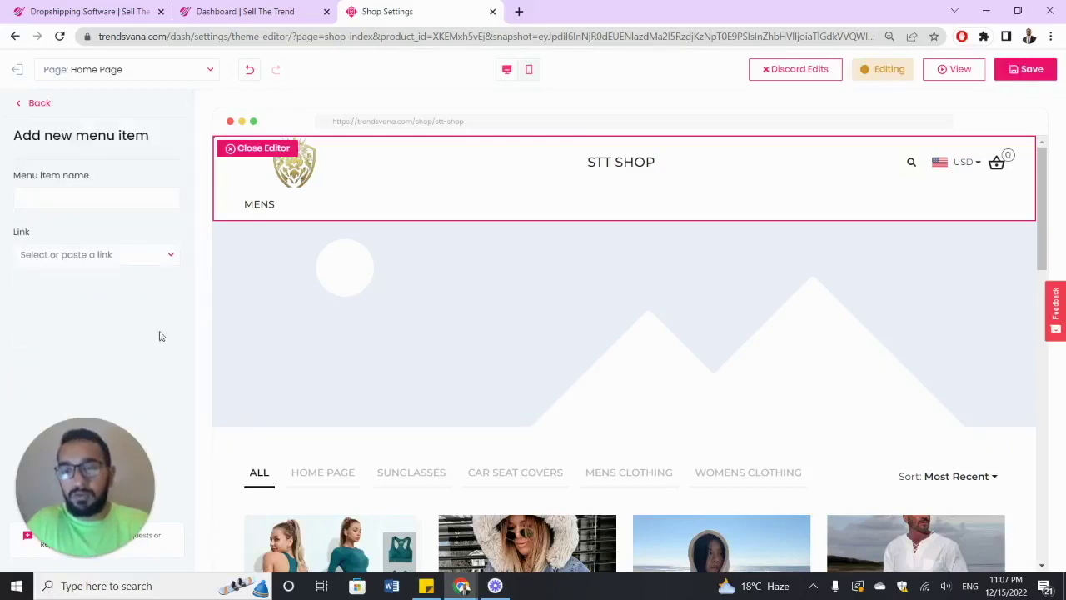
click(129, 200)
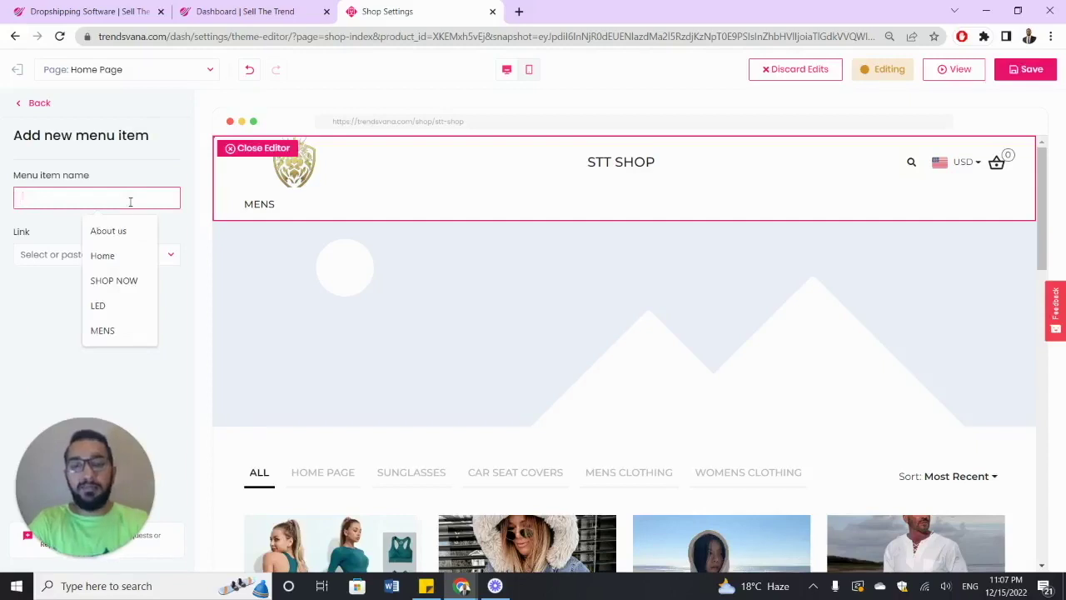
text(MENS CLOTHING)
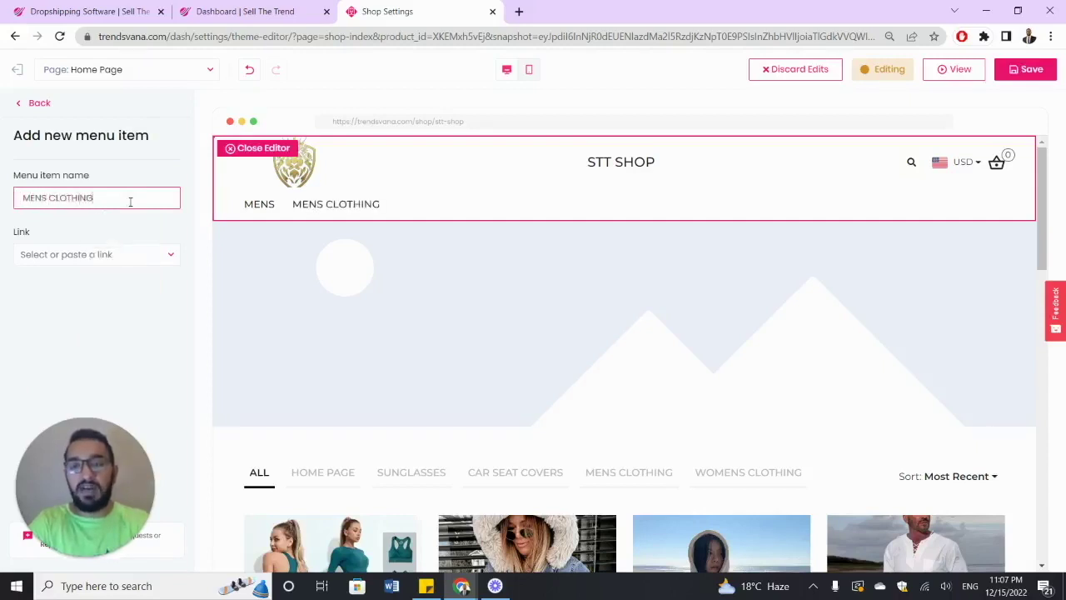
click(119, 226)
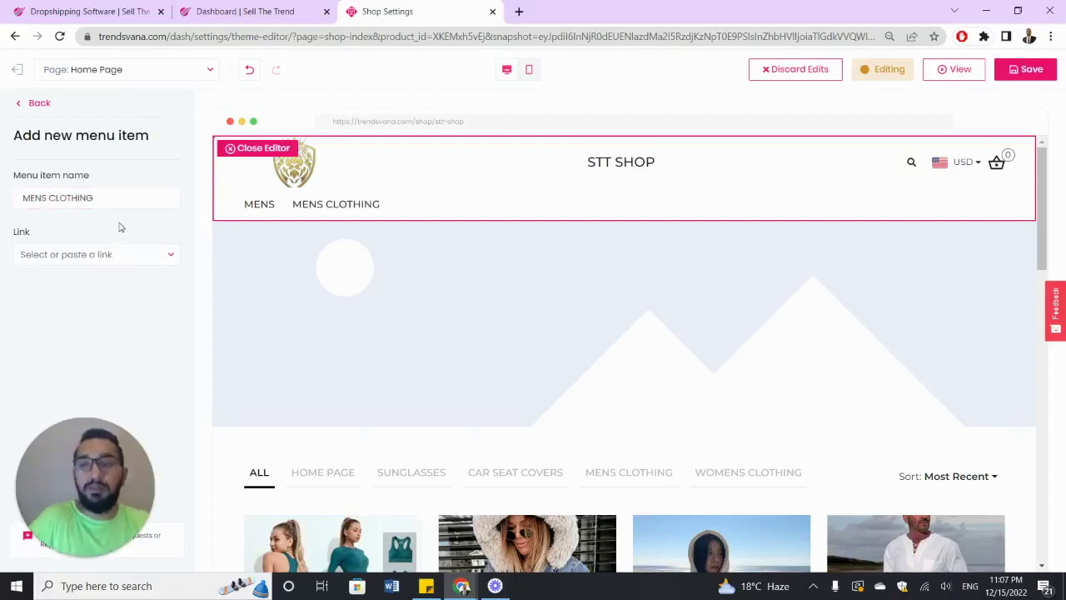
click(167, 252)
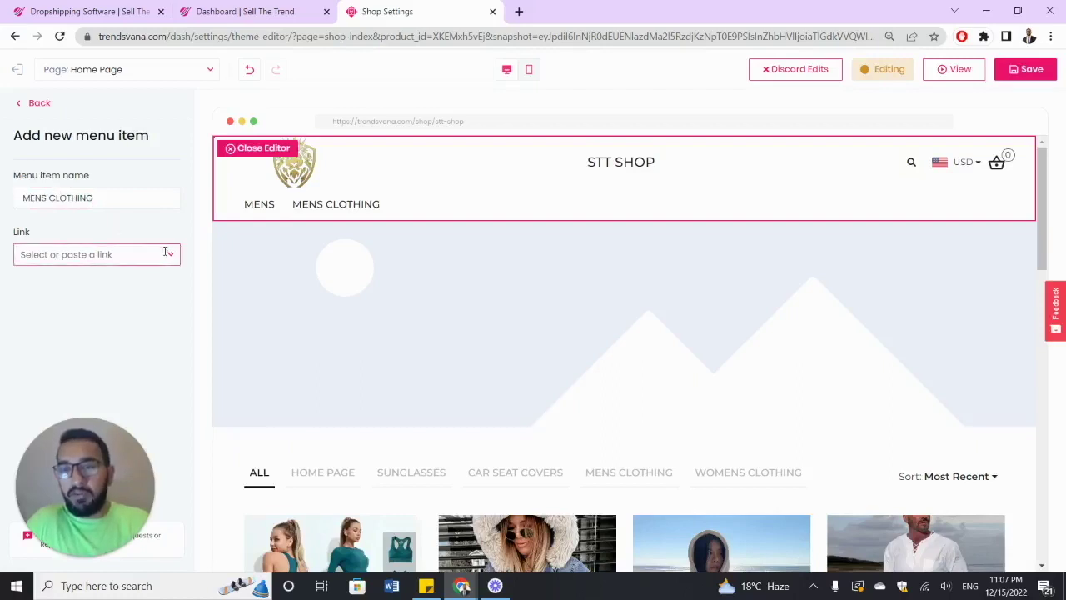
click(163, 311)
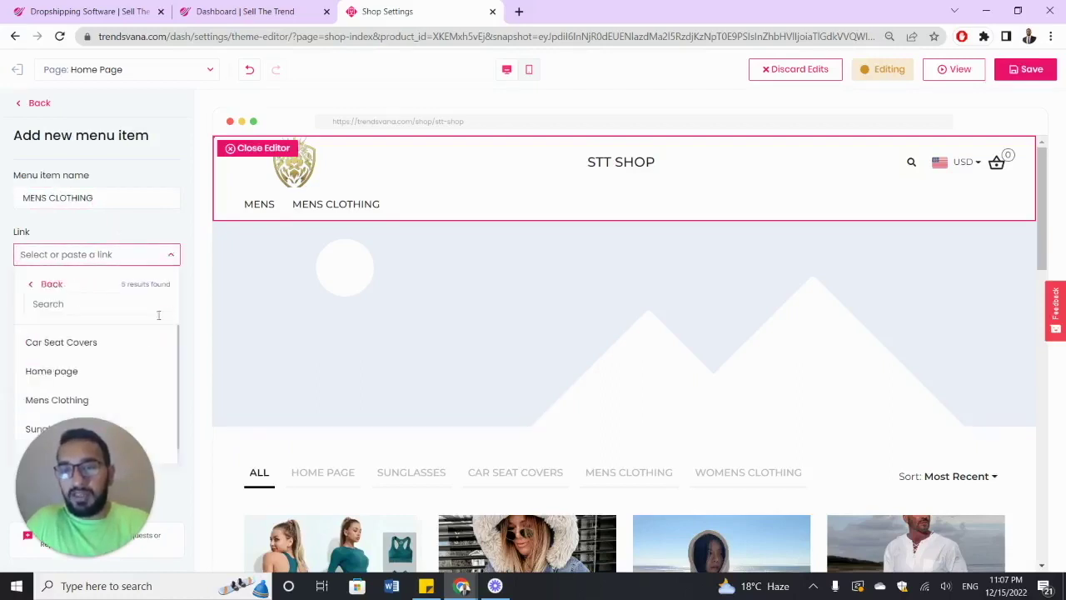
scroll(138, 350, down, 1)
click(84, 382)
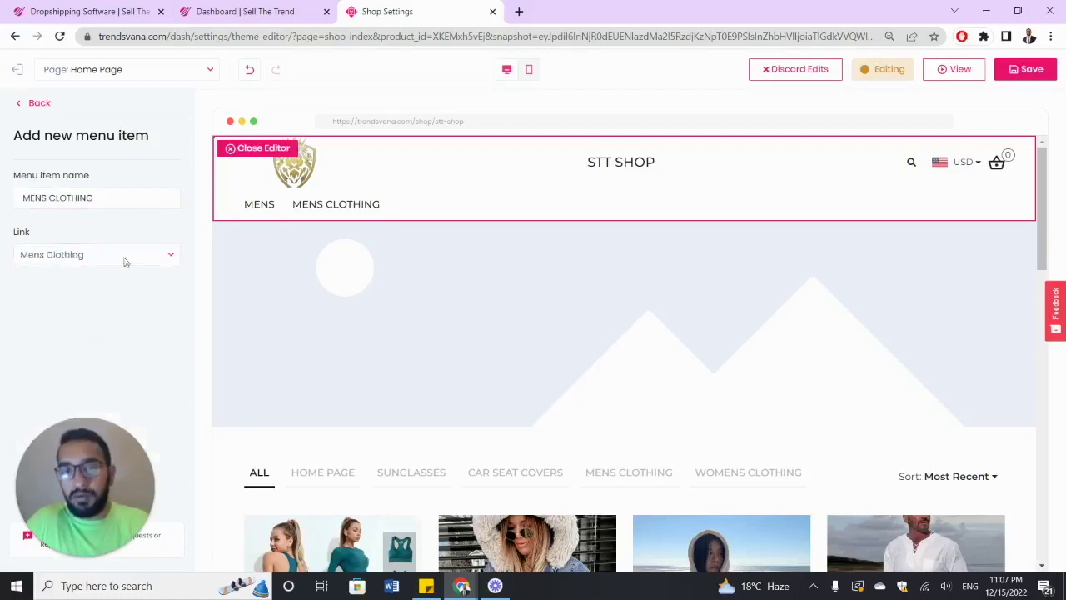
click(22, 105)
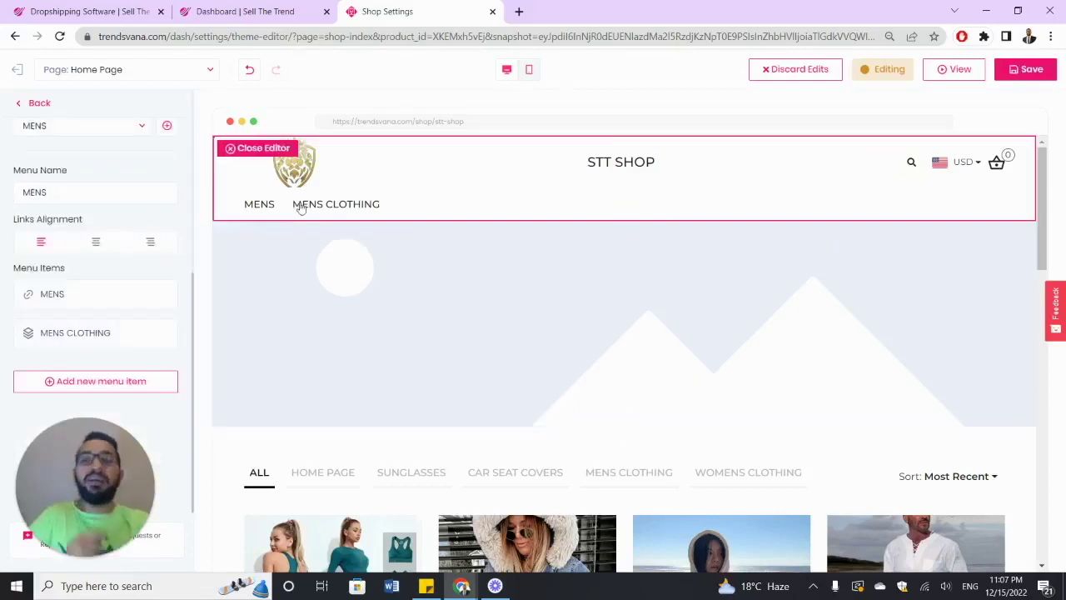
click(161, 335)
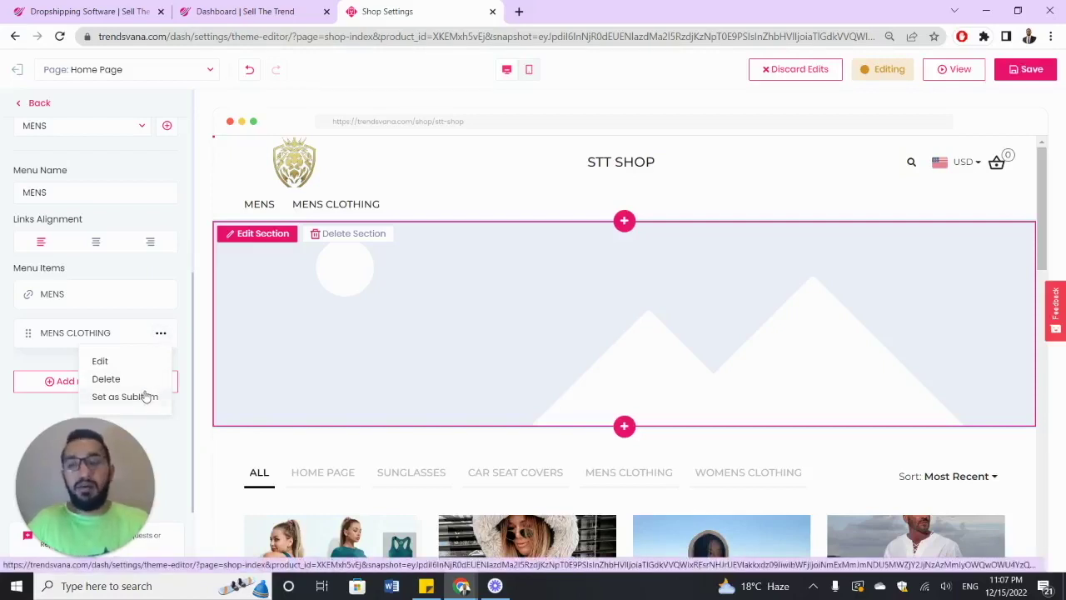
- Set MENS CLOTHING as a sub-item under MENS
click(160, 334)
click(161, 334)
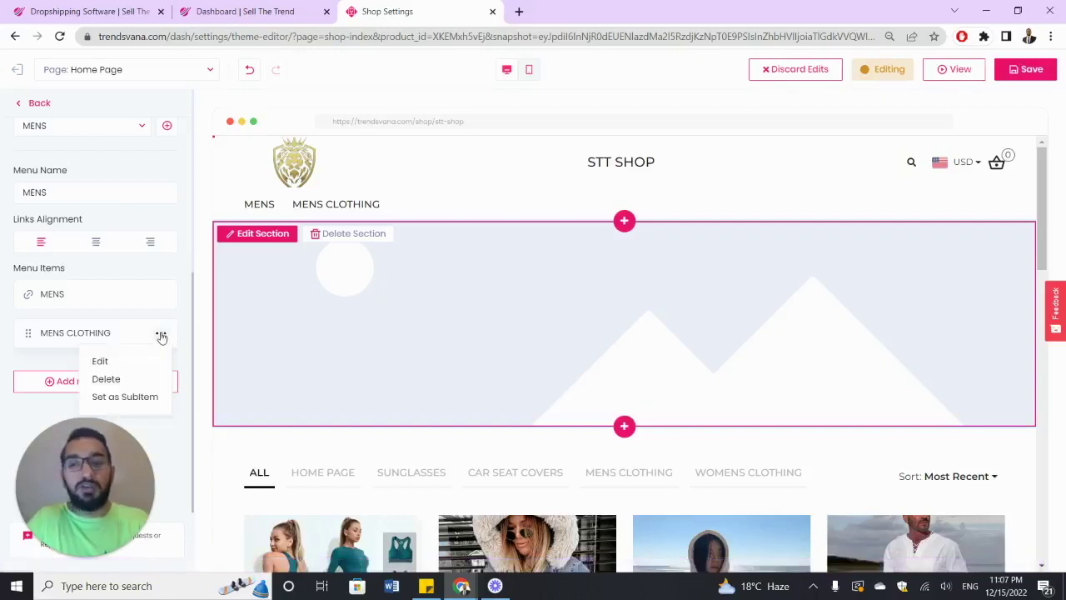
click(147, 398)
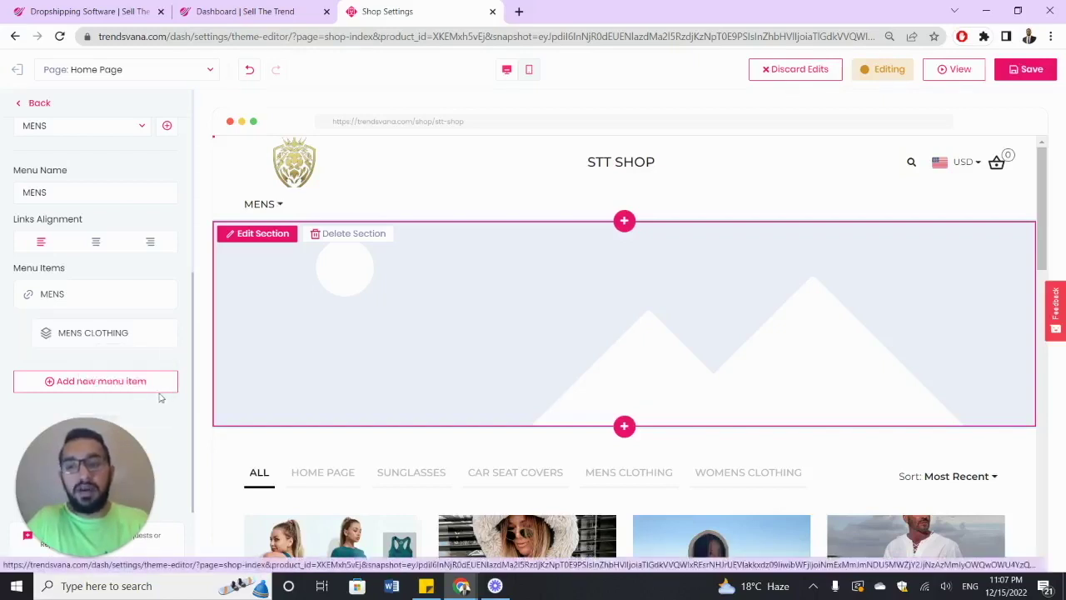
mouse_move(280, 205)
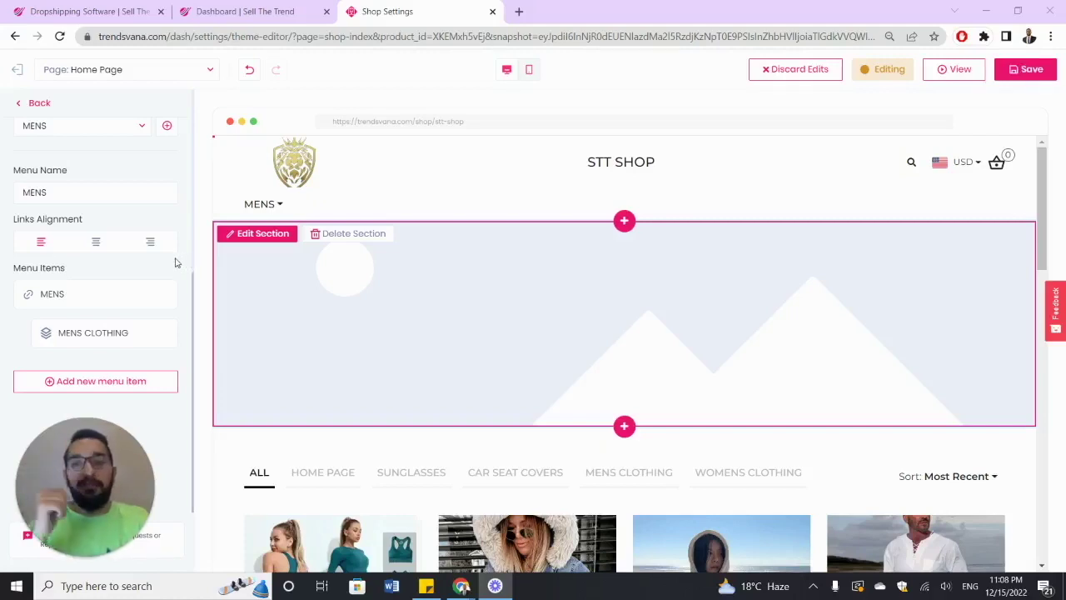
- Return to the page sections list and reopen the Header settings
click(24, 106)
click(75, 175)
scroll(89, 209, down, 2)
scroll(90, 215, down, 2)
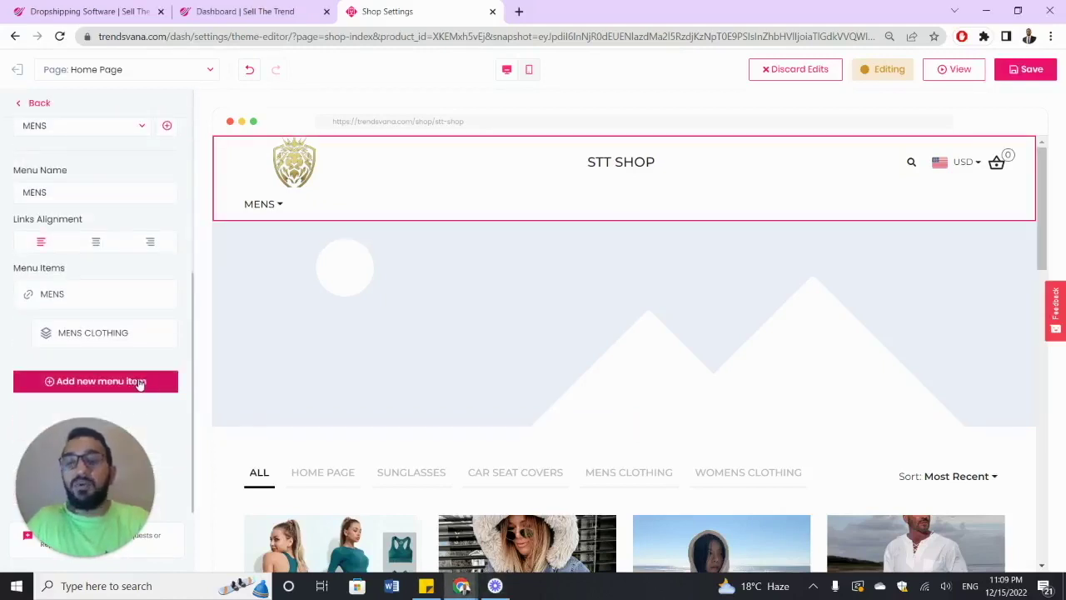
- Add a menu item named WOMENS with no link and return to the items list
click(140, 383)
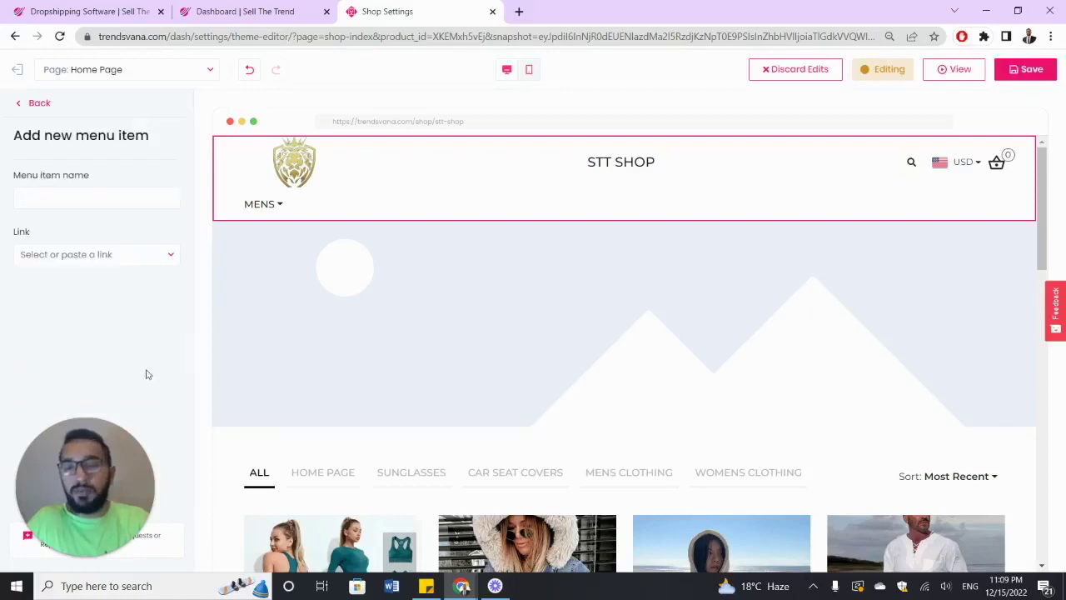
click(105, 203)
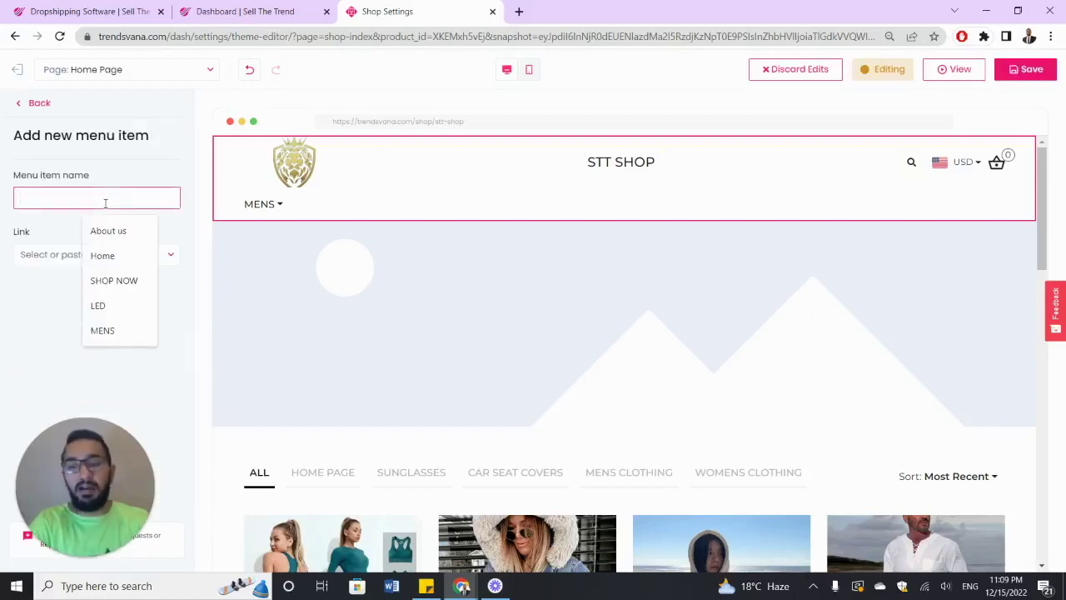
text(WOMENS)
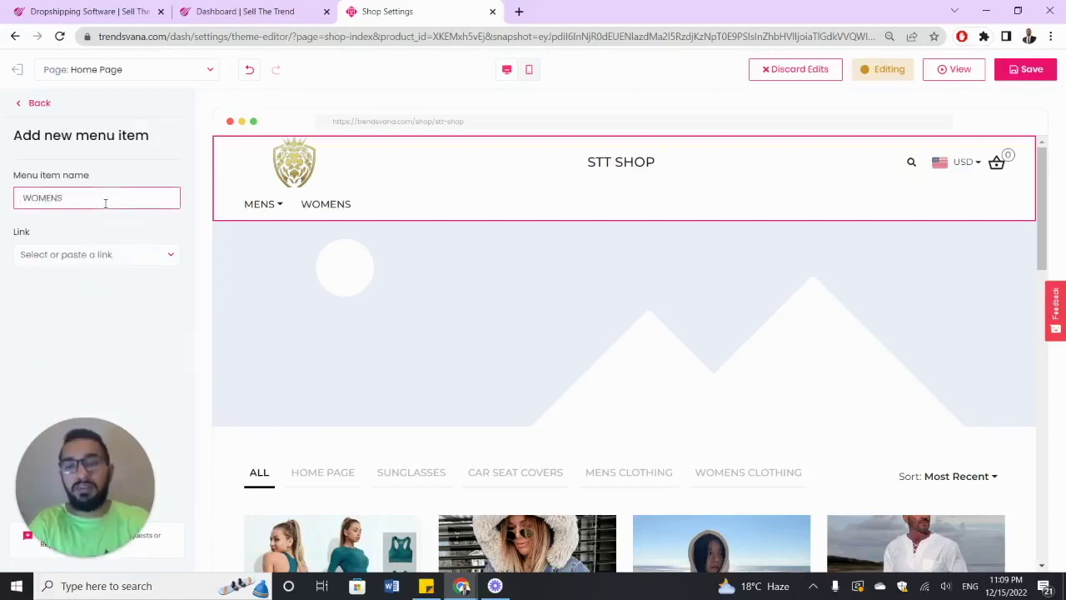
click(108, 230)
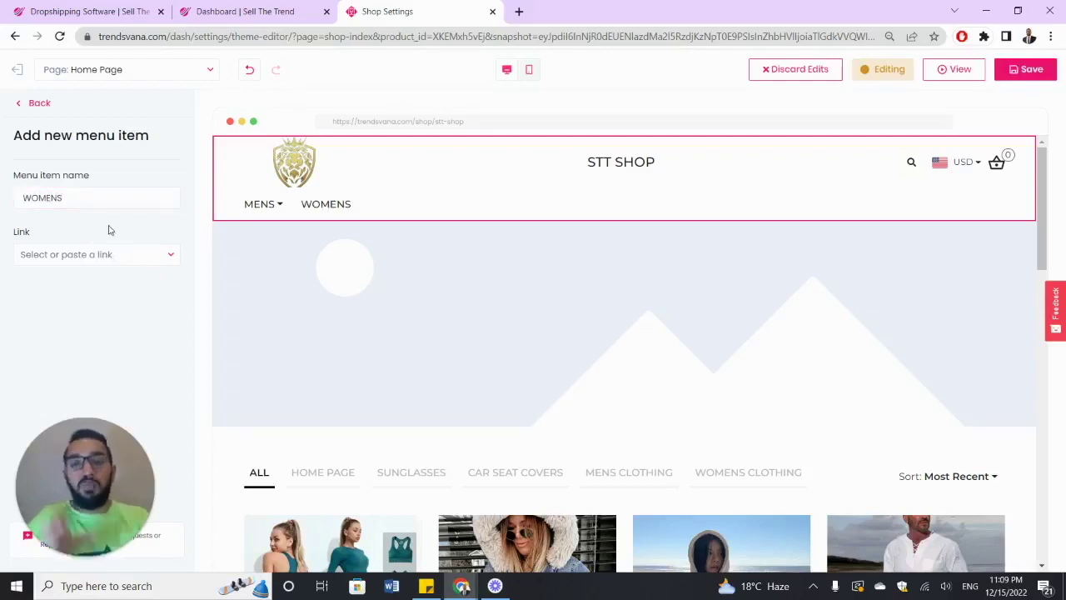
click(32, 105)
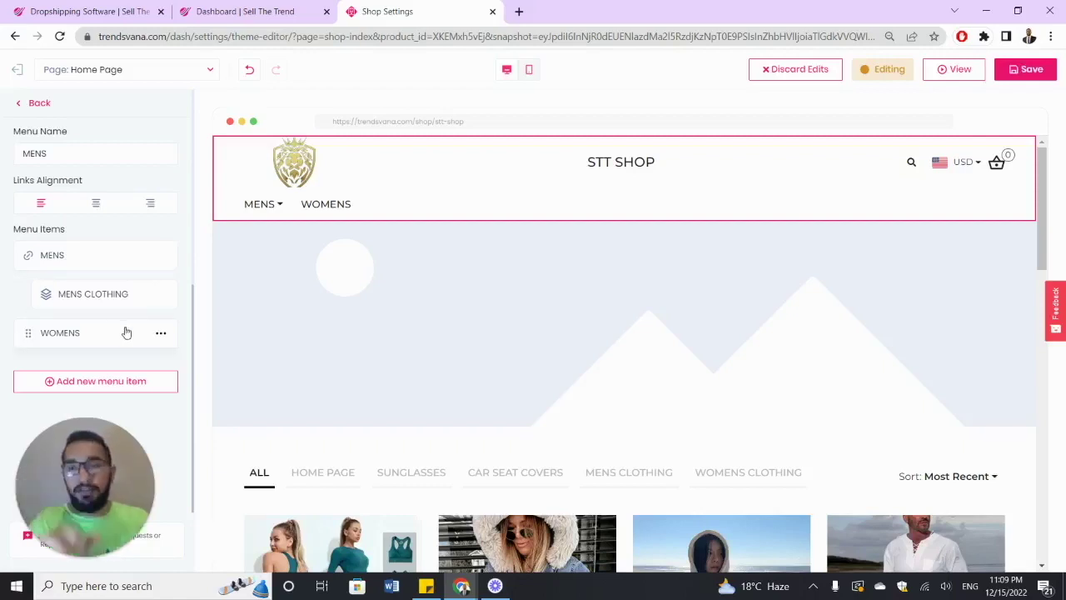
- Name a new menu item WOMENS CLOTHING and link it to the Womens clothing collection
click(147, 382)
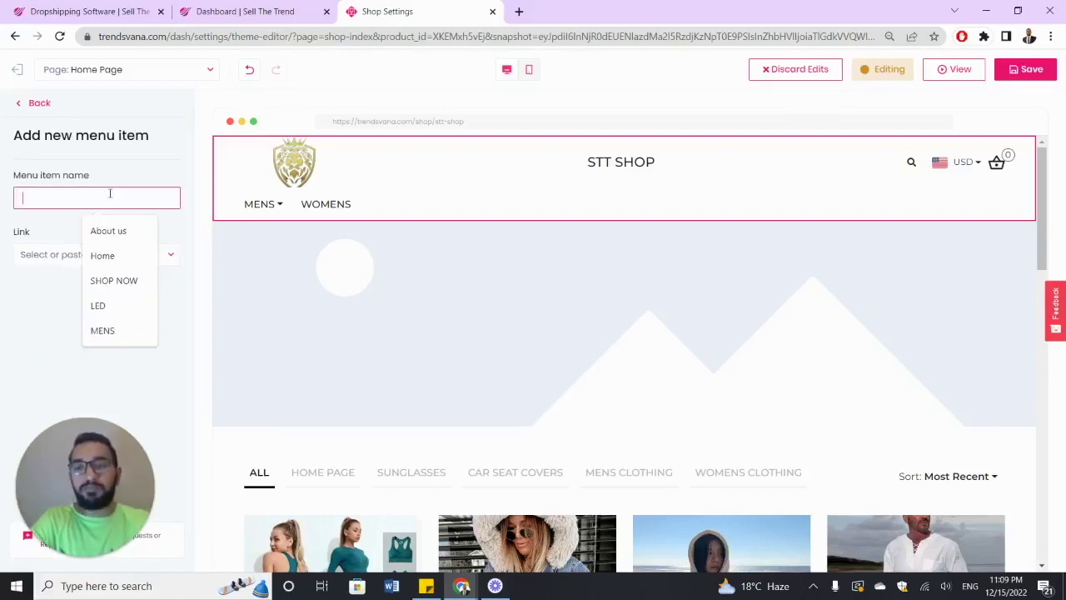
click(102, 203)
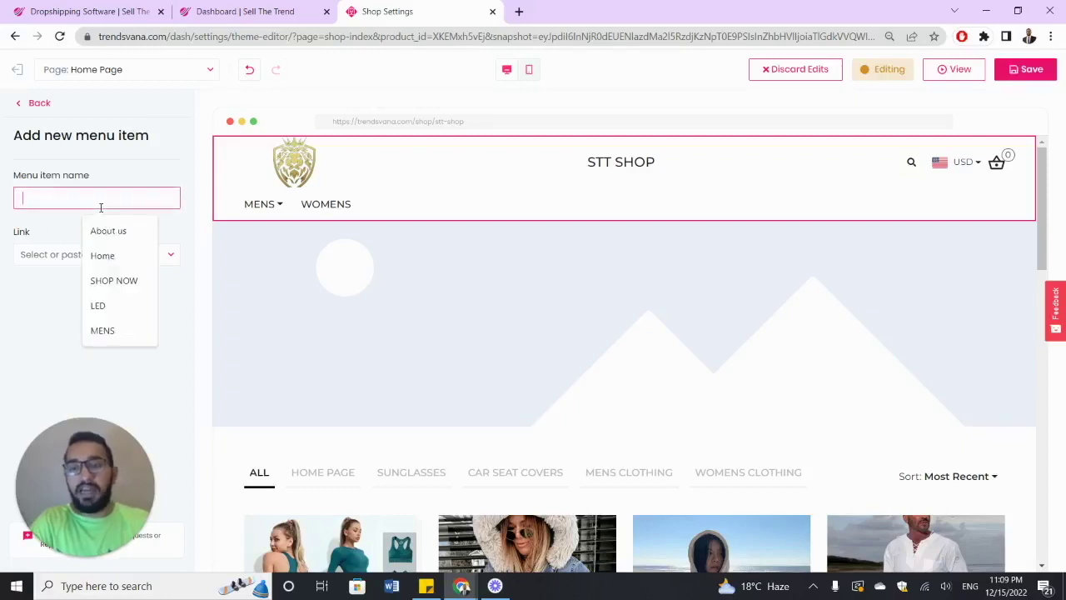
text(WOMENS CLOTHING)
click(170, 258)
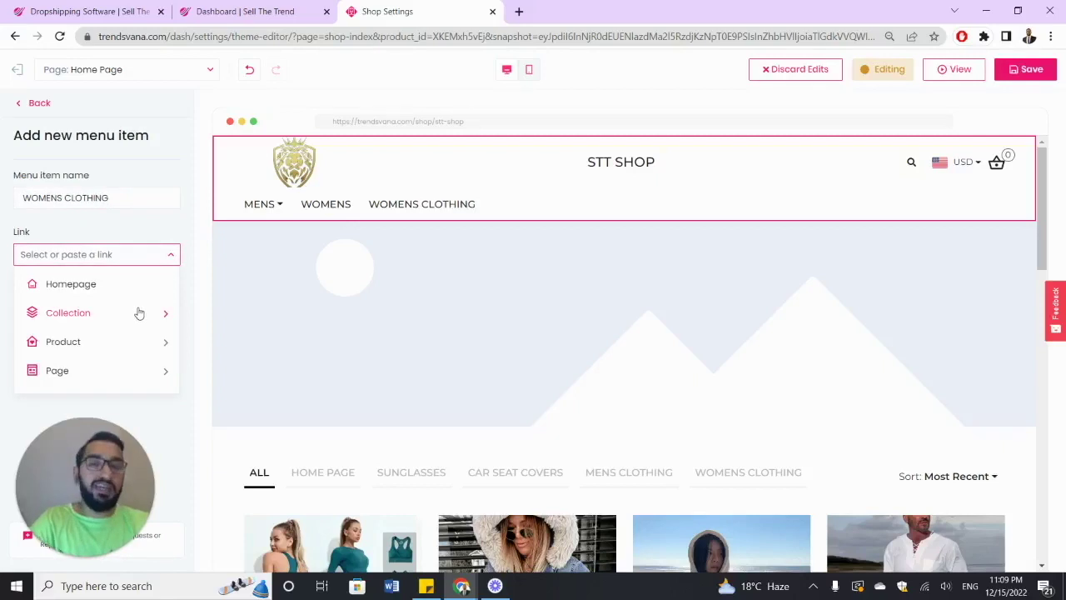
click(138, 308)
scroll(134, 353, down, 1)
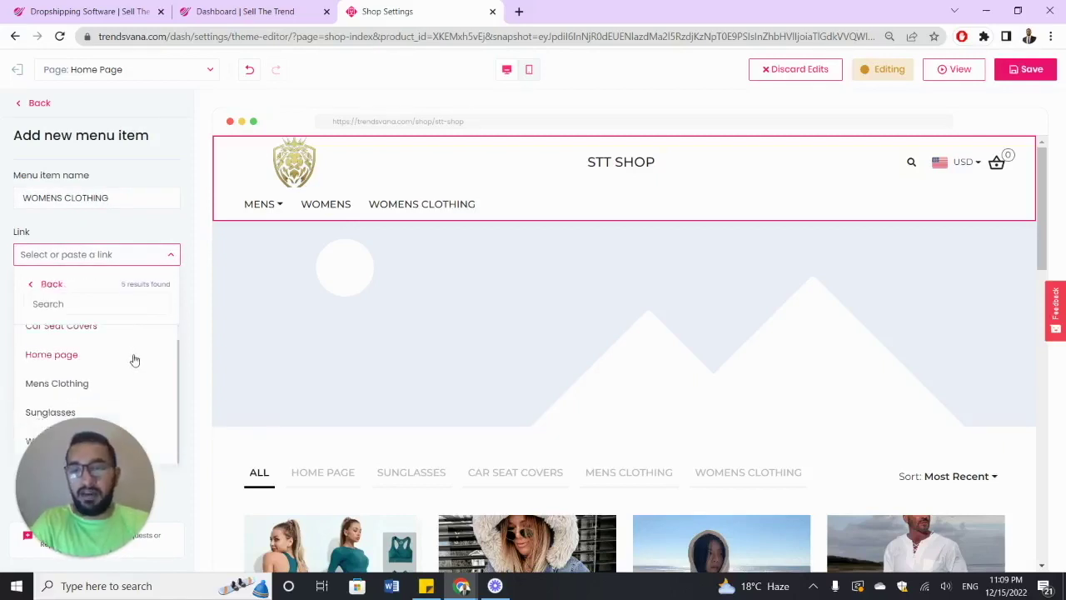
click(170, 446)
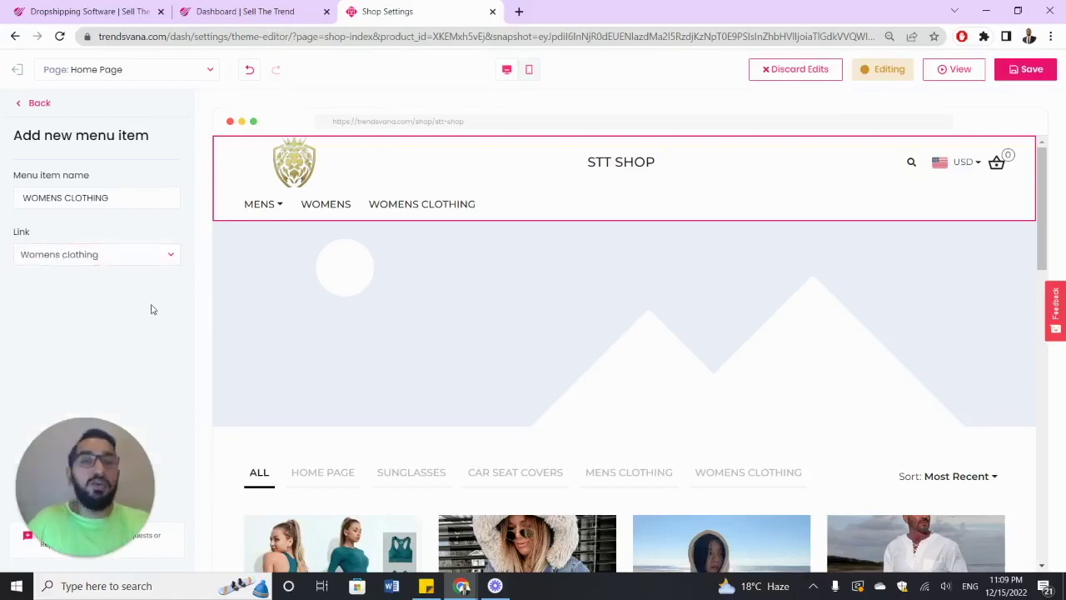
click(31, 105)
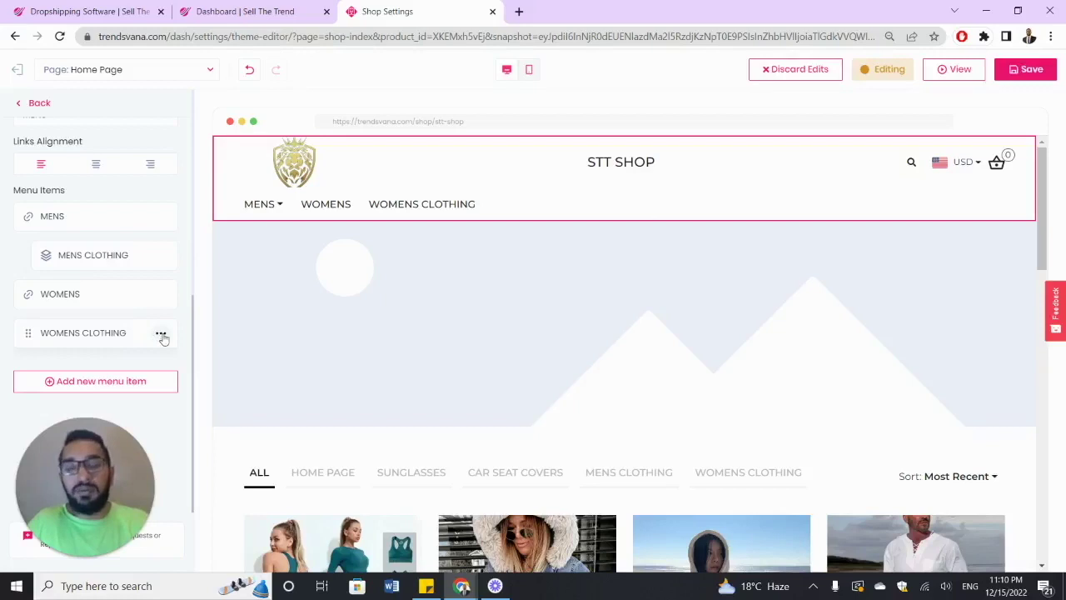
- Set WOMENS CLOTHING as a submenu of WOMENS so the header shows a WOMENS dropdown like MENS
click(161, 334)
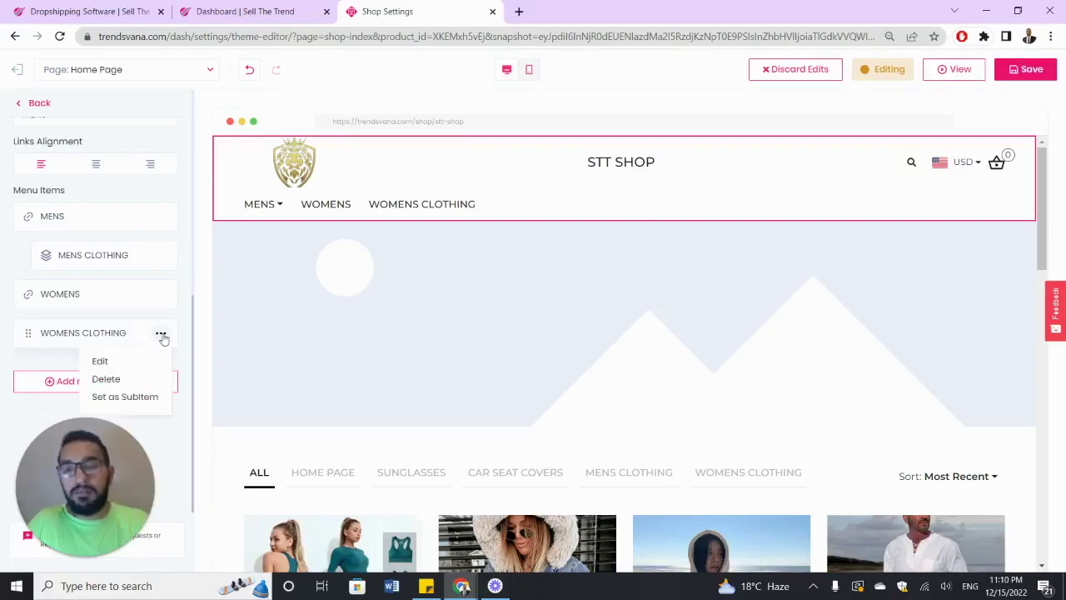
click(147, 398)
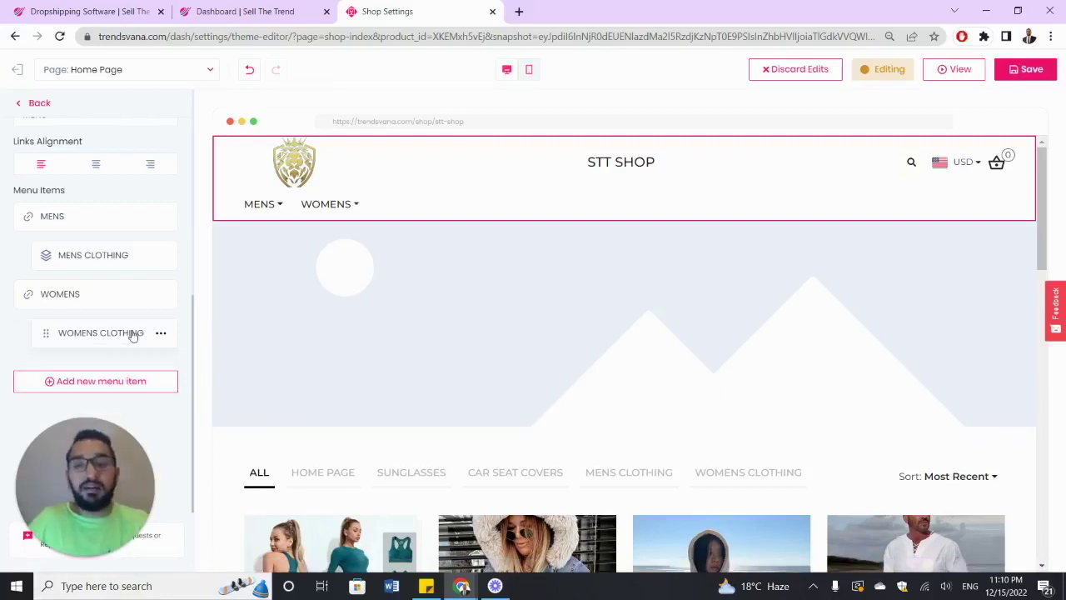
mouse_move(339, 209)
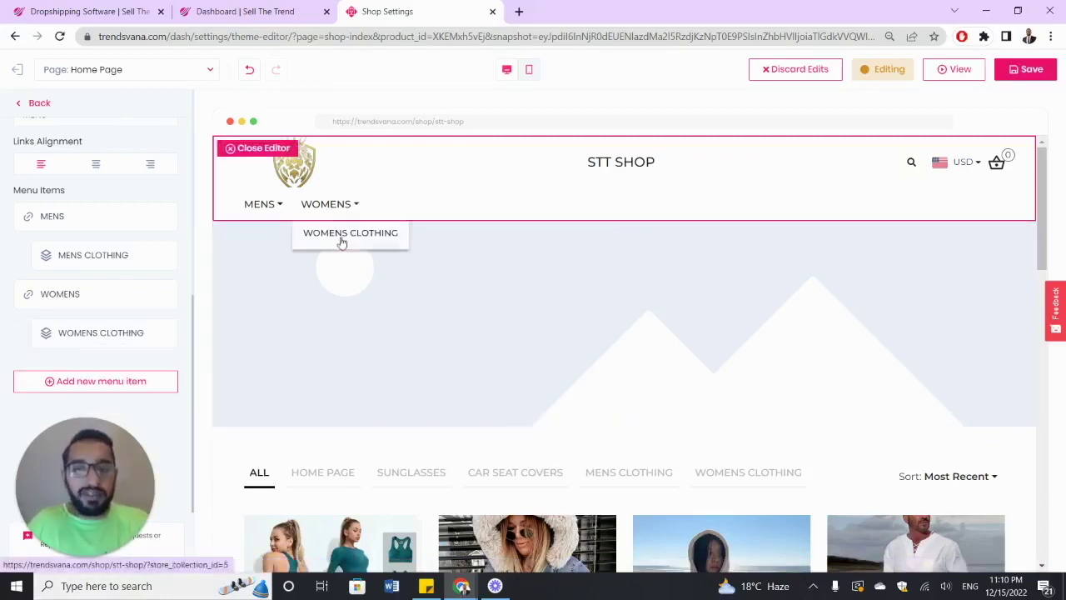
mouse_move(261, 214)
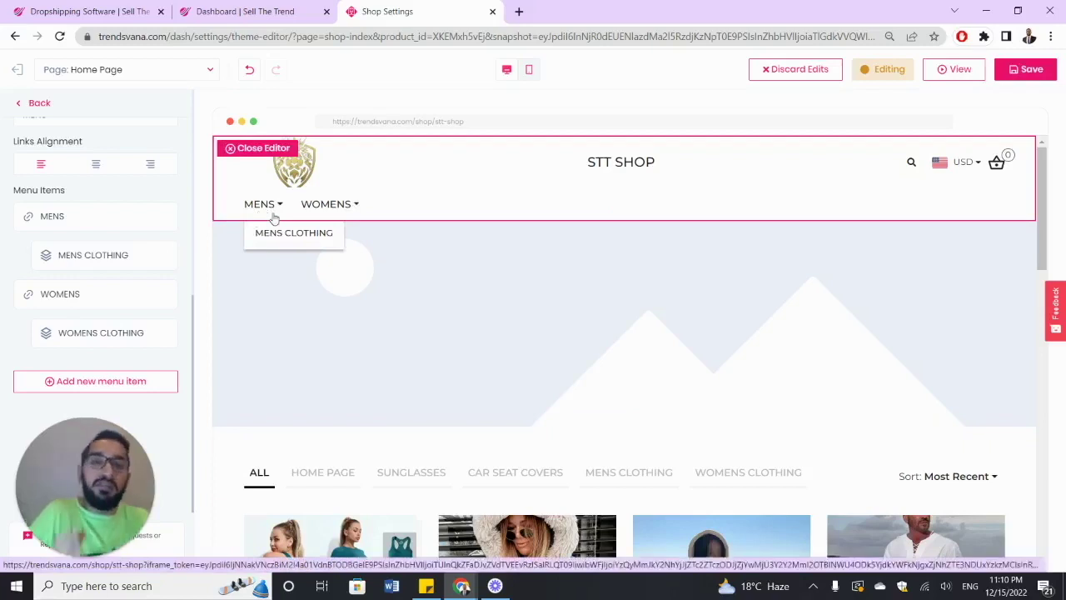
scroll(134, 217, up, 2)
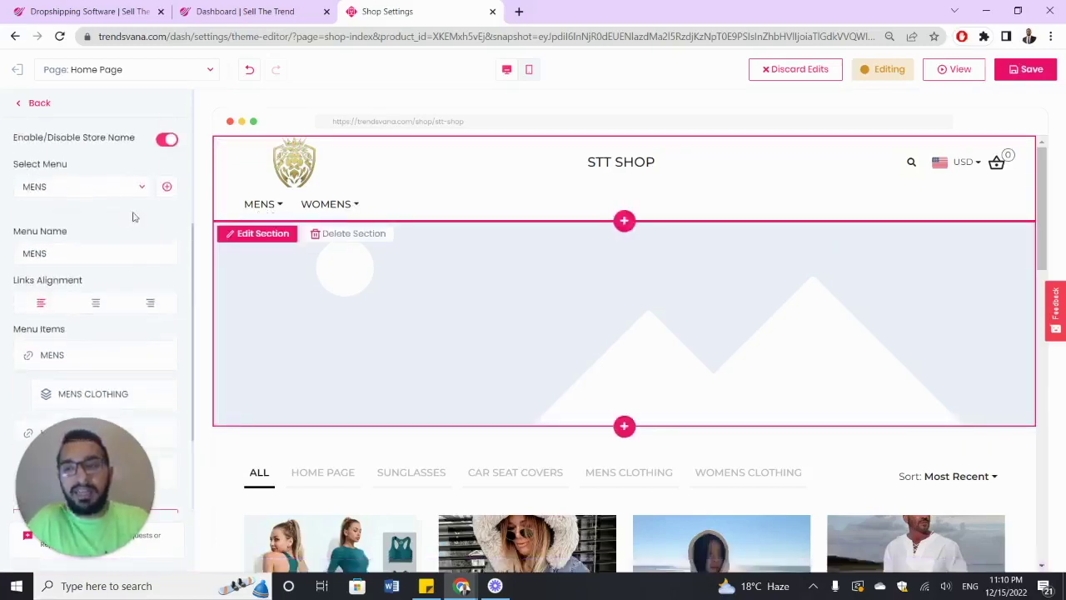
- Centre-align the header links, save the theme, and view the live STT SHOP store in a new tab
scroll(132, 216, down, 1)
click(95, 233)
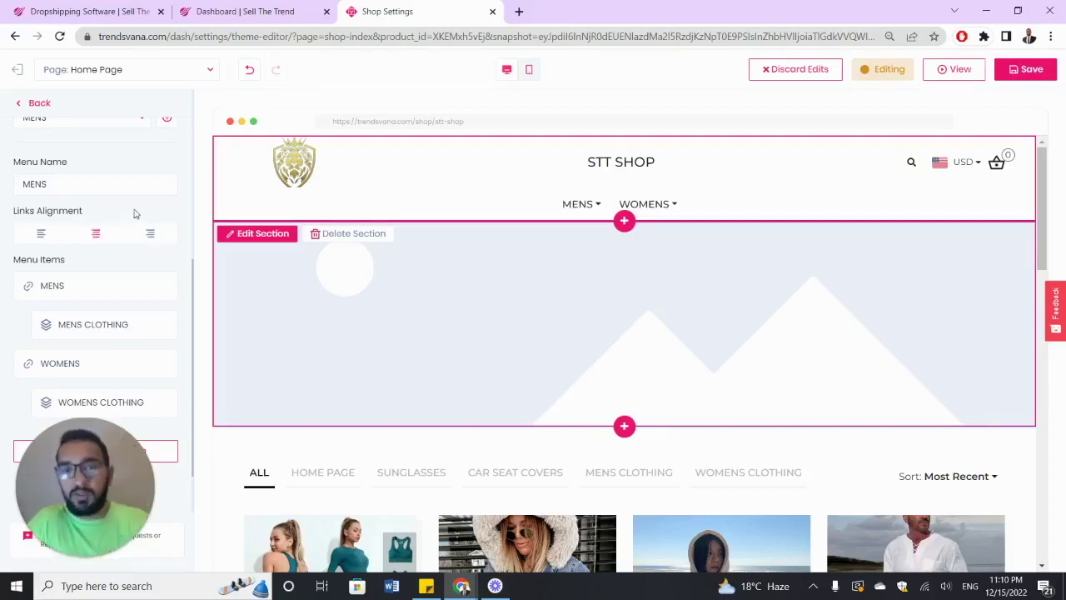
click(1024, 71)
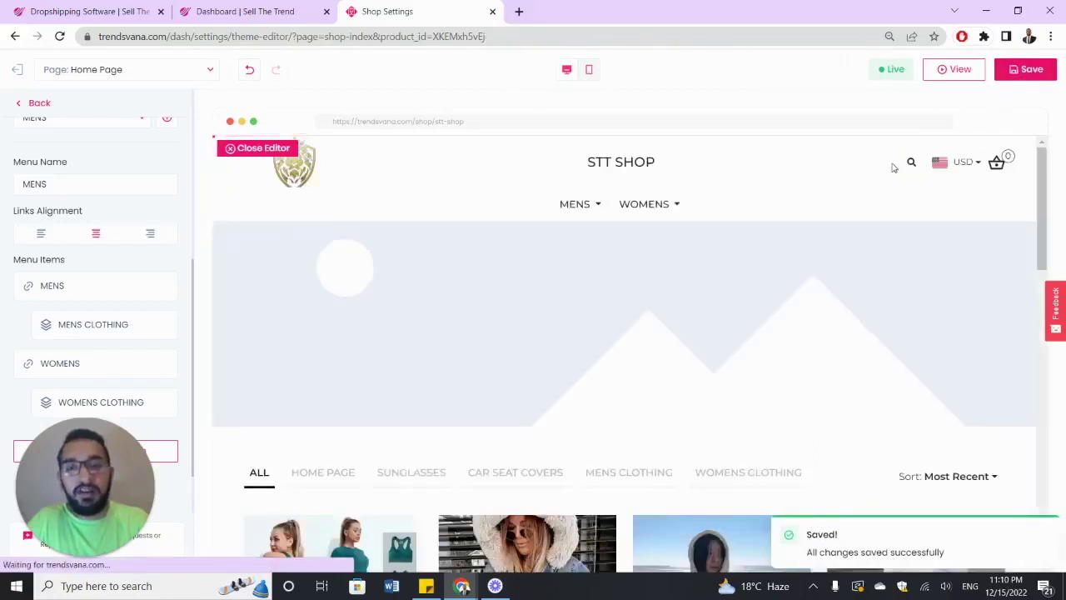
click(955, 72)
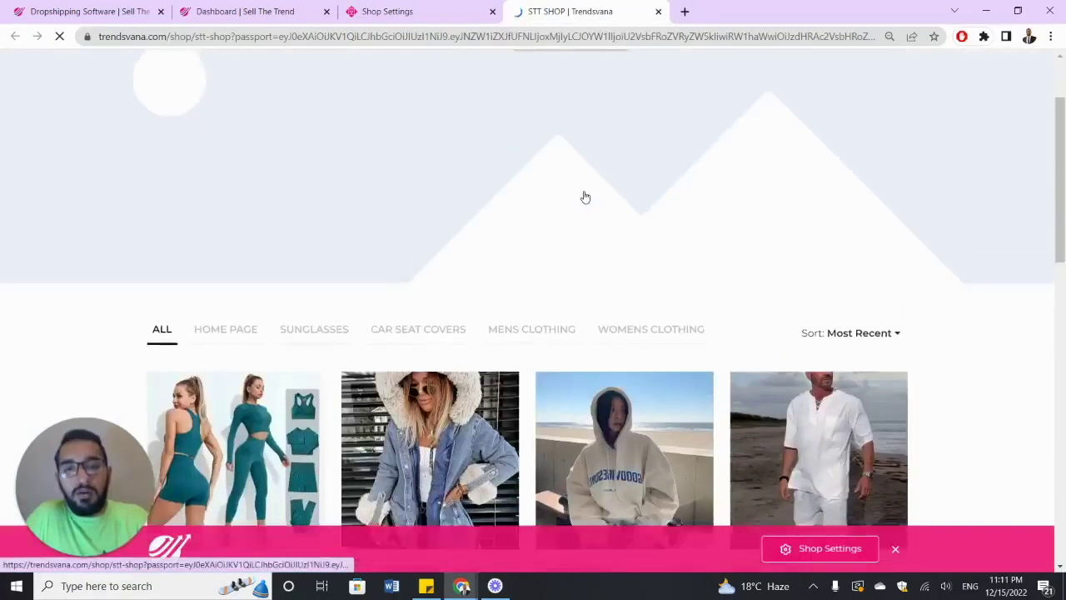
- Open the Mens Clothing collection page from the live store's MENS dropdown
mouse_move(572, 124)
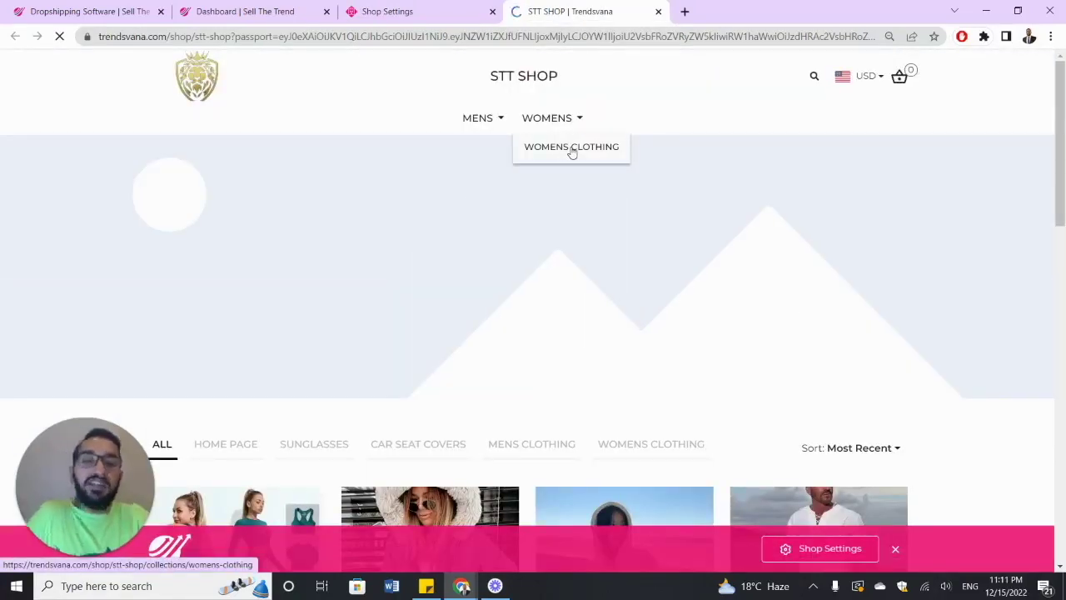
mouse_move(494, 125)
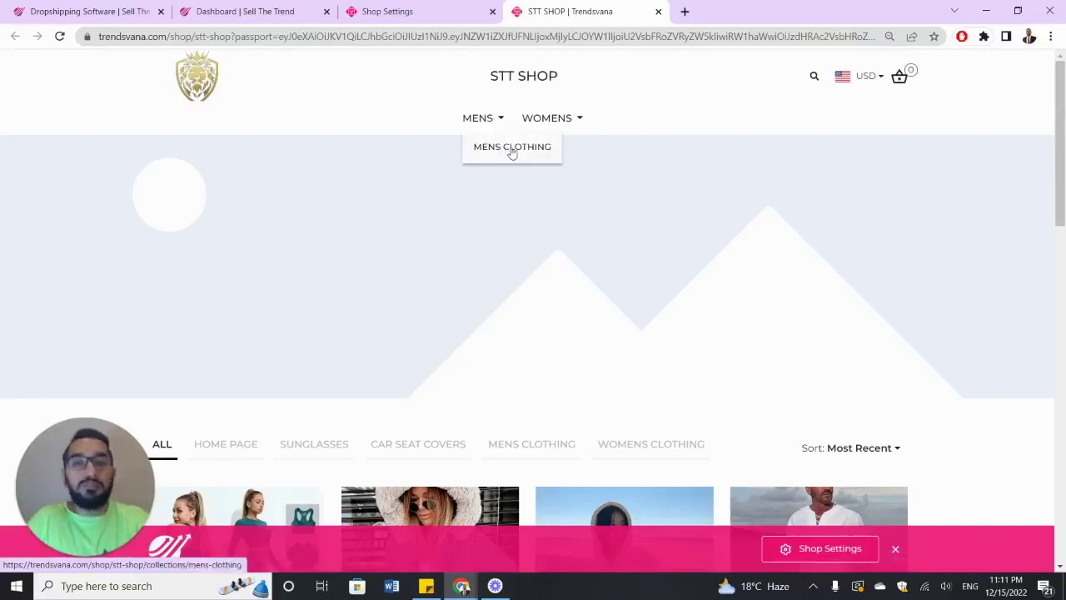
click(512, 152)
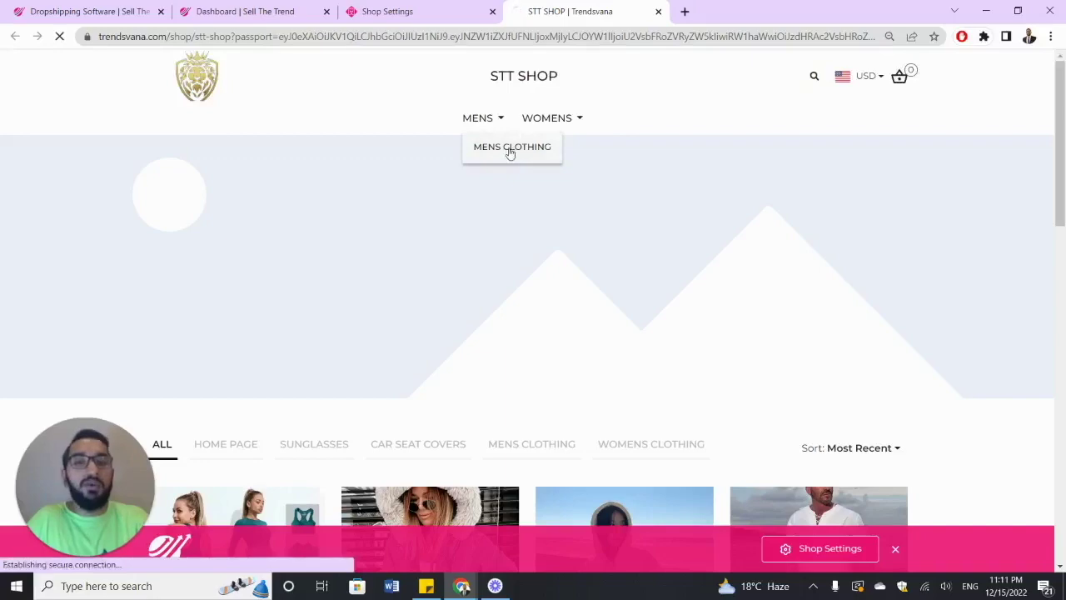
scroll(613, 181, down, 2)
scroll(612, 181, up, 2)
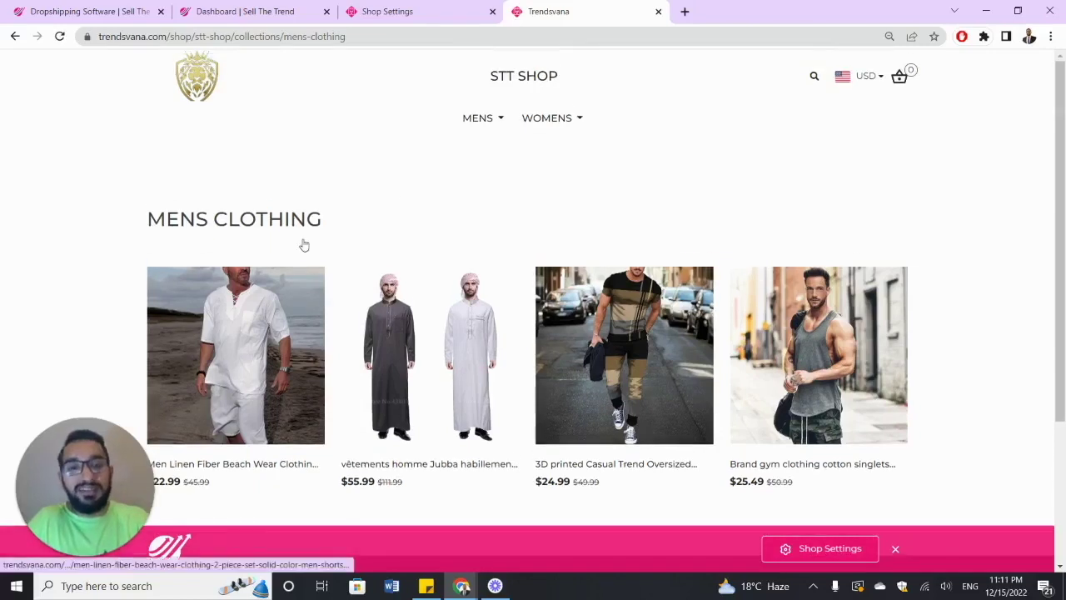
- Open Womens Clothing from the WOMENS dropdown, then return to the Shop Settings tab
mouse_move(485, 125)
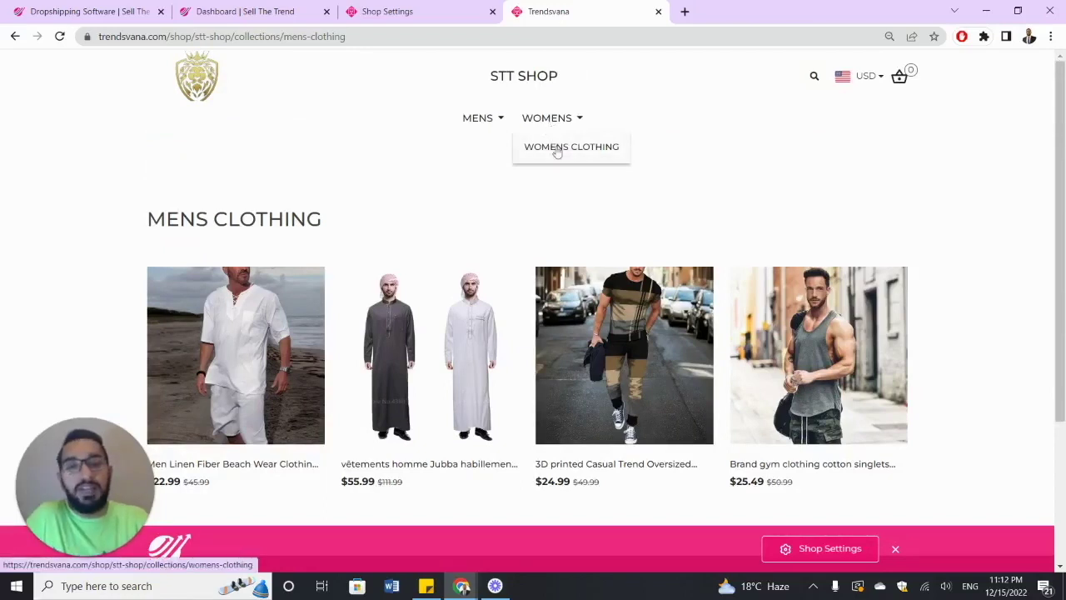
click(556, 151)
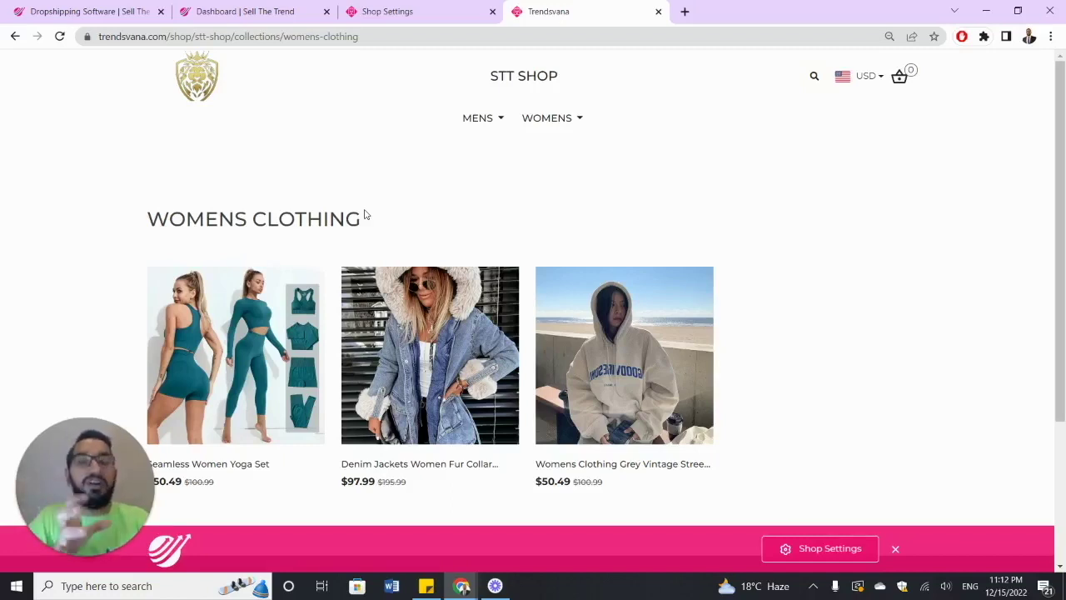
click(416, 11)
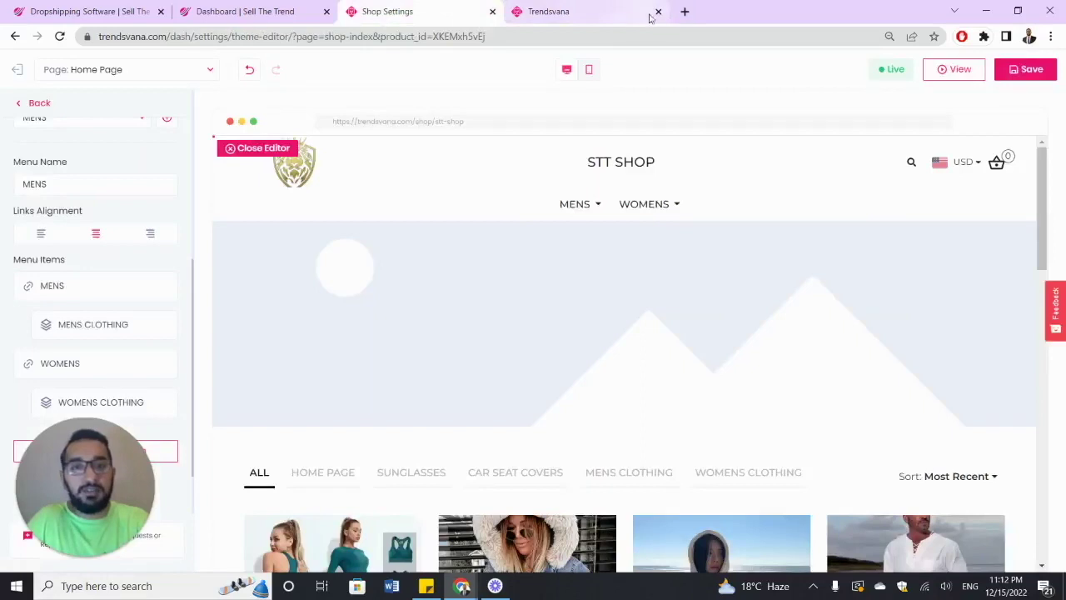
- Delete the MENS CLOTHING and WOMENS CLOTHING submenu items from the header menu
scroll(139, 268, down, 1)
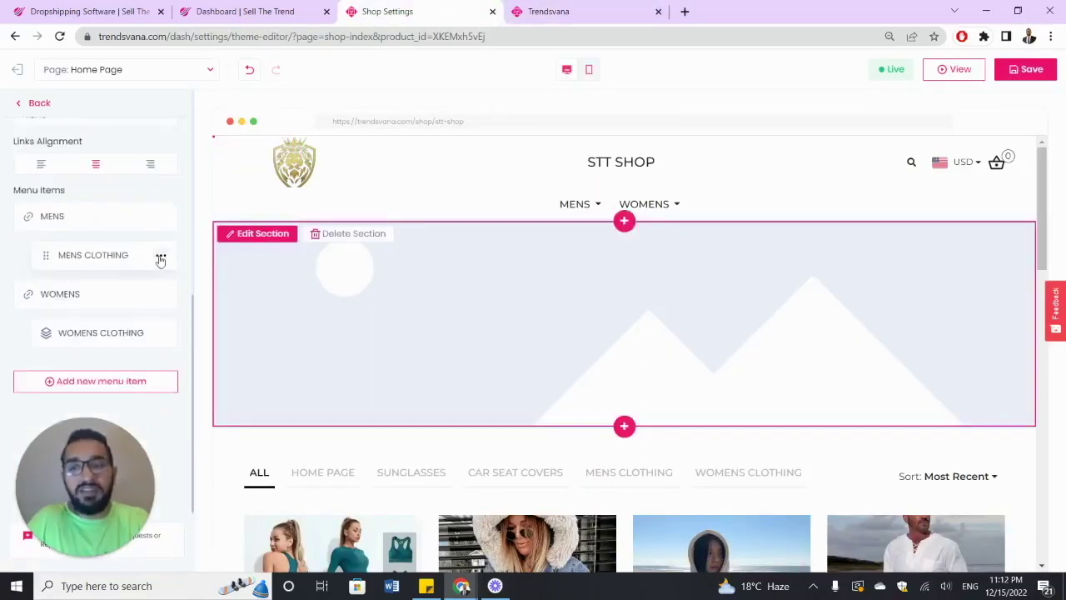
click(161, 256)
click(124, 303)
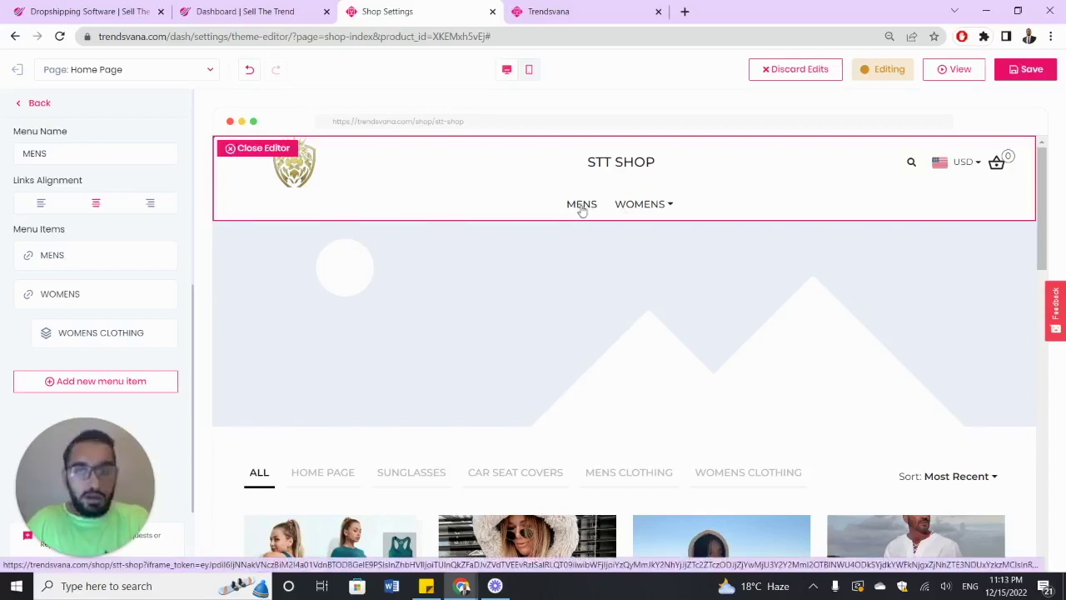
click(161, 333)
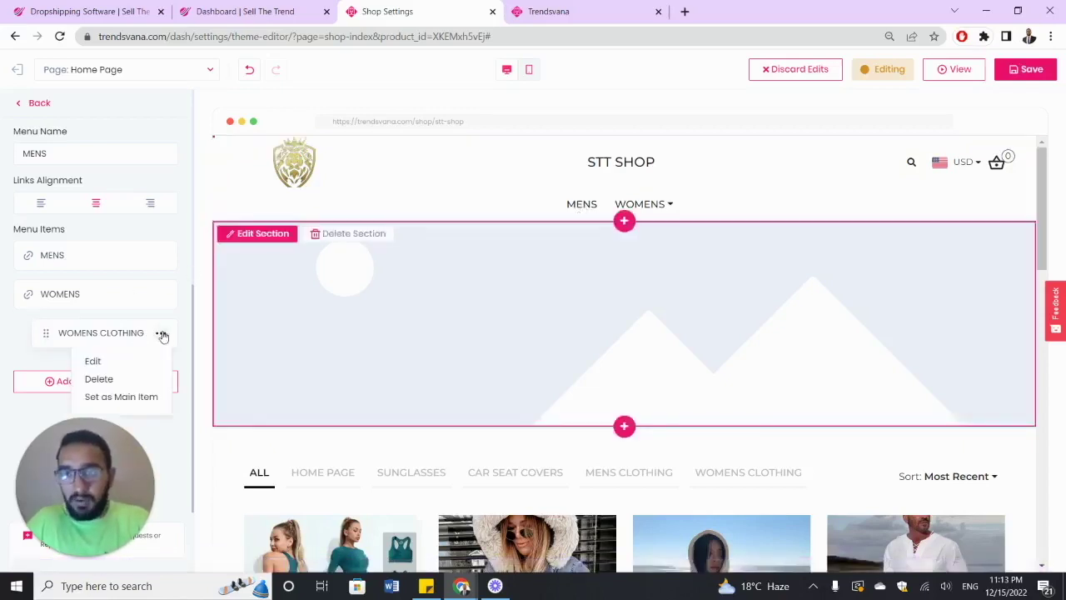
click(146, 379)
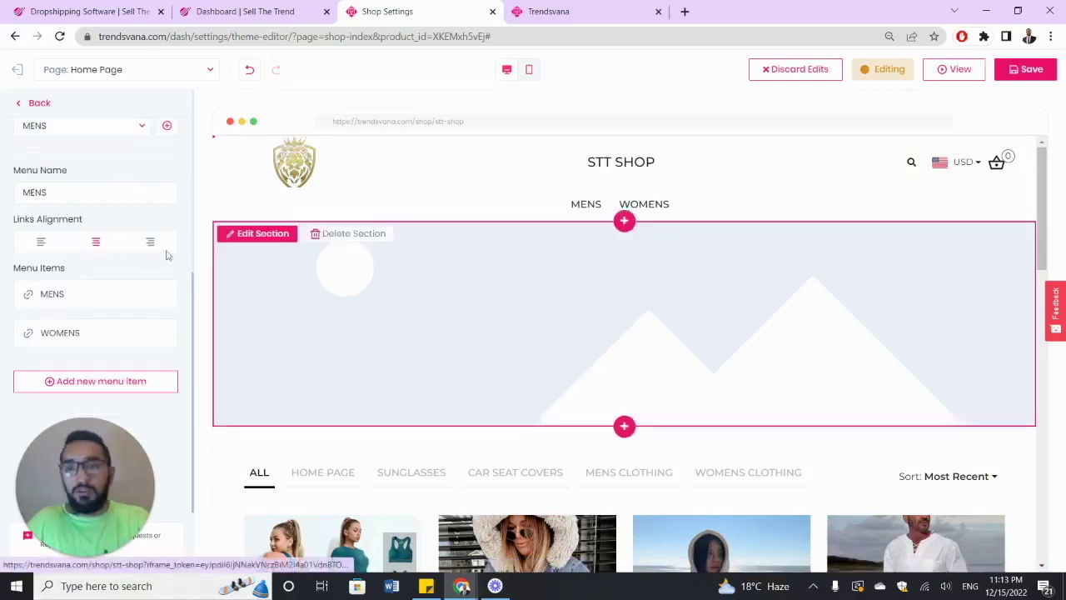
scroll(104, 258, up, 5)
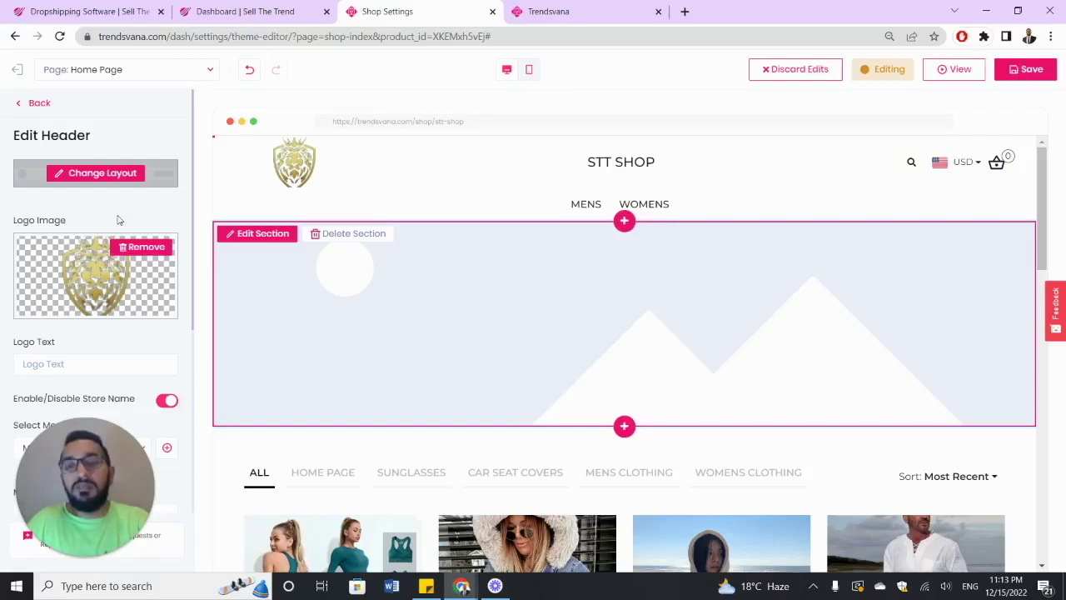
- Go back to the Page Sections list and reopen the header settings
click(28, 104)
click(82, 170)
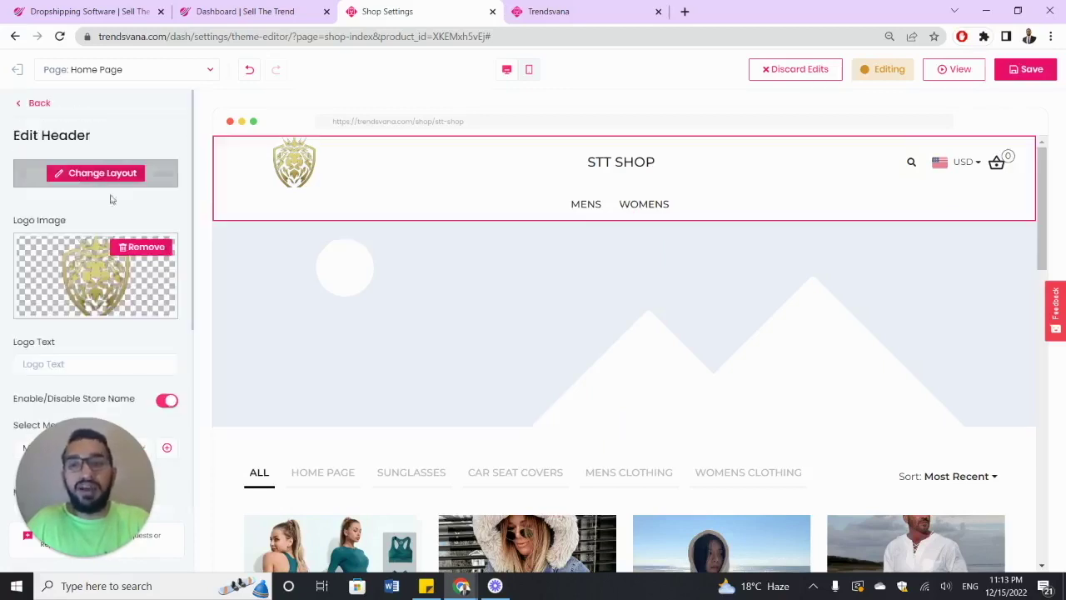
scroll(95, 238, down, 5)
scroll(95, 233, down, 1)
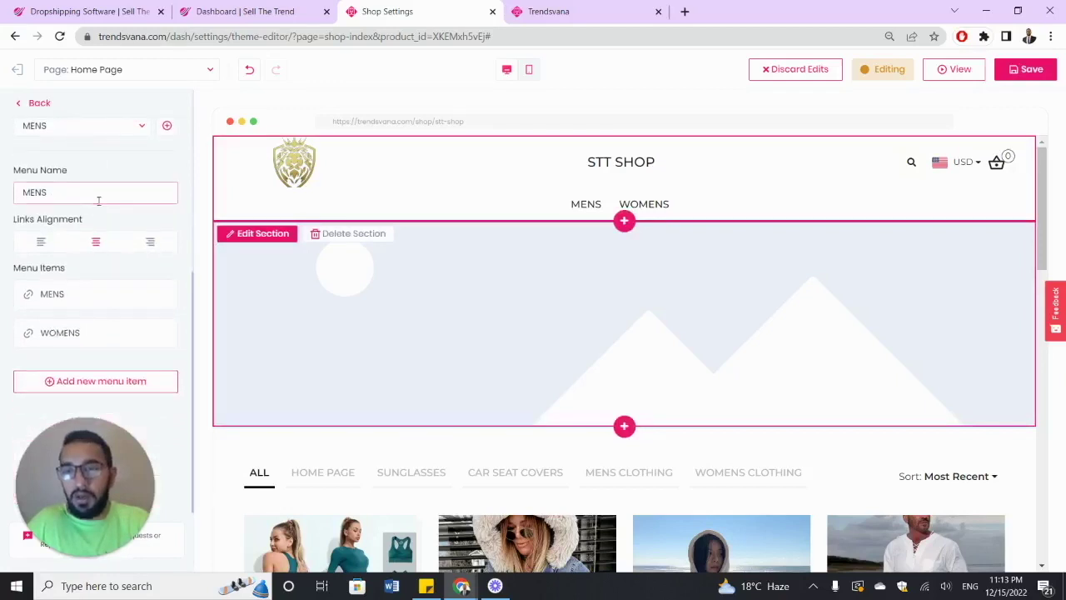
- Add a new header menu item named CONTACT US linked to the Shipping page
click(152, 380)
click(109, 198)
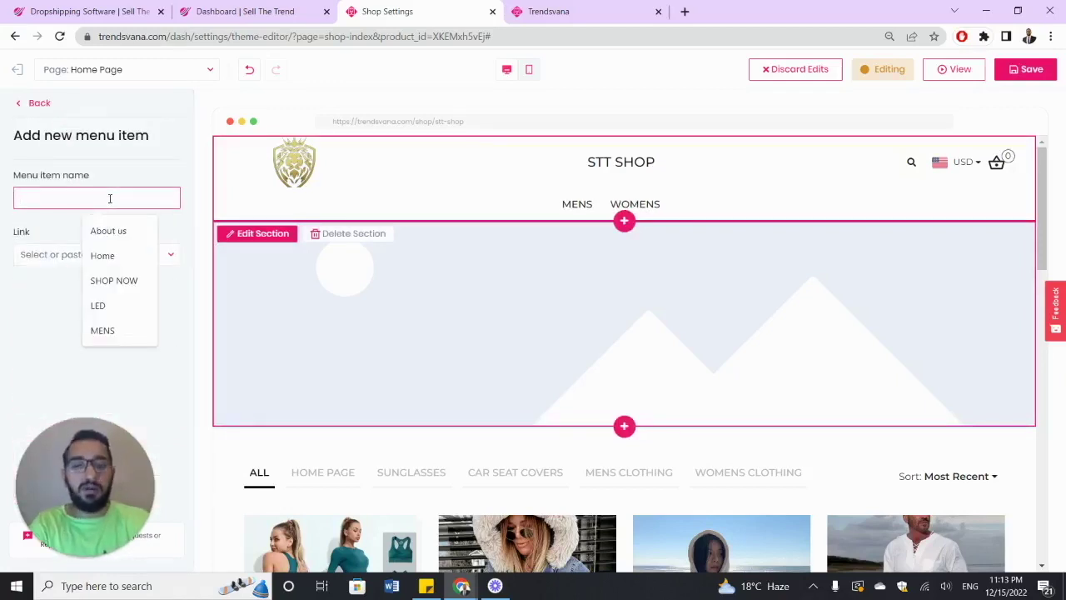
text(CONTACT US)
click(159, 254)
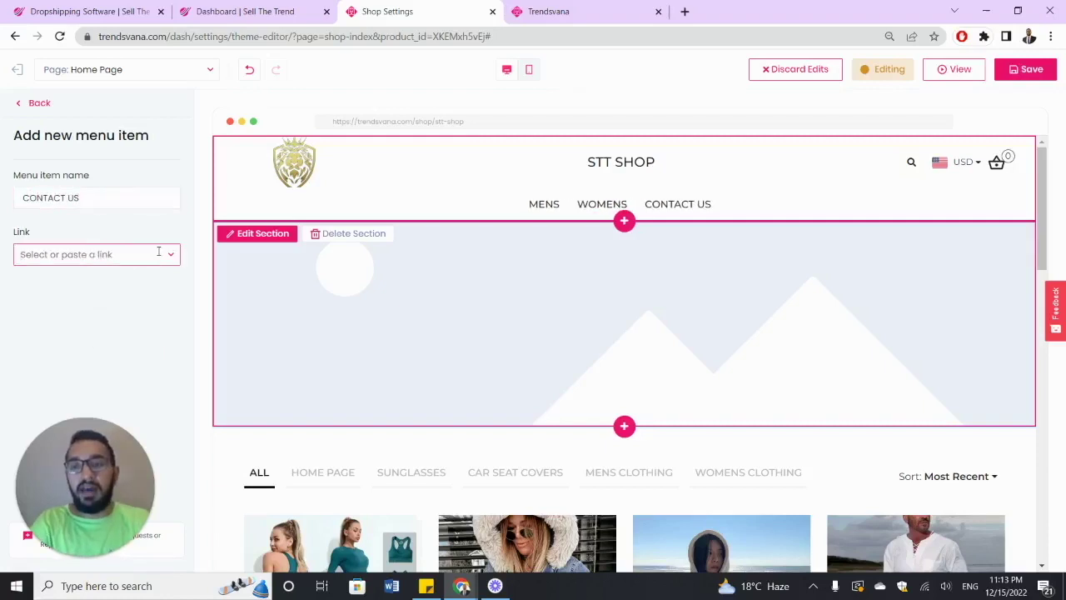
click(135, 370)
click(125, 348)
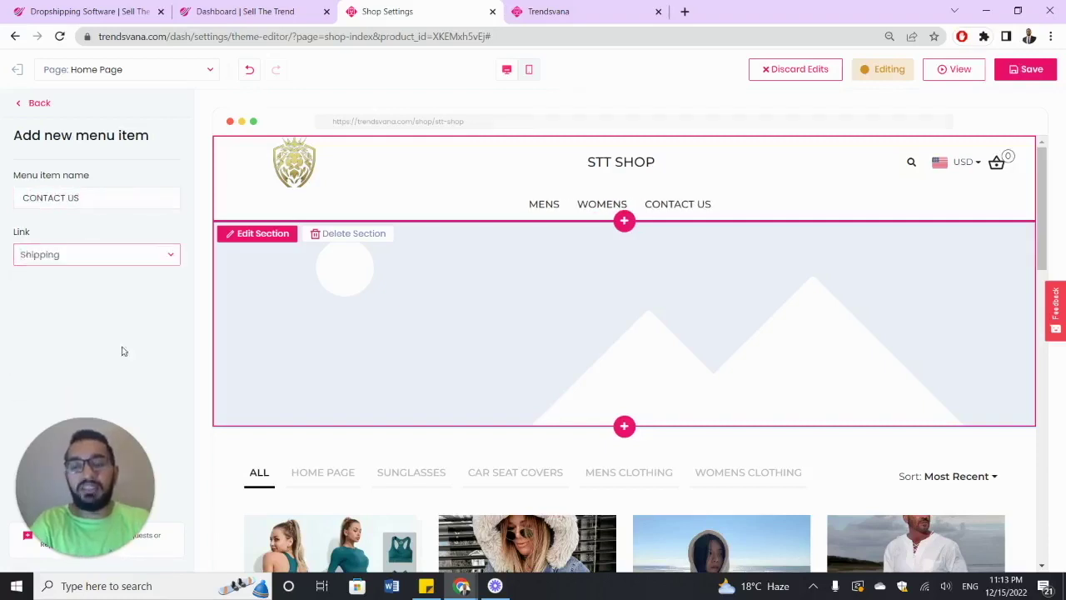
click(134, 261)
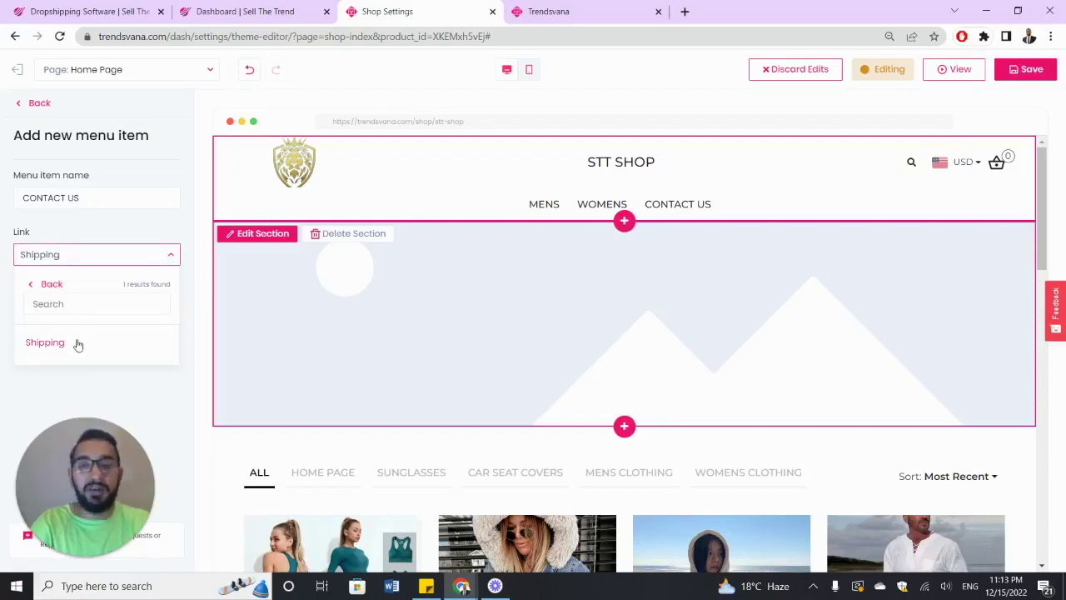
- Rename the menu item to SHIPPING POLICY and confirm its link to the Shipping page
triple_click(99, 199)
text(SHIPPING PI)
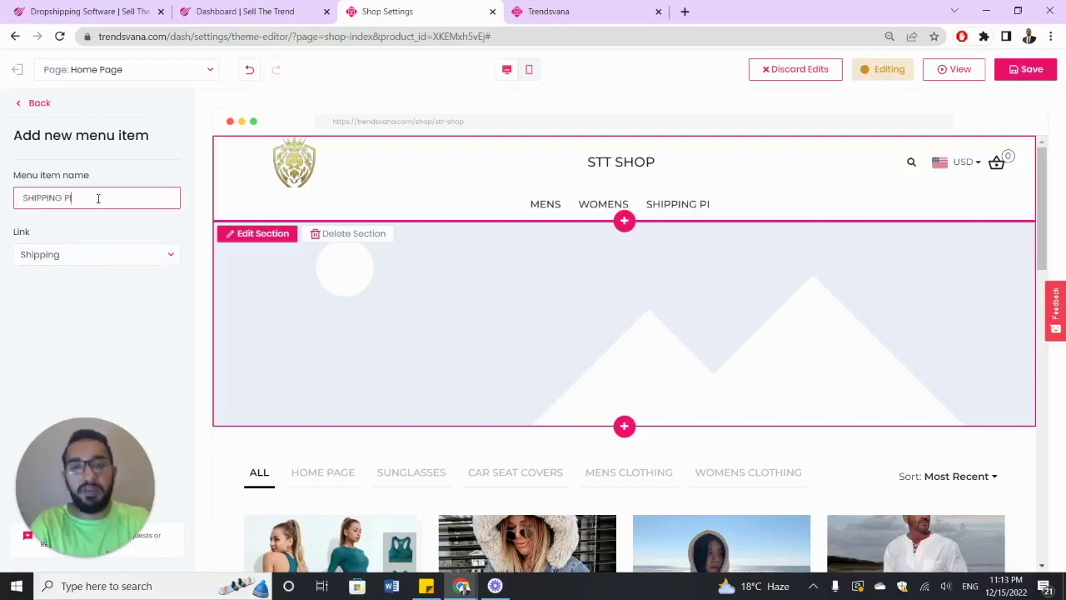
key(BackSpace)
text(OLICY)
key(Tab)
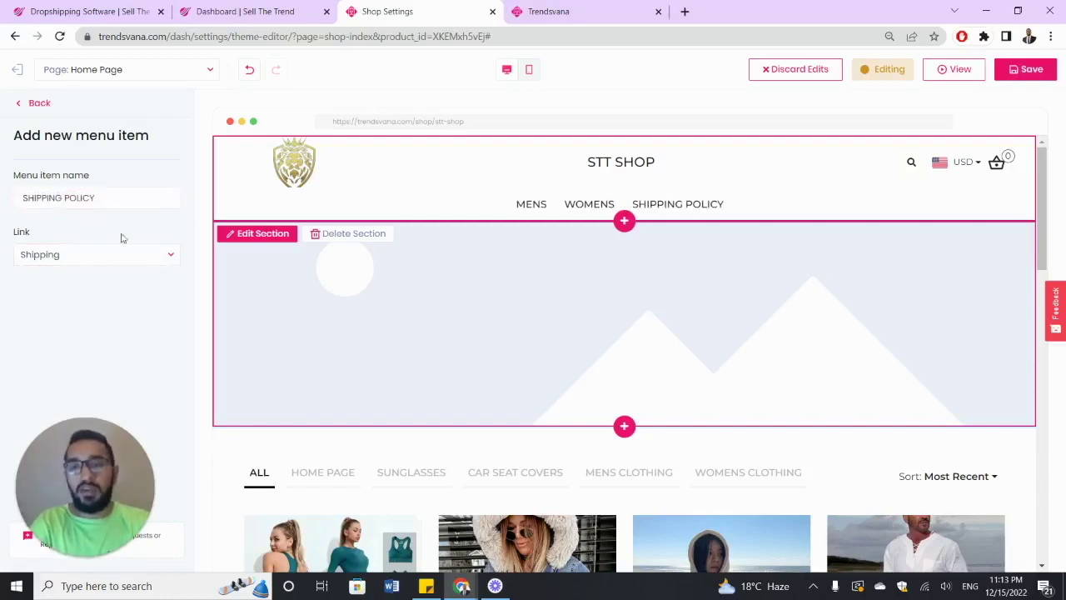
click(171, 257)
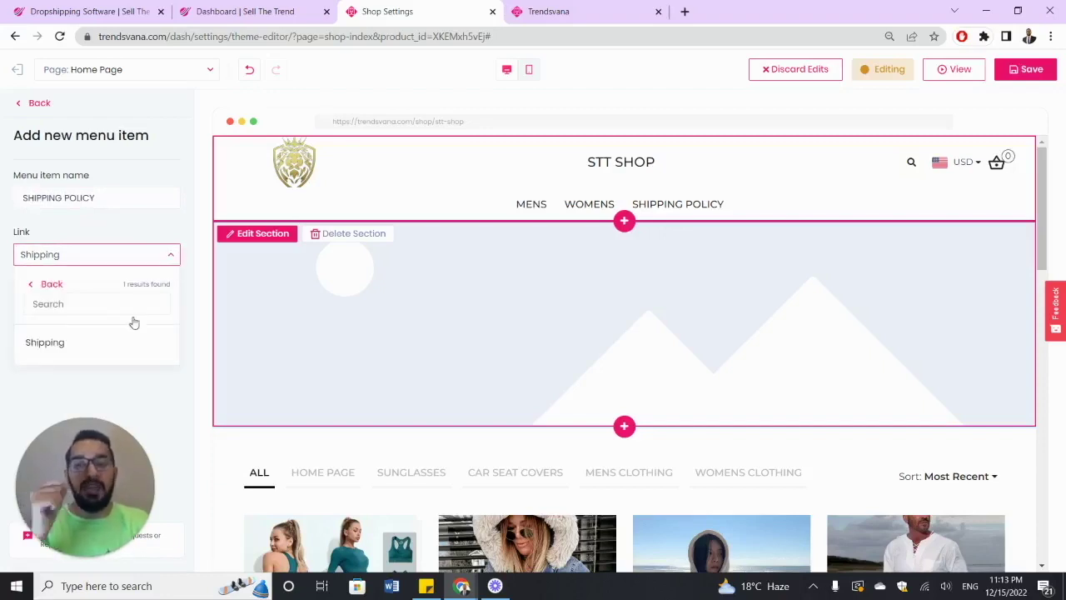
click(88, 343)
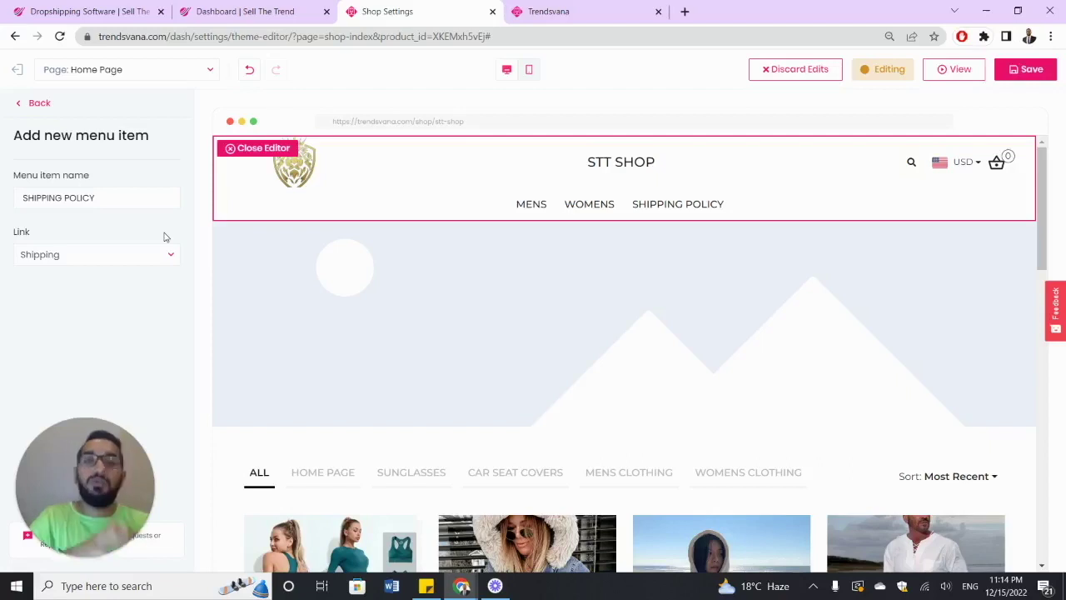
click(171, 254)
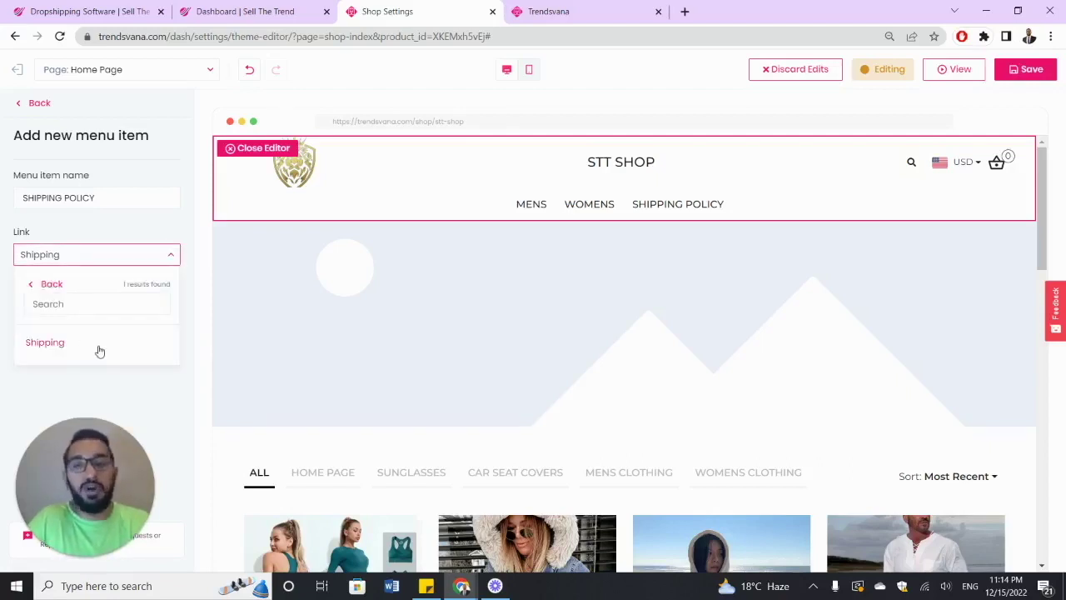
click(105, 237)
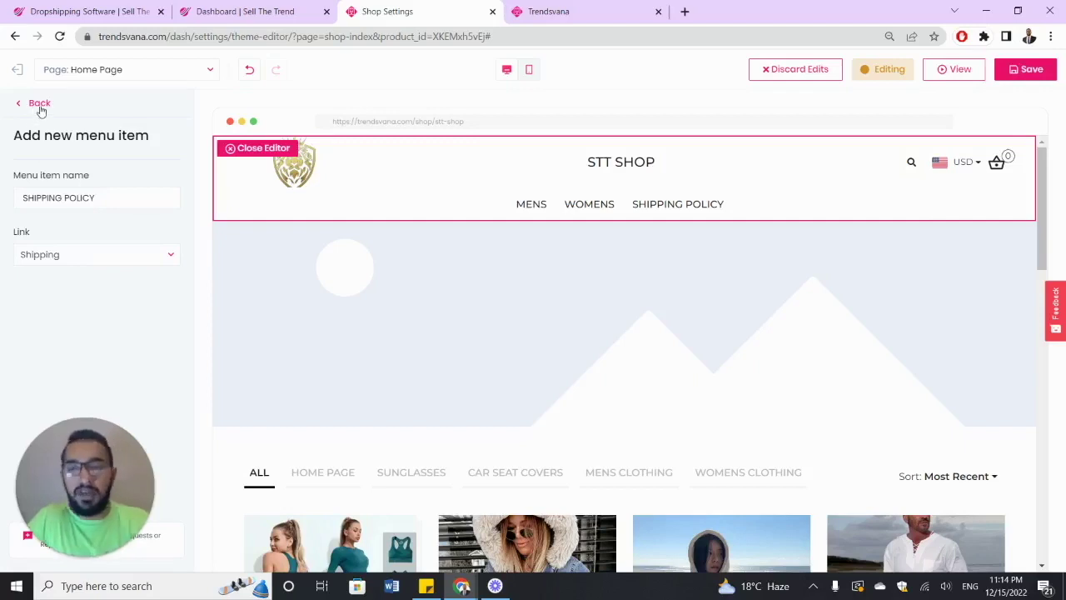
click(35, 106)
scroll(121, 299, up, 1)
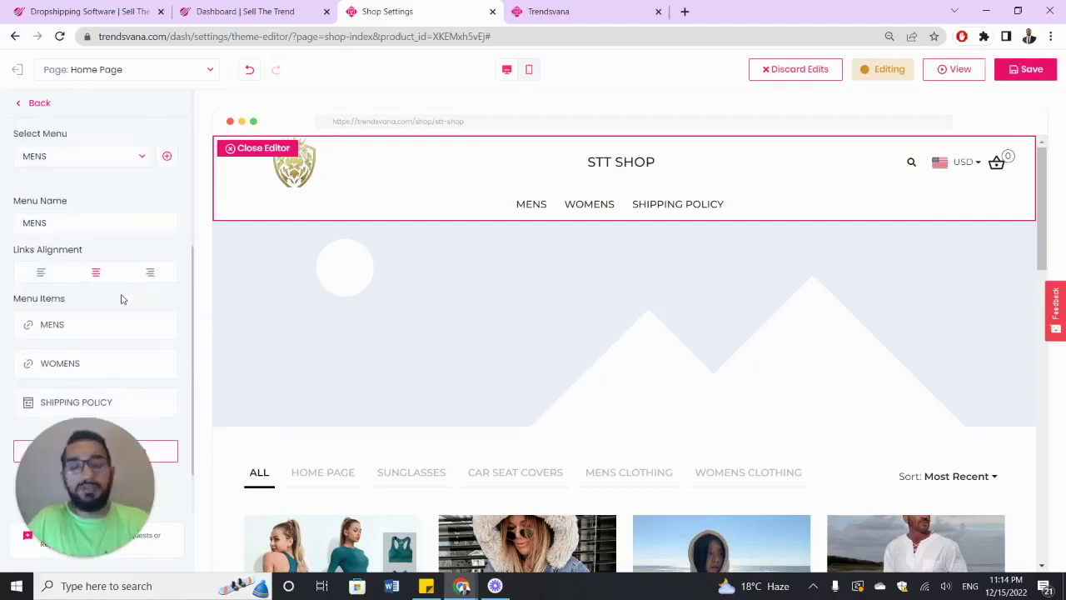
scroll(121, 298, down, 1)
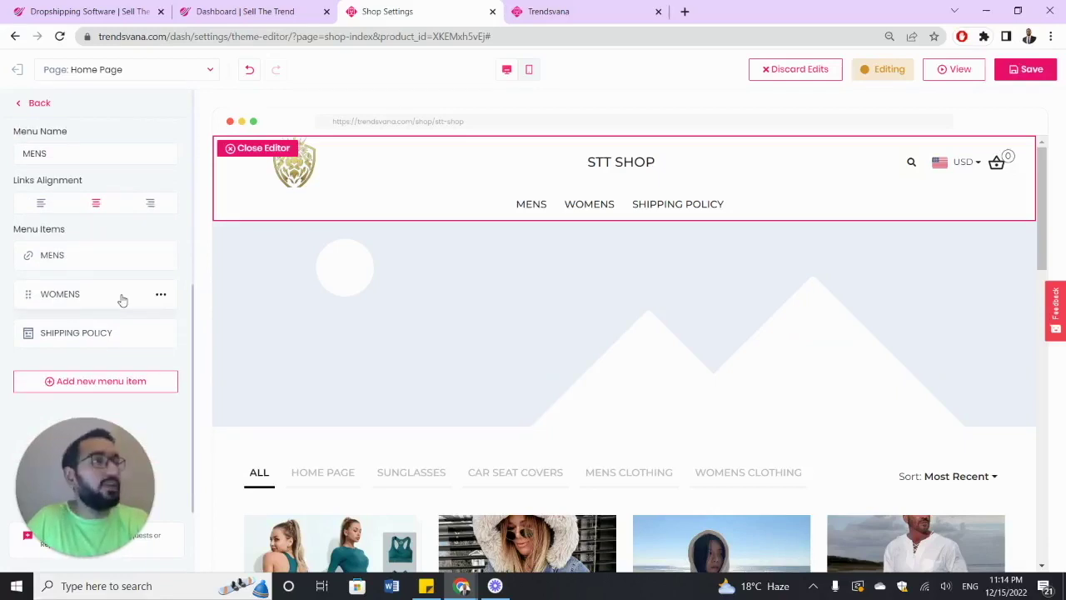
scroll(111, 264, up, 4)
scroll(110, 264, up, 1)
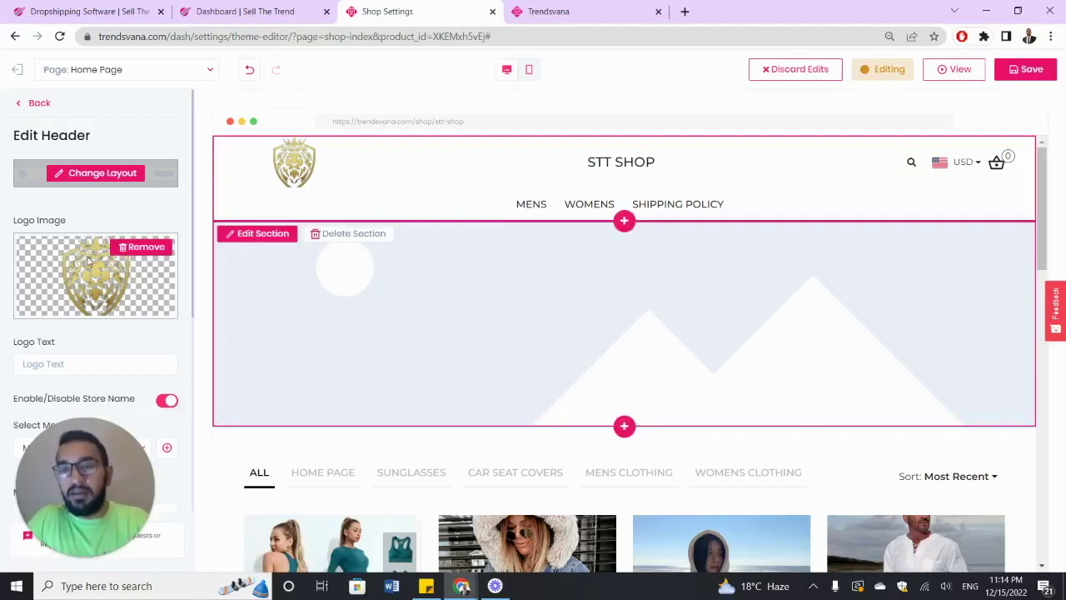
scroll(90, 263, down, 2)
scroll(89, 263, up, 2)
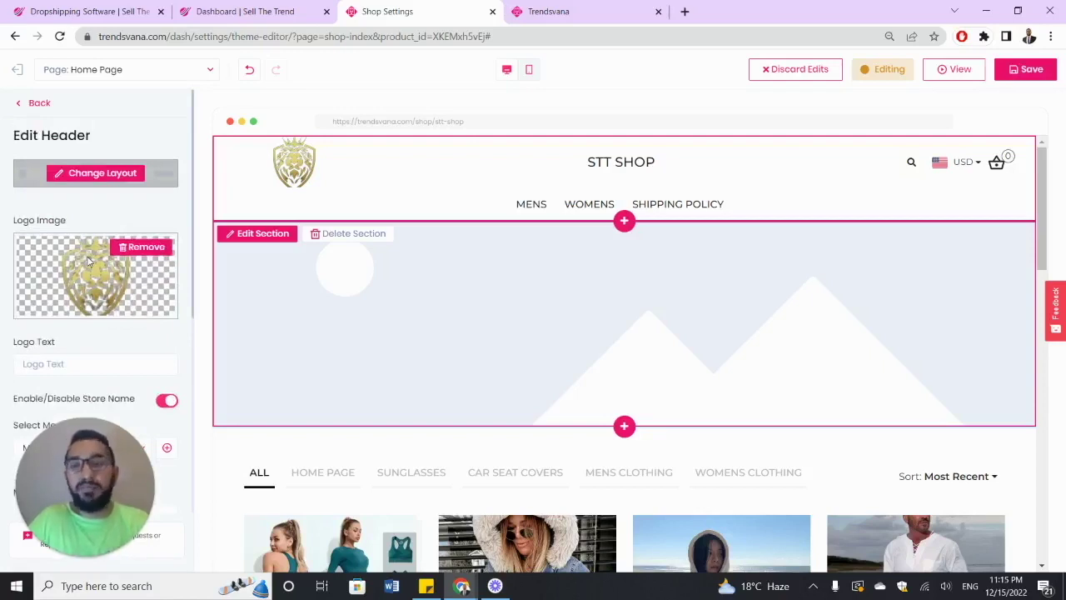
scroll(89, 267, down, 3)
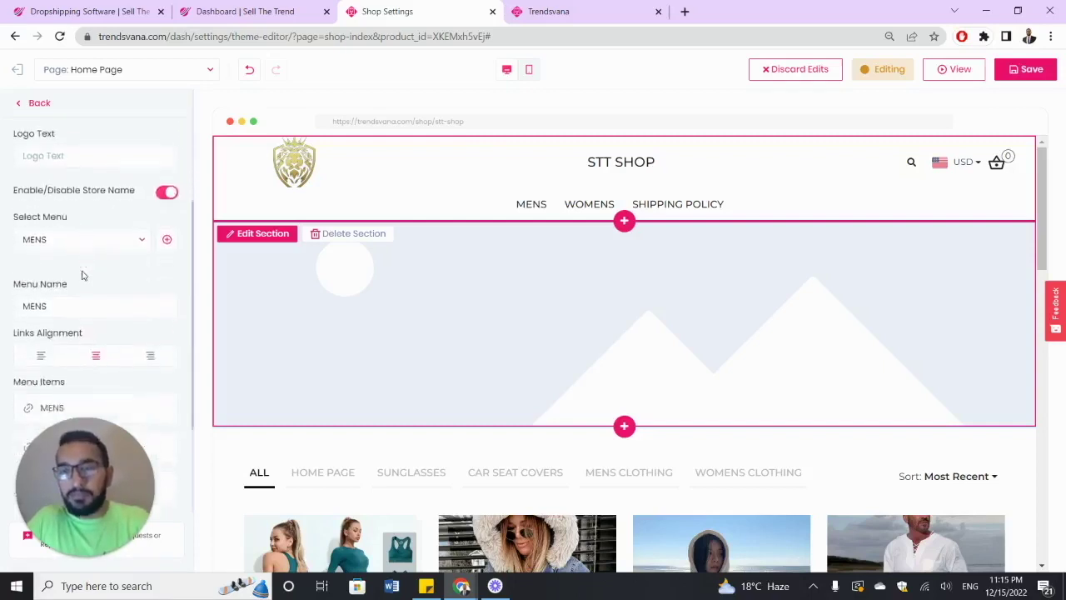
- Remove the current logo image from the header after trying some test logo text
scroll(84, 274, up, 1)
click(87, 225)
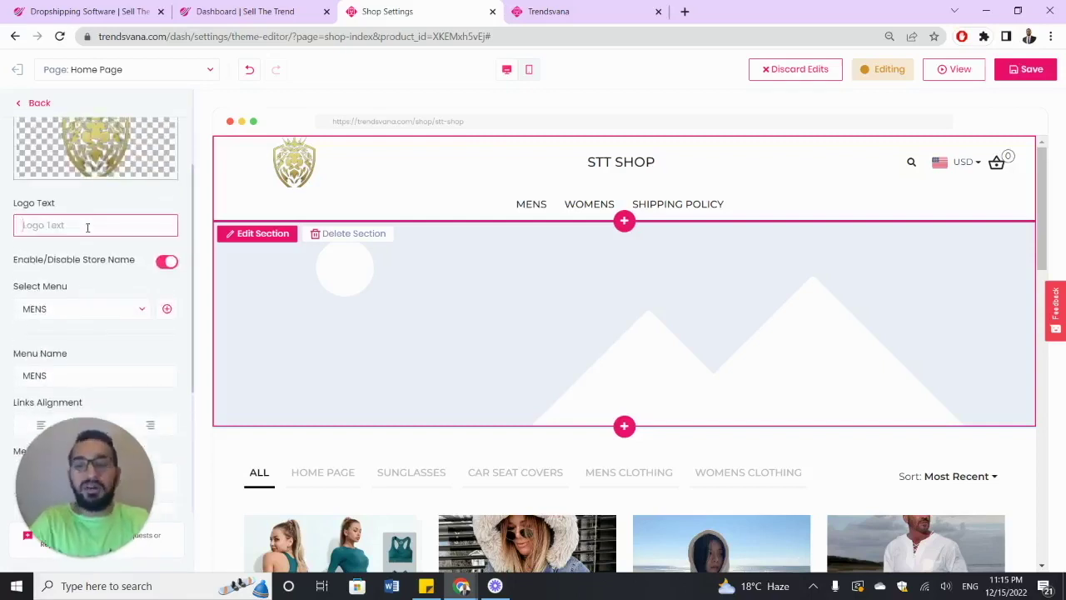
text(YUOA)
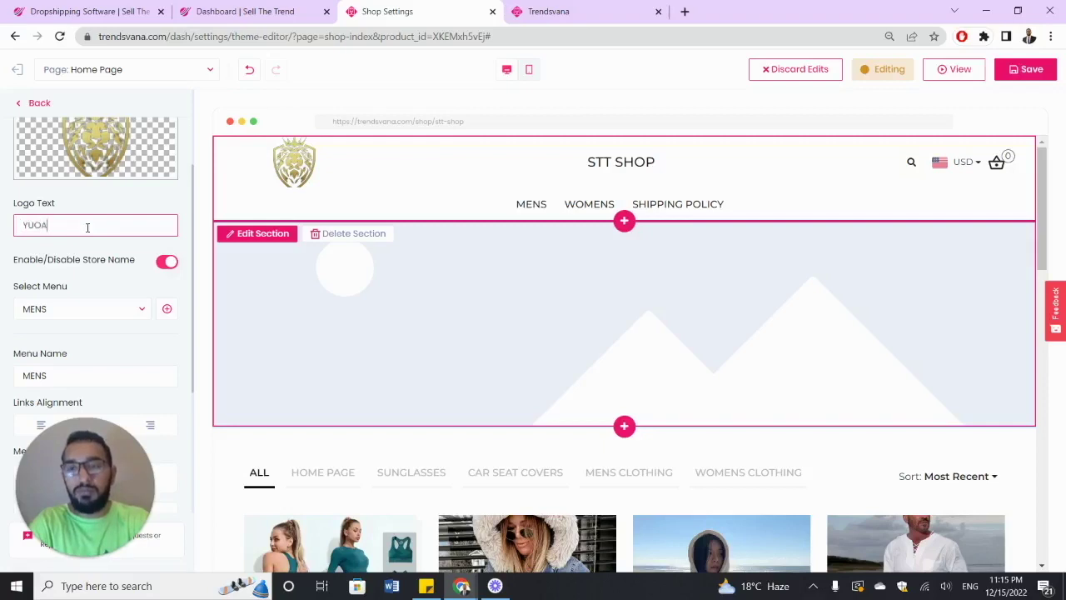
key(BackSpace)
key(BackSpace)
key(BackSpace)
key(BackSpace)
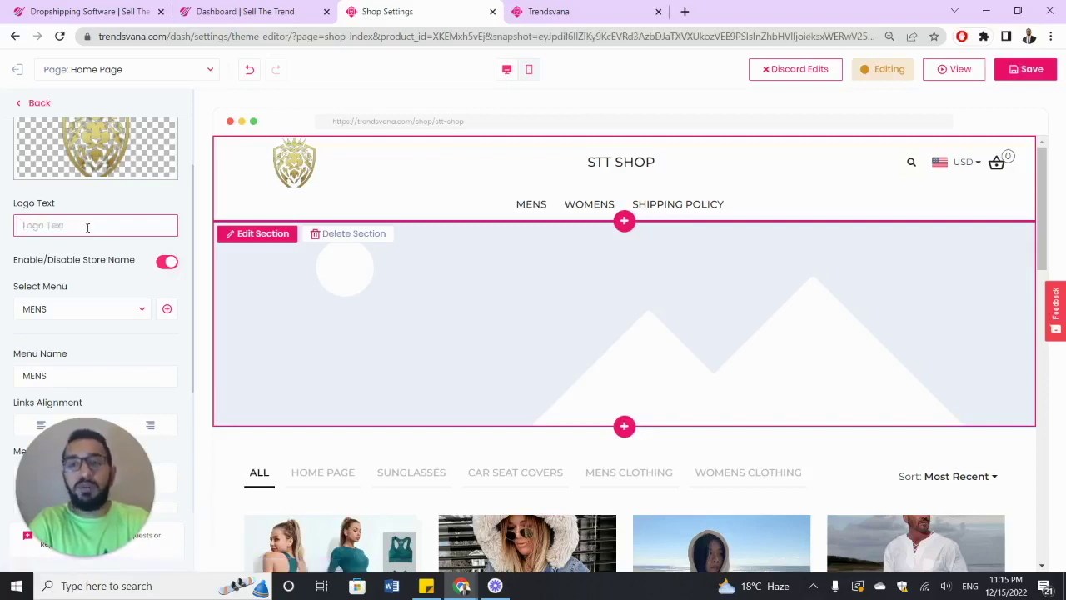
scroll(103, 212, up, 2)
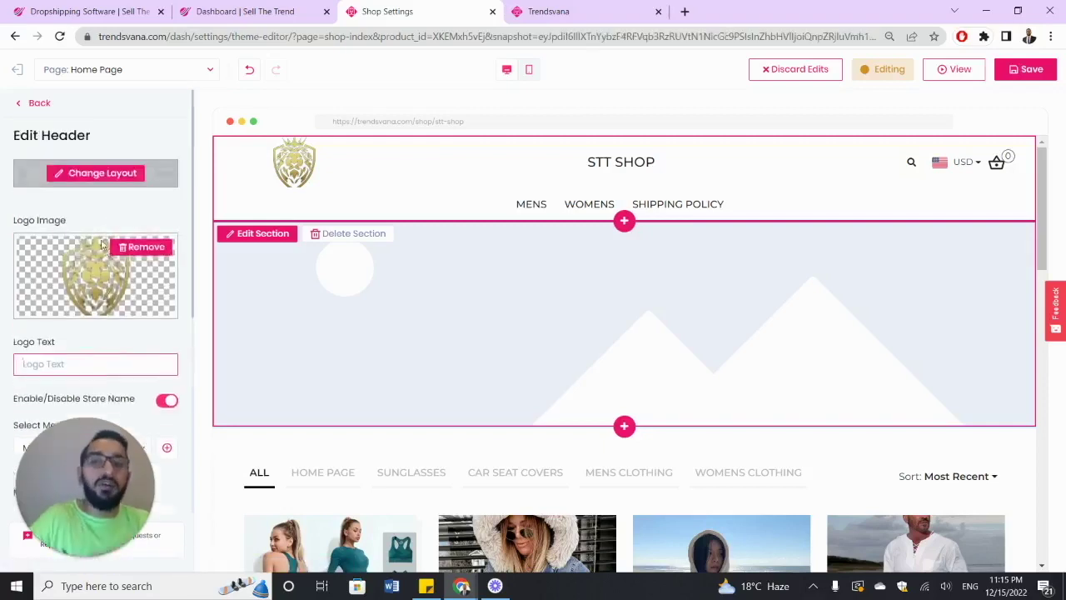
click(134, 248)
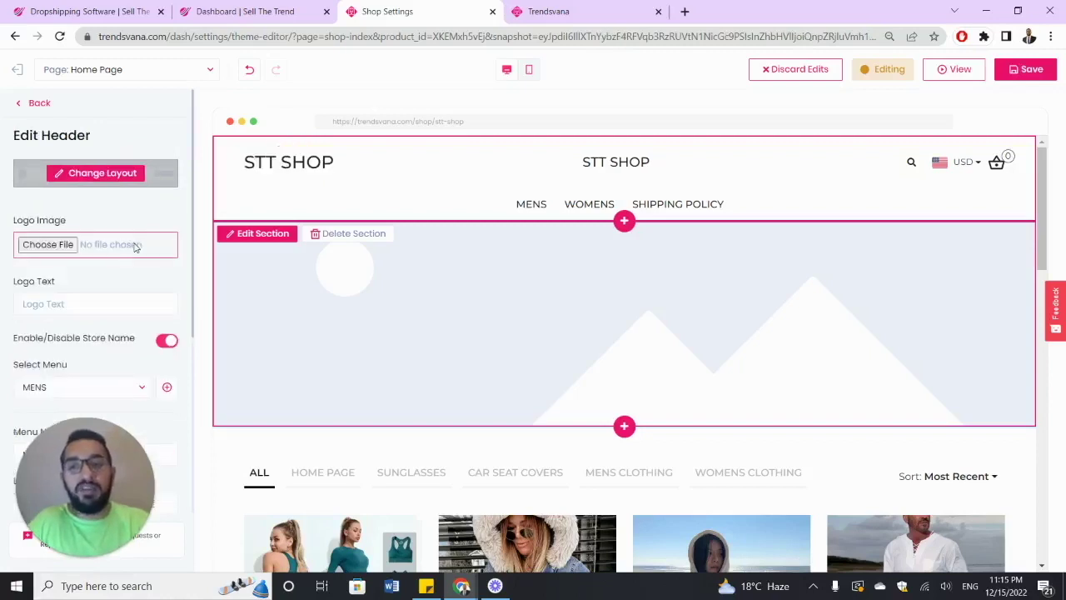
- Try 'SELL THE TREND' as logo text, clear it, then start choosing a new logo image file
scroll(106, 250, down, 1)
click(108, 233)
text(ffdd)
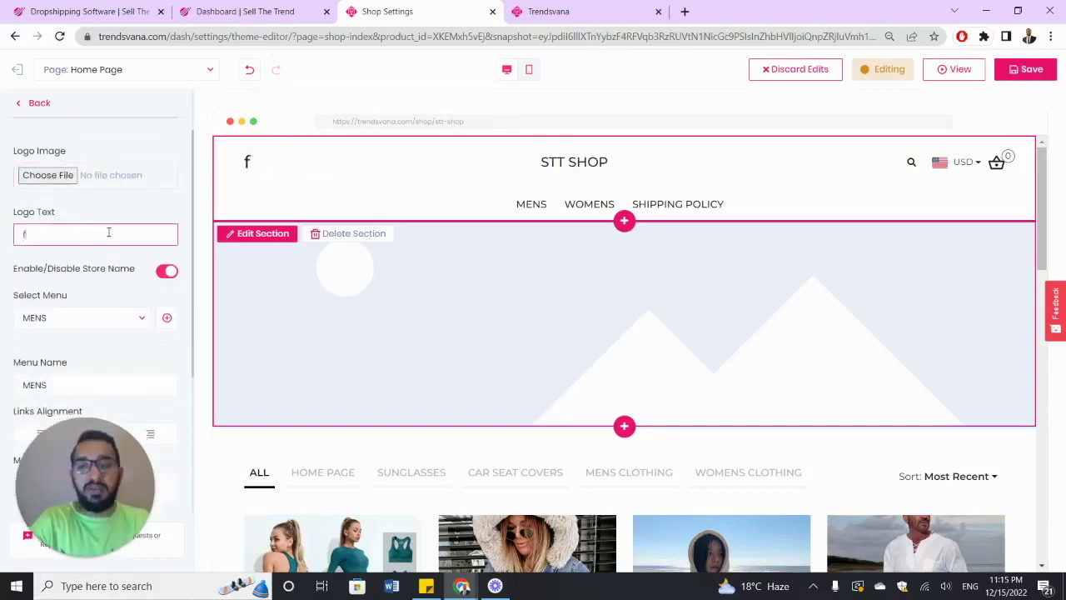
key(BackSpace)
key(BackSpace)
key(BackSpace)
key(BackSpace)
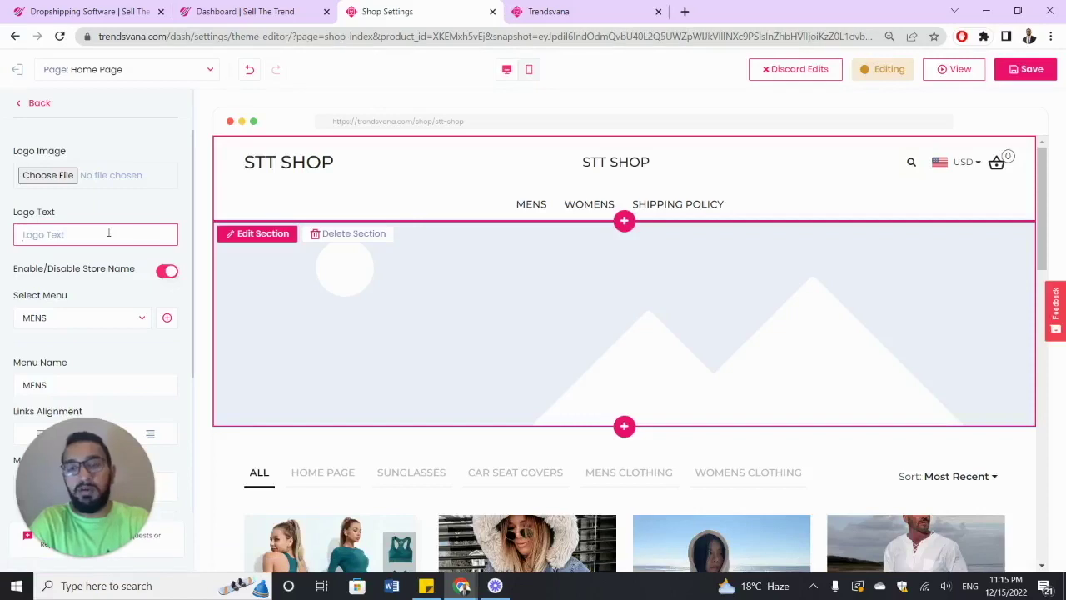
text(SELL THE TREND)
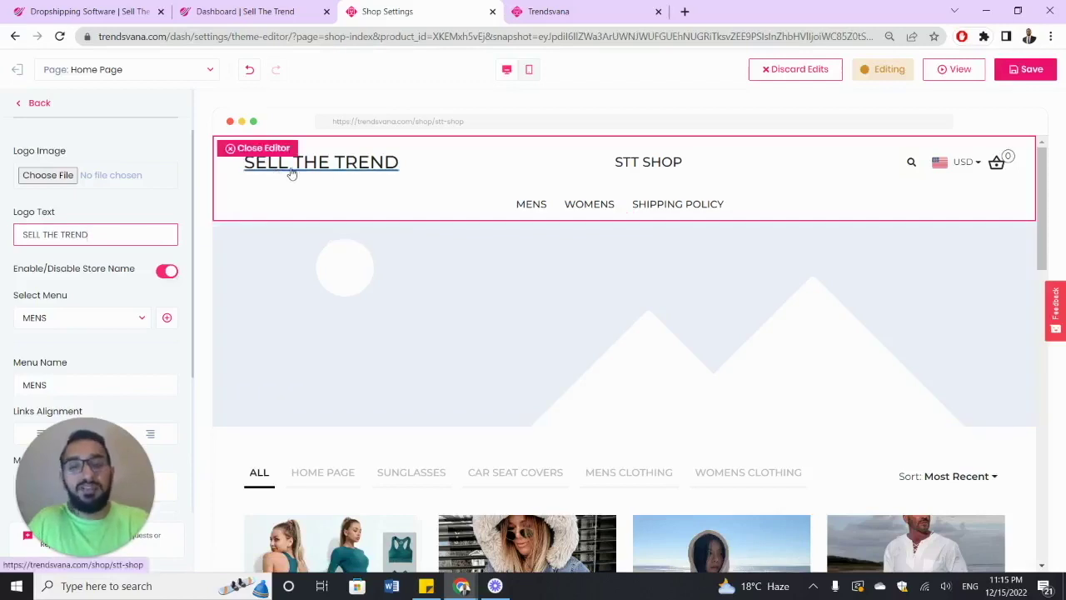
scroll(115, 234, down, 1)
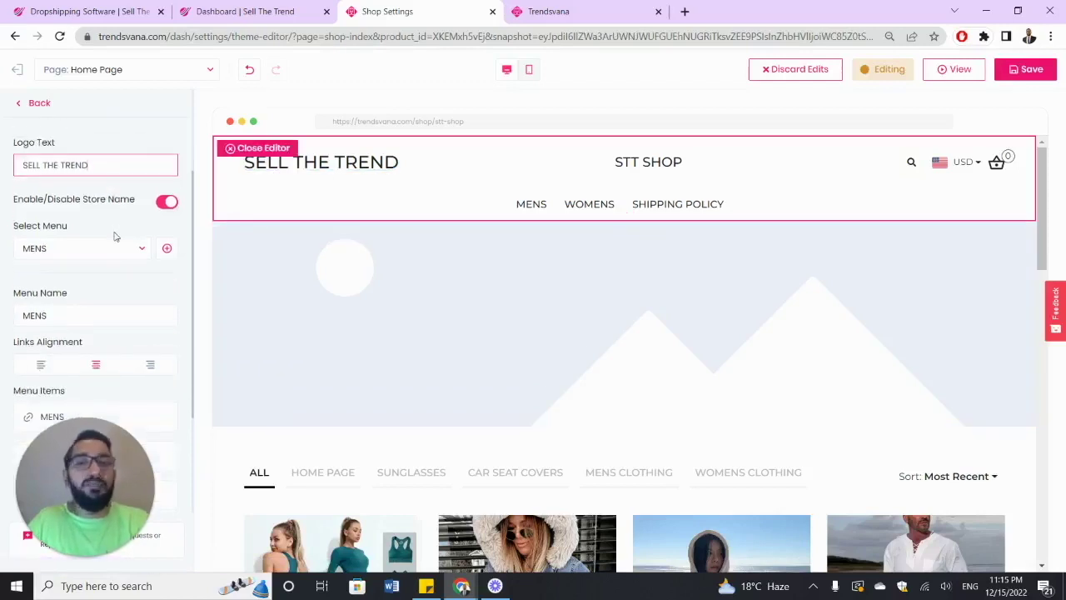
scroll(123, 187, up, 1)
key(ctrl+shift+Left)
key(ctrl+shift+Left)
key(ctrl+shift+Left)
key(BackSpace)
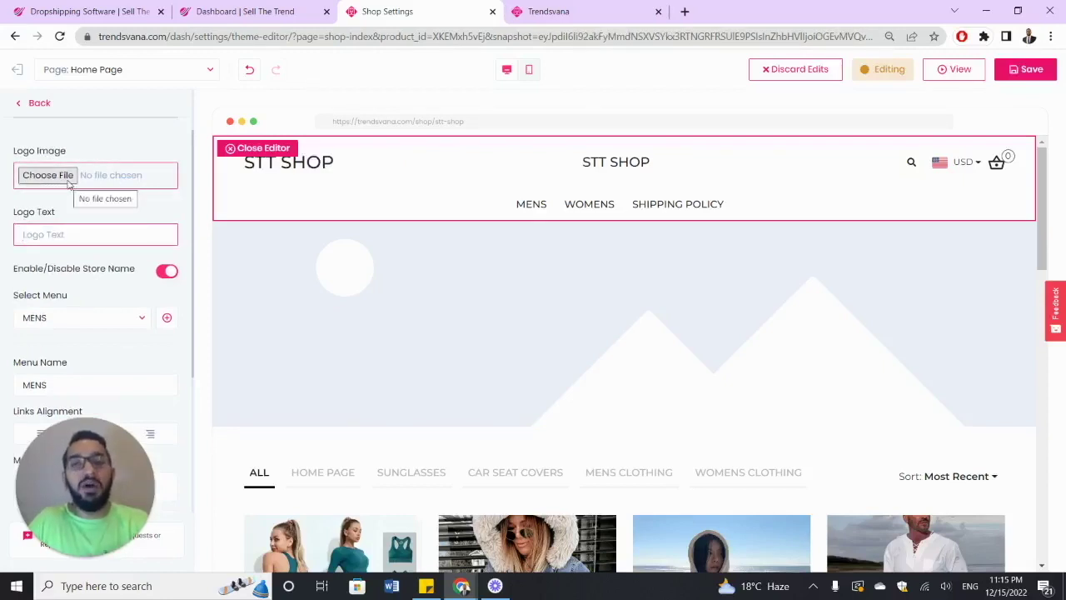
click(70, 180)
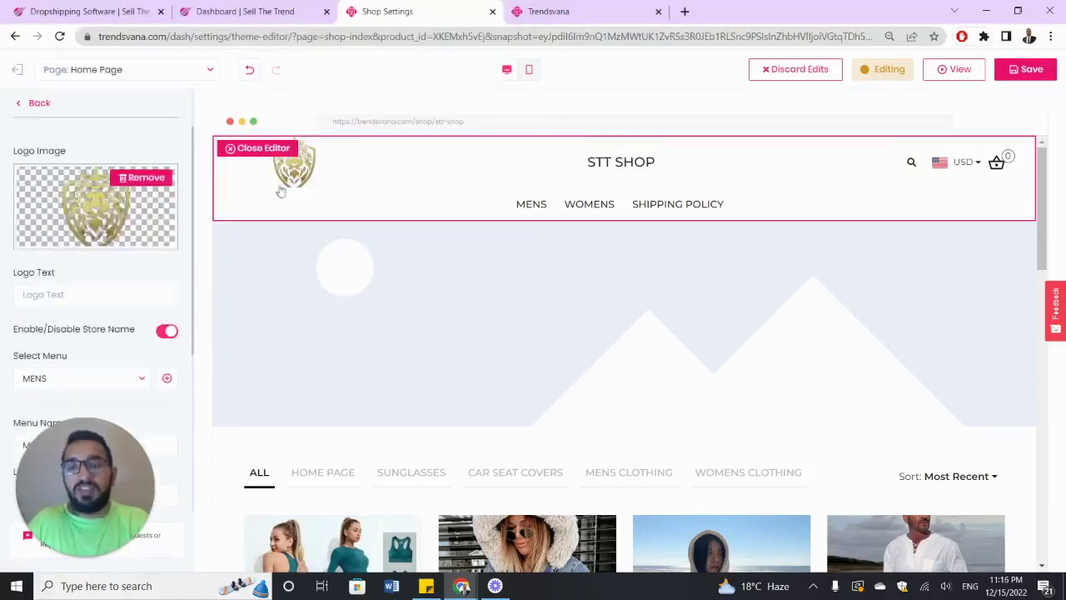
- Upload the gold lion crest image as the header logo and review the Edit Header settings
scroll(165, 217, down, 1)
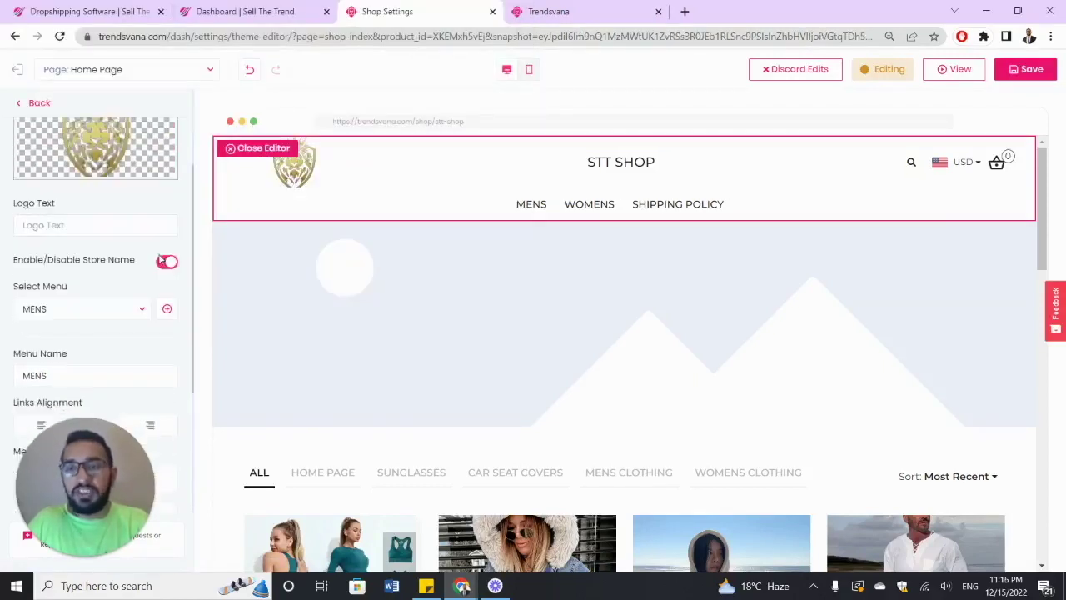
scroll(165, 218, up, 2)
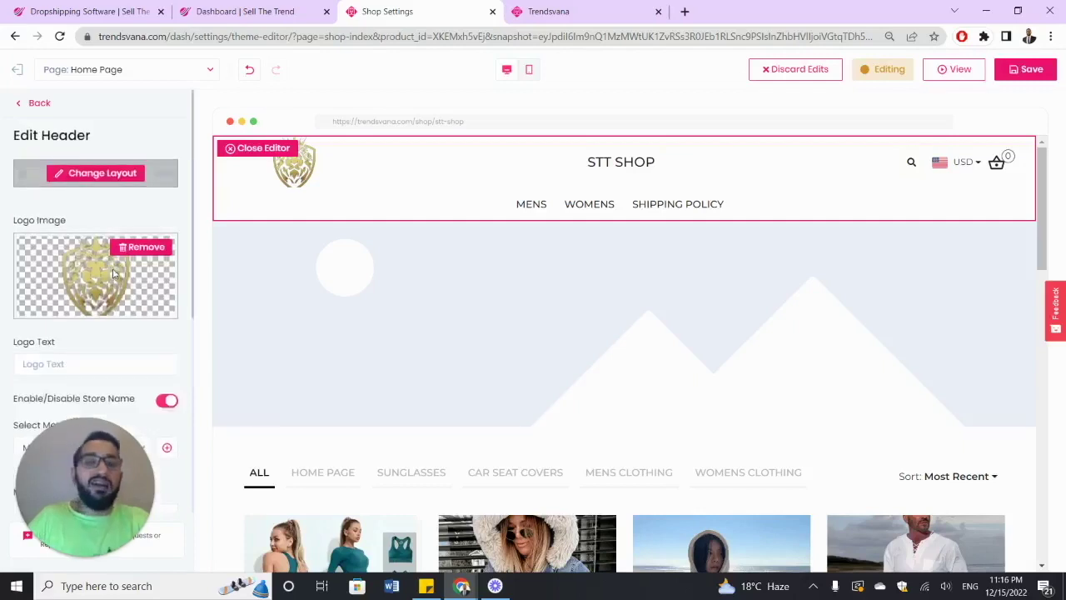
scroll(124, 215, down, 5)
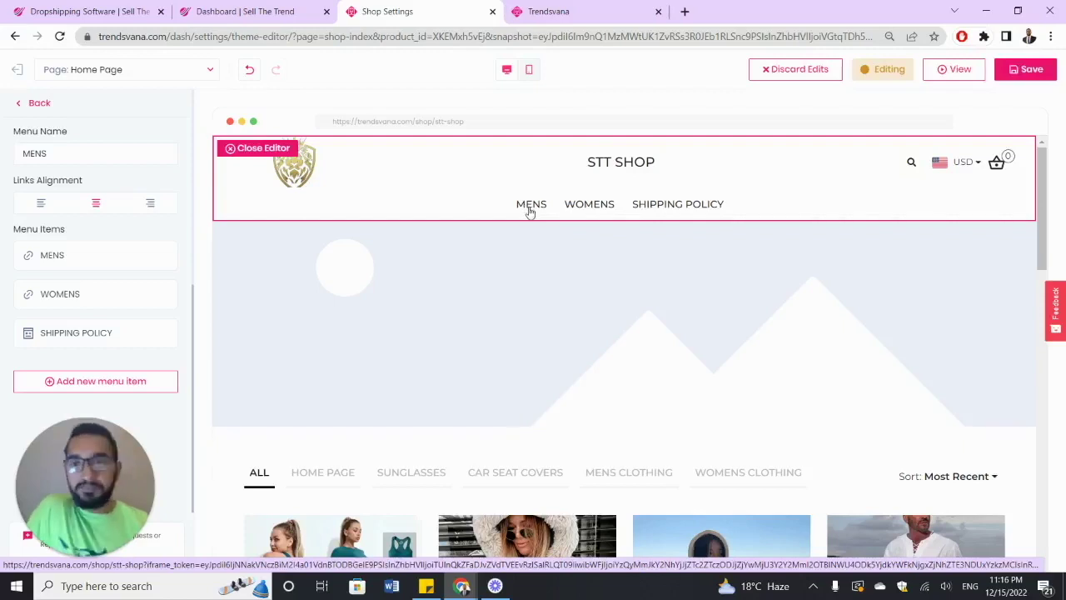
scroll(134, 264, up, 5)
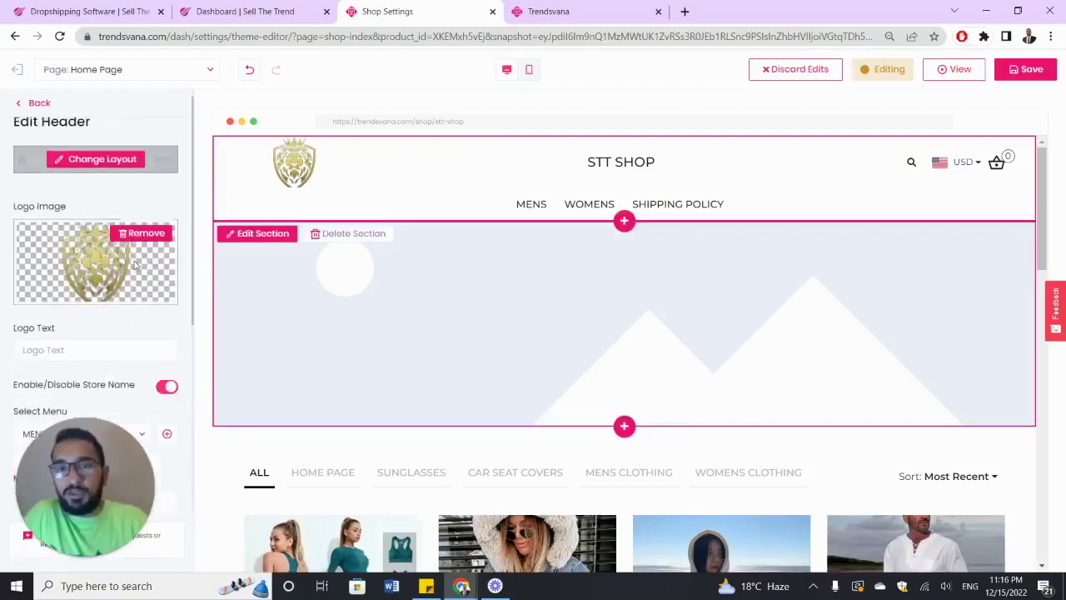
scroll(133, 264, down, 3)
scroll(134, 264, down, 2)
scroll(133, 264, up, 3)
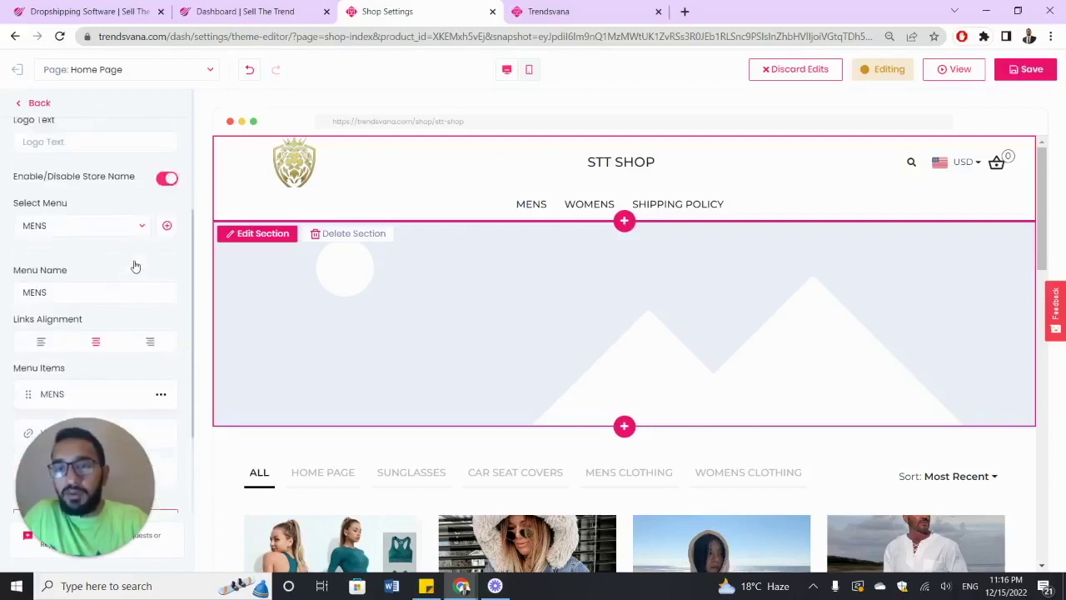
- Toggle the store name's visibility off and on, leaving STT SHOP shown beside the logo
click(167, 251)
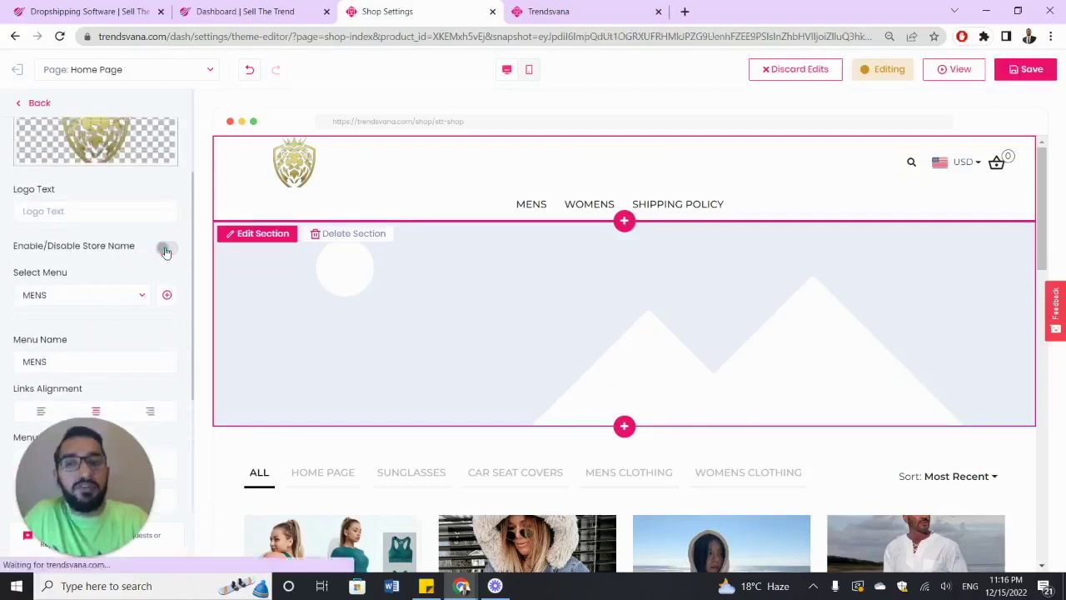
click(166, 250)
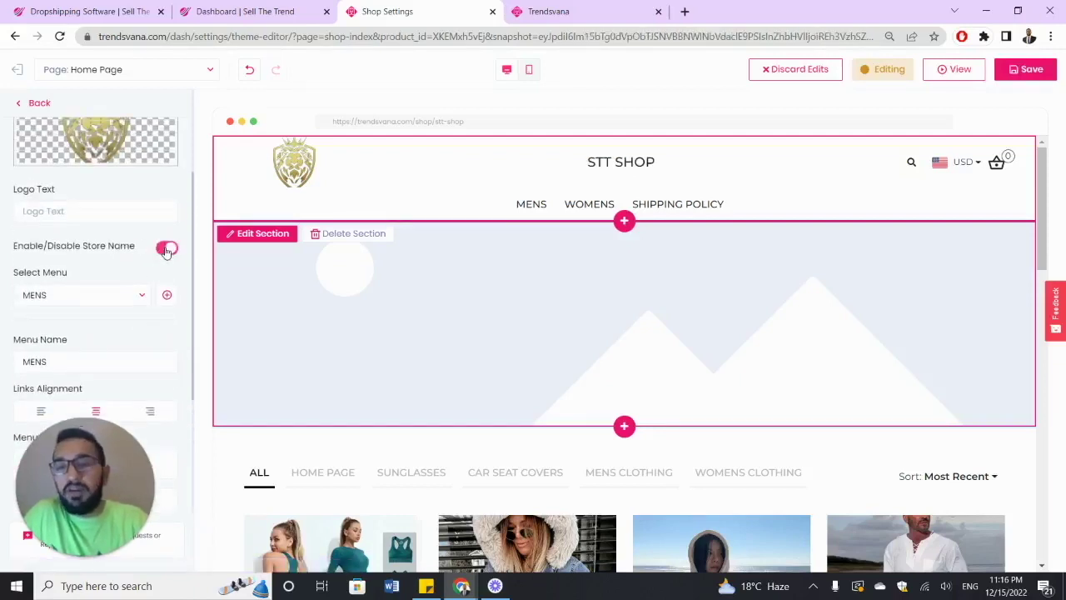
click(167, 249)
scroll(168, 252, down, 2)
scroll(168, 252, up, 2)
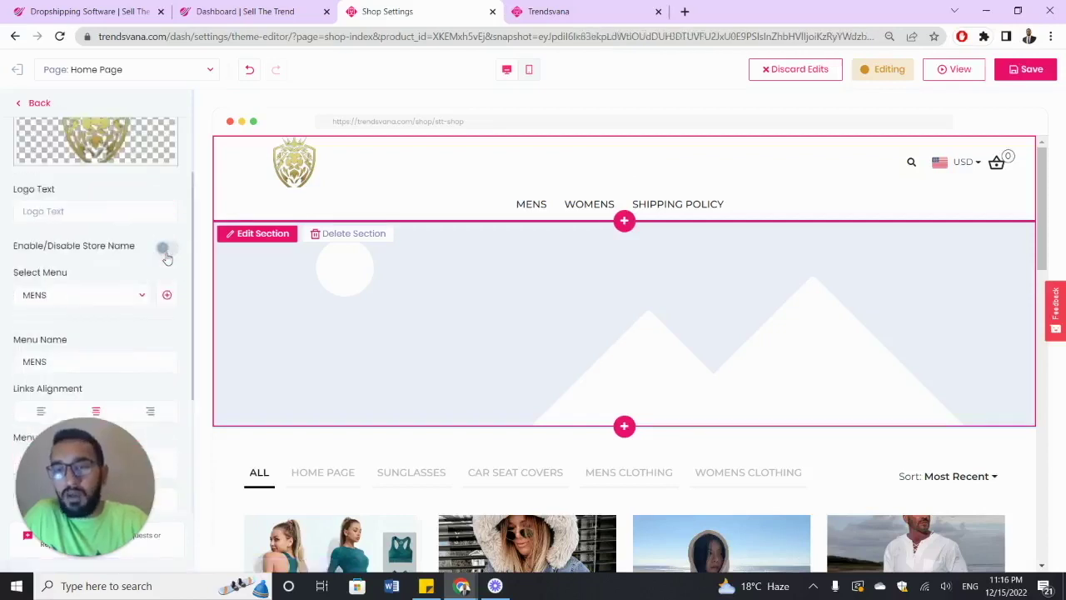
click(167, 250)
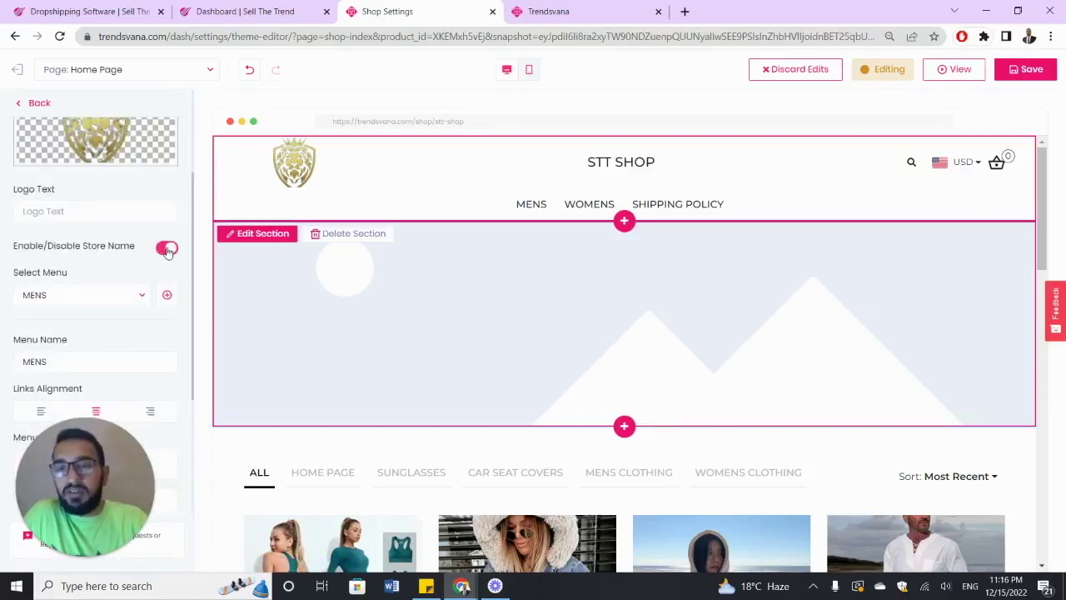
- Look at the header layout options, then go back to the Page Sections list
scroll(168, 252, up, 2)
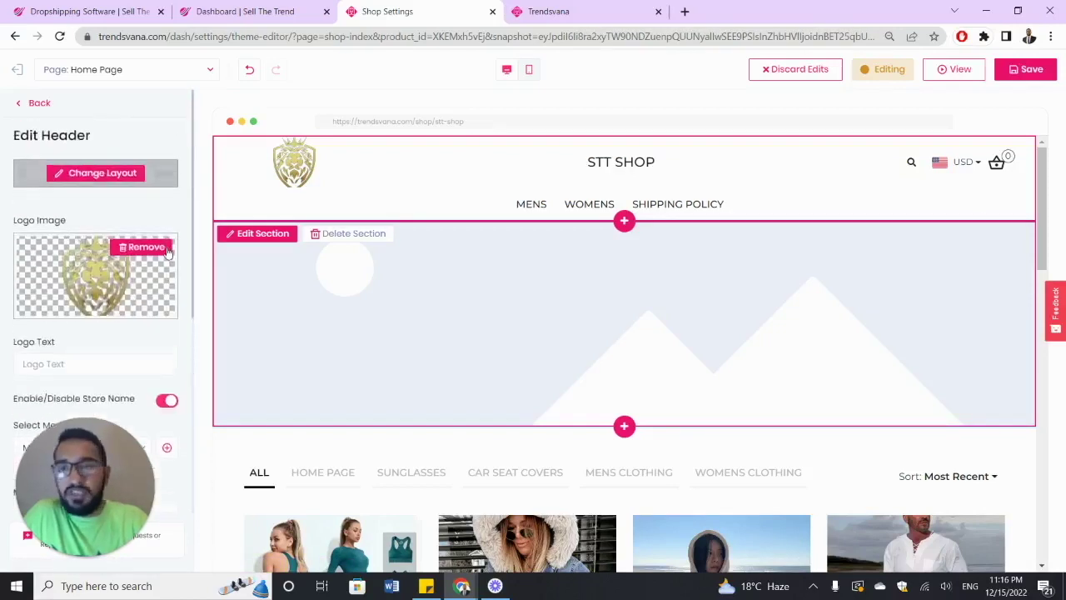
click(95, 172)
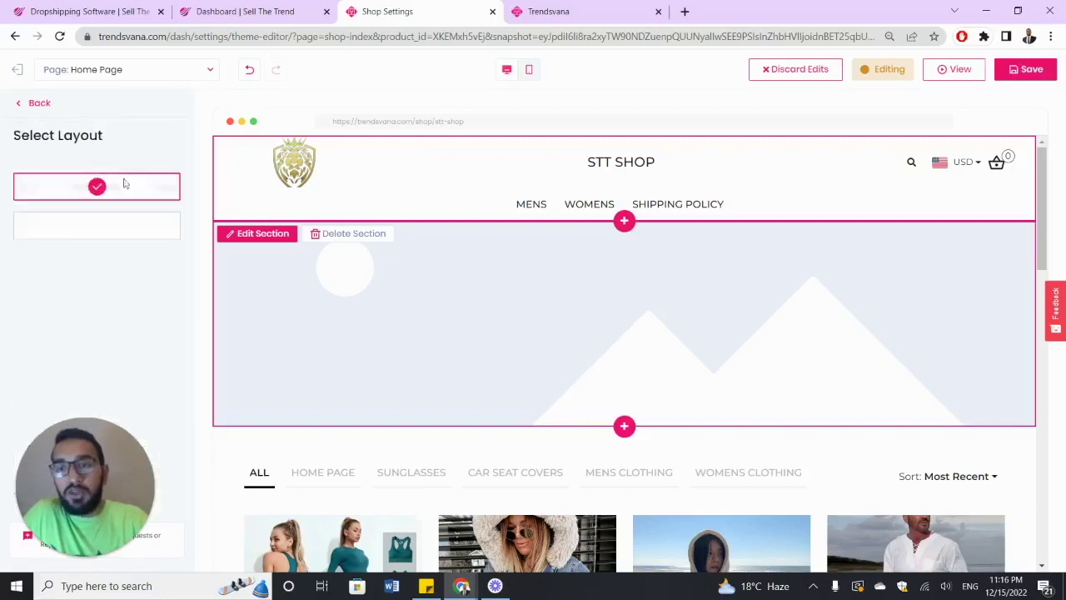
click(40, 104)
scroll(91, 208, down, 5)
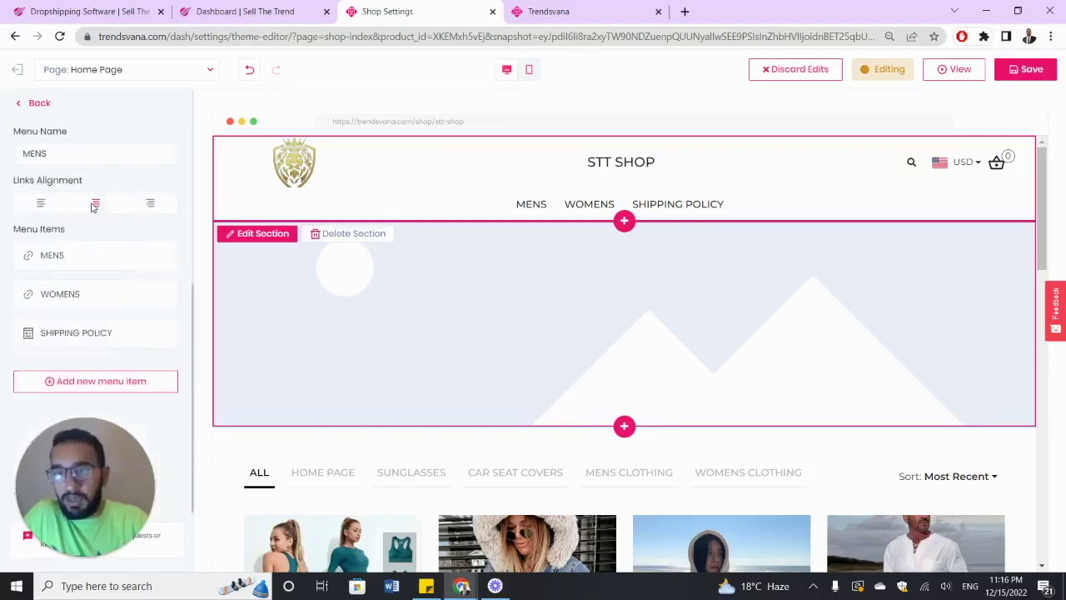
scroll(75, 189, up, 8)
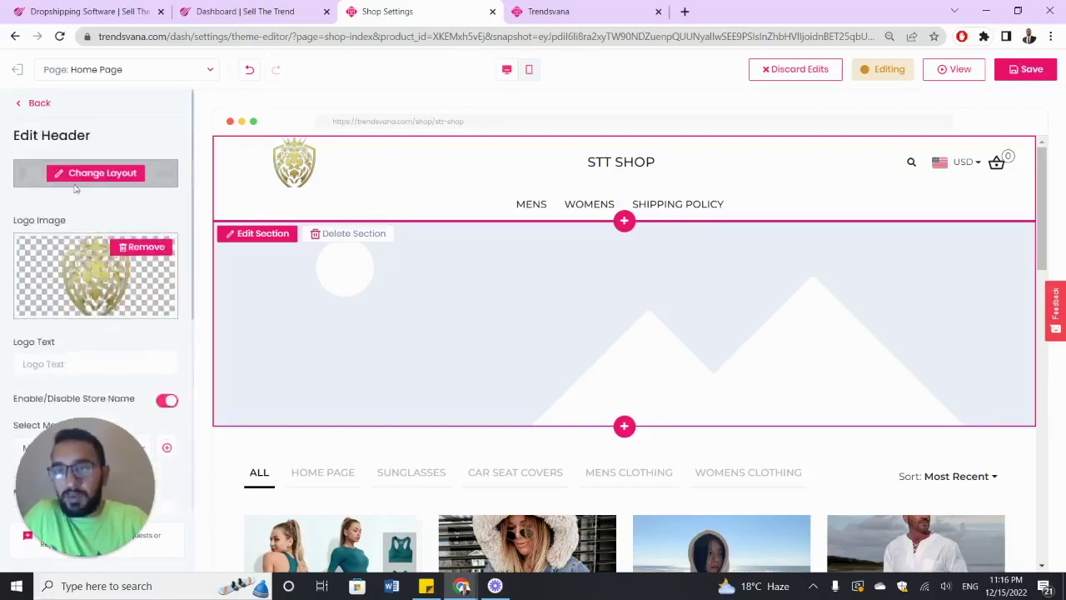
click(36, 105)
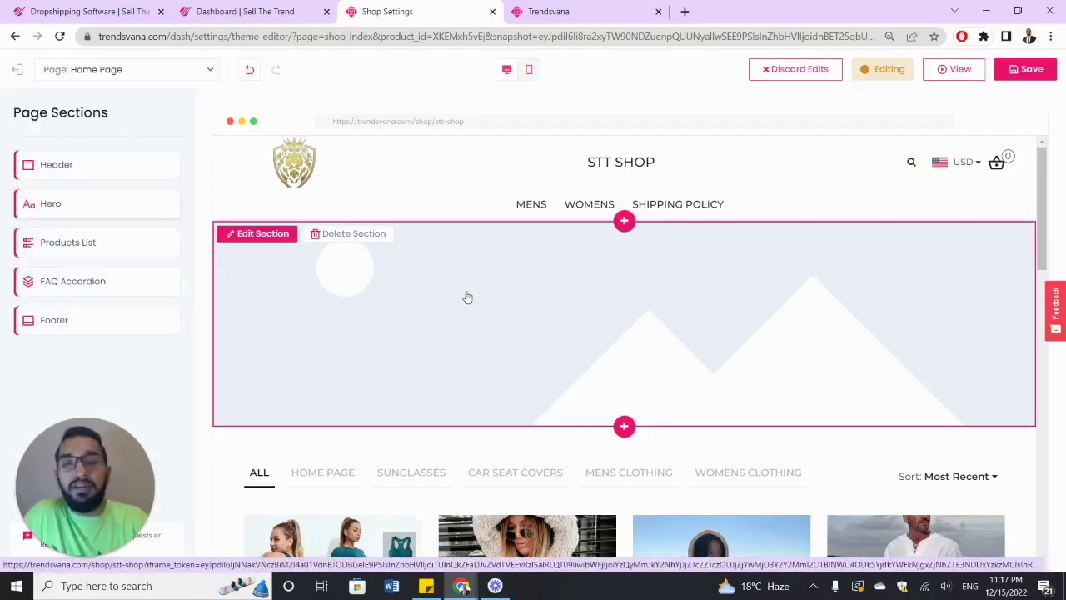
- Give the Hero section the summer sale image as its banner
click(66, 208)
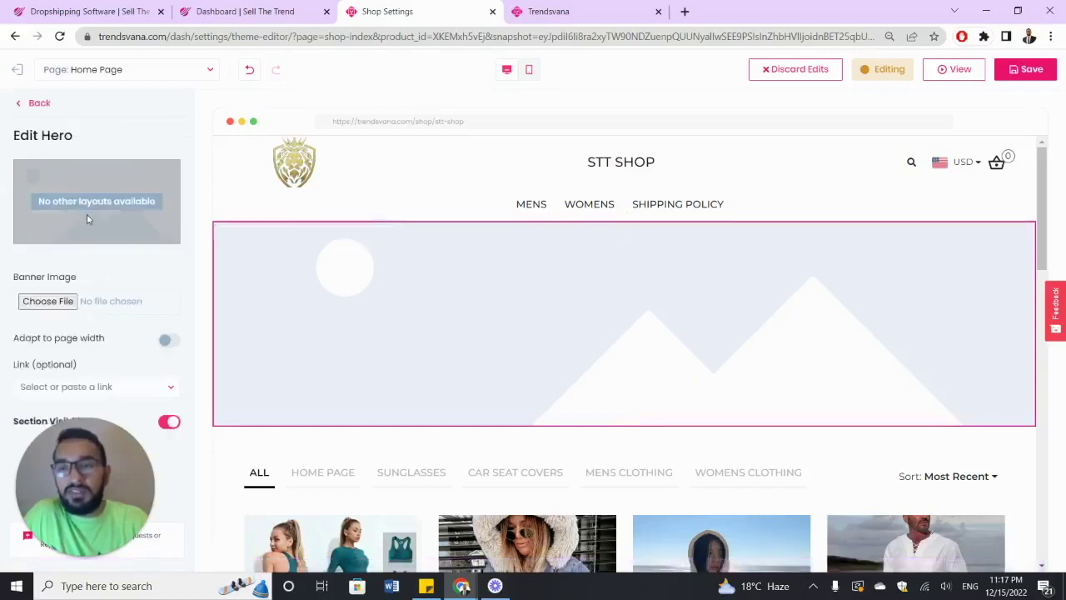
click(67, 303)
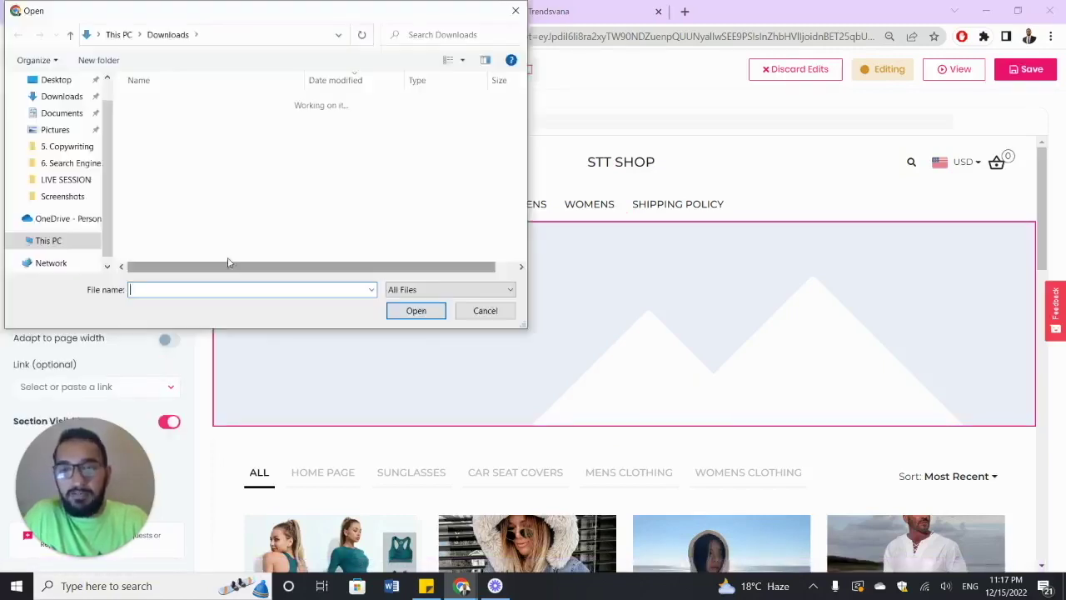
double_click(232, 180)
scroll(369, 292, down, 1)
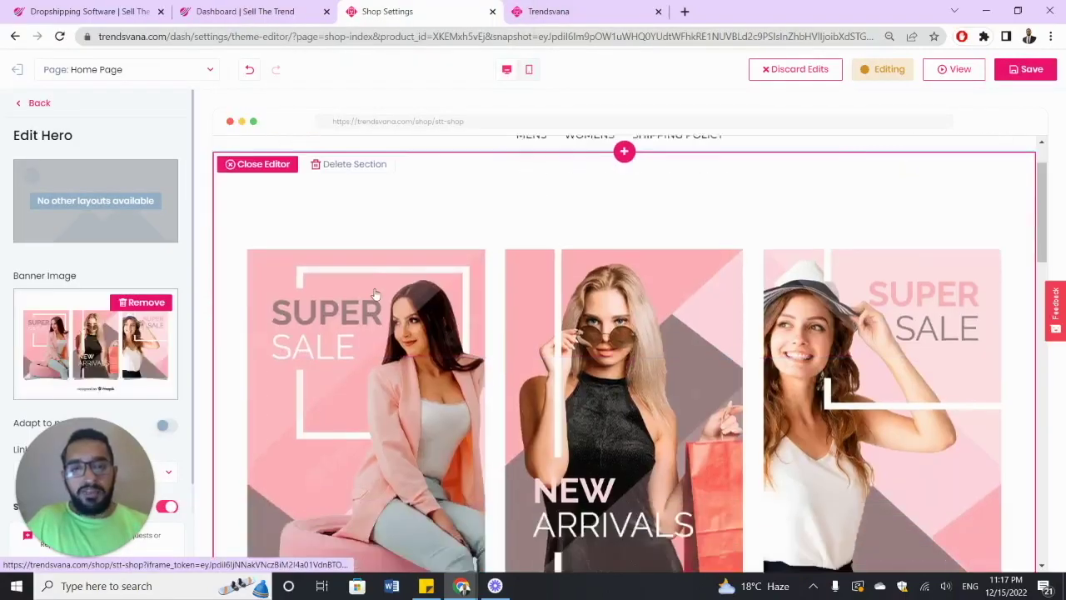
scroll(375, 295, down, 2)
scroll(376, 295, up, 4)
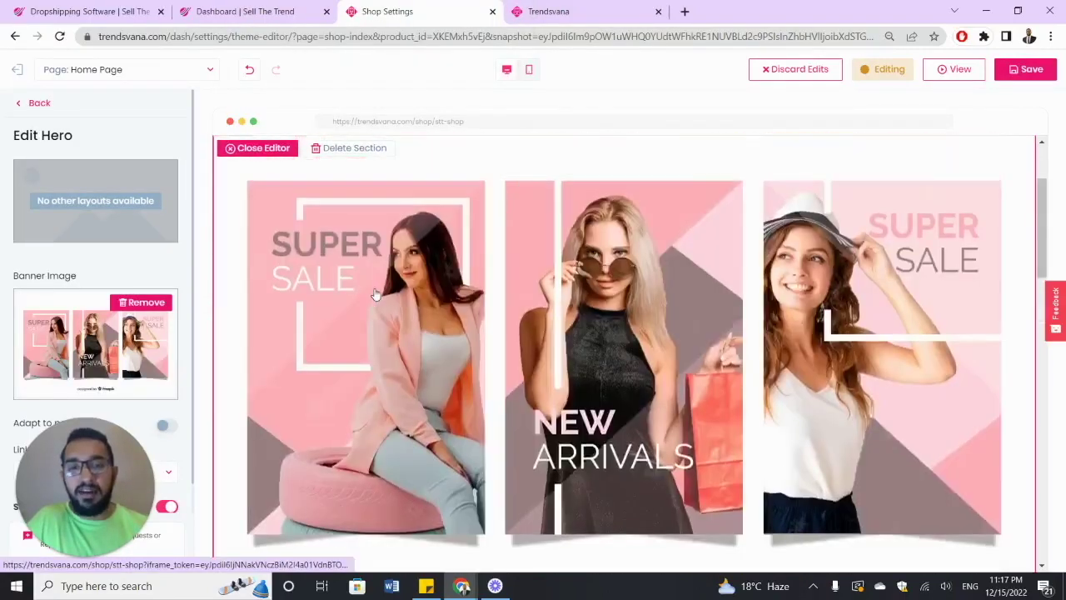
scroll(375, 295, down, 1)
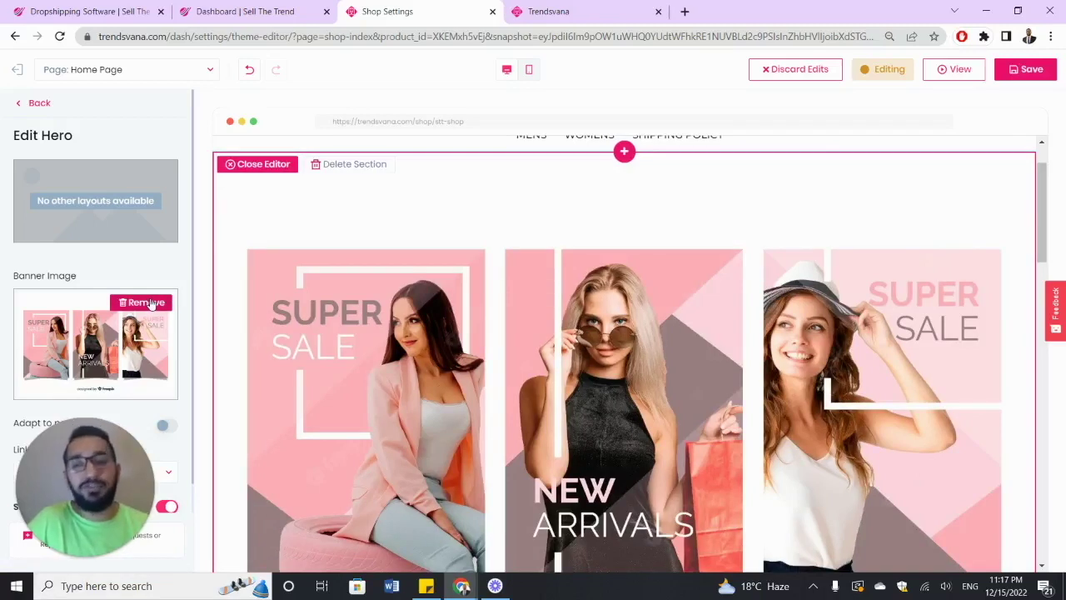
- Remove the banner image and re-add the pink SUPER SALE / NEW ARRIVALS image
click(147, 302)
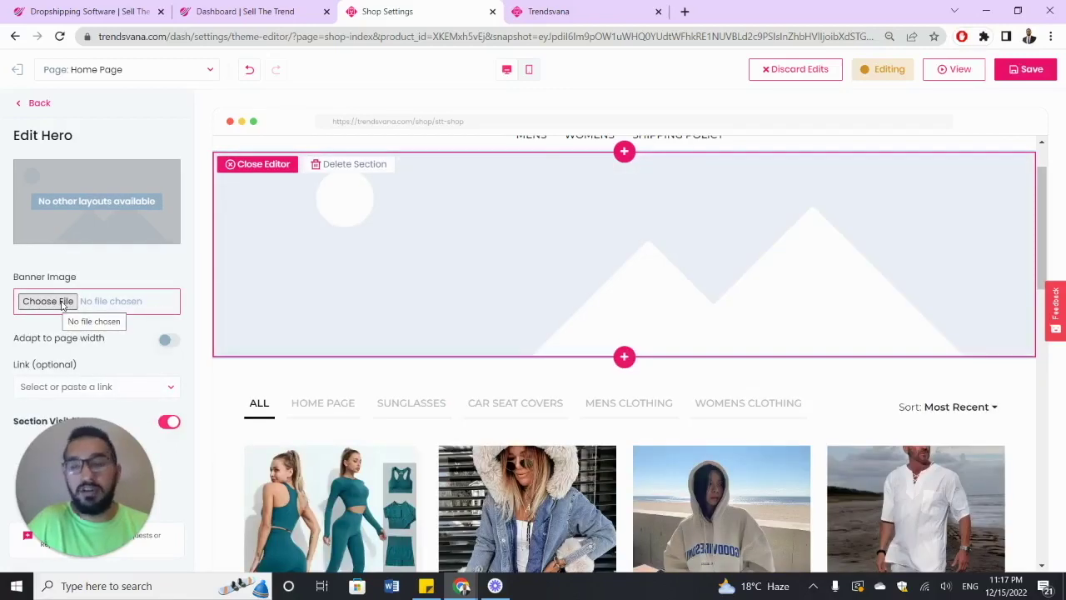
click(62, 305)
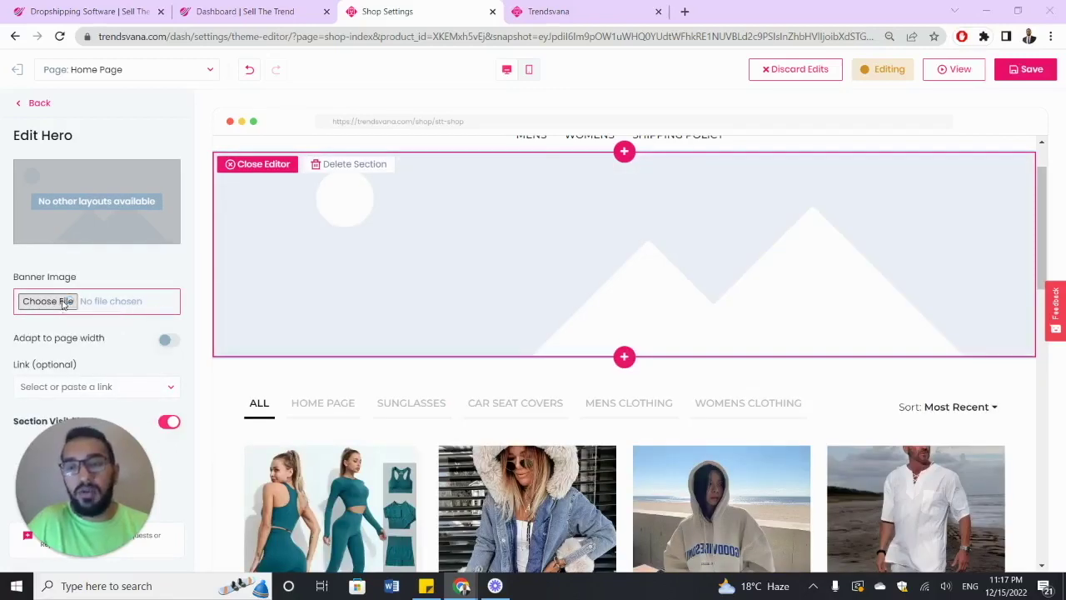
double_click(307, 169)
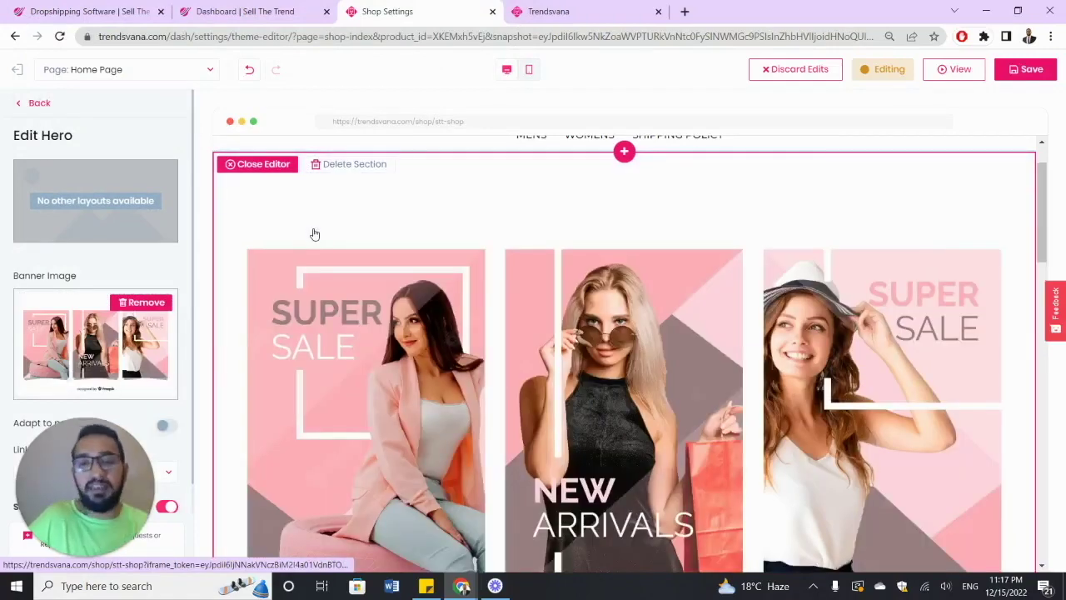
scroll(338, 256, down, 3)
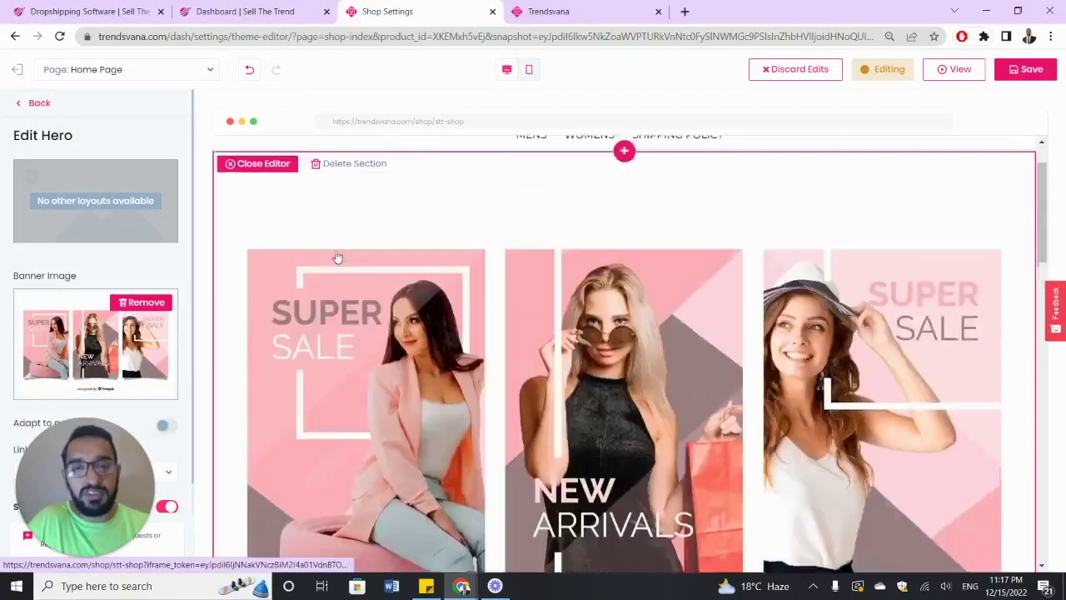
scroll(337, 256, up, 3)
scroll(338, 257, down, 5)
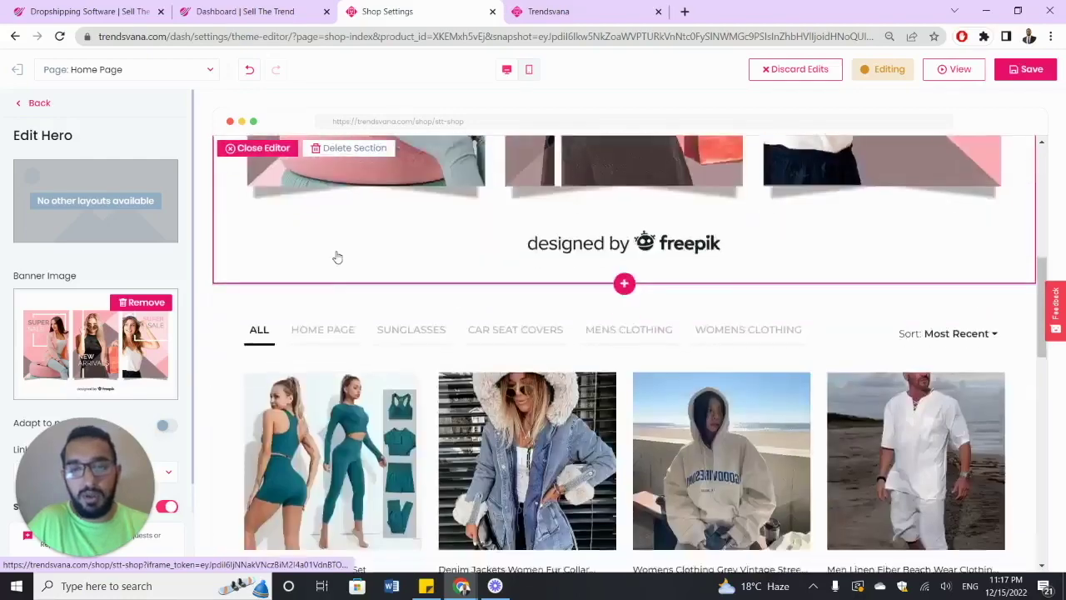
scroll(338, 256, up, 4)
scroll(337, 256, up, 2)
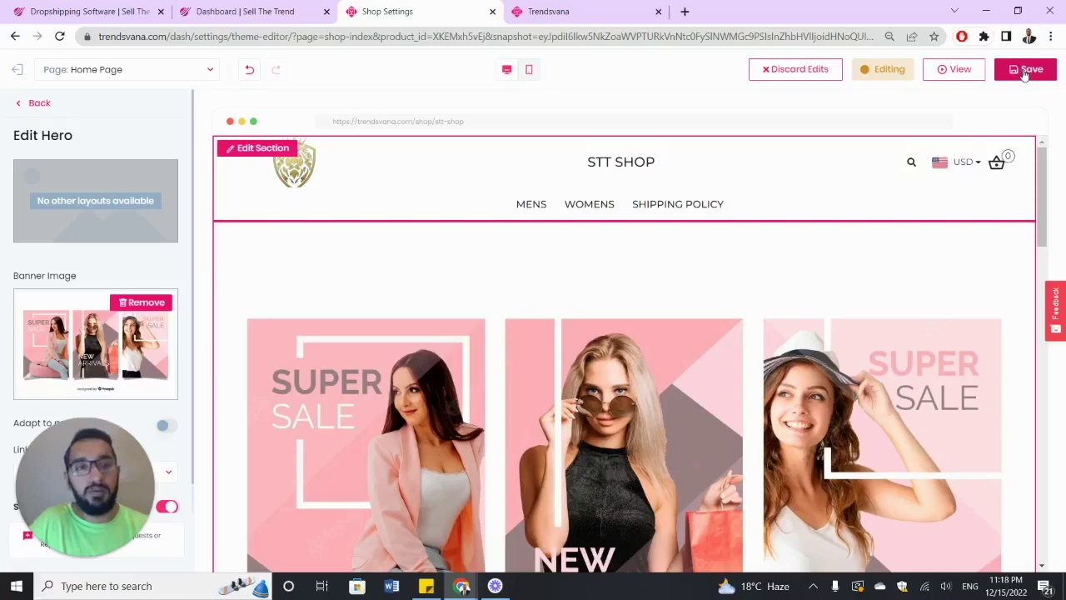
- Save the home page, then reload the live store tab zoomed out slightly
click(1025, 73)
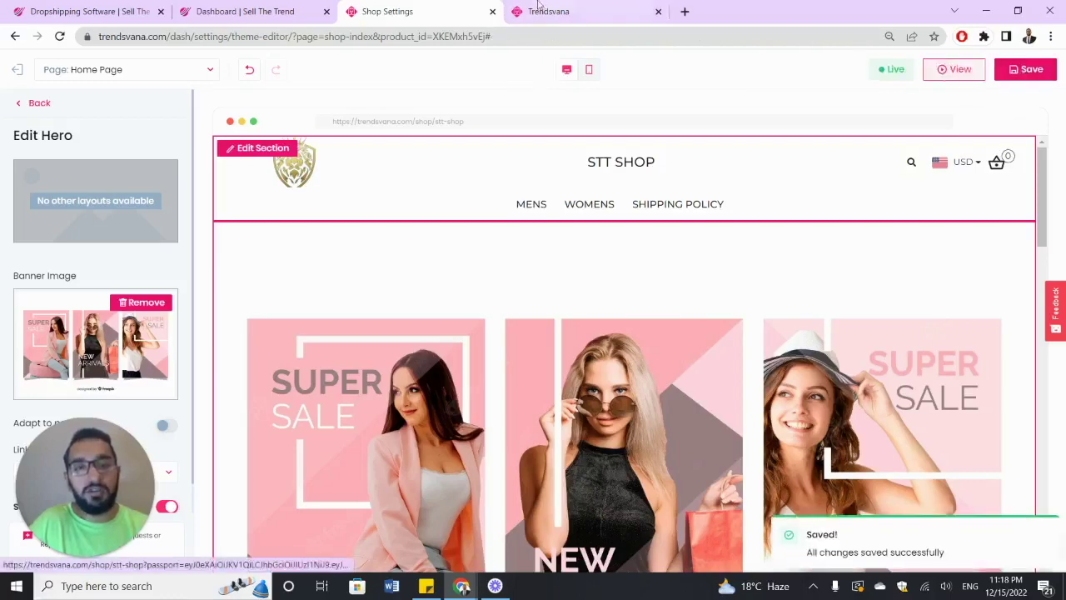
click(550, 11)
click(60, 37)
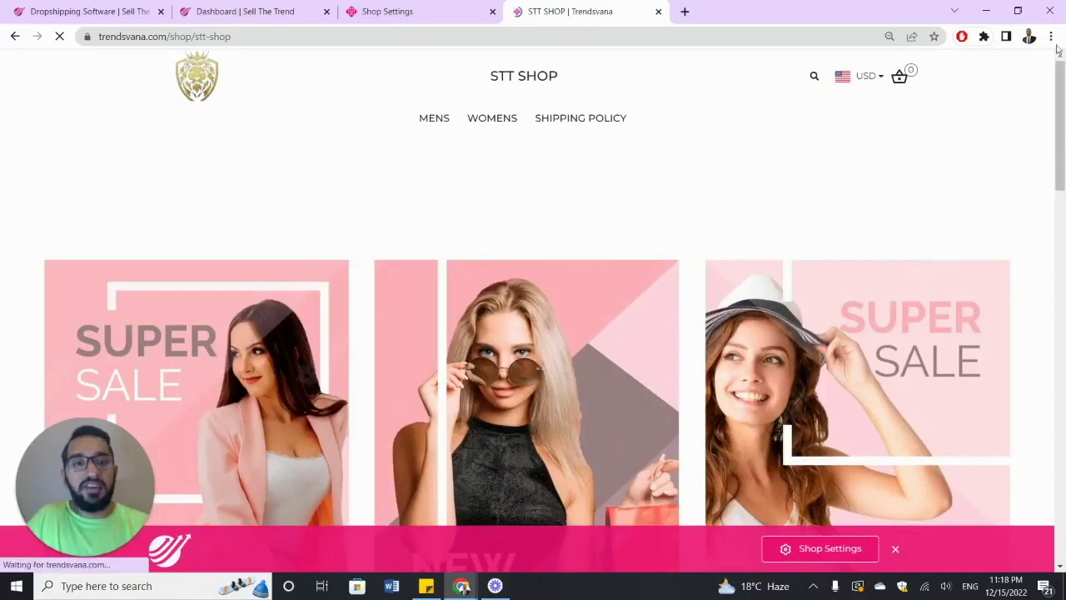
click(1052, 36)
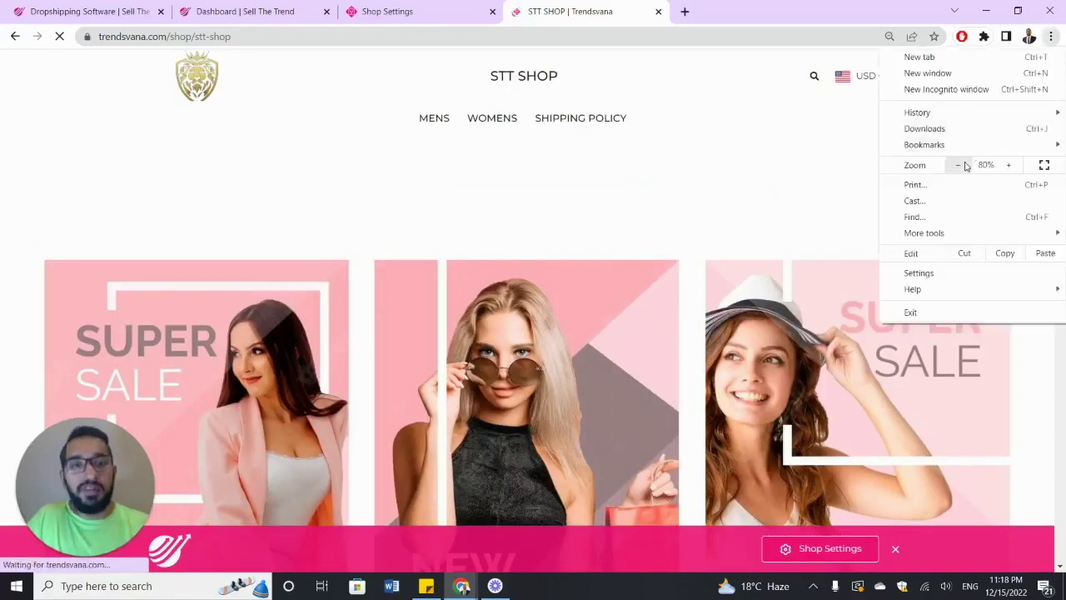
click(958, 165)
click(664, 179)
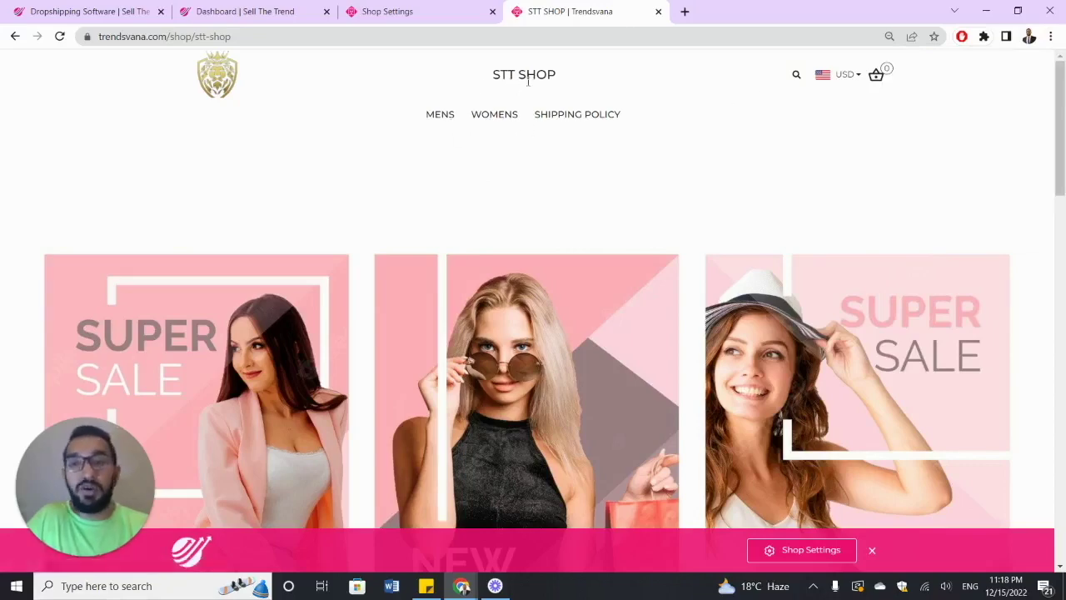
- Scroll the live storefront to check the SUPER SALE banner, then return to the editor
scroll(530, 91, down, 2)
scroll(558, 148, down, 3)
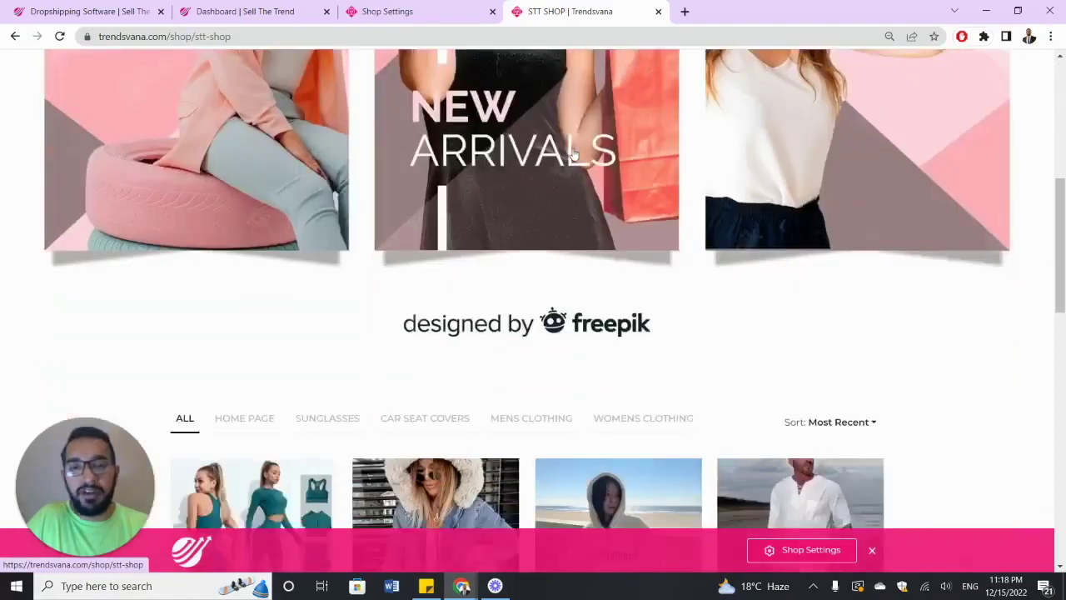
scroll(573, 154, down, 3)
scroll(550, 175, down, 2)
scroll(550, 175, down, 10)
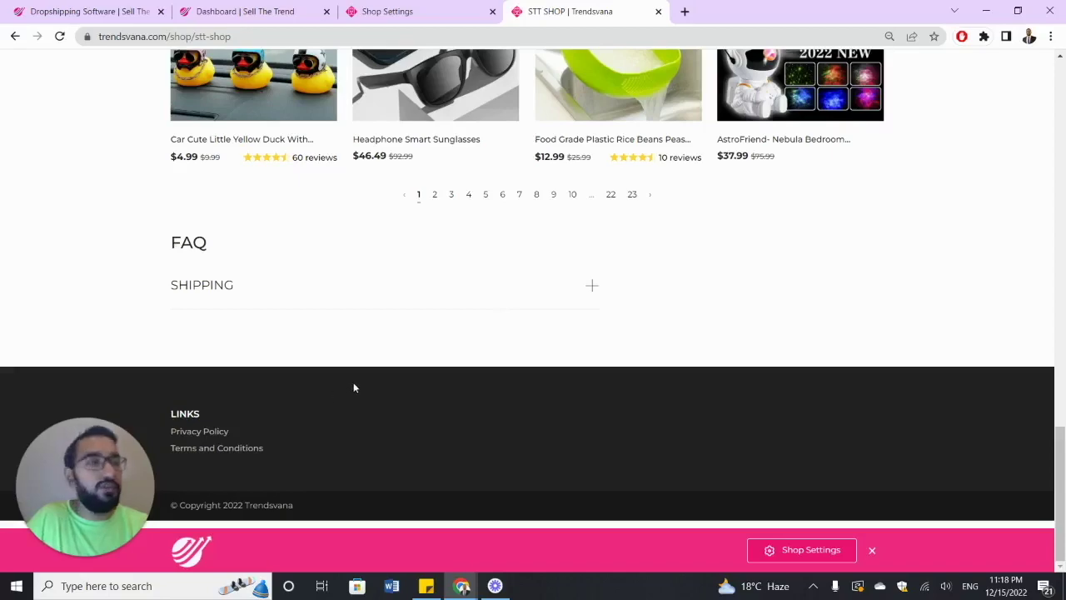
scroll(357, 379, up, 10)
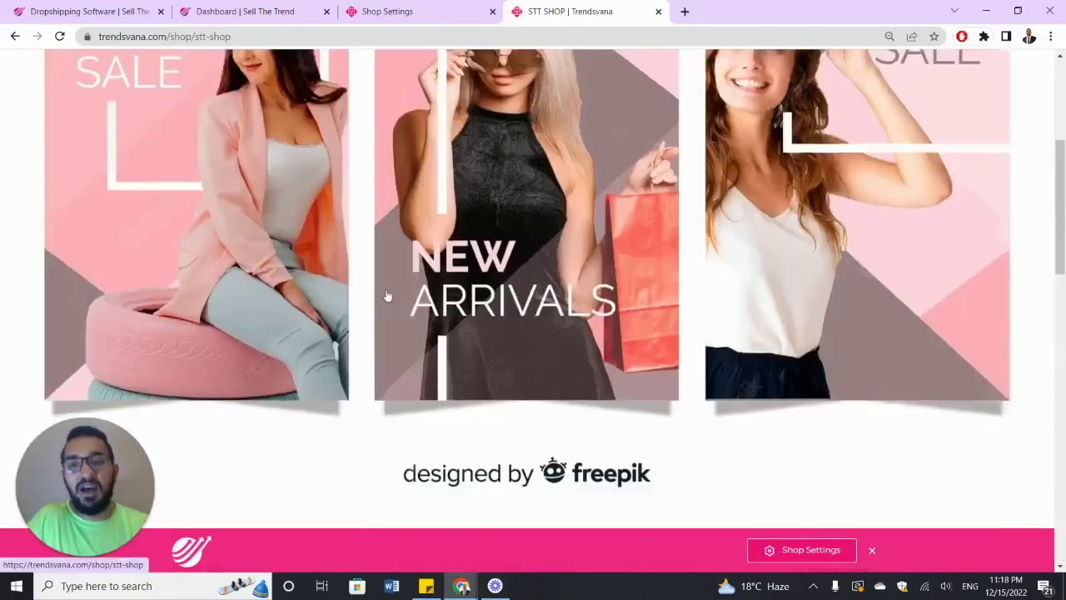
scroll(436, 286, up, 2)
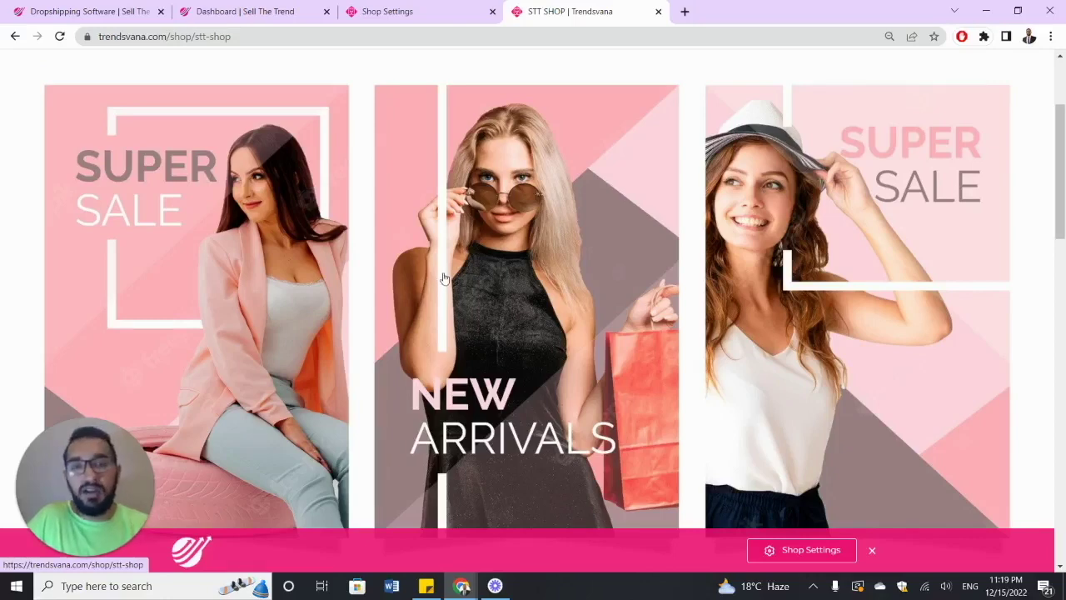
scroll(440, 281, down, 2)
scroll(444, 277, up, 3)
scroll(450, 268, down, 1)
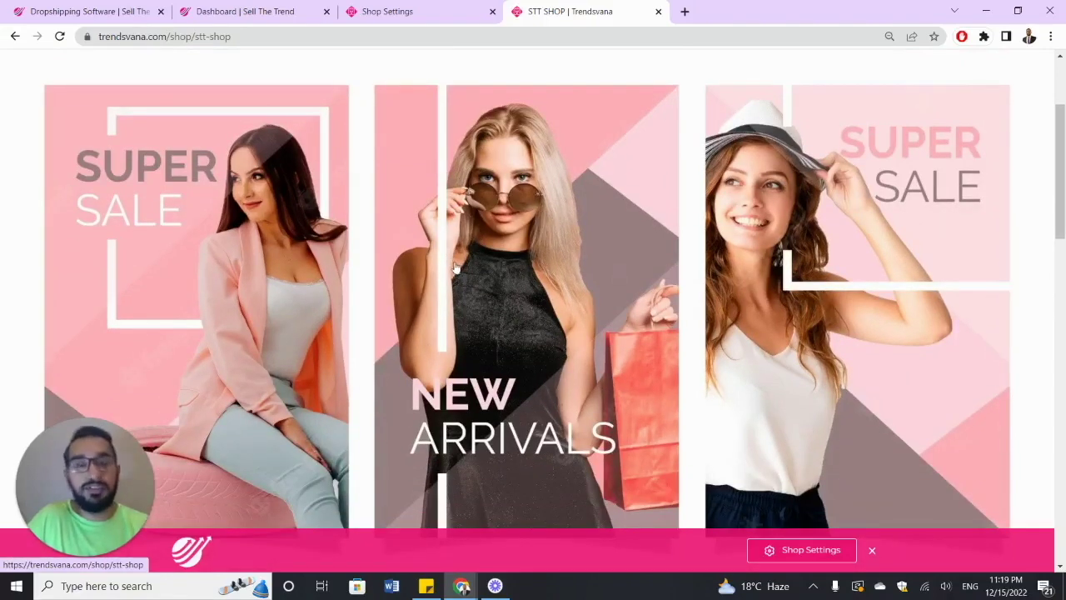
click(431, 12)
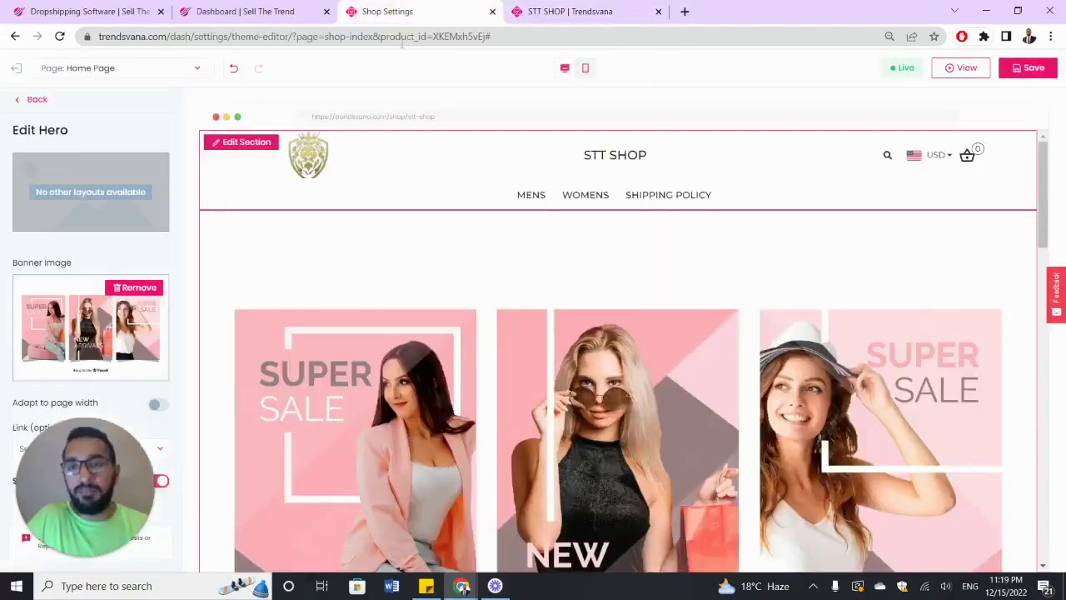
- Set the hero banner's Link to the Car Seat Covers collection
click(164, 453)
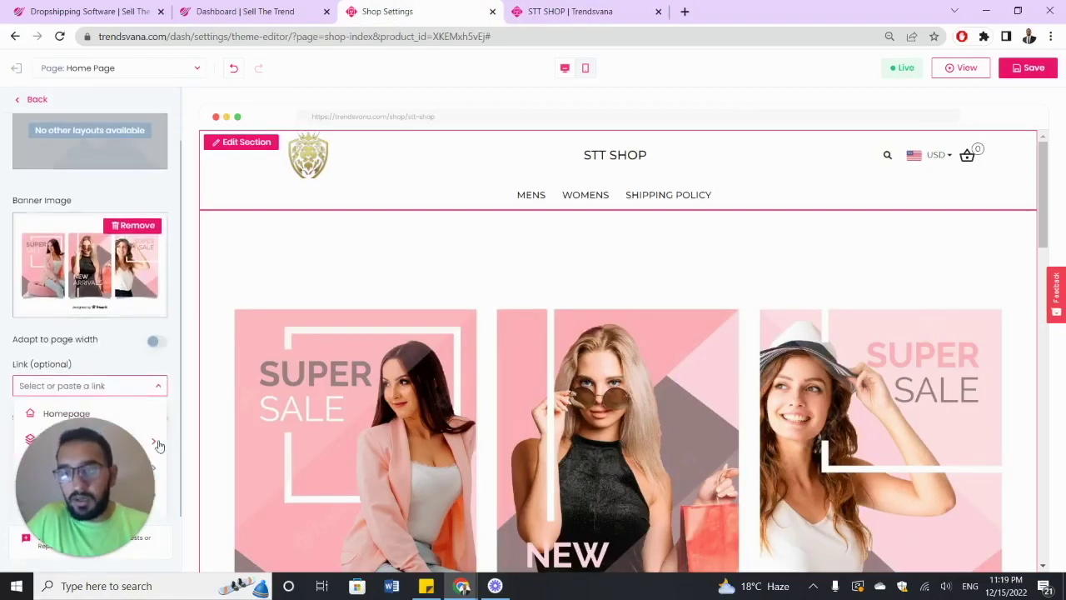
click(158, 443)
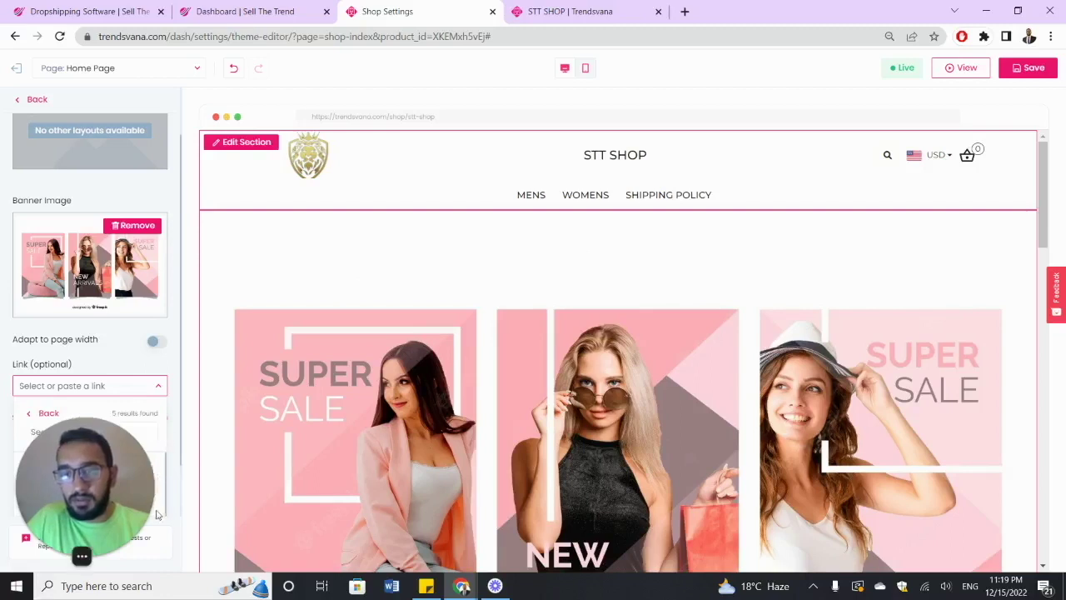
mouse_move(90, 558)
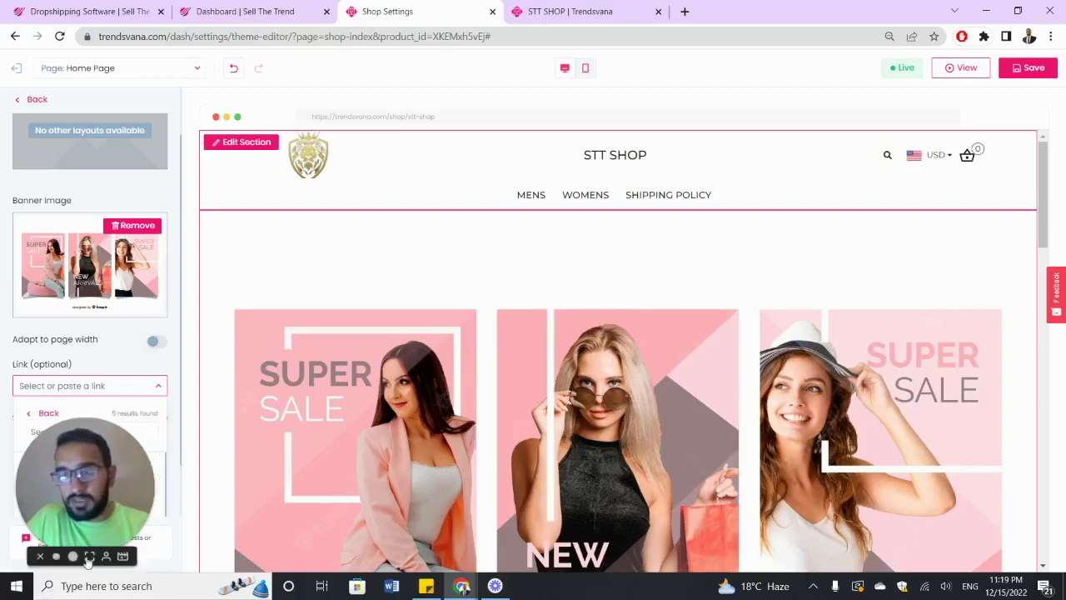
drag(90, 558, 233, 546)
click(234, 546)
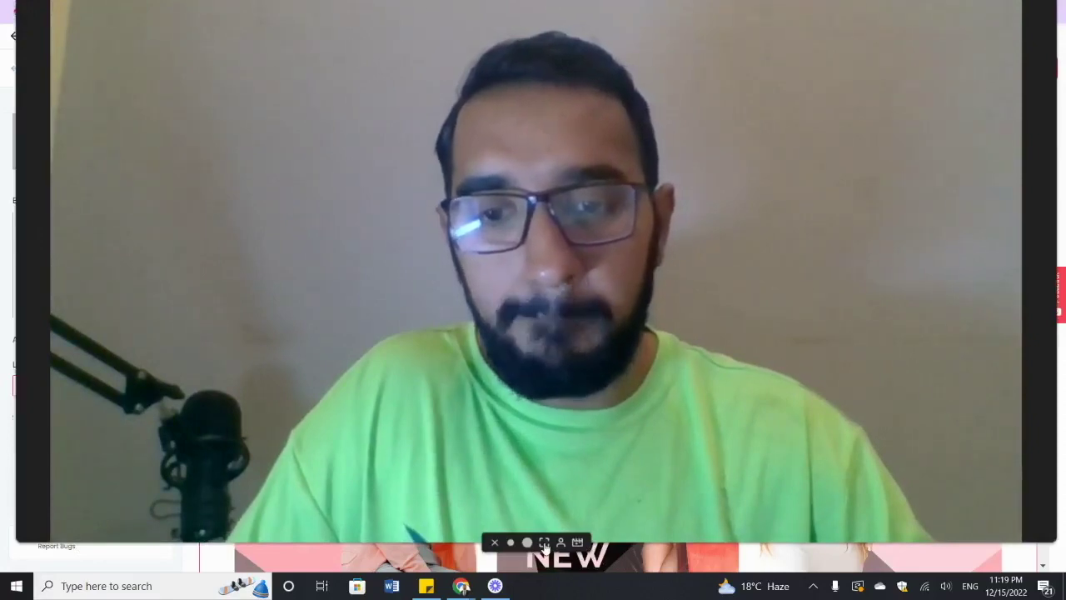
click(511, 542)
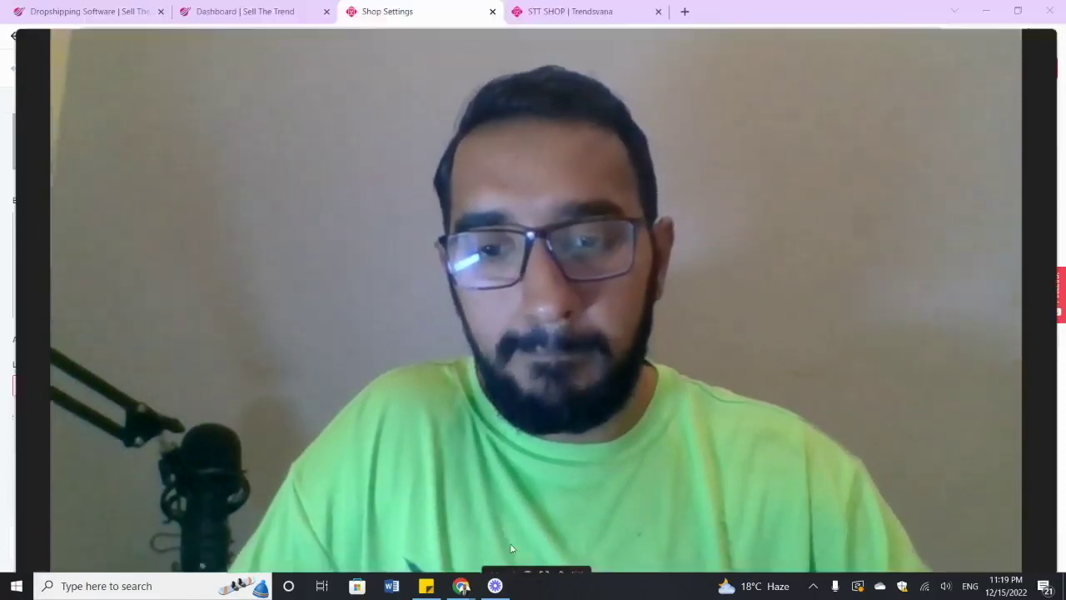
scroll(63, 350, down, 1)
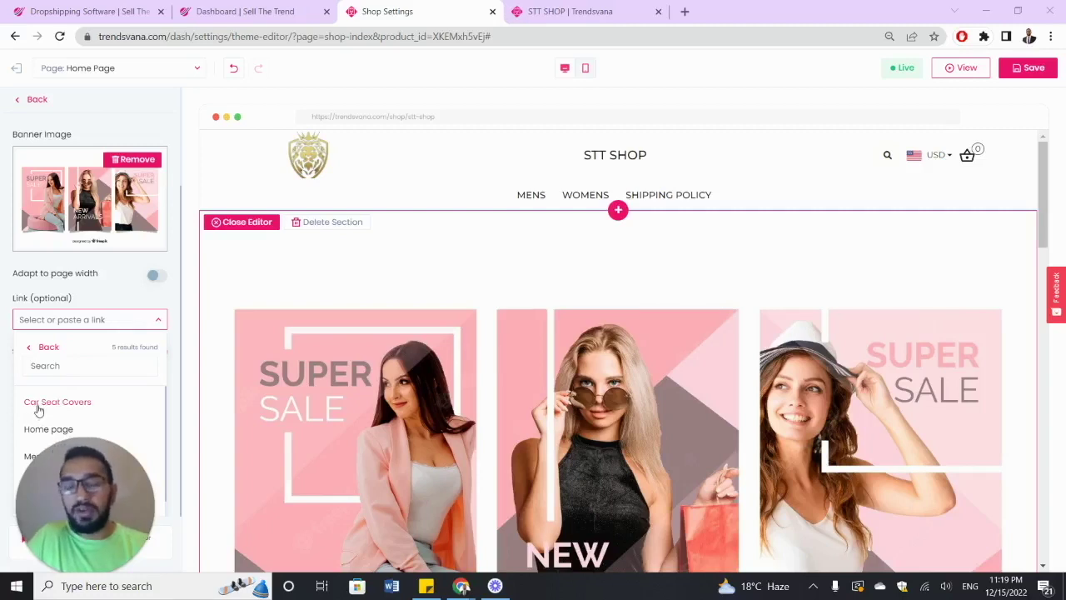
click(41, 402)
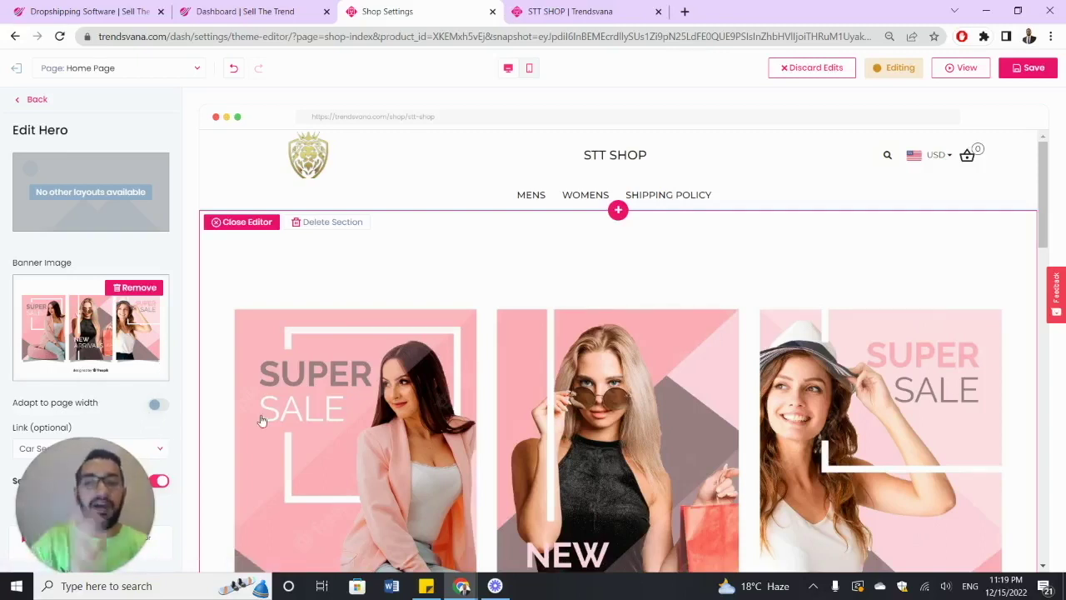
- Save the home page changes and switch to the live STT SHOP tab
scroll(266, 383, down, 3)
scroll(250, 399, up, 2)
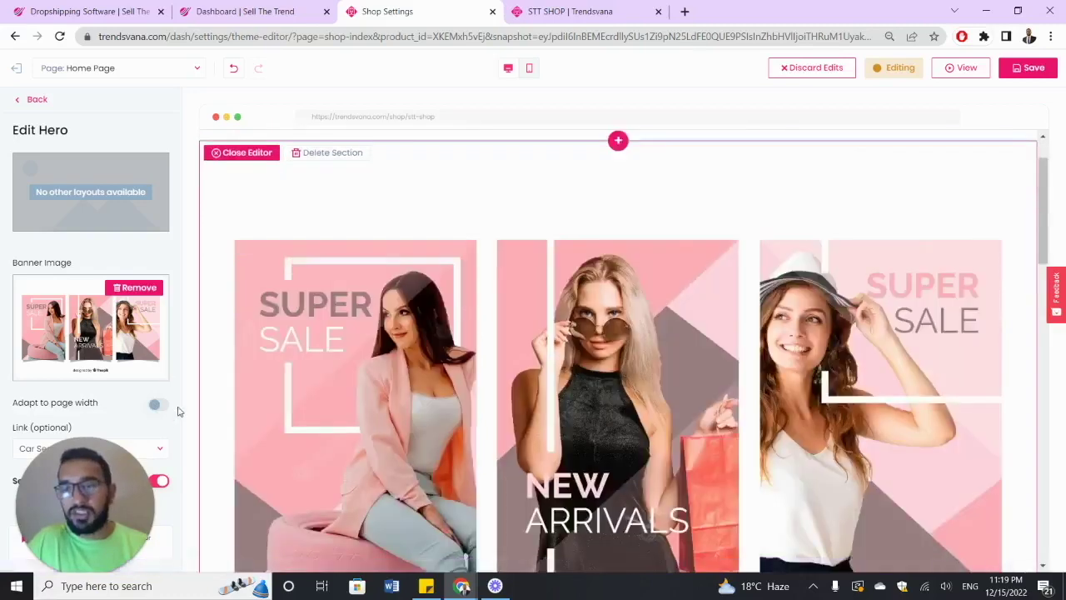
click(1018, 70)
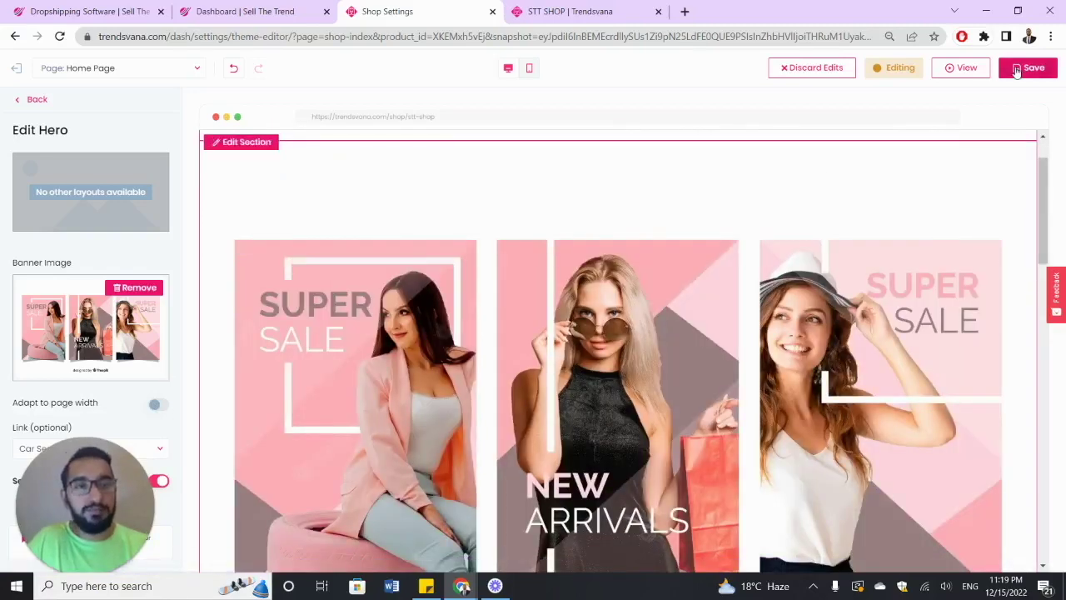
click(547, 10)
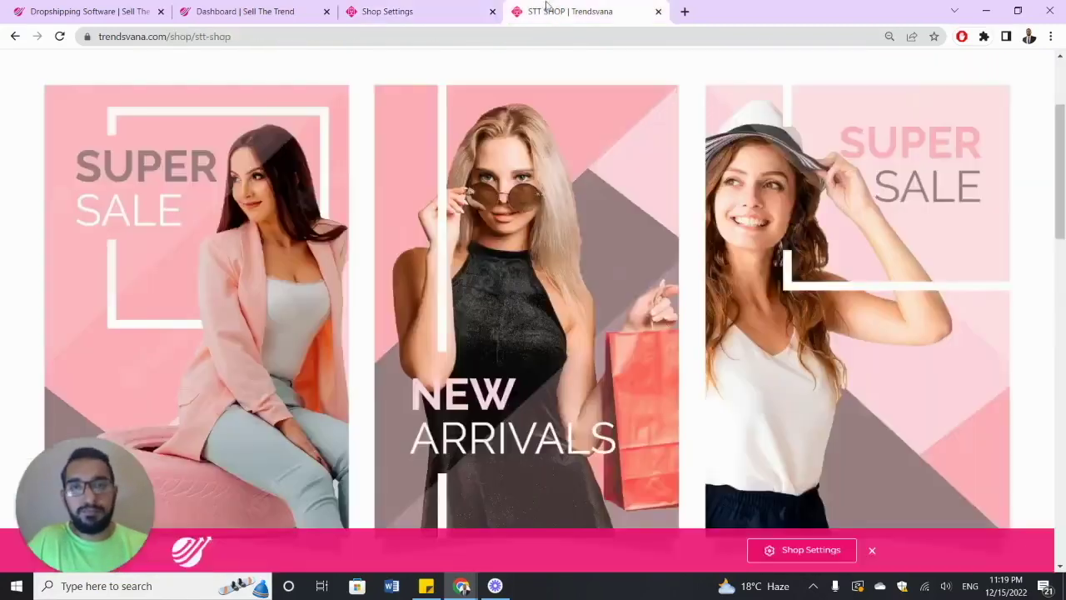
- Reload the live STT SHOP and follow the hero banner to Car Seat Covers
click(59, 36)
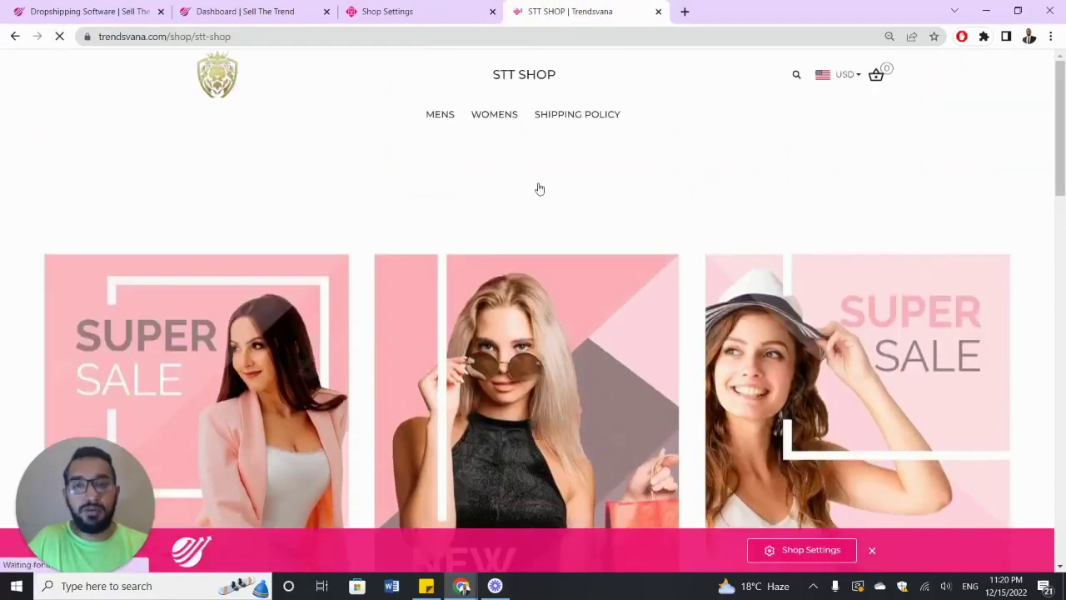
scroll(544, 192, down, 2)
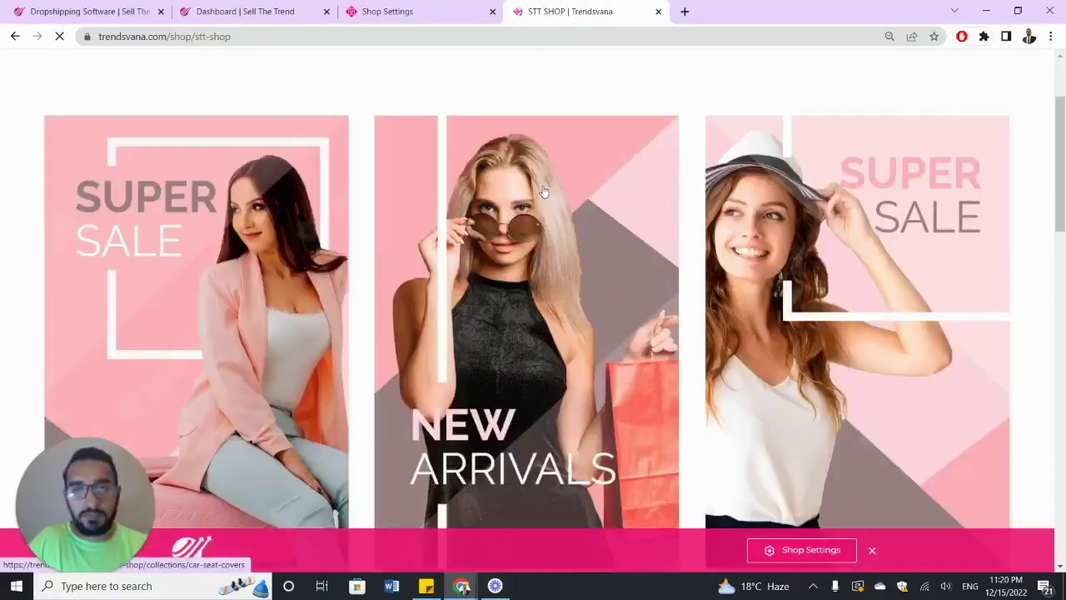
scroll(539, 210, down, 2)
scroll(539, 211, up, 2)
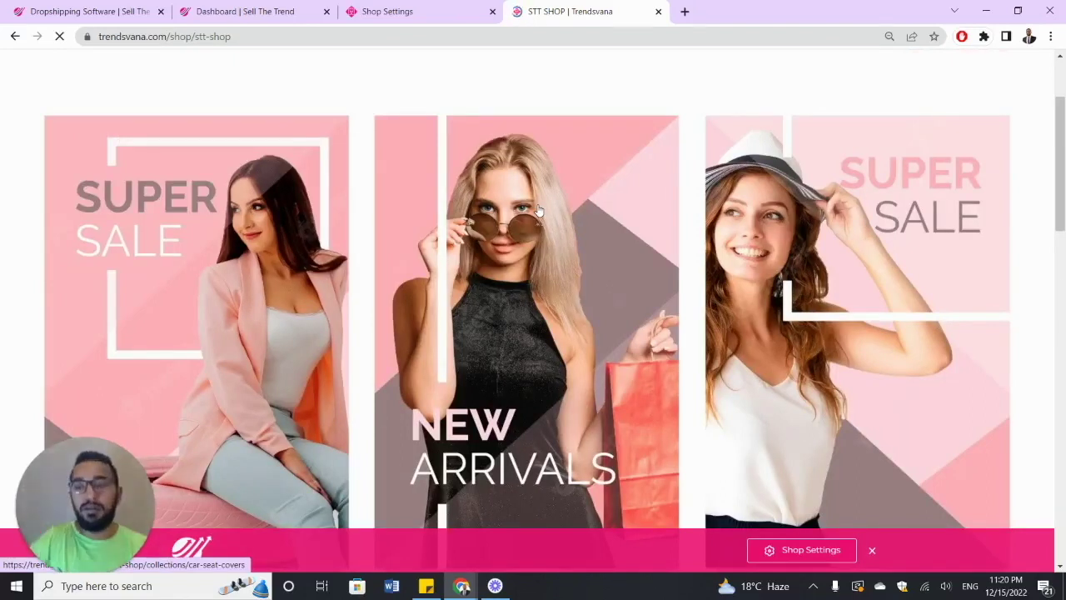
click(549, 188)
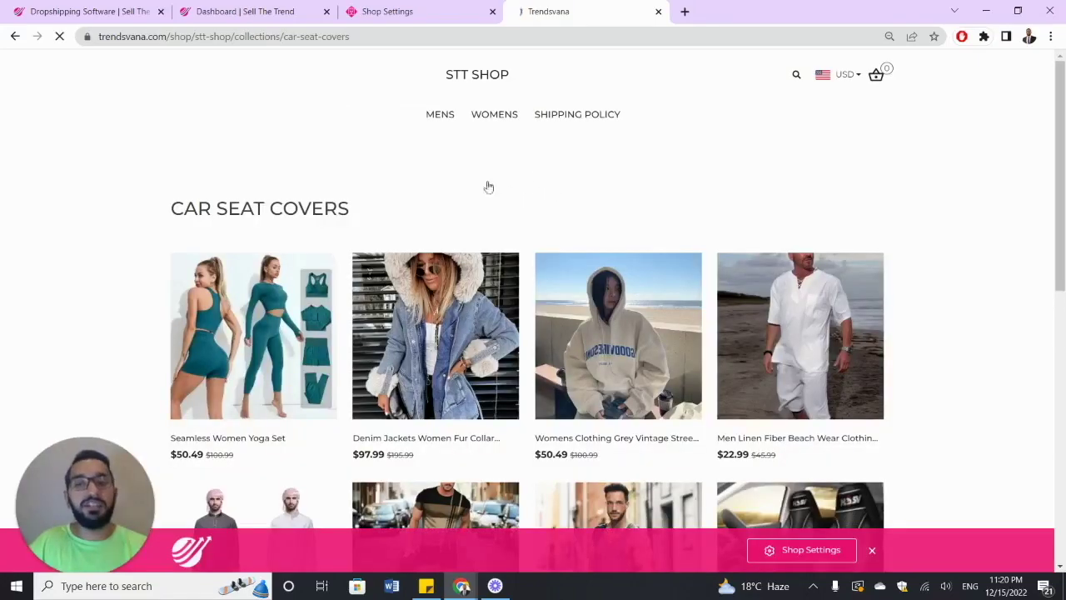
- Scroll through the Car Seat Covers collection page, then return to the Shop Settings tab
scroll(541, 182, down, 3)
scroll(538, 175, down, 2)
scroll(538, 175, up, 3)
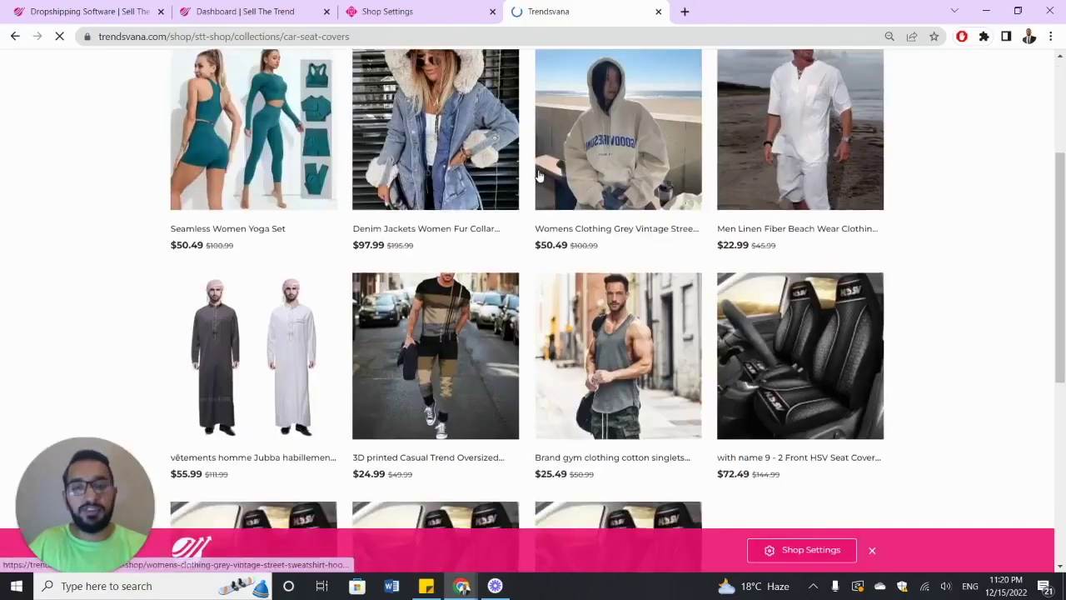
scroll(539, 175, down, 5)
scroll(539, 175, up, 7)
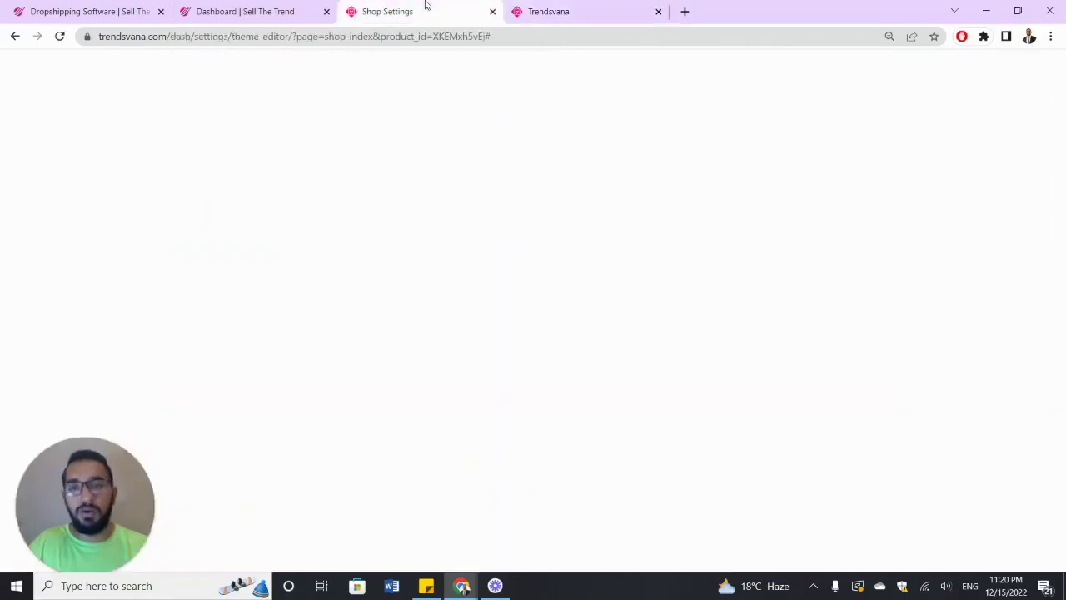
click(423, 11)
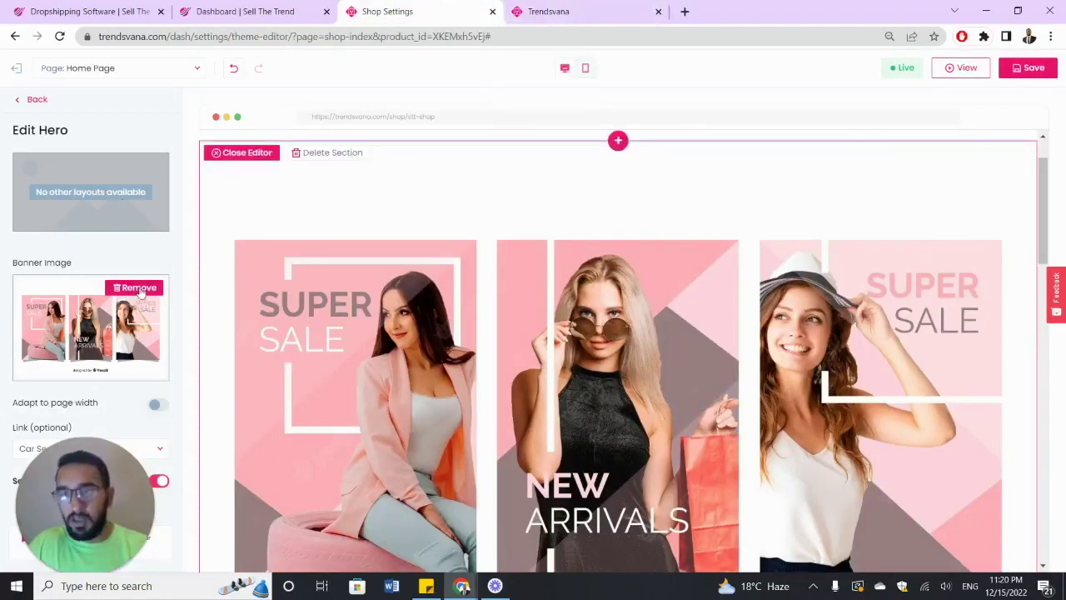
- Switch on 'Adapt to page width' for the hero banner, check the preview, and go back to Page Sections
click(154, 406)
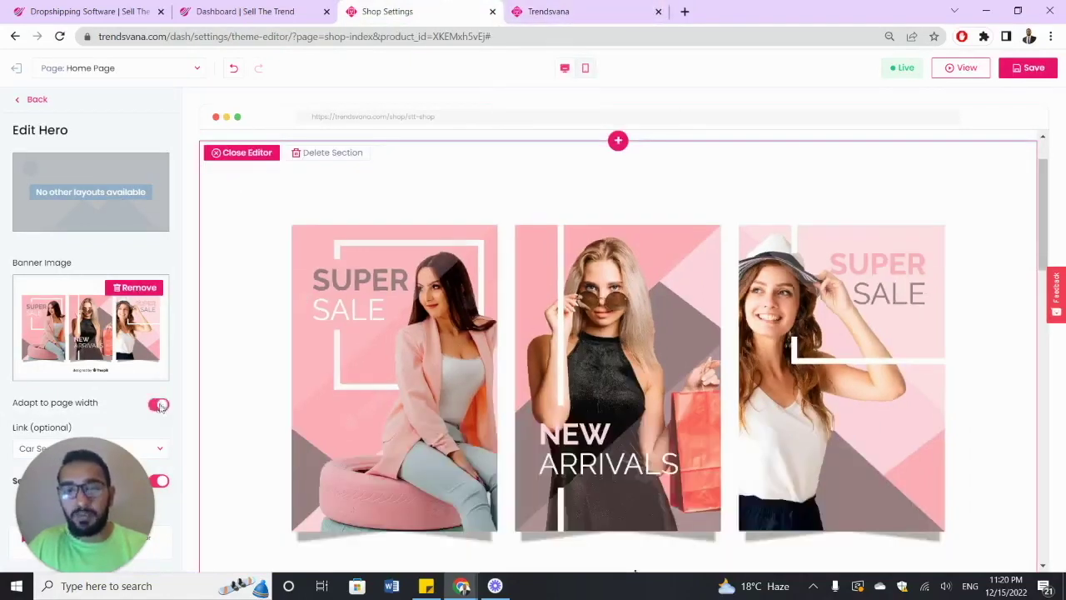
scroll(337, 335, down, 3)
scroll(337, 334, up, 2)
scroll(337, 333, up, 1)
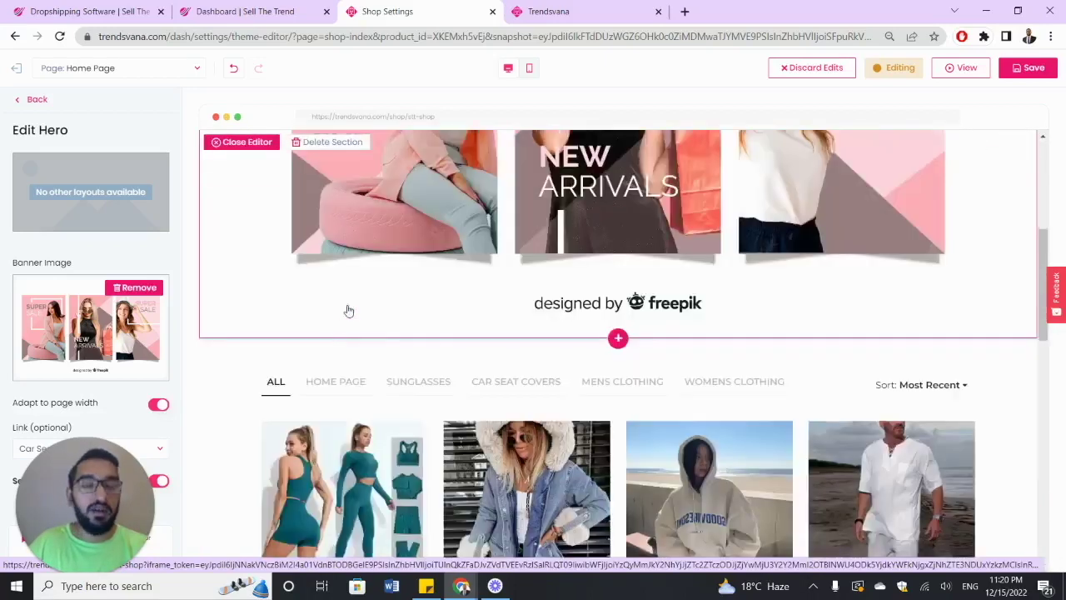
scroll(342, 269, up, 5)
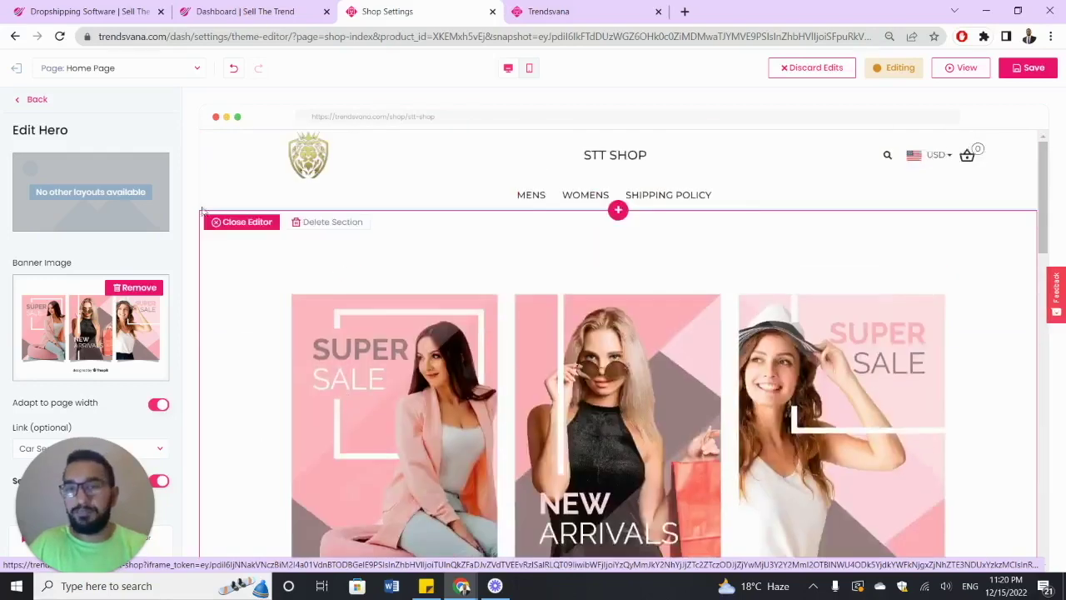
click(19, 101)
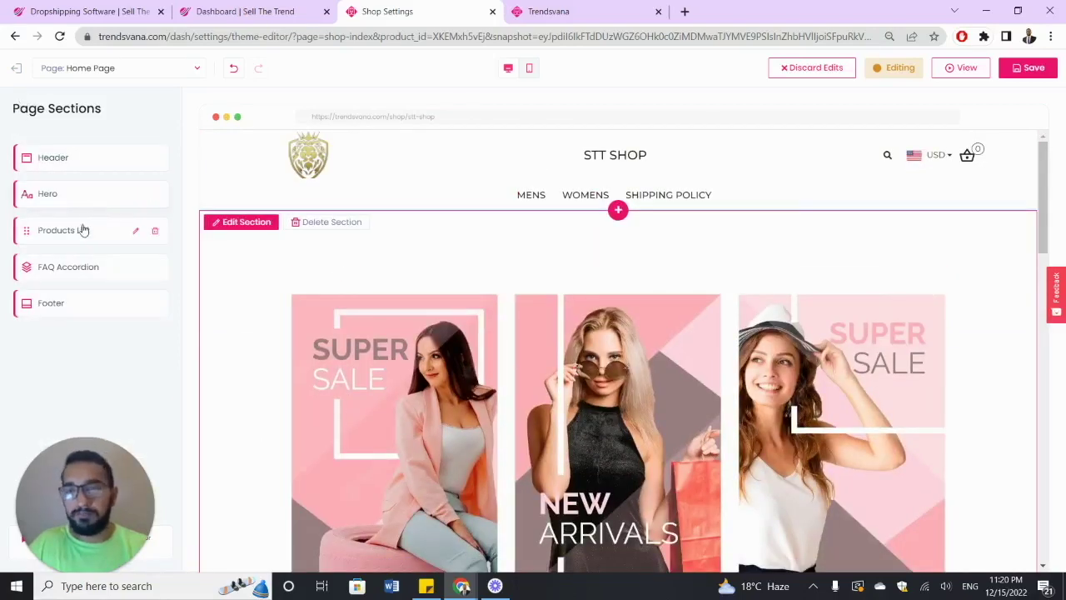
- Open Products List and try the CAR SEAT COVERS, SUNGLASSES and HOME PAGE filters, then return to ALL
click(84, 230)
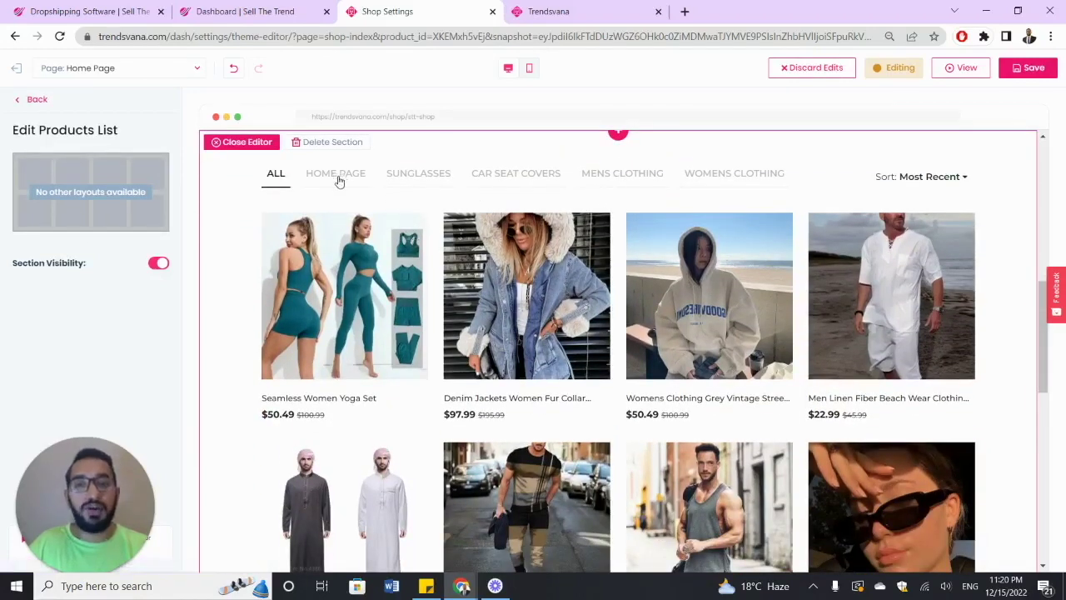
click(516, 179)
click(418, 173)
scroll(454, 216, up, 1)
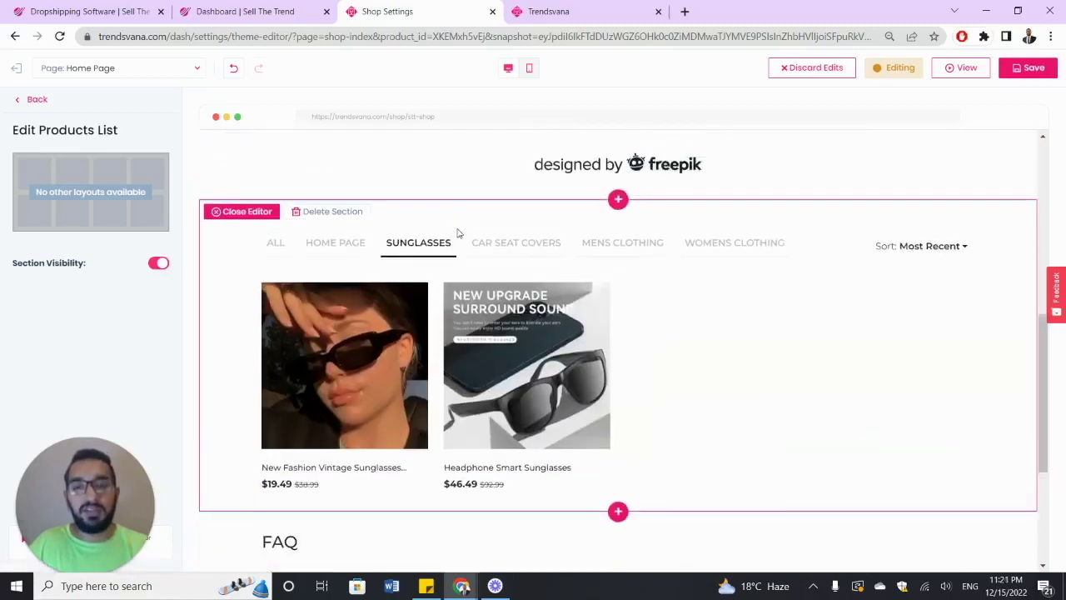
click(314, 248)
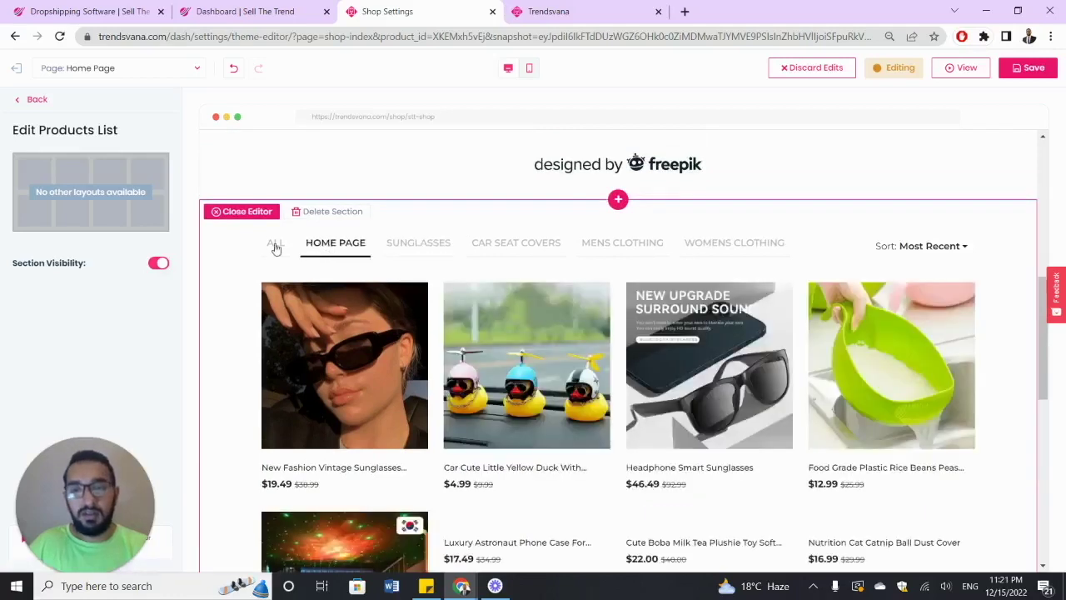
click(276, 246)
- Sort the listed products by lowest price, then by highest price
click(952, 250)
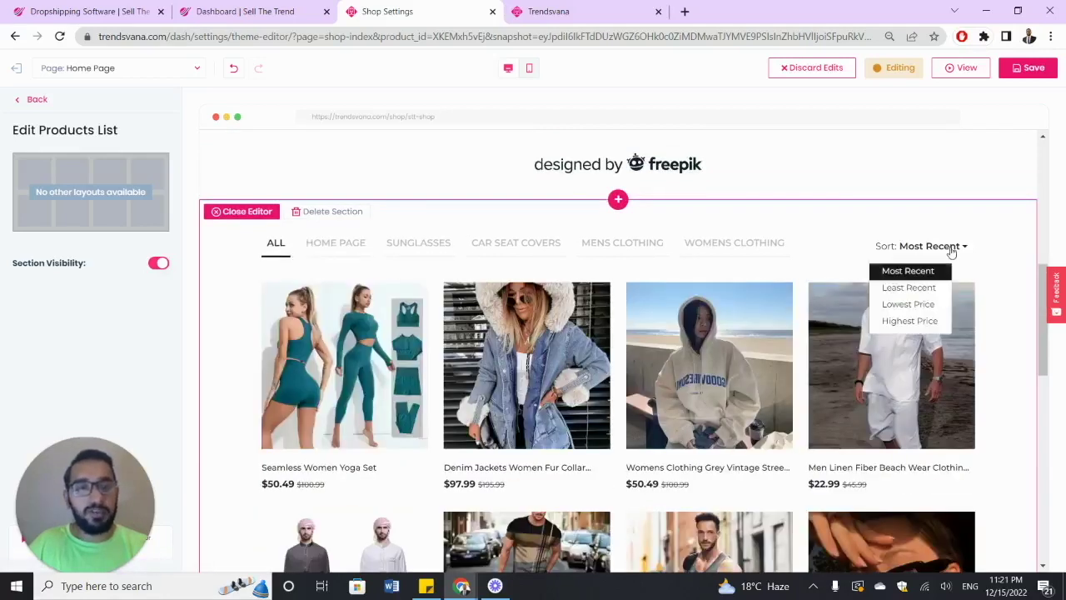
click(921, 305)
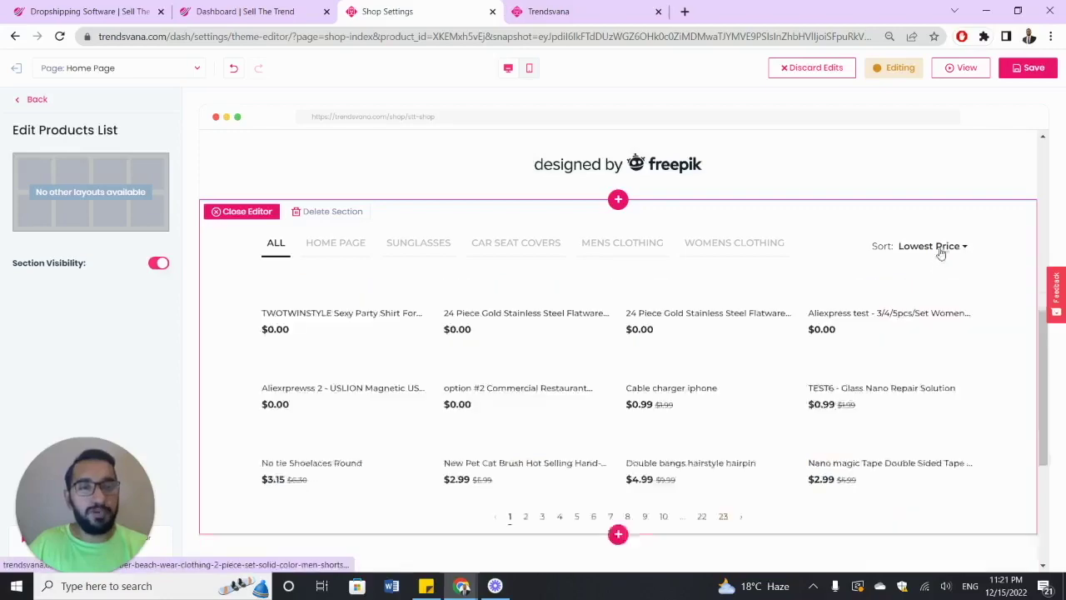
scroll(744, 303, down, 3)
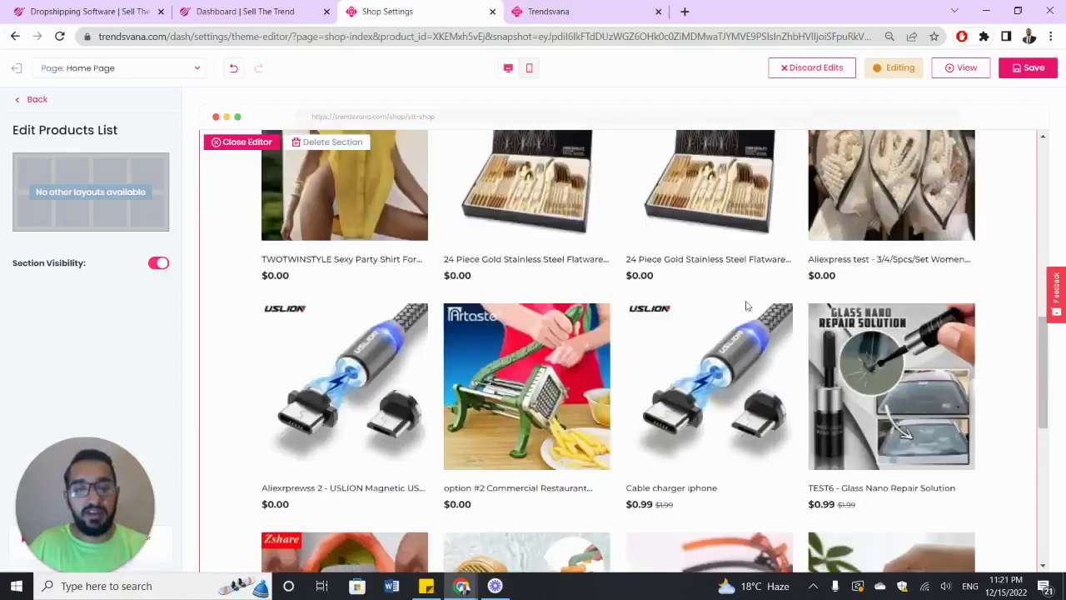
scroll(714, 305, down, 4)
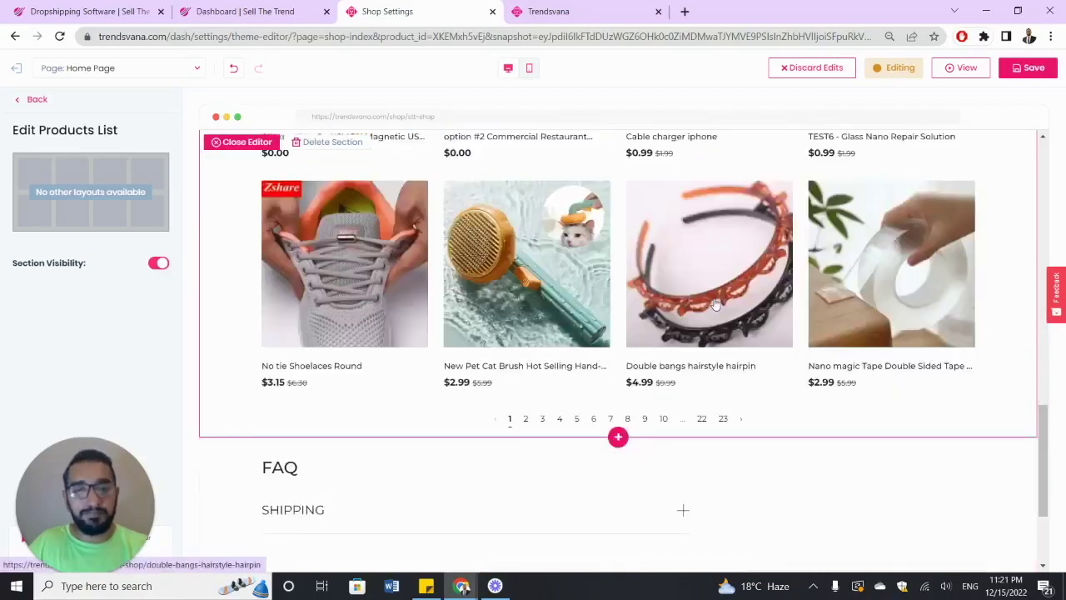
scroll(715, 305, up, 7)
click(931, 315)
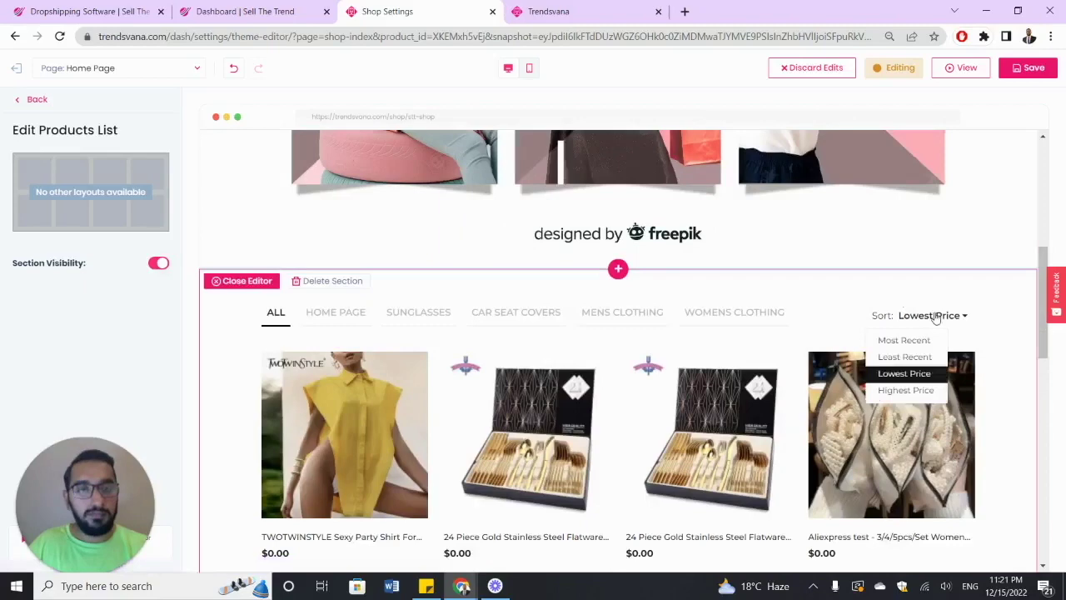
click(900, 391)
scroll(883, 358, down, 1)
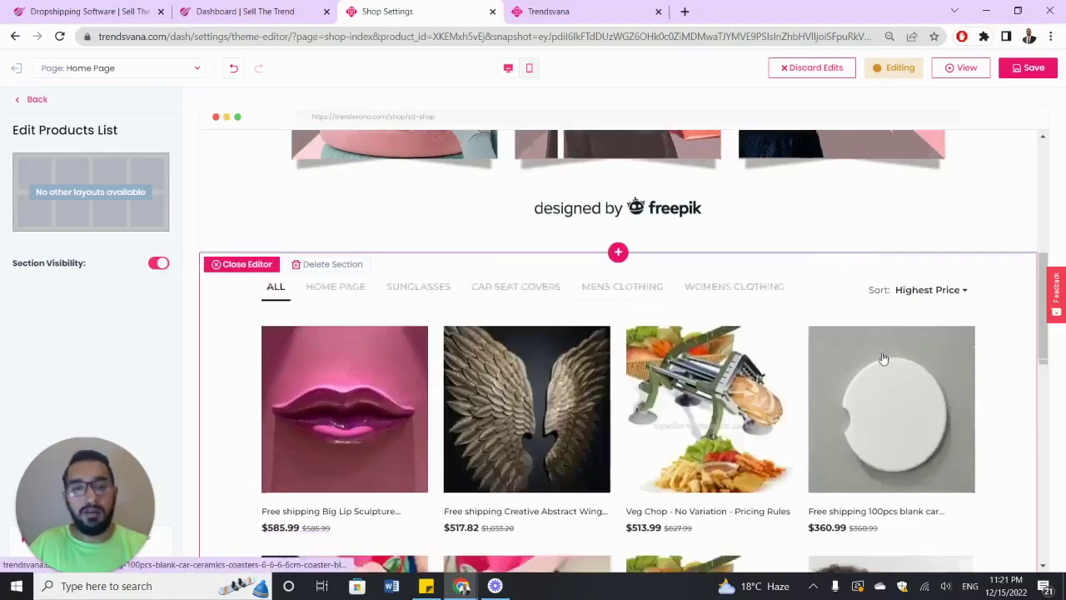
scroll(884, 358, down, 1)
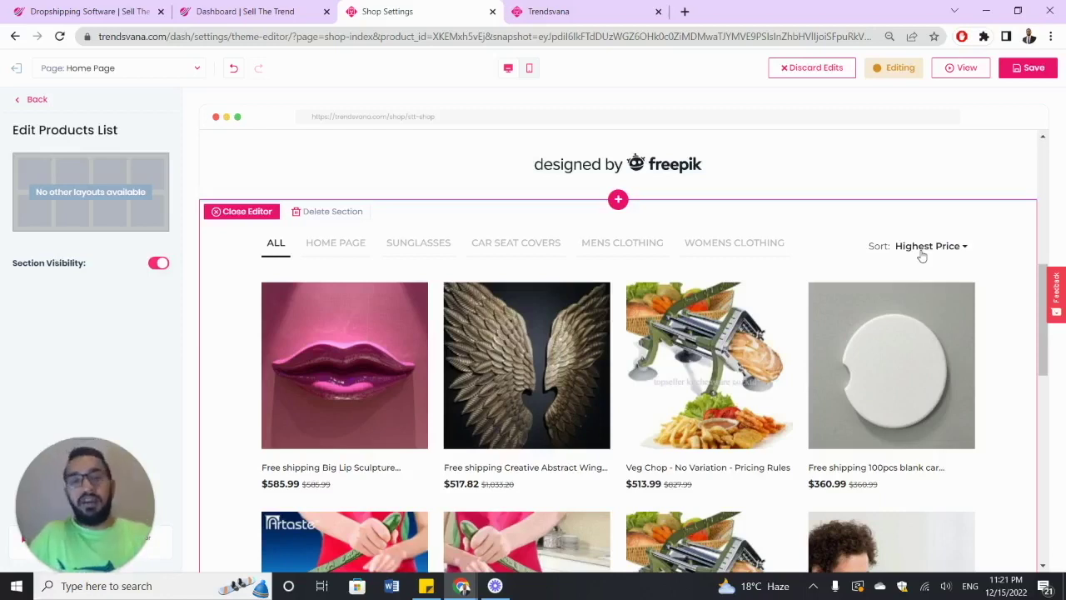
- Sort products by most recent, briefly hide and reshow the section, then return to Page Sections
click(922, 250)
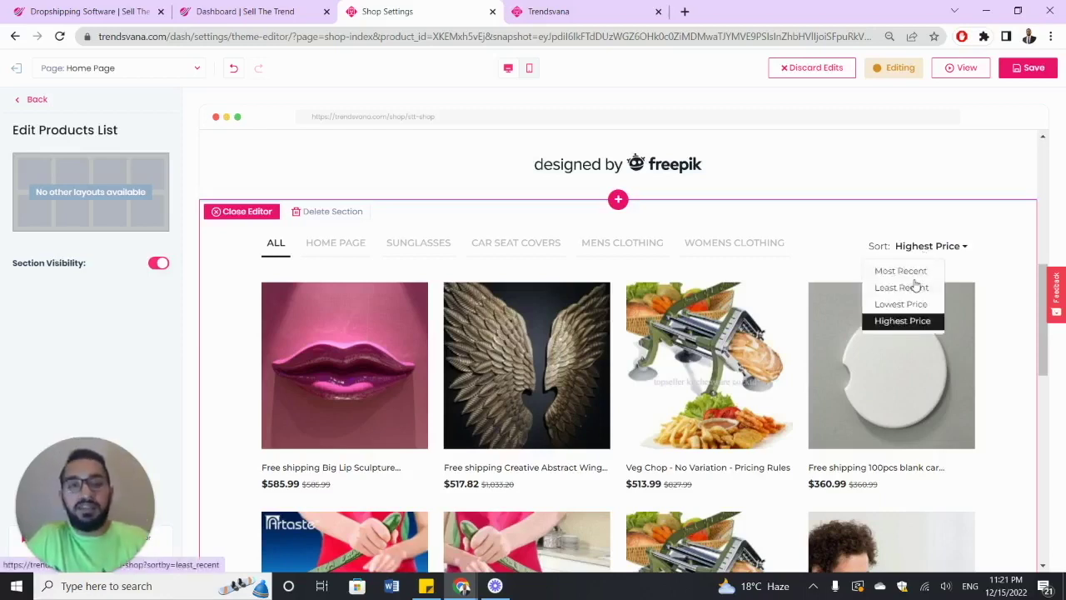
click(916, 272)
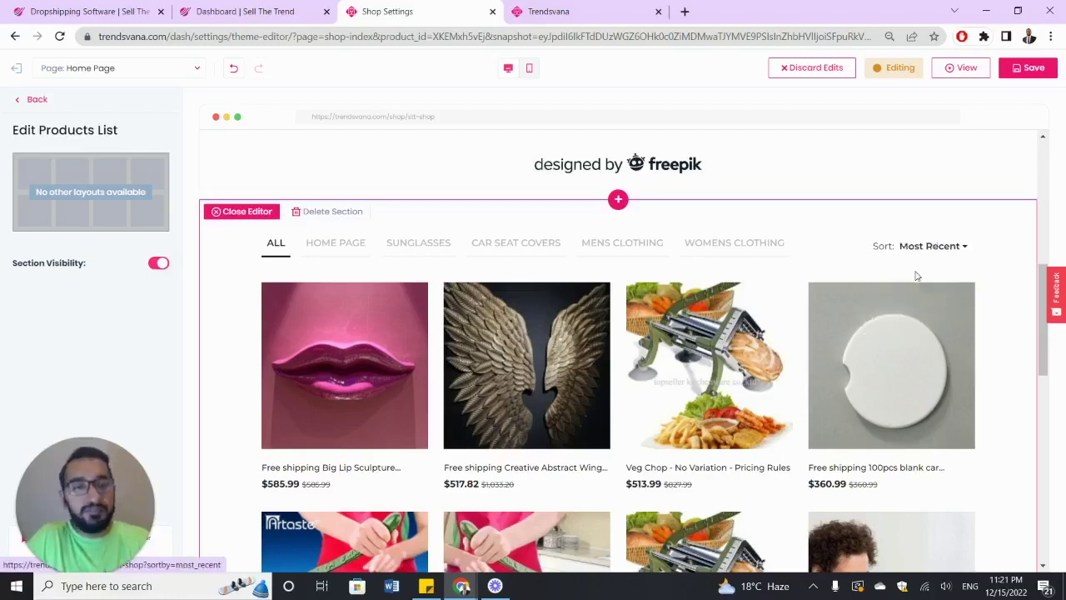
scroll(783, 282, down, 3)
scroll(782, 284, up, 4)
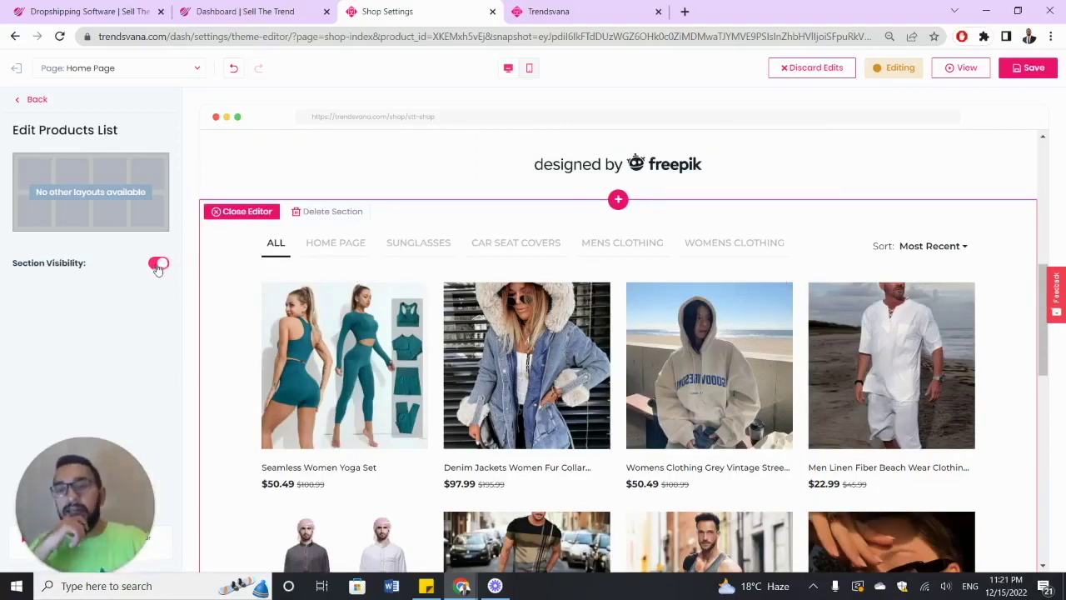
click(159, 264)
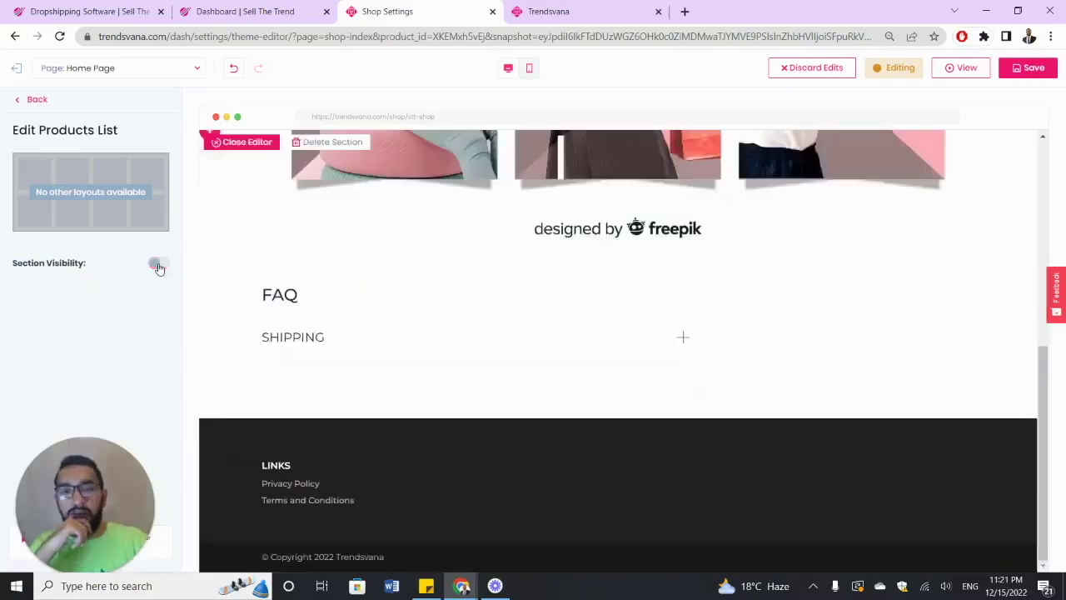
click(159, 264)
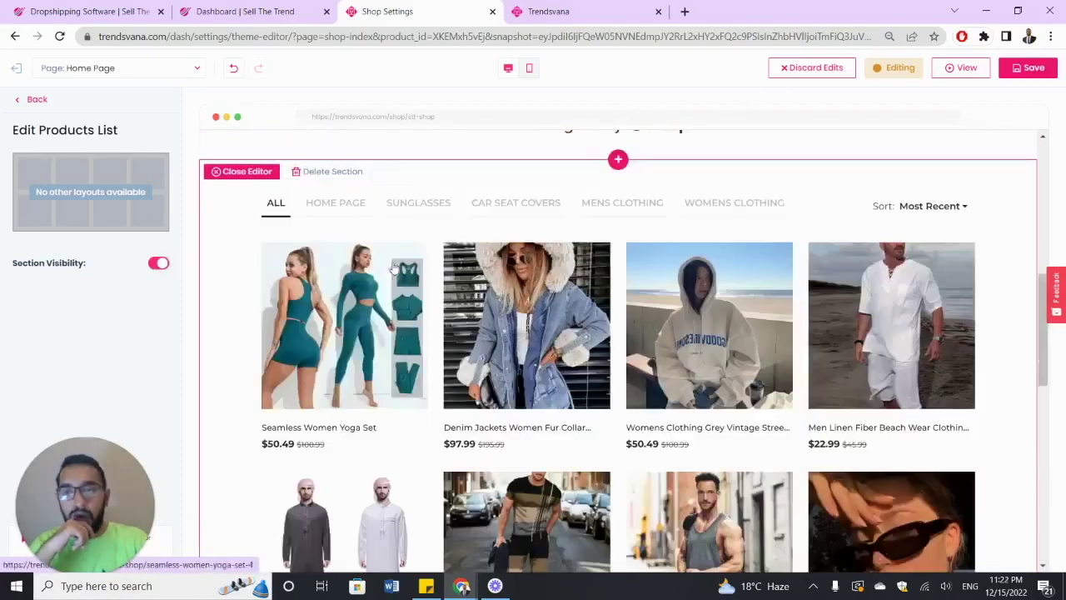
click(23, 102)
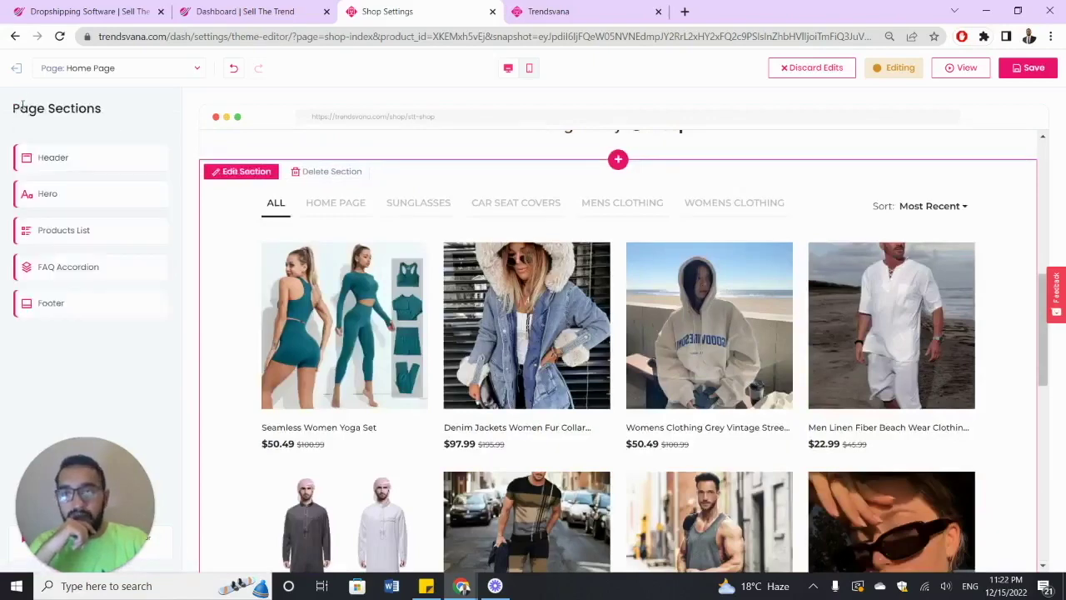
- Open the FAQ Accordion settings and scroll the preview down to its SHIPPING entry
click(75, 266)
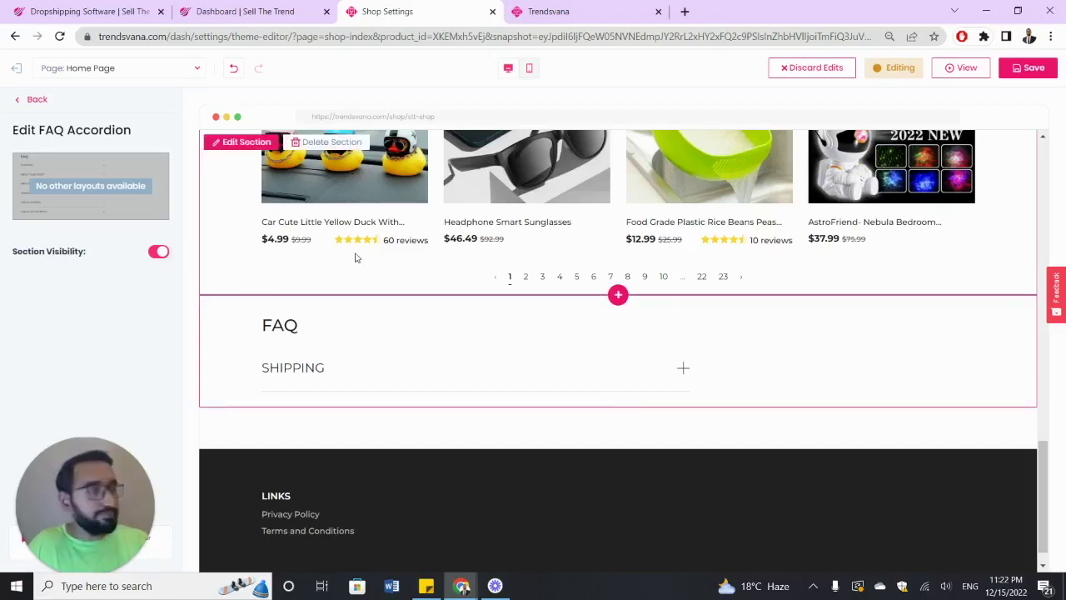
scroll(365, 329, down, 1)
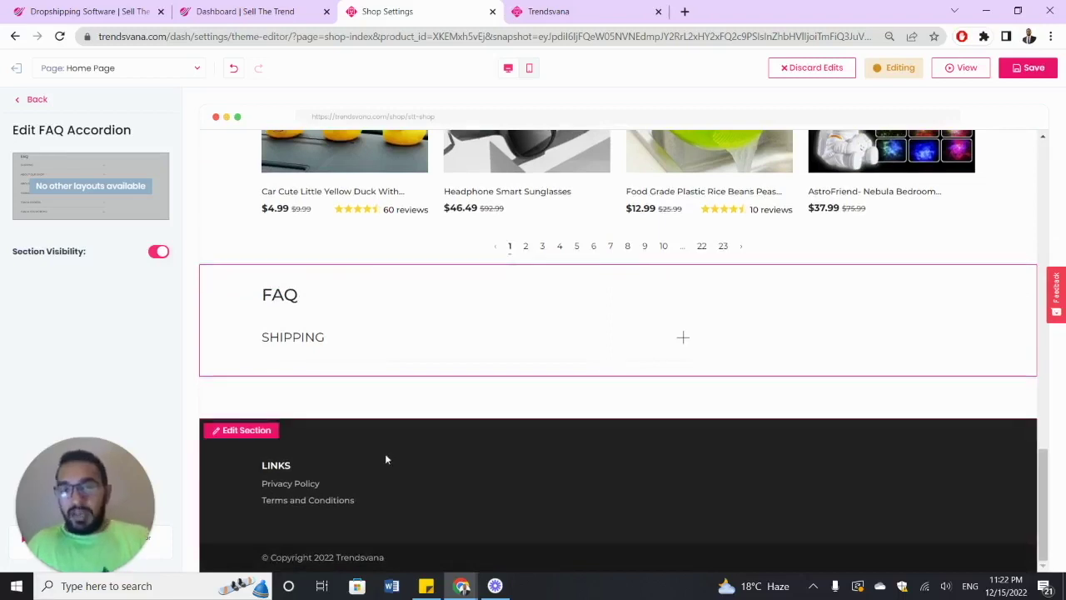
- In the footer settings, add a new Column 2 and open it for editing
click(261, 439)
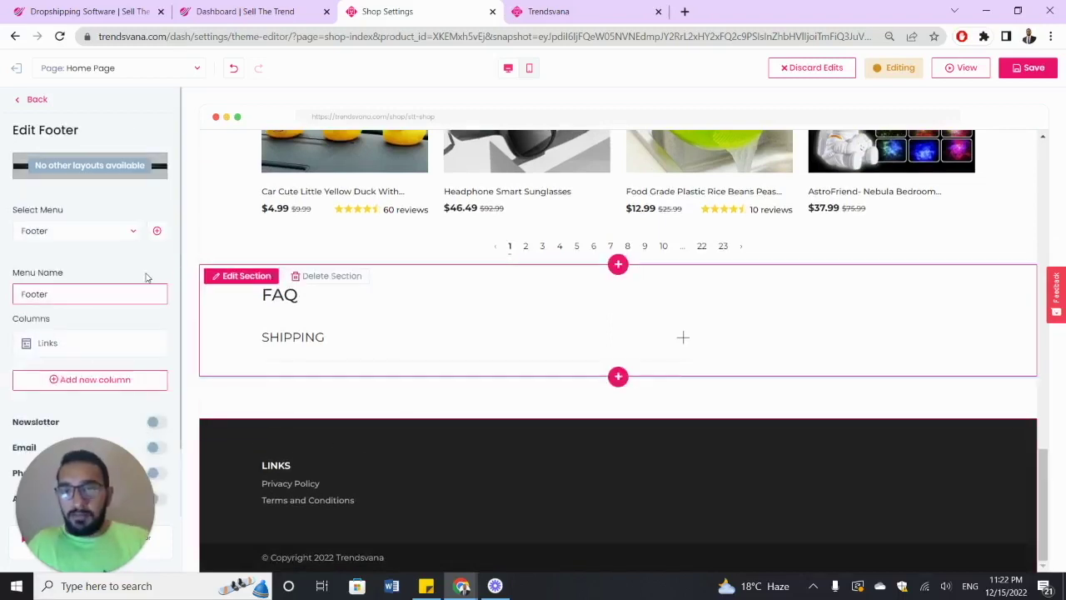
scroll(143, 271, down, 1)
mouse_move(123, 277)
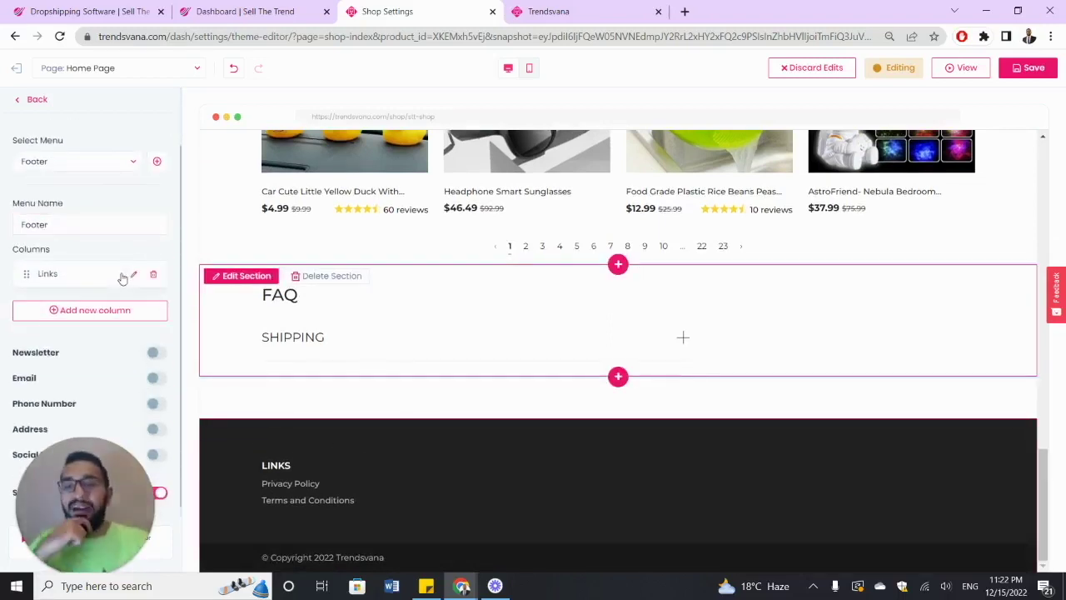
scroll(122, 279, down, 1)
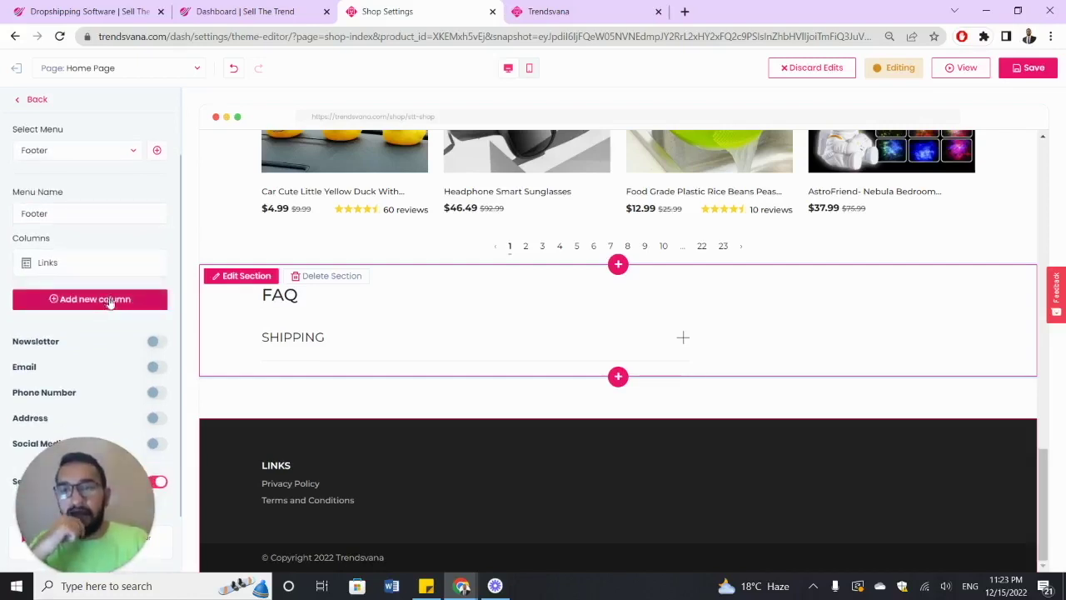
click(106, 302)
scroll(109, 279, down, 1)
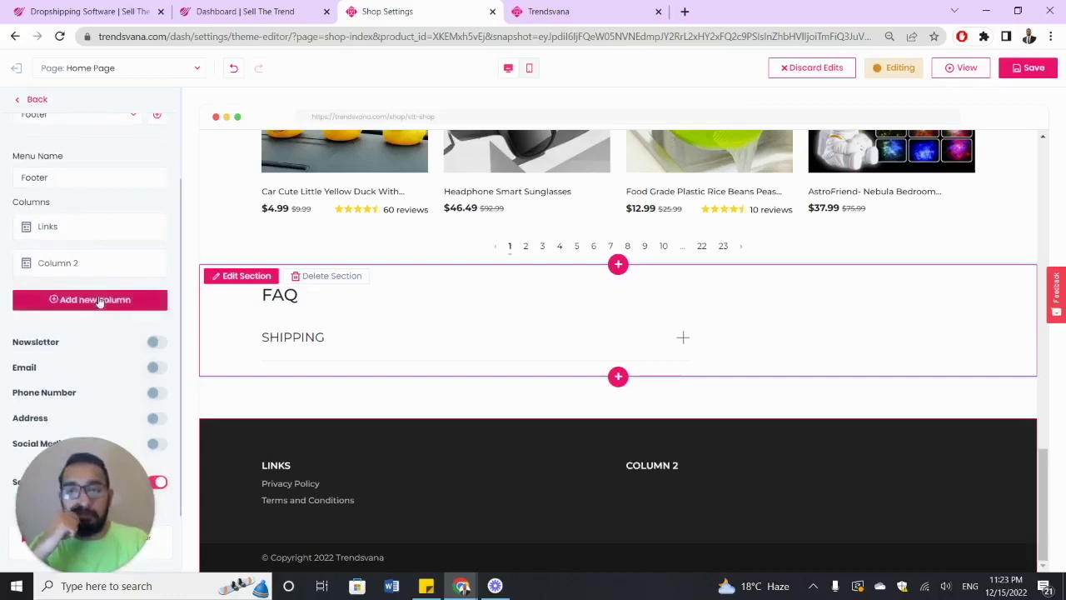
click(132, 265)
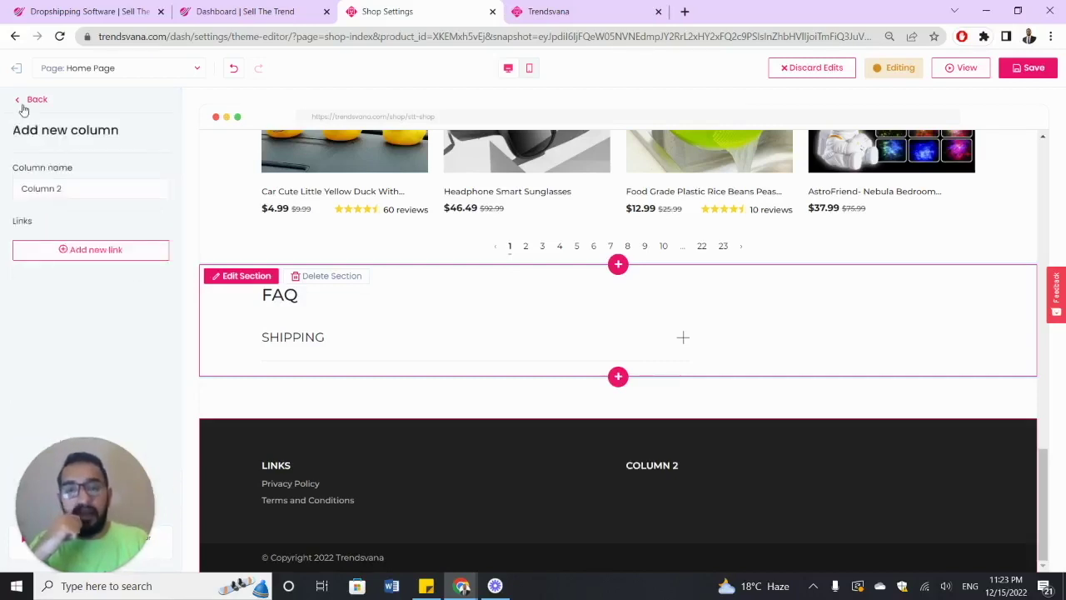
- Add a link named SHIPPING to Column 2 pointing to the Shipping page
click(84, 253)
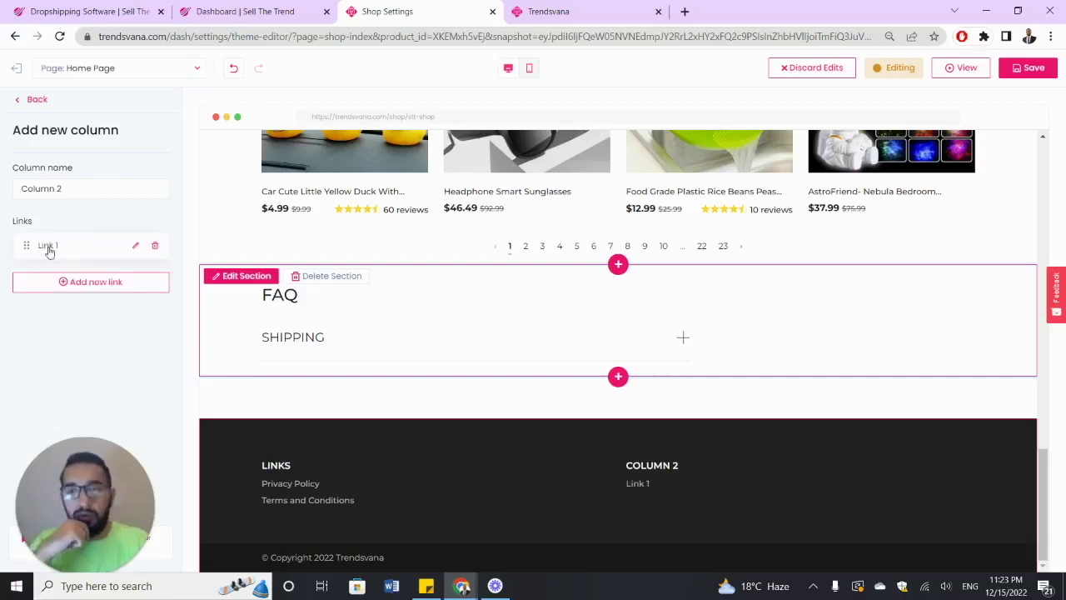
click(48, 247)
click(52, 242)
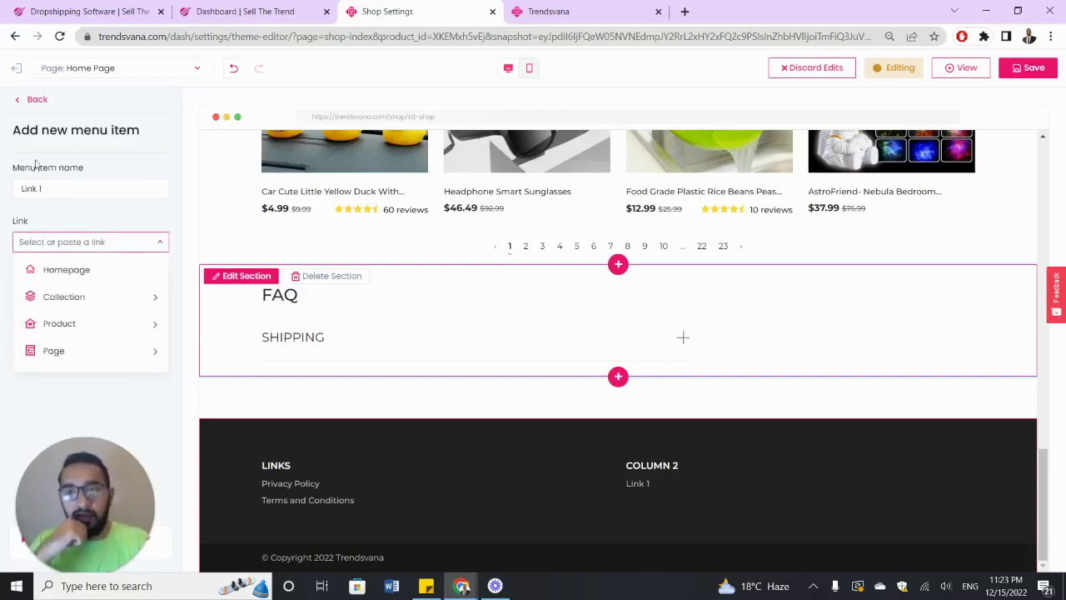
triple_click(57, 185)
text(SHIPPING)
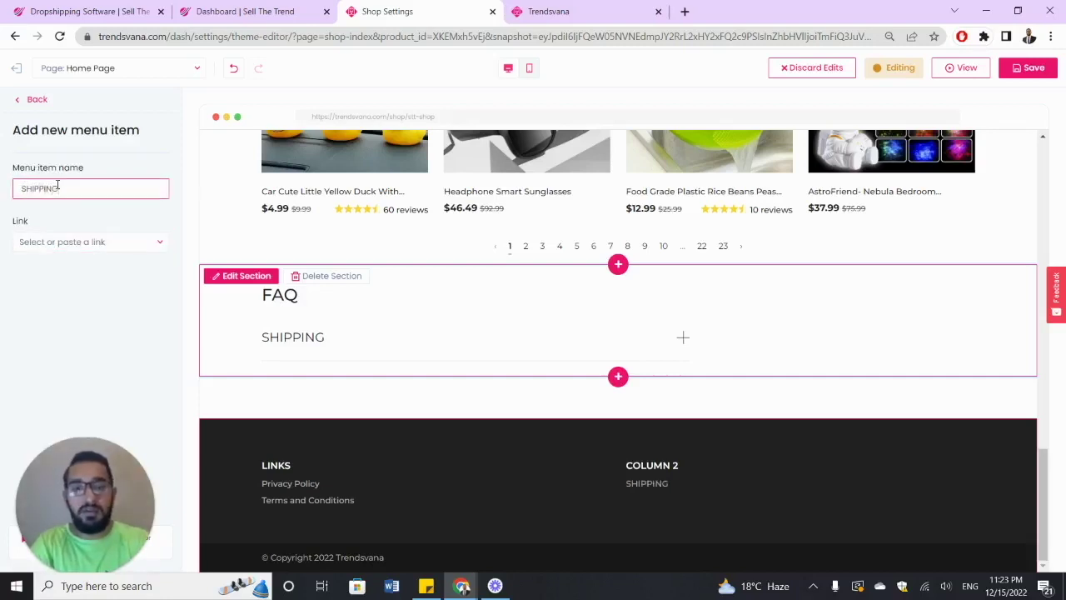
click(67, 212)
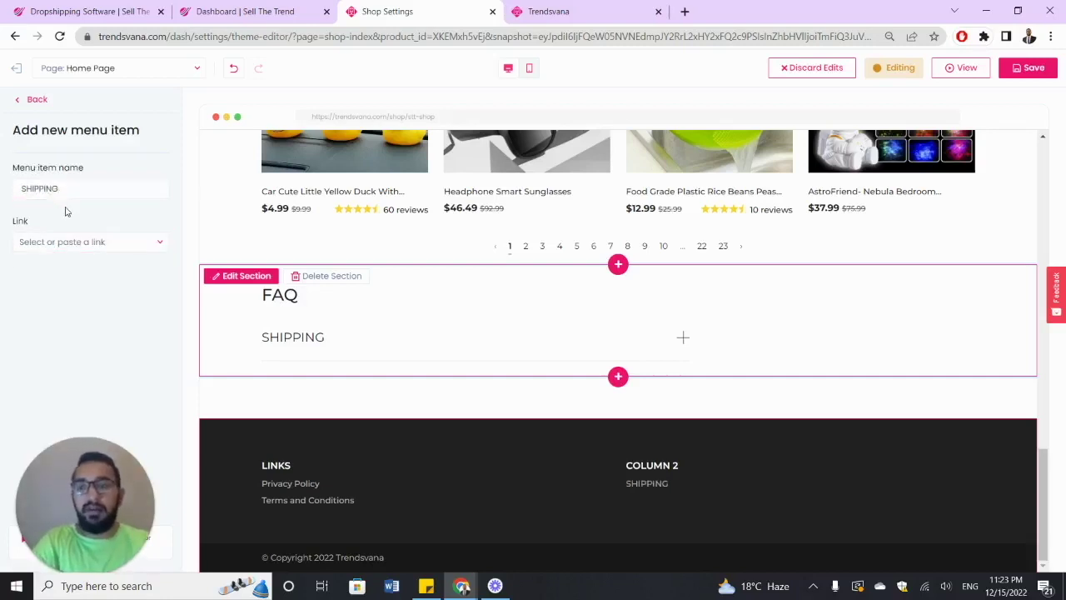
click(129, 245)
click(127, 352)
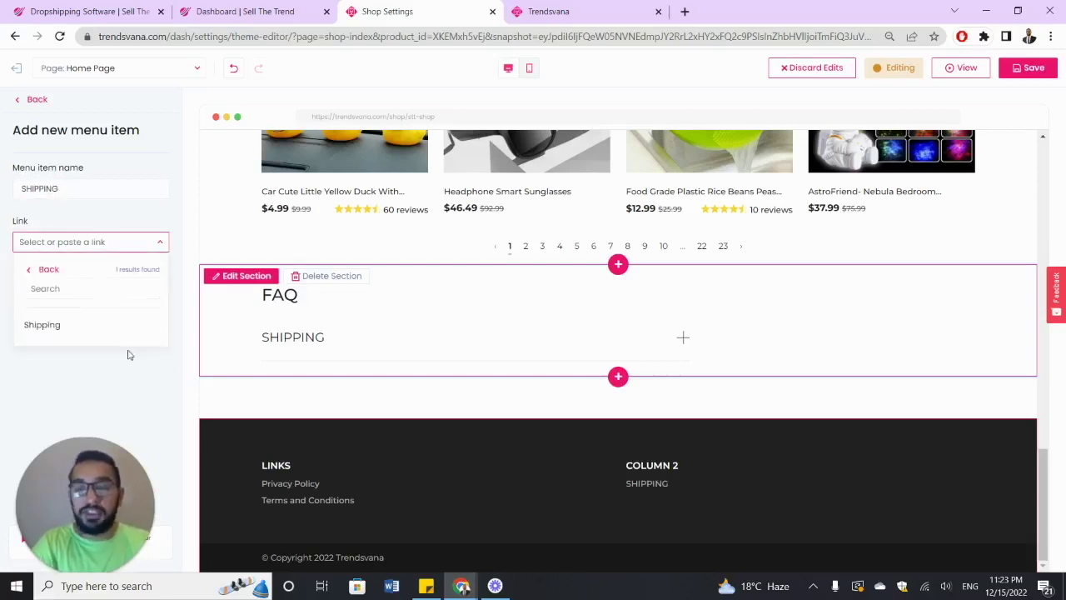
click(90, 328)
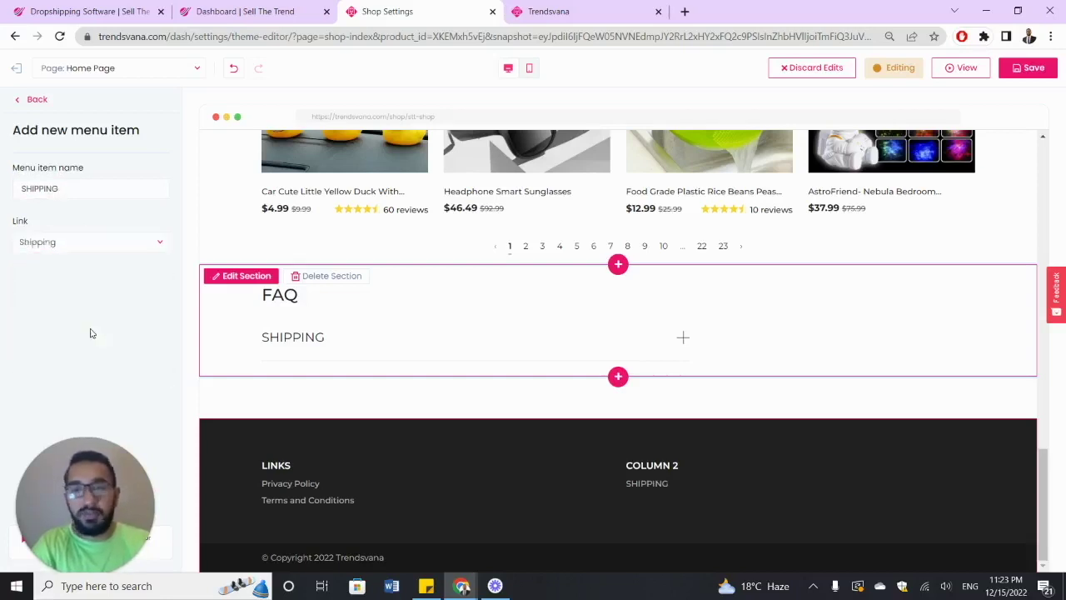
click(25, 105)
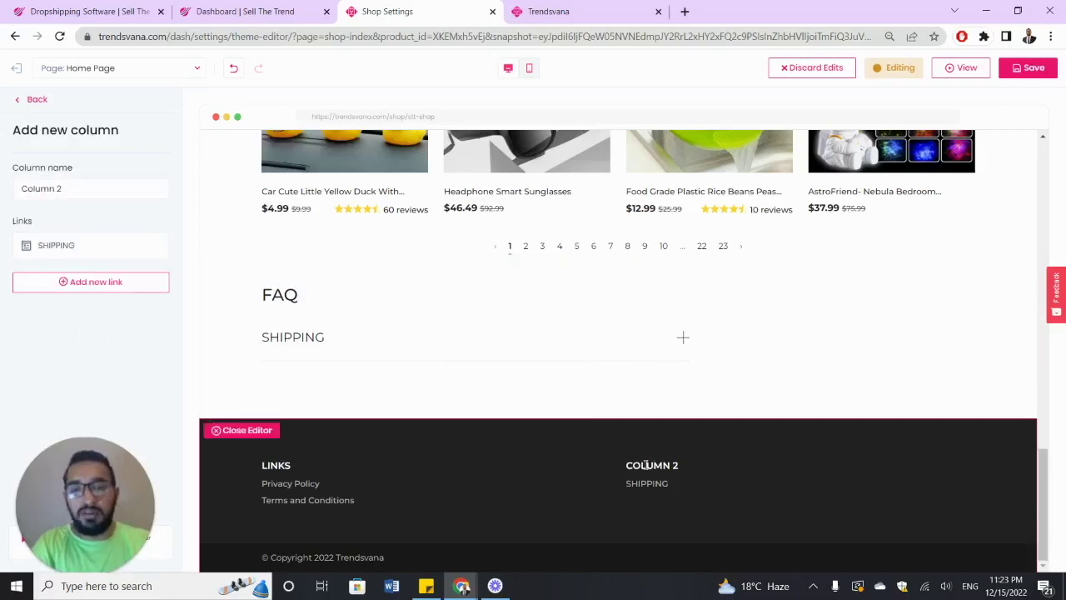
- Rename the second footer column to QUICK LINKS
triple_click(86, 189)
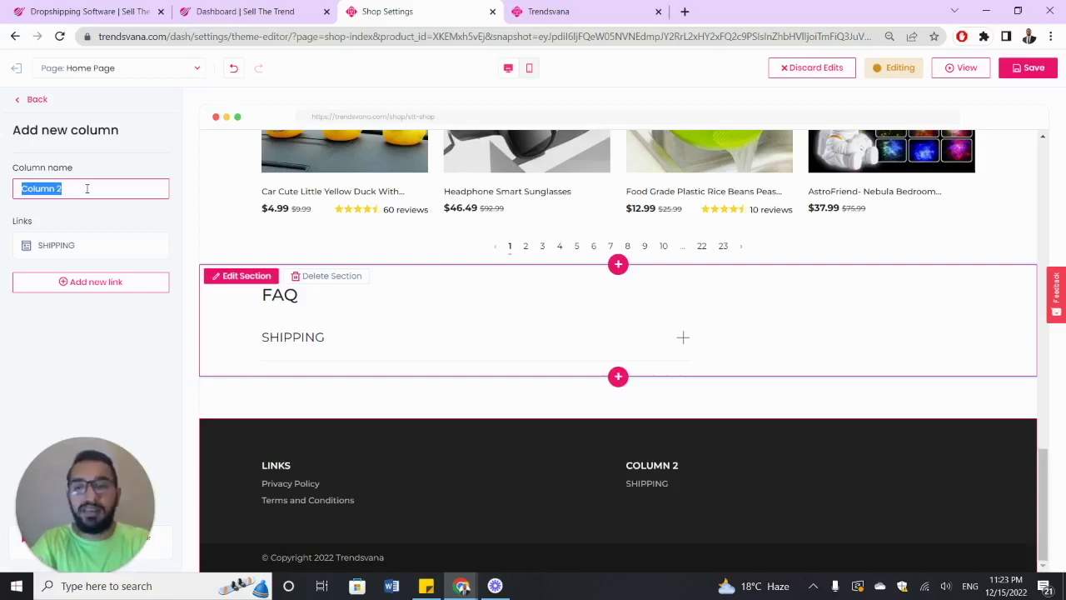
text(QUICK LINKS)
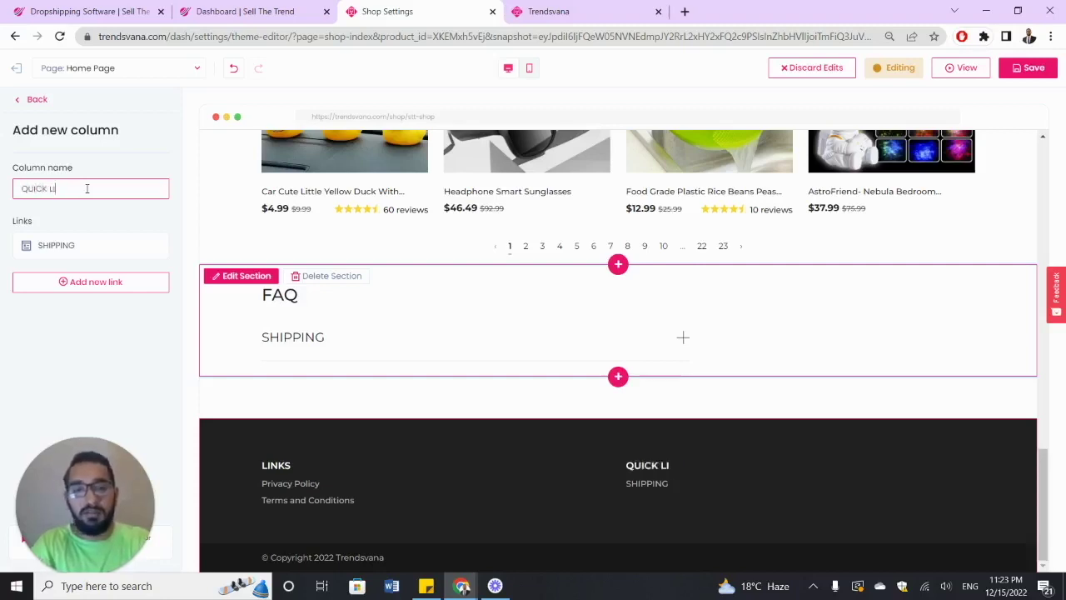
click(84, 217)
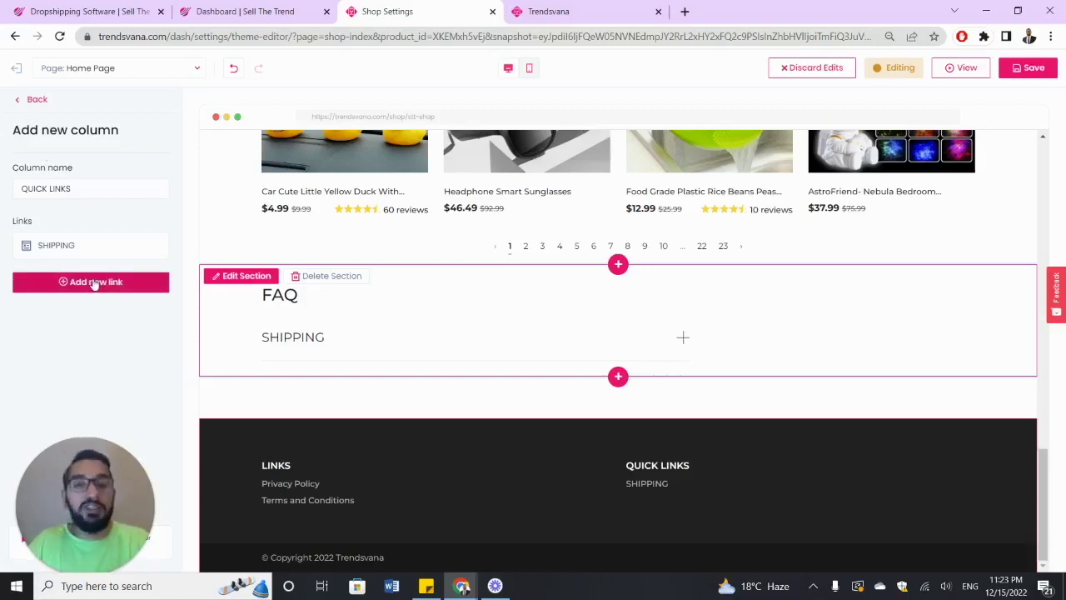
- Add a CONTACT US link below SHIPPING, leaving its destination unchosen
click(94, 282)
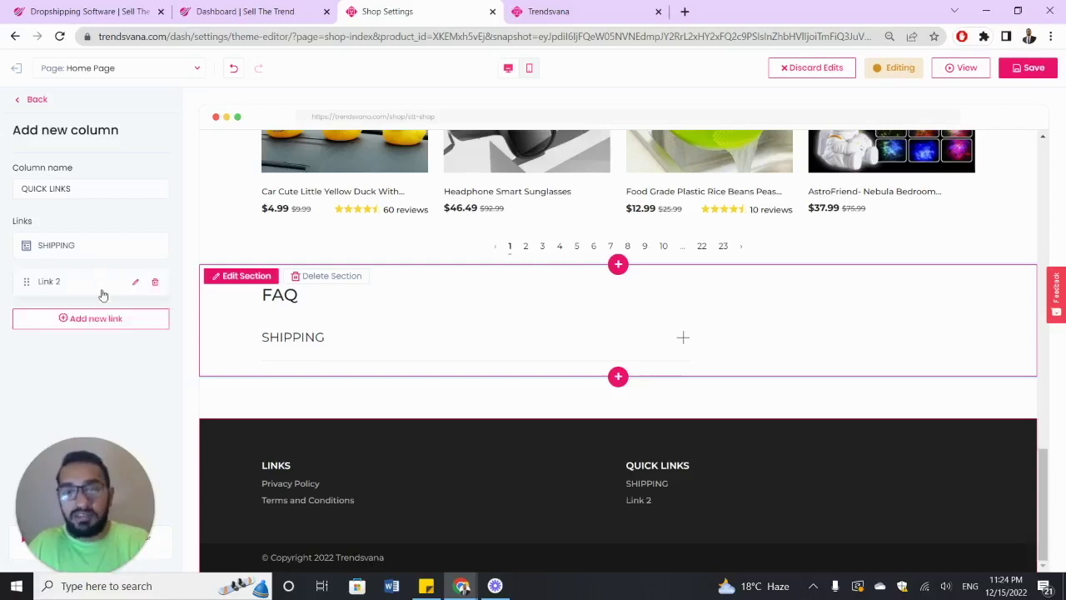
click(78, 282)
triple_click(83, 194)
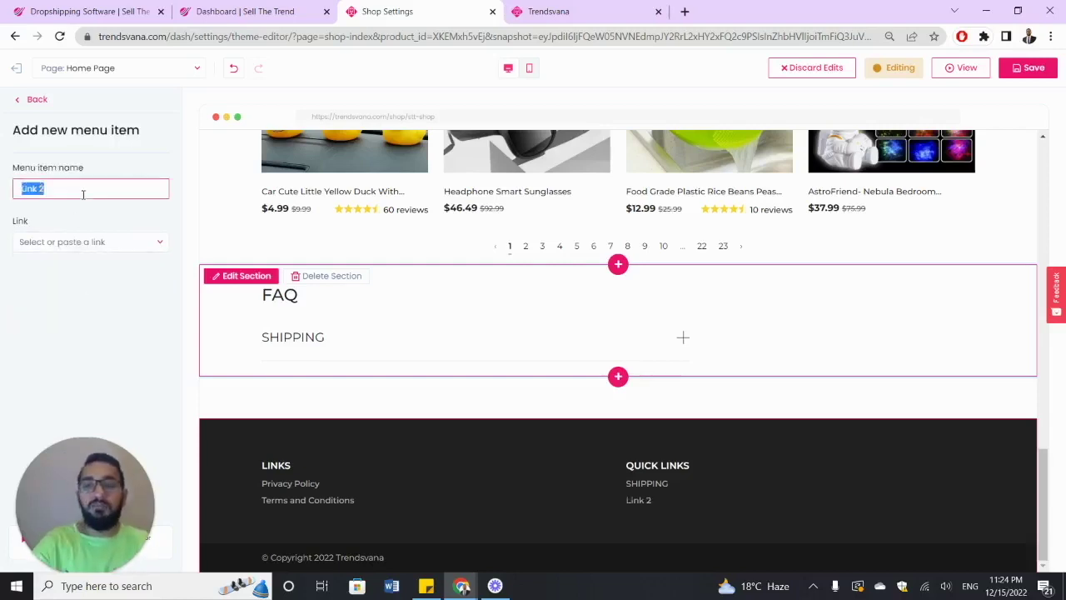
text(CONTACR)
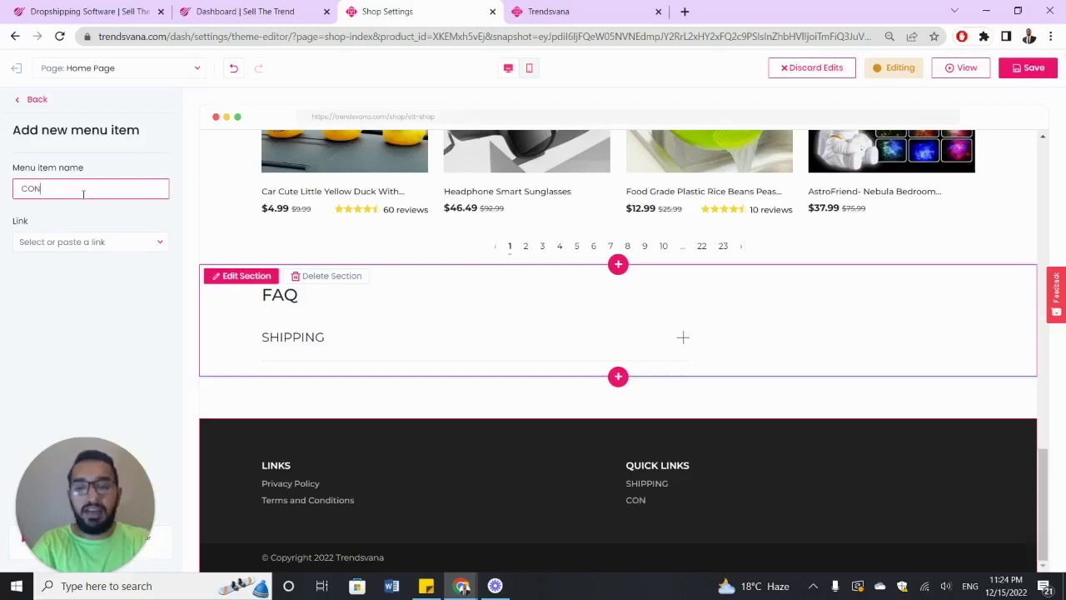
key(BackSpace)
text(T US)
click(149, 241)
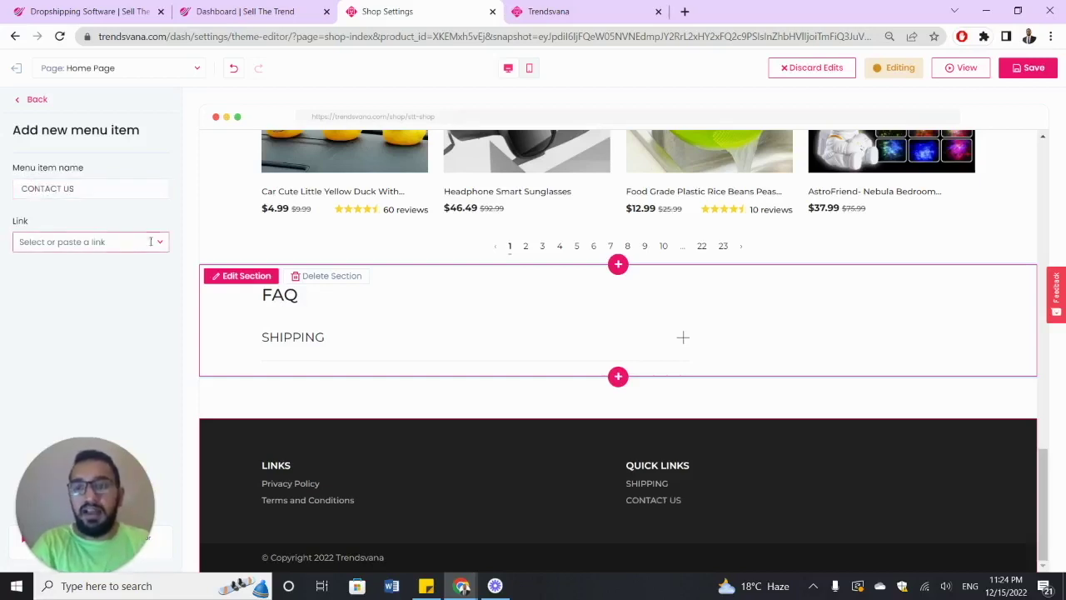
click(151, 240)
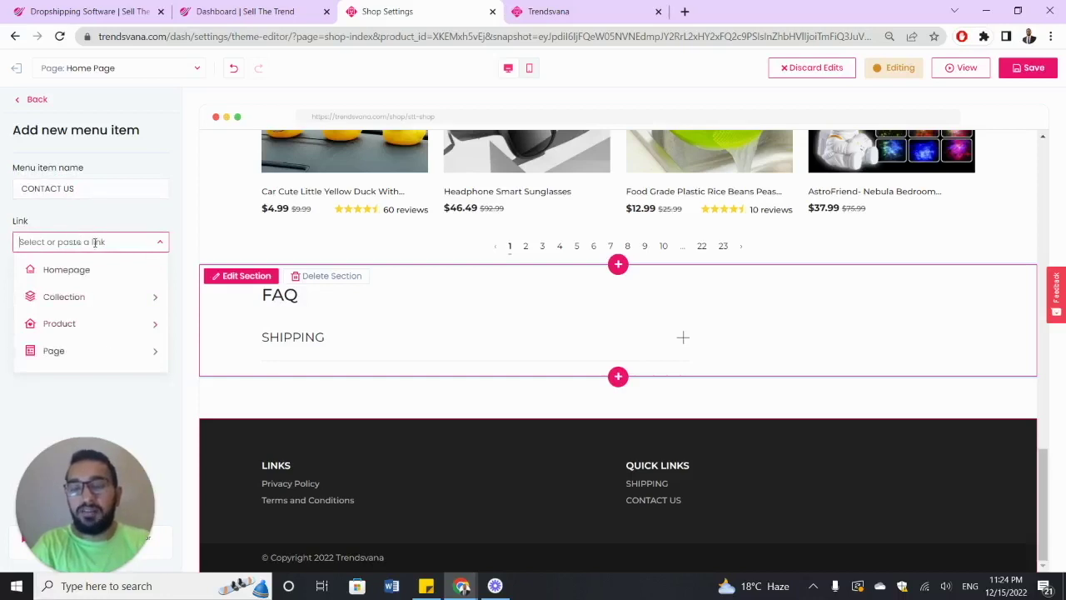
click(126, 355)
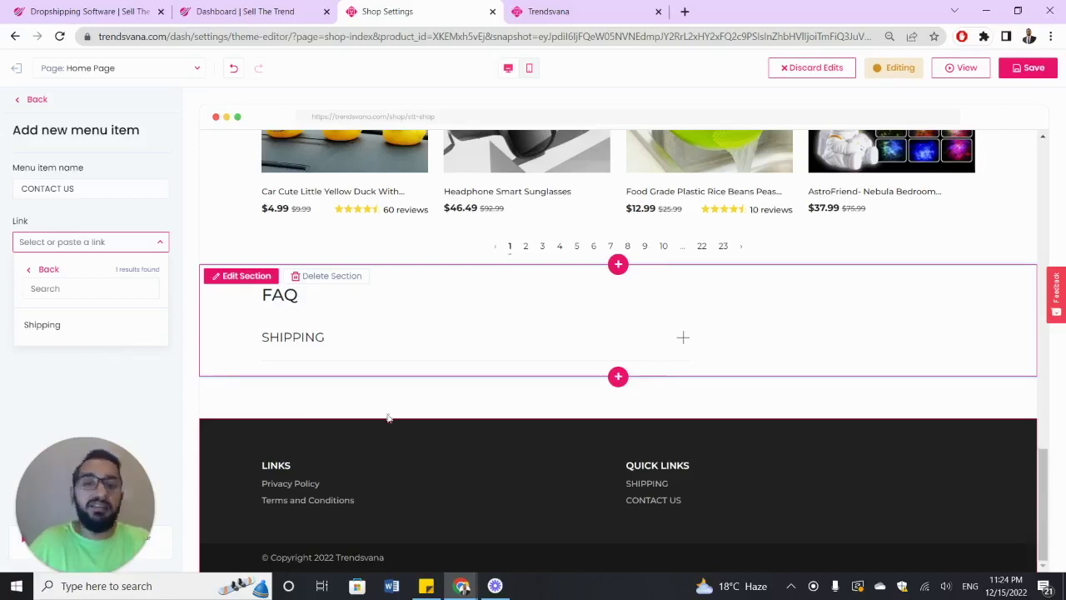
click(34, 274)
click(108, 218)
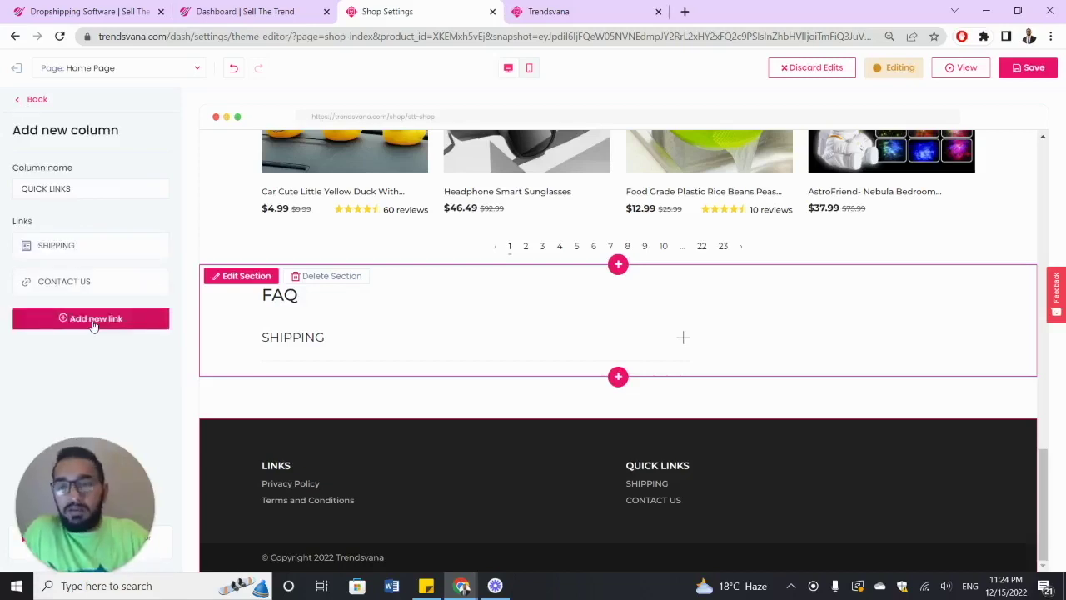
- Add an ABOUT US link as Link 3 in QUICK LINKS, then return to the footer menu settings
click(93, 321)
click(86, 320)
click(61, 189)
key(ctrl+a)
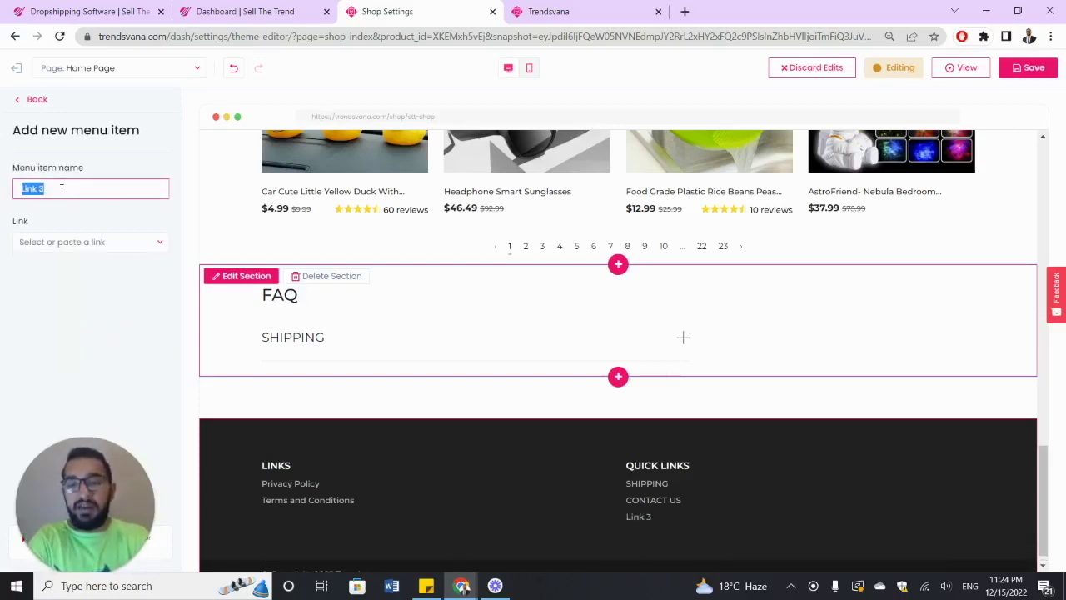
text(ABOUT US)
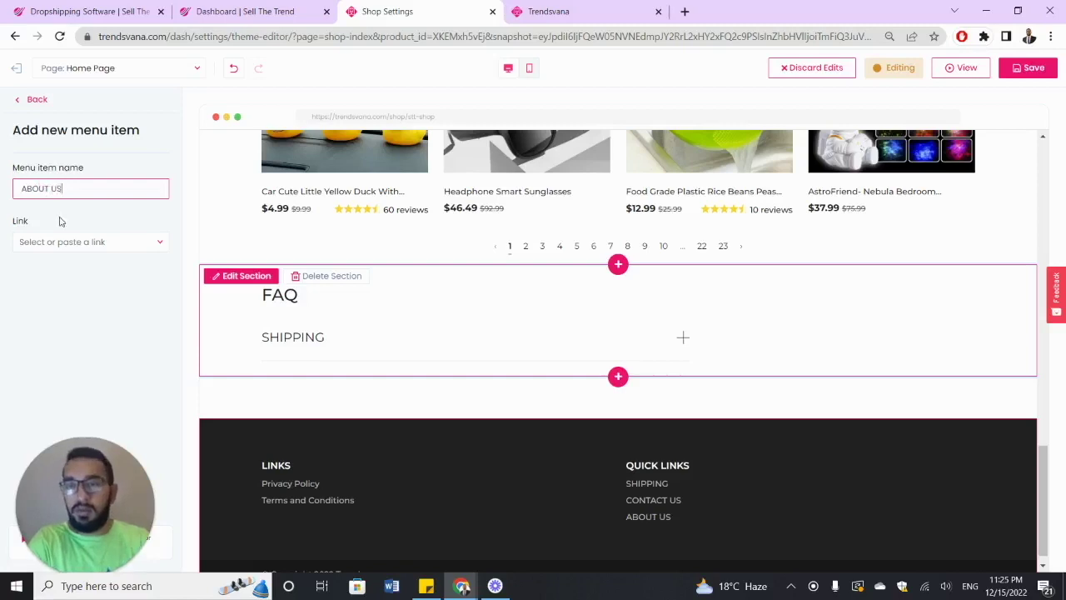
click(162, 242)
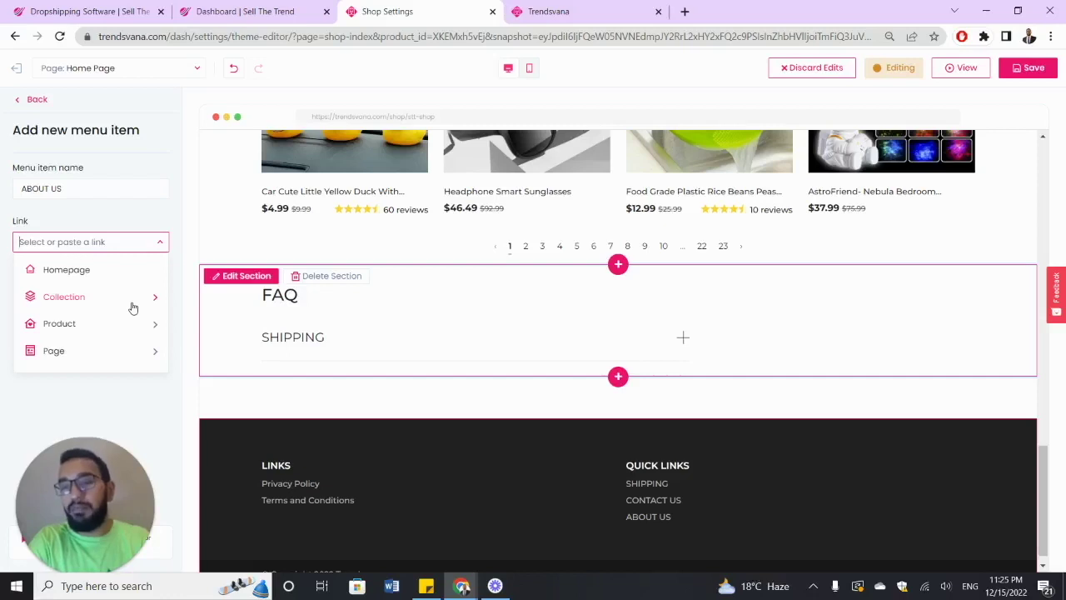
click(153, 351)
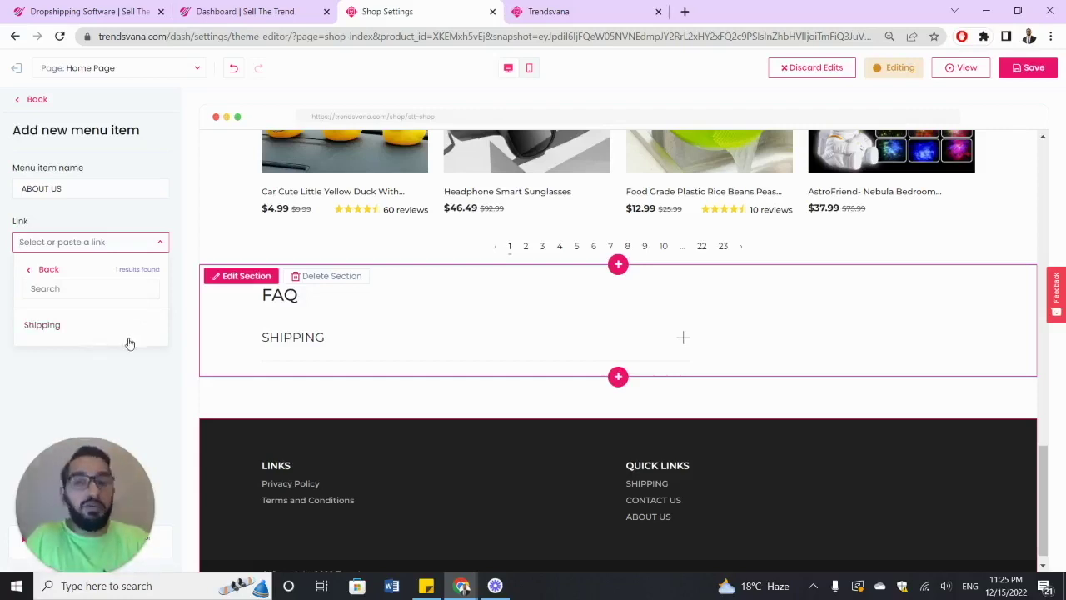
click(102, 219)
click(25, 100)
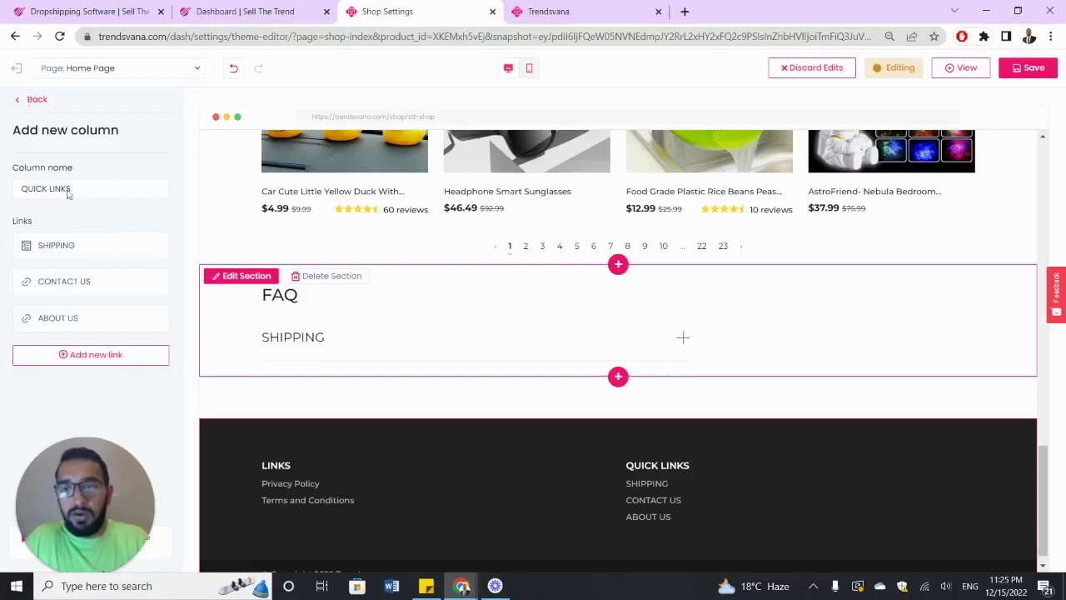
click(25, 100)
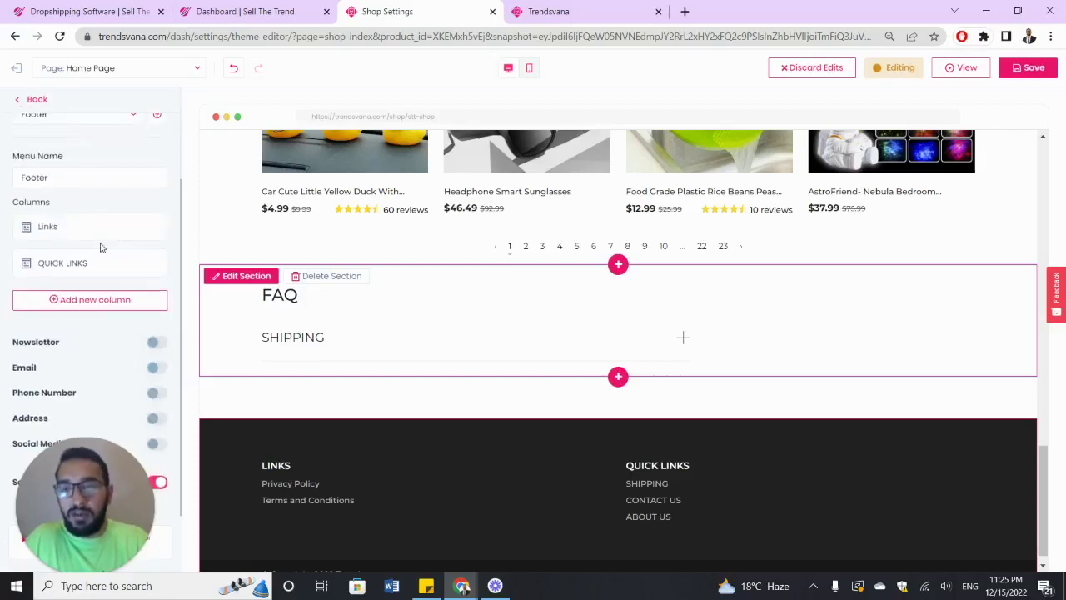
- Turn on the footer Newsletter, Email and Phone Number, and enter the store's phone number
click(157, 344)
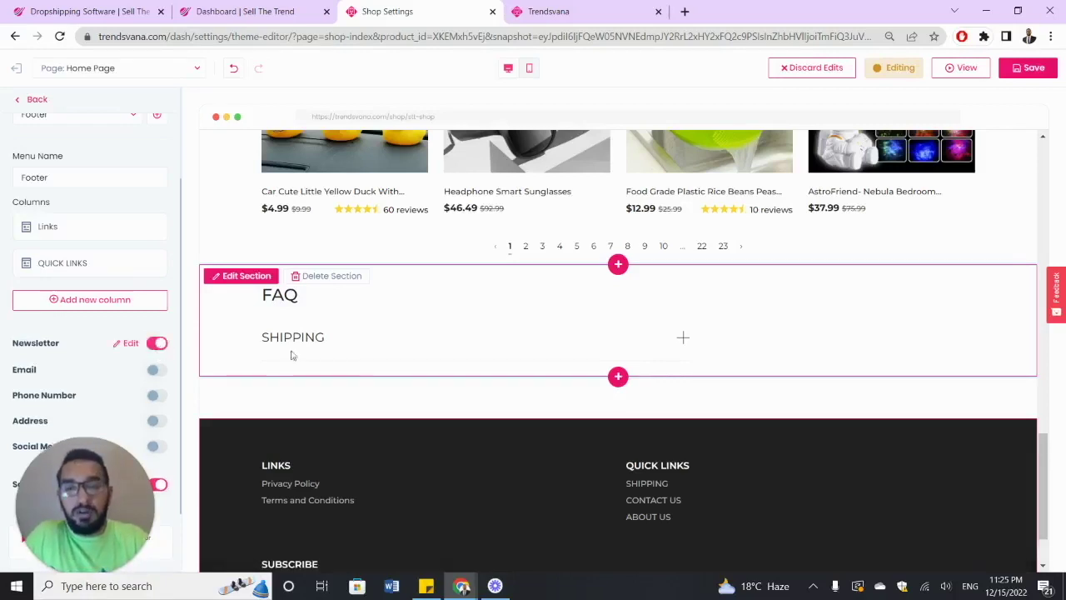
scroll(365, 361, down, 3)
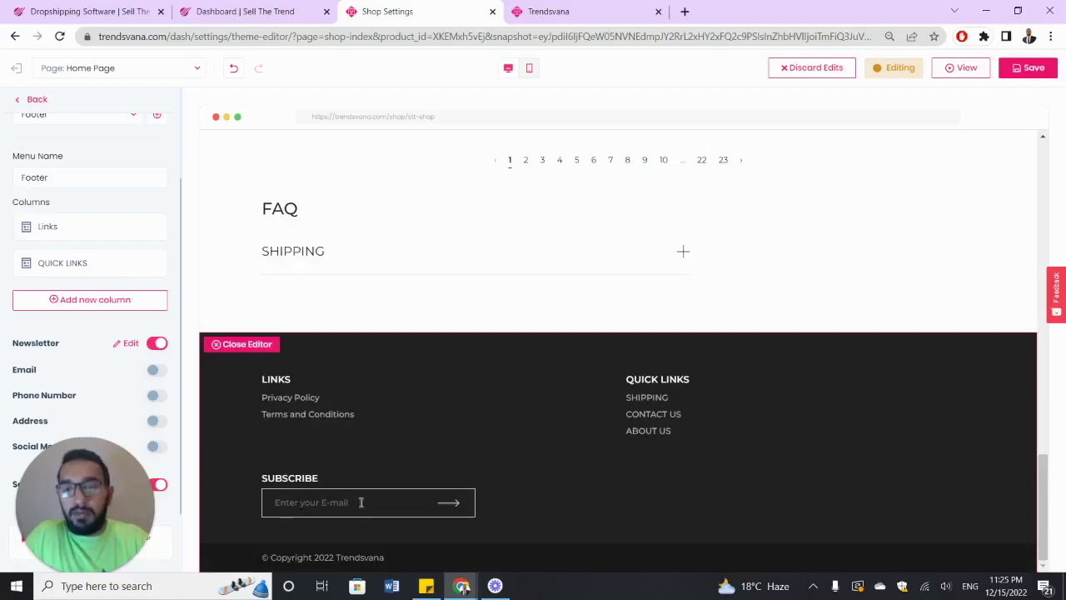
click(157, 371)
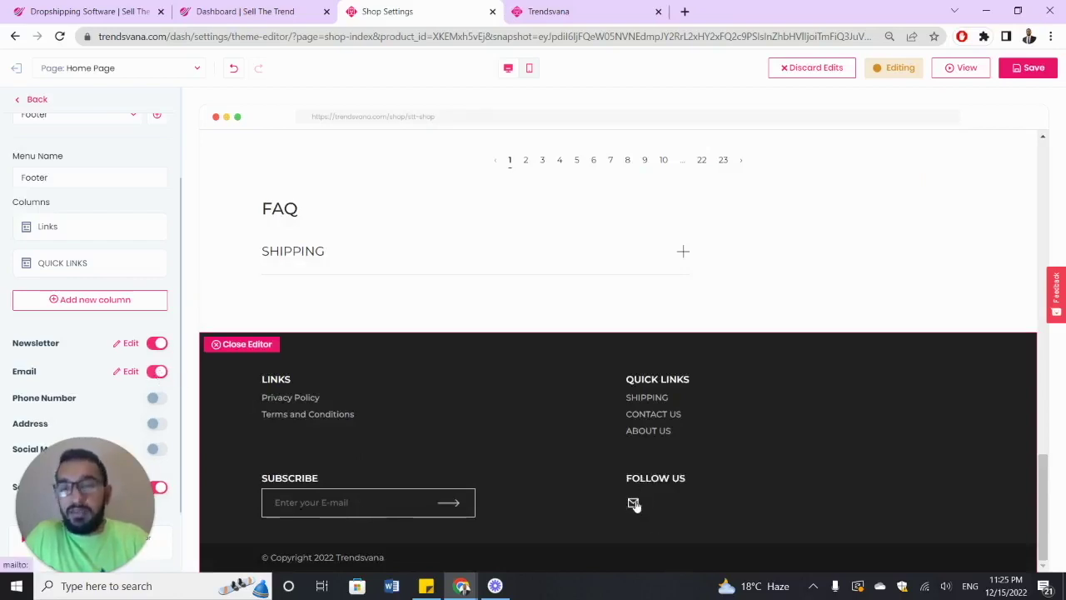
click(155, 401)
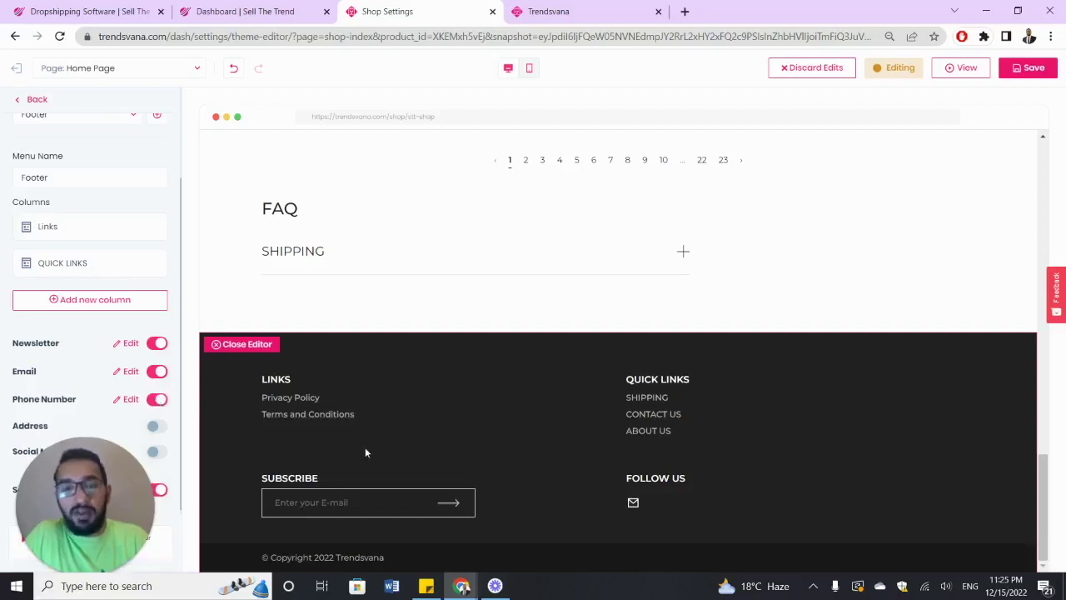
click(129, 399)
click(60, 190)
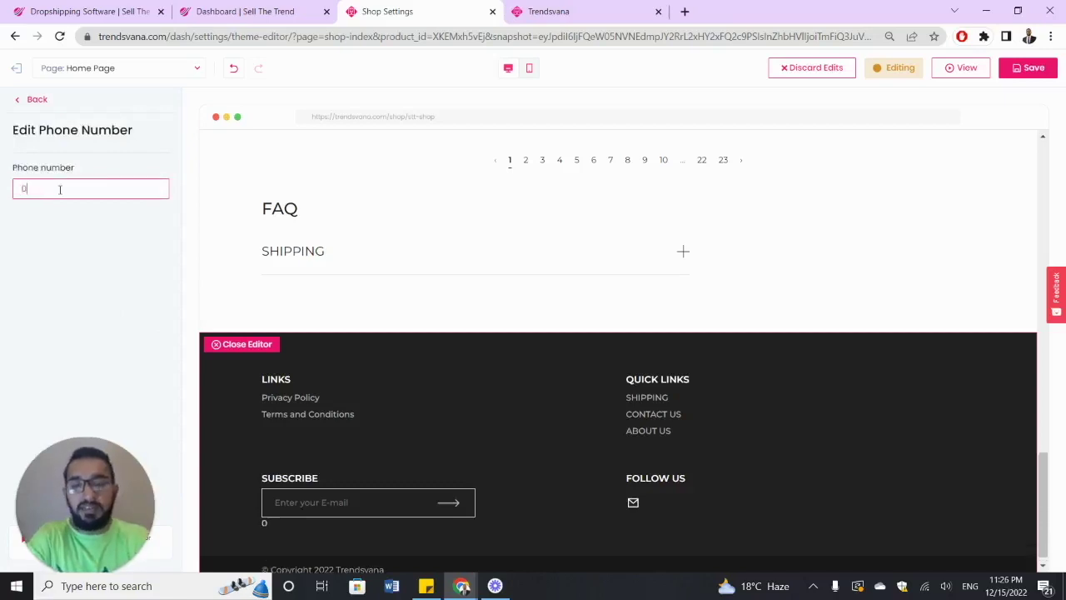
click(38, 103)
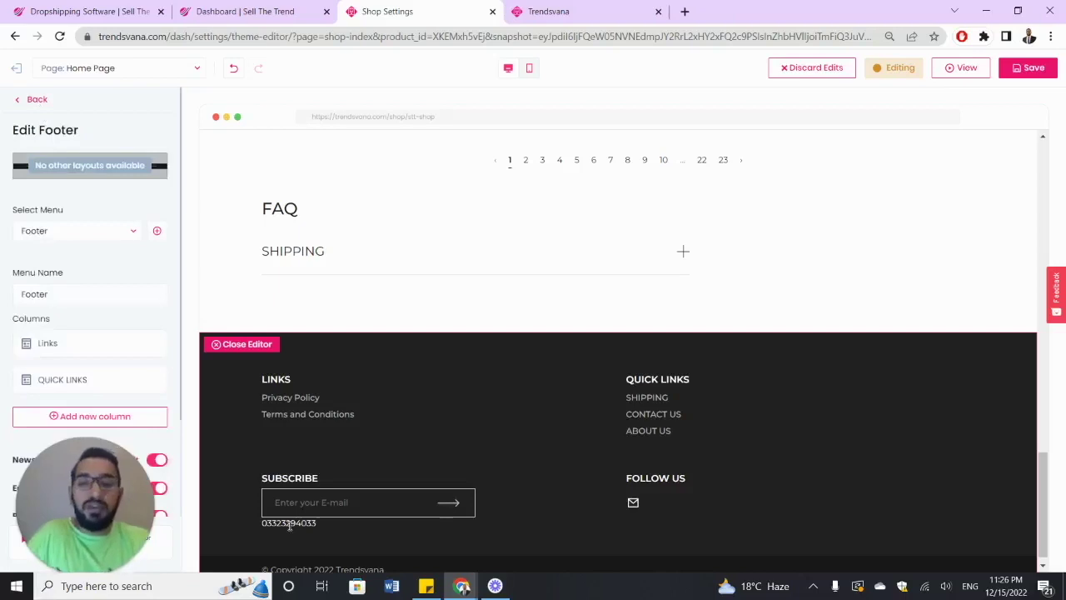
- Turn on the footer Address and fill in the store address
scroll(72, 303, down, 2)
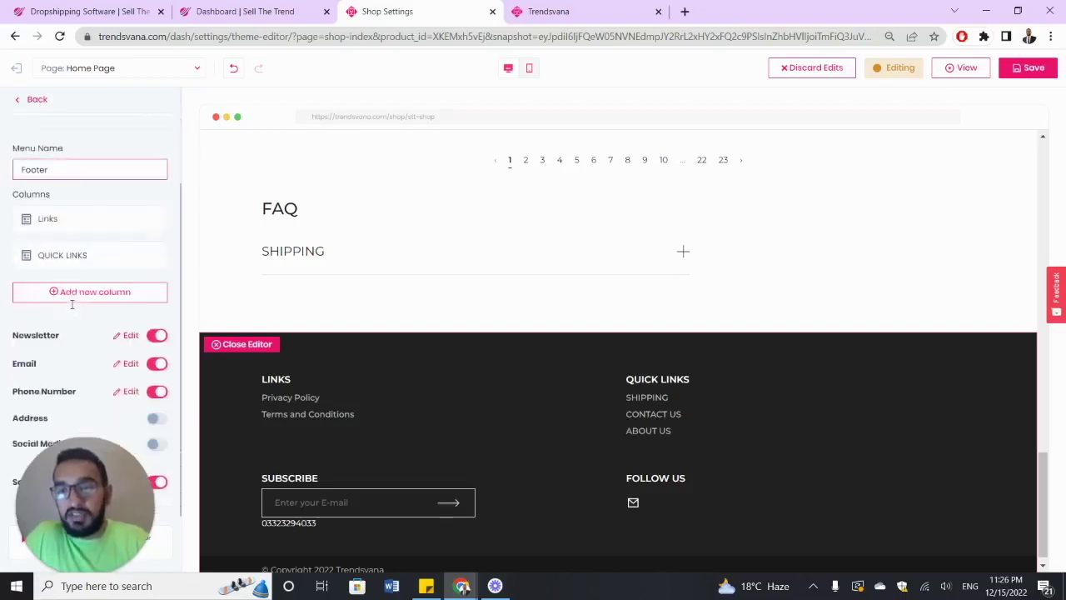
click(158, 419)
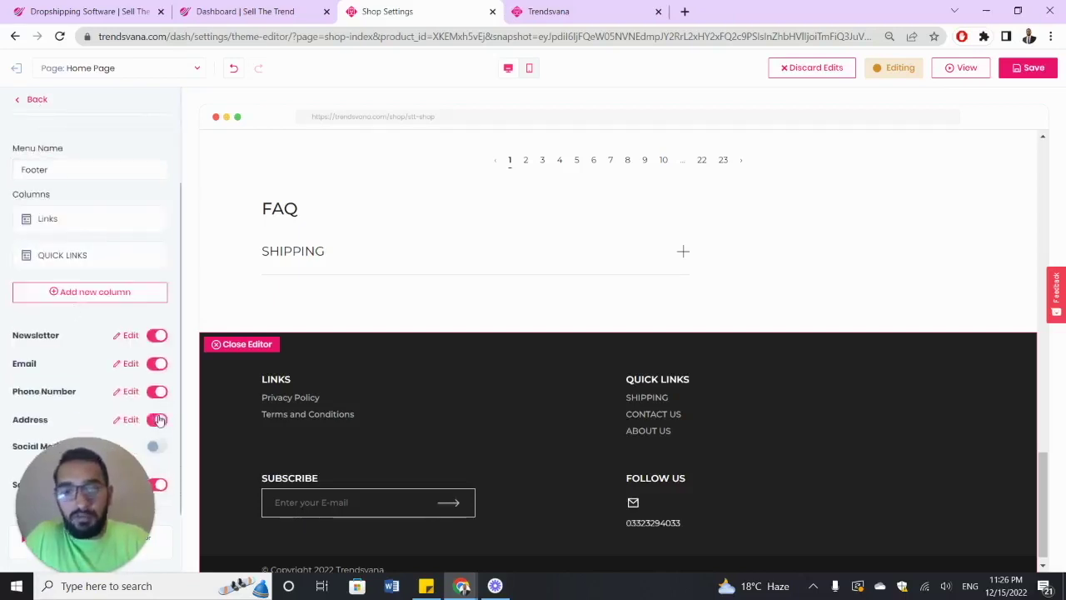
click(131, 419)
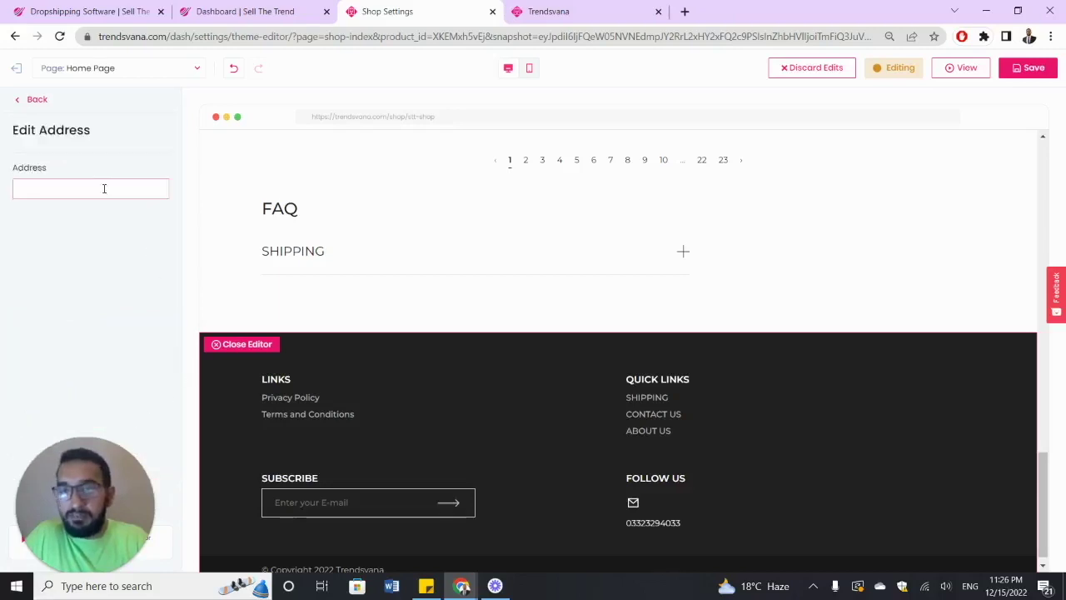
click(104, 189)
text(TET)
text(ST 123)
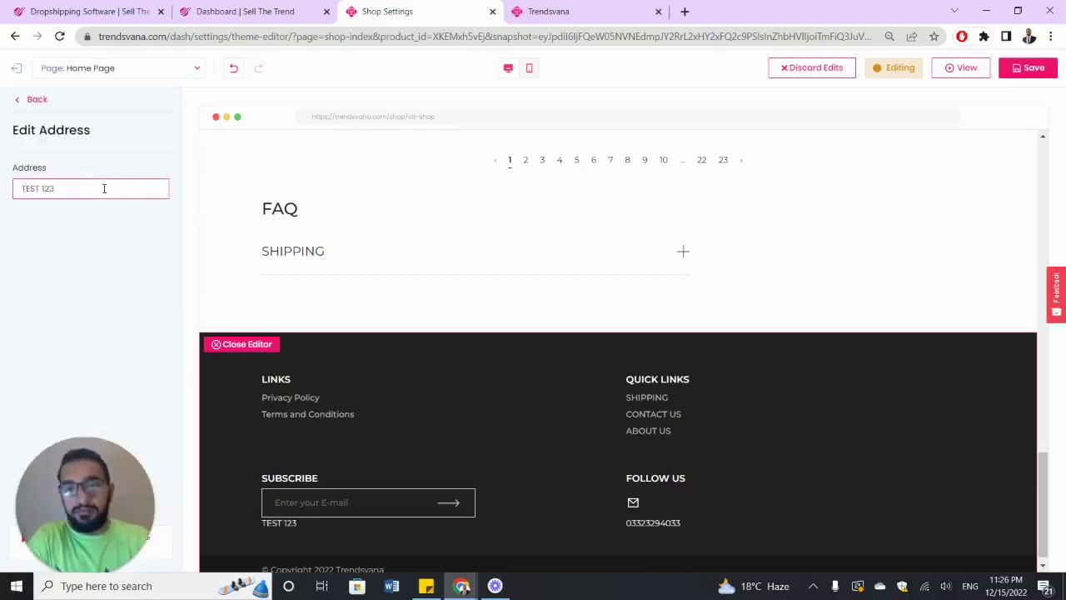
click(35, 99)
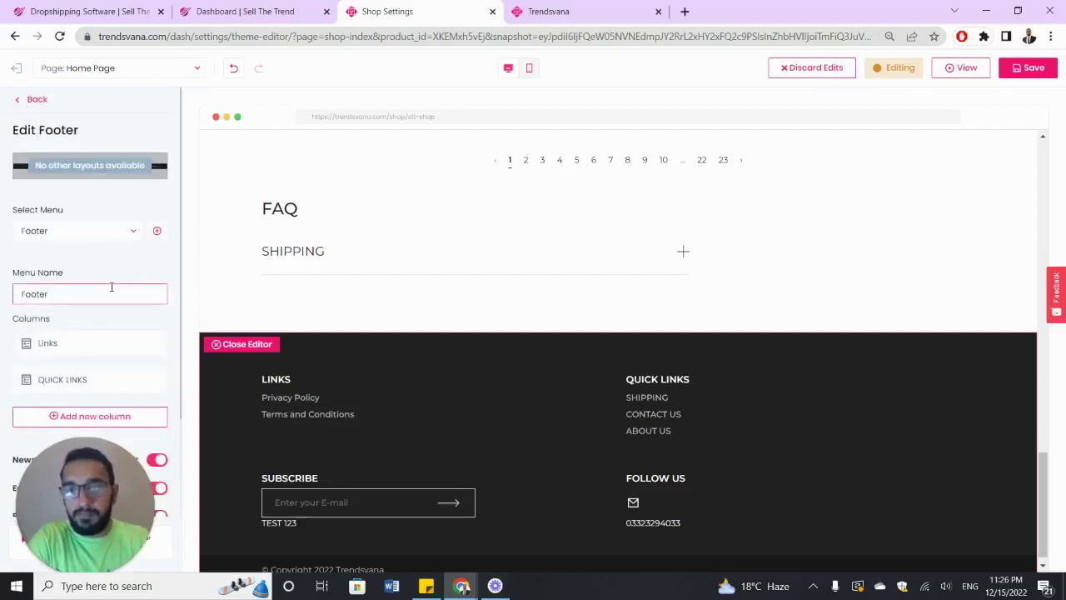
- Keep the newsletter placeholder text as is and switch on Social Media icons under Follow Us
scroll(111, 288, down, 2)
click(125, 332)
click(112, 242)
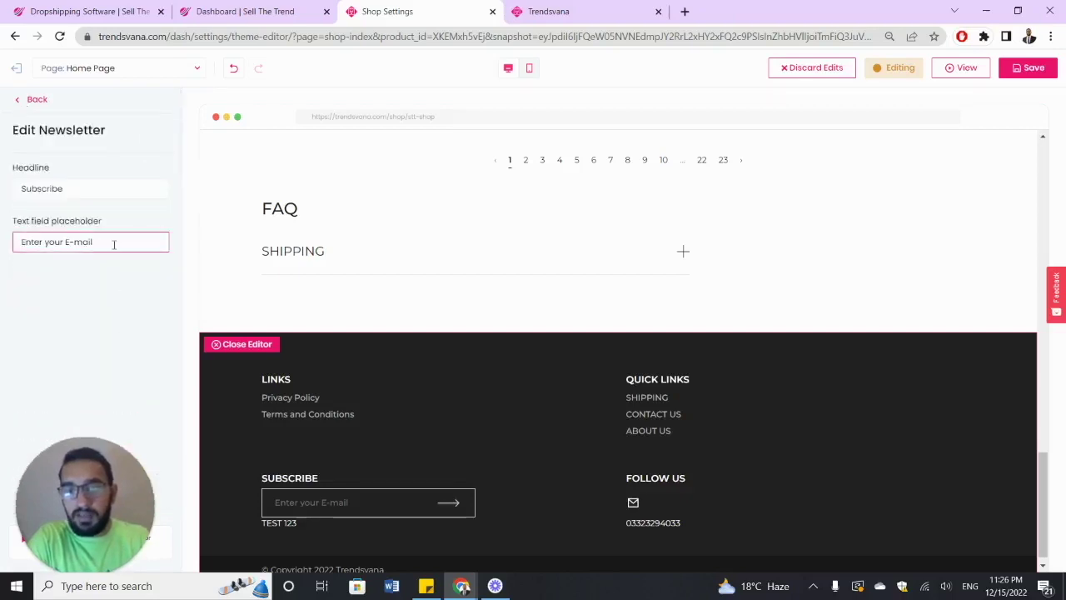
key(ctrl+a)
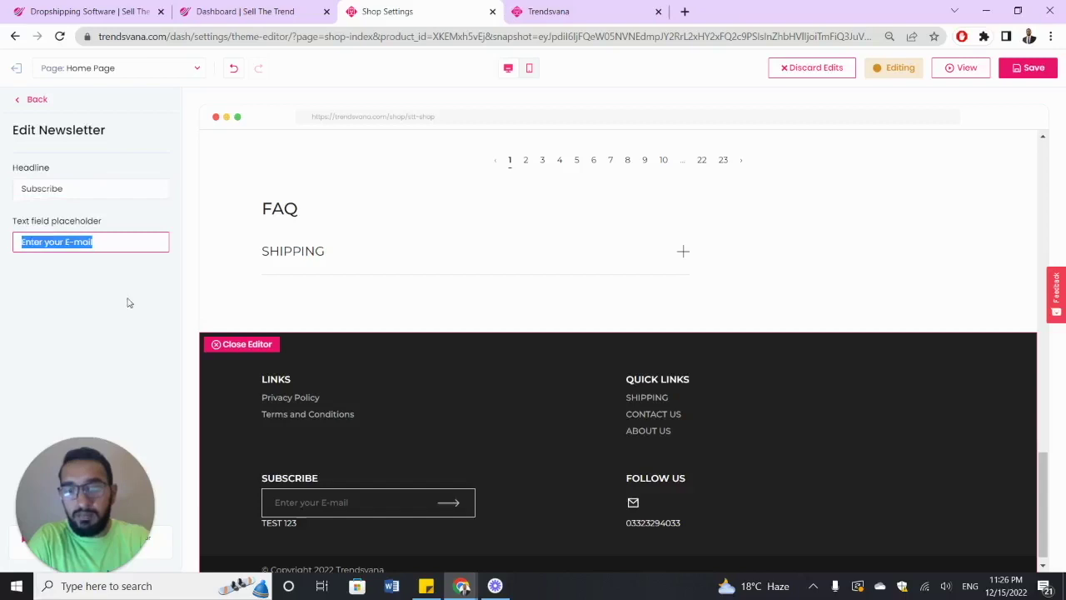
click(128, 290)
click(20, 104)
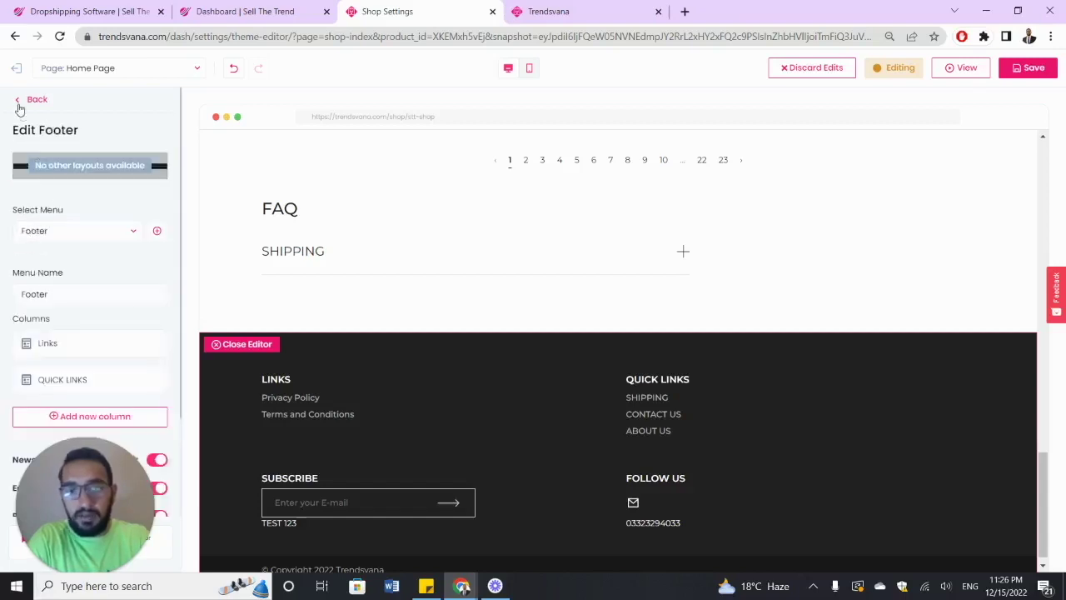
scroll(92, 316, down, 2)
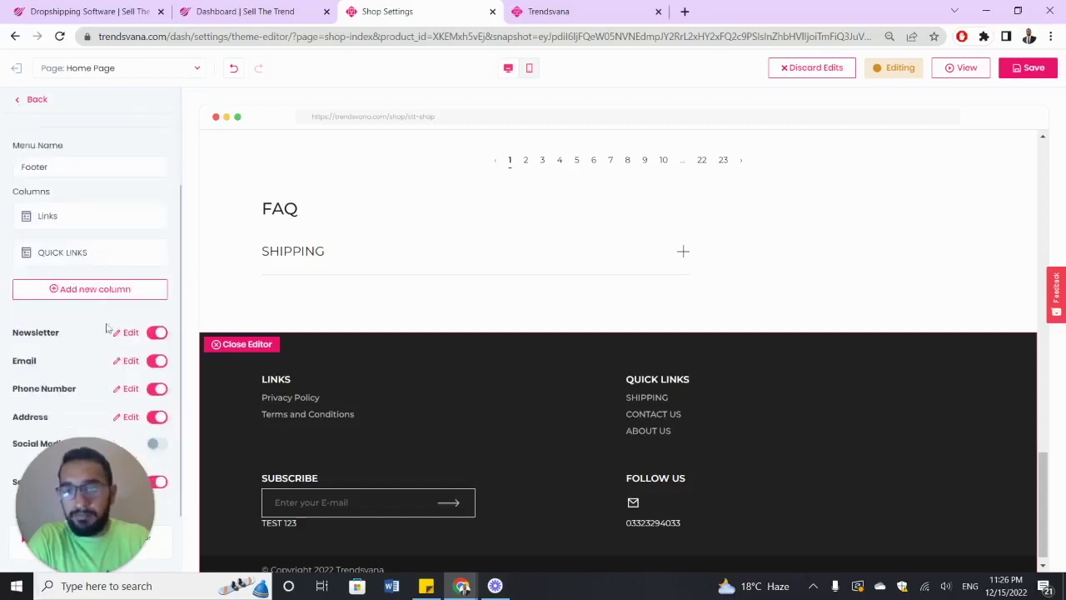
click(156, 444)
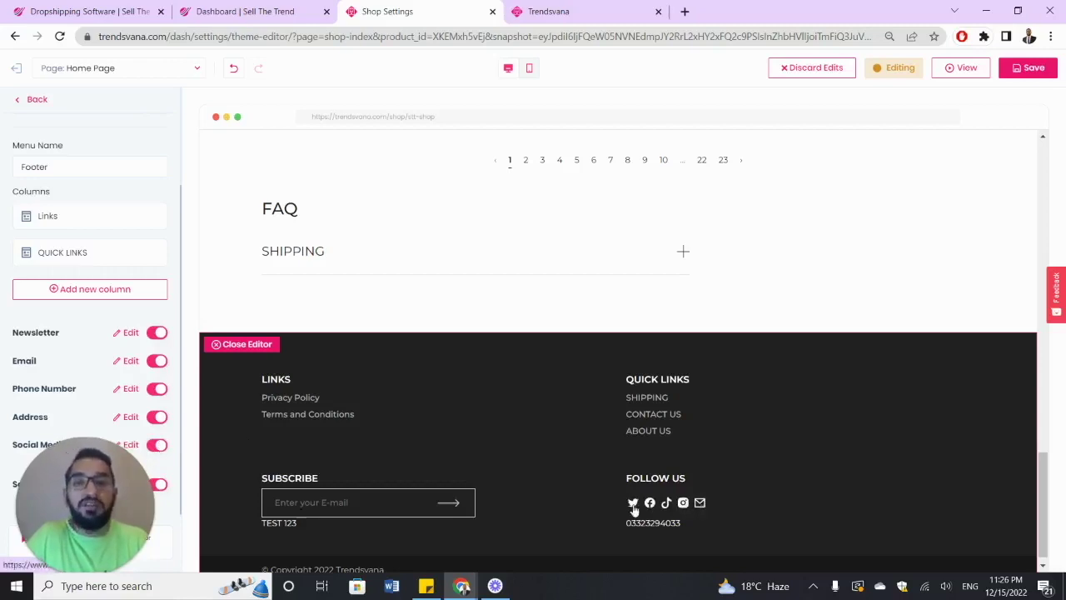
scroll(434, 426, down, 1)
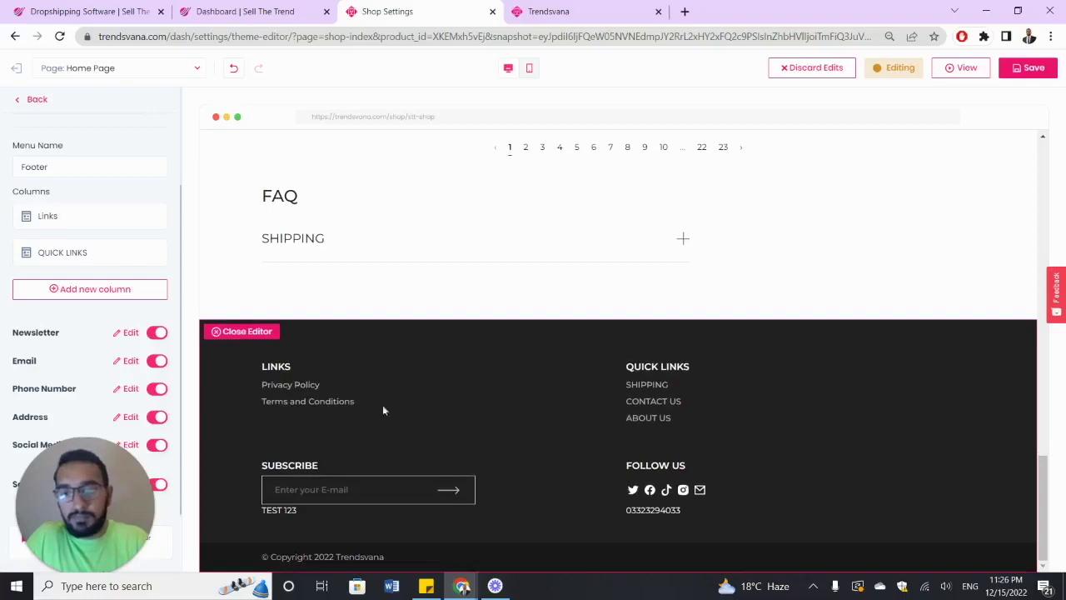
scroll(131, 350, up, 3)
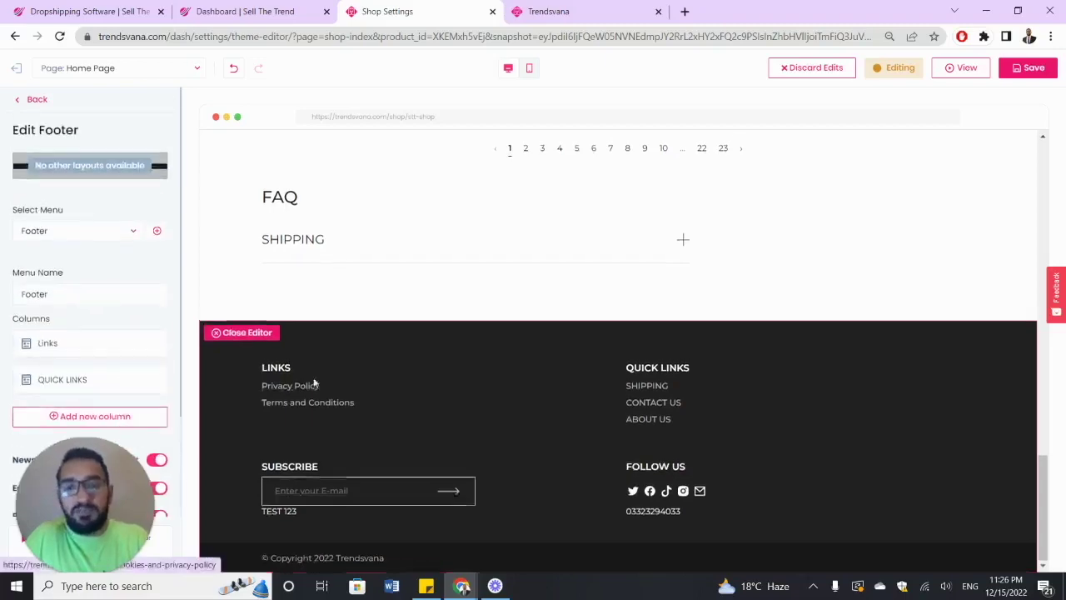
scroll(314, 383, up, 2)
scroll(314, 382, up, 15)
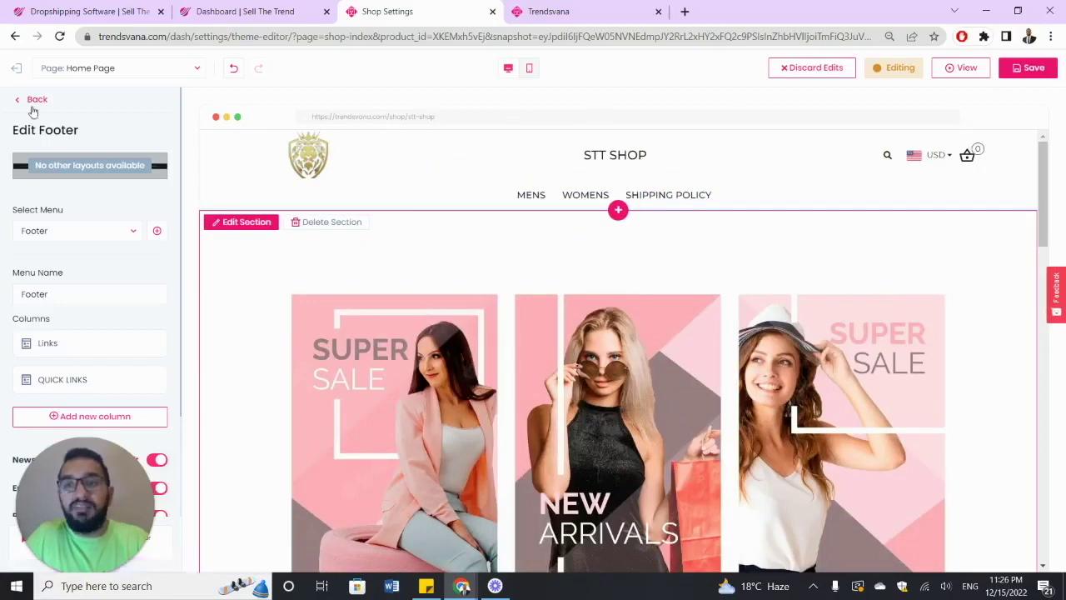
- From Page Sections, add a Collection Viewer section via the + just below the header
click(32, 101)
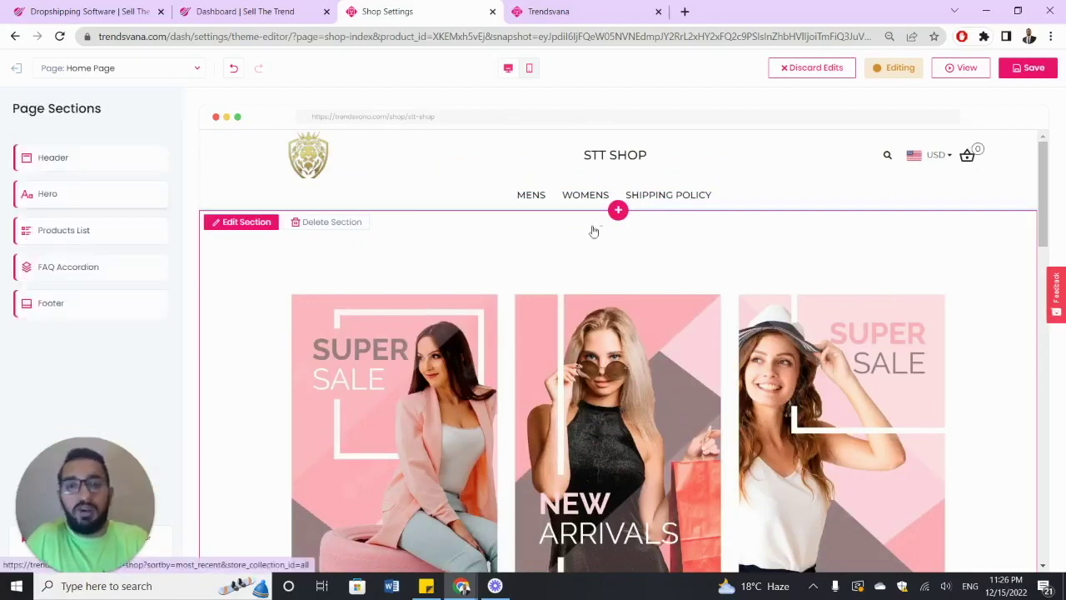
click(617, 212)
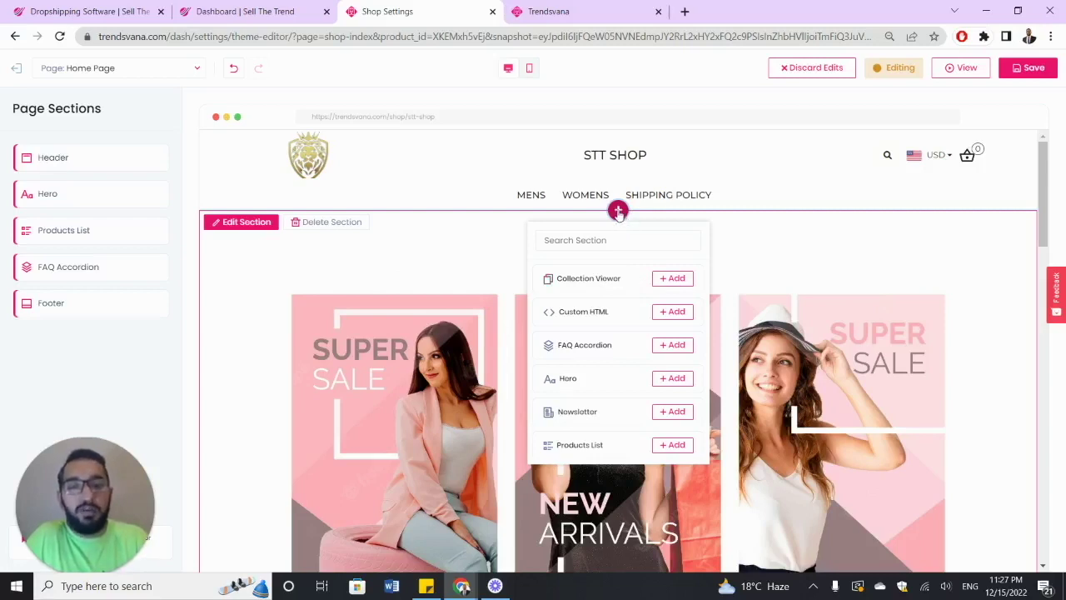
click(675, 282)
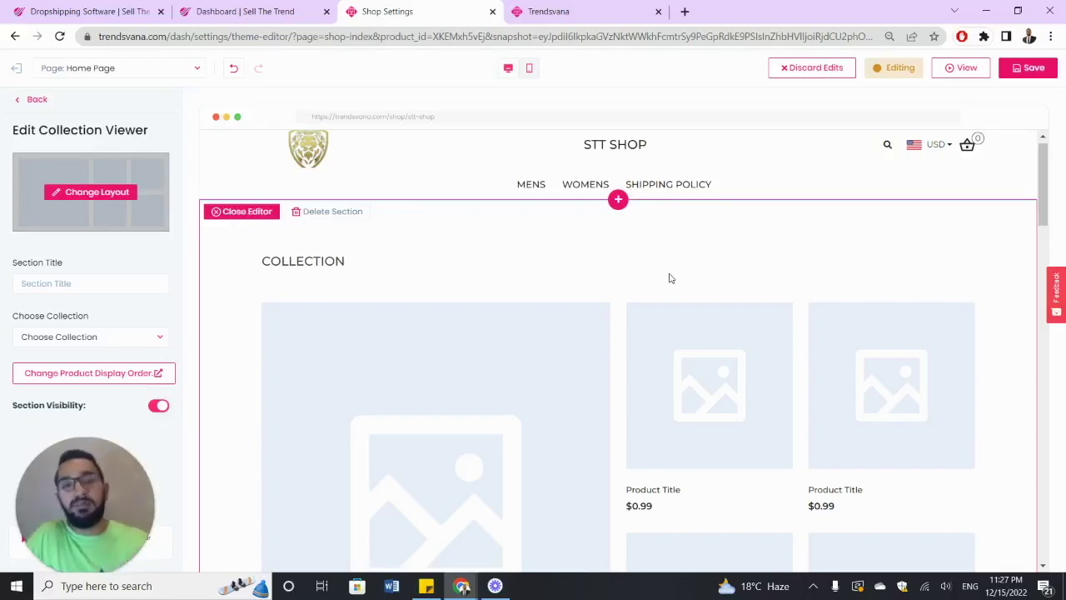
scroll(671, 277, down, 5)
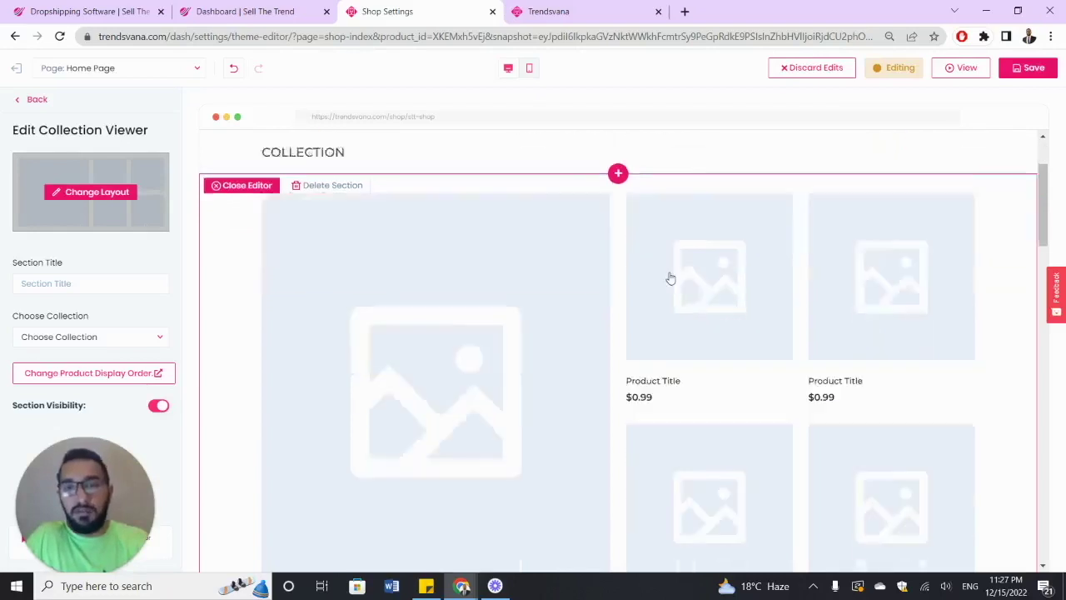
scroll(670, 276, up, 5)
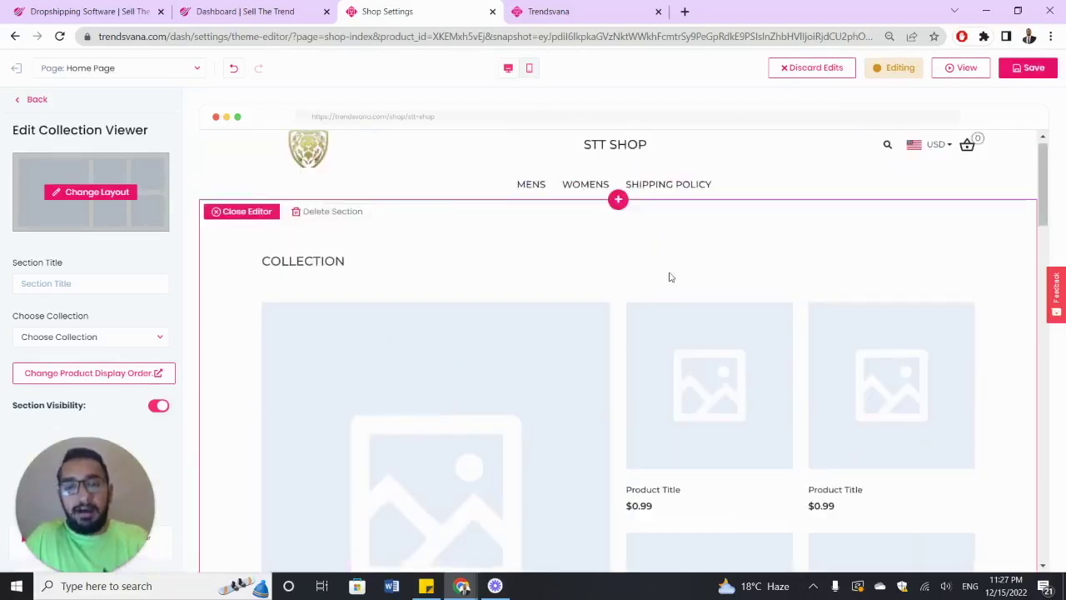
scroll(671, 277, down, 5)
scroll(669, 278, up, 4)
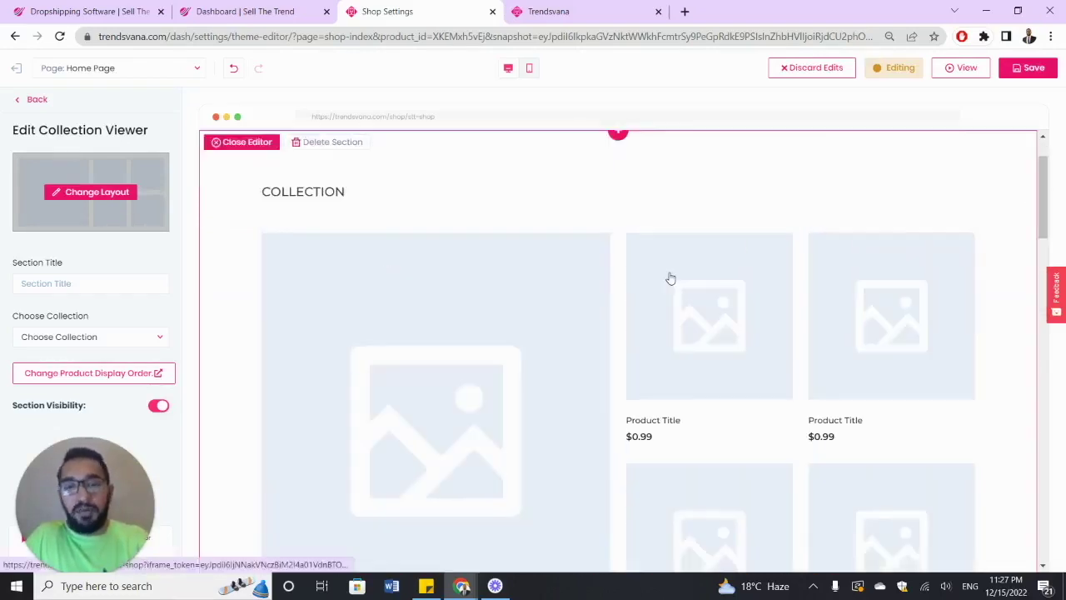
scroll(496, 260, down, 1)
scroll(497, 259, up, 1)
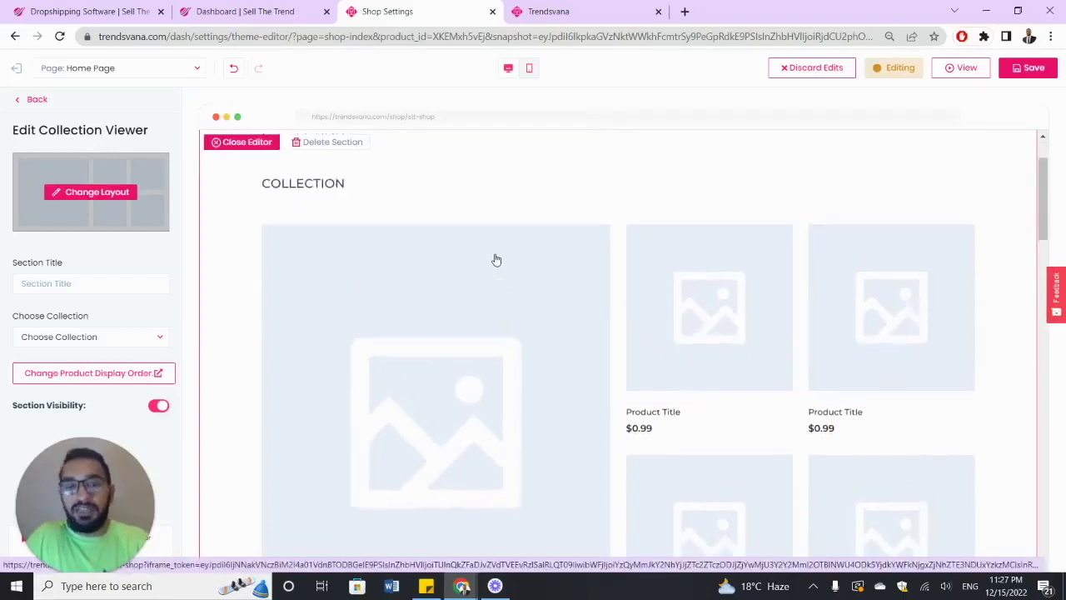
- Switch the collection section to a single-row carousel layout and title it COLLECTIONS PAGE
click(112, 193)
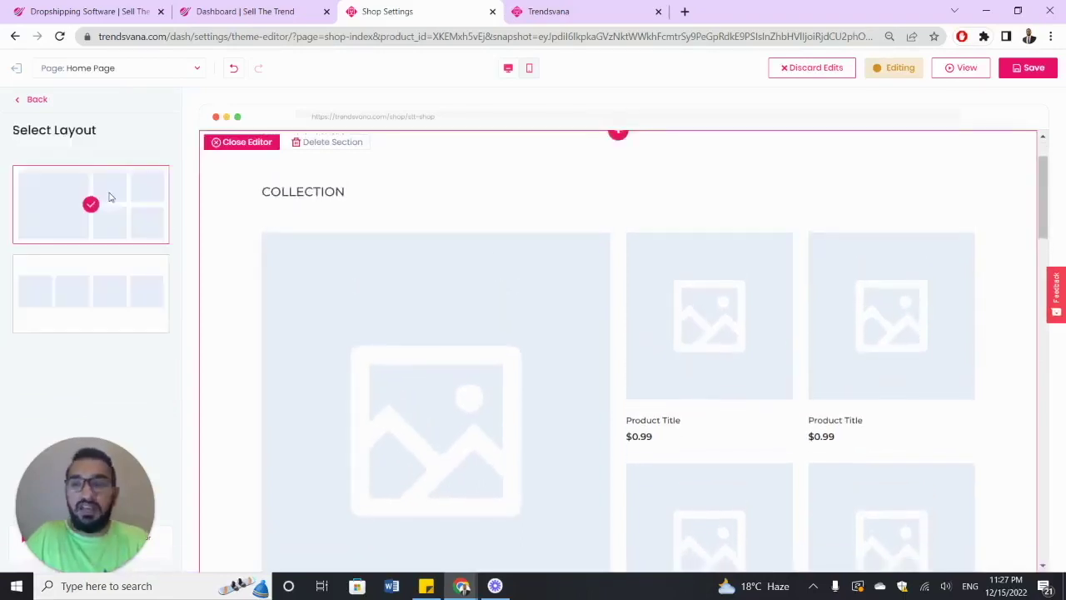
click(121, 278)
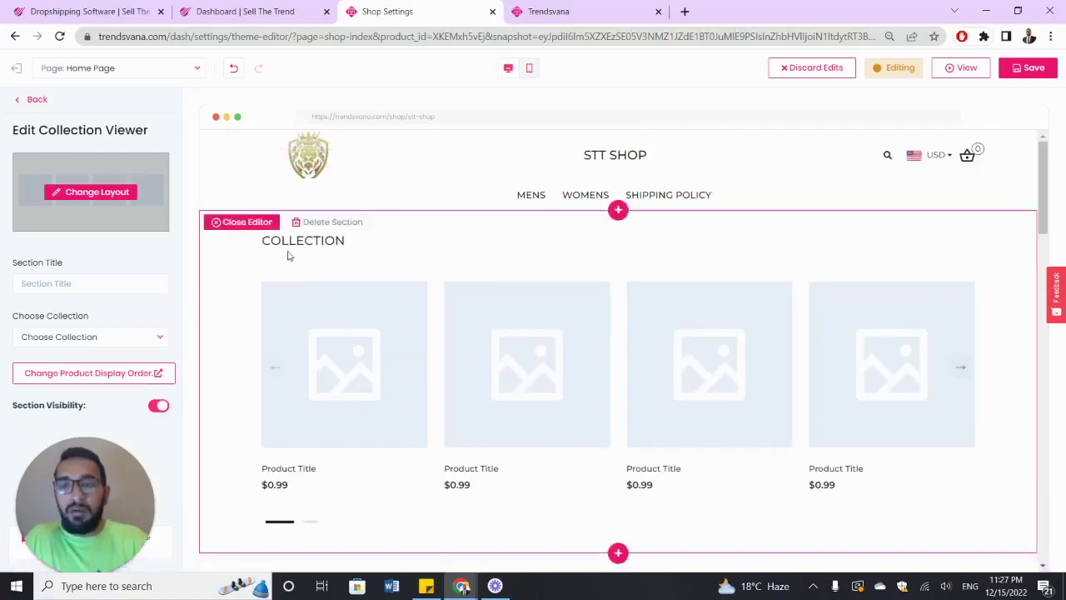
click(111, 284)
text(CAR)
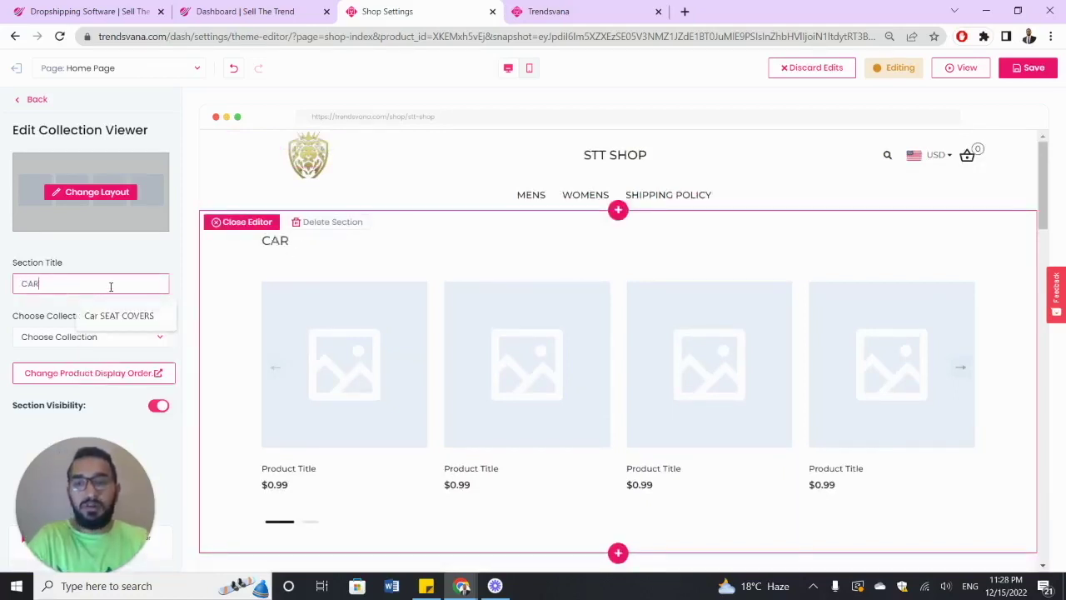
key(BackSpace)
key(BackSpace)
key(BackSpace)
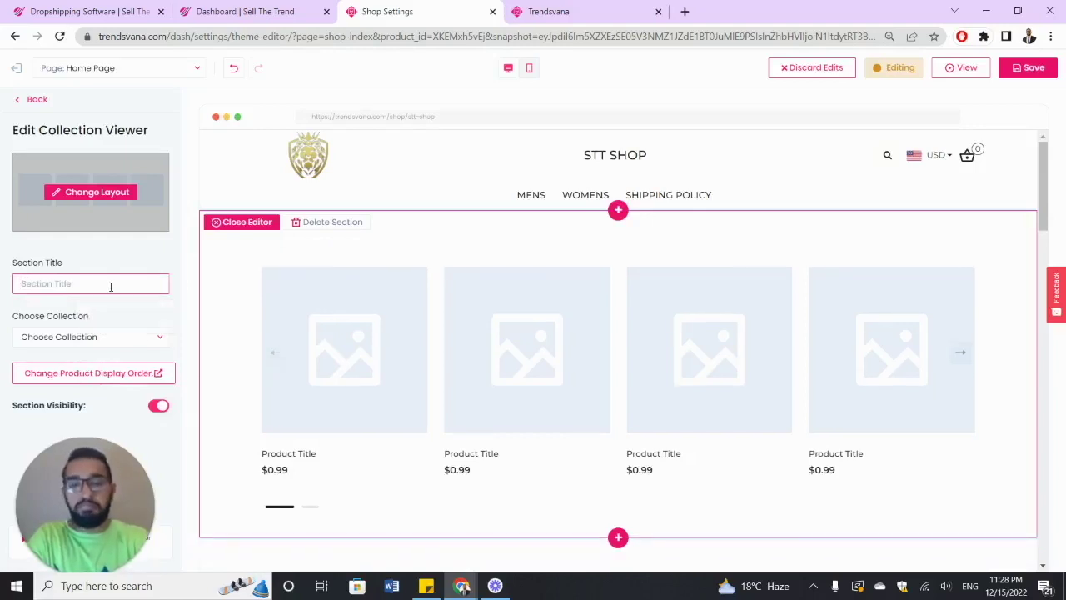
text(COLLECTIONS PAGE)
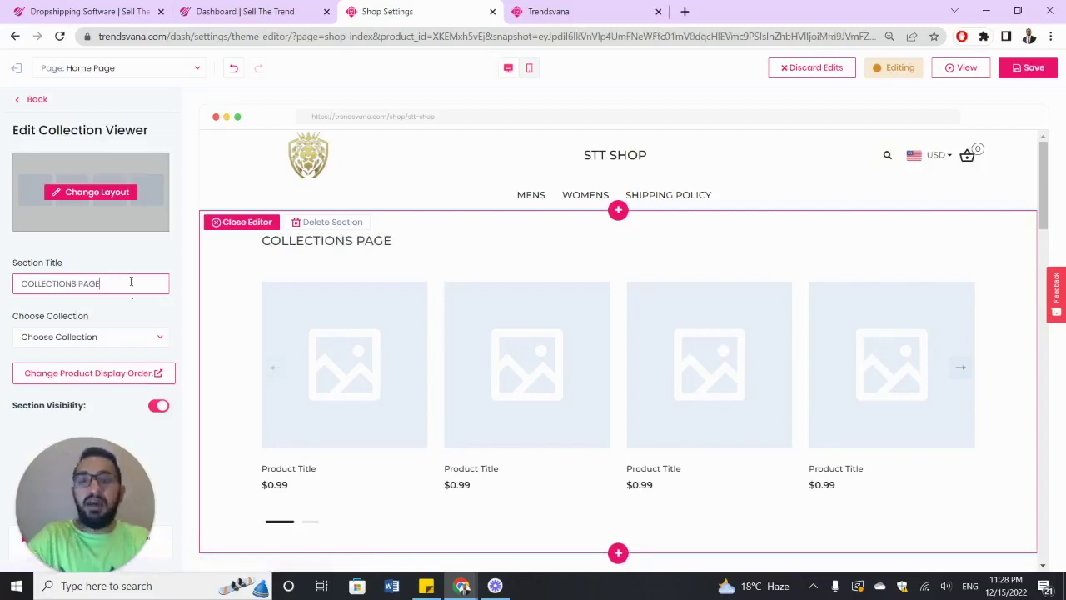
- Choose Mens Clothing as the collection shown in the section
click(156, 339)
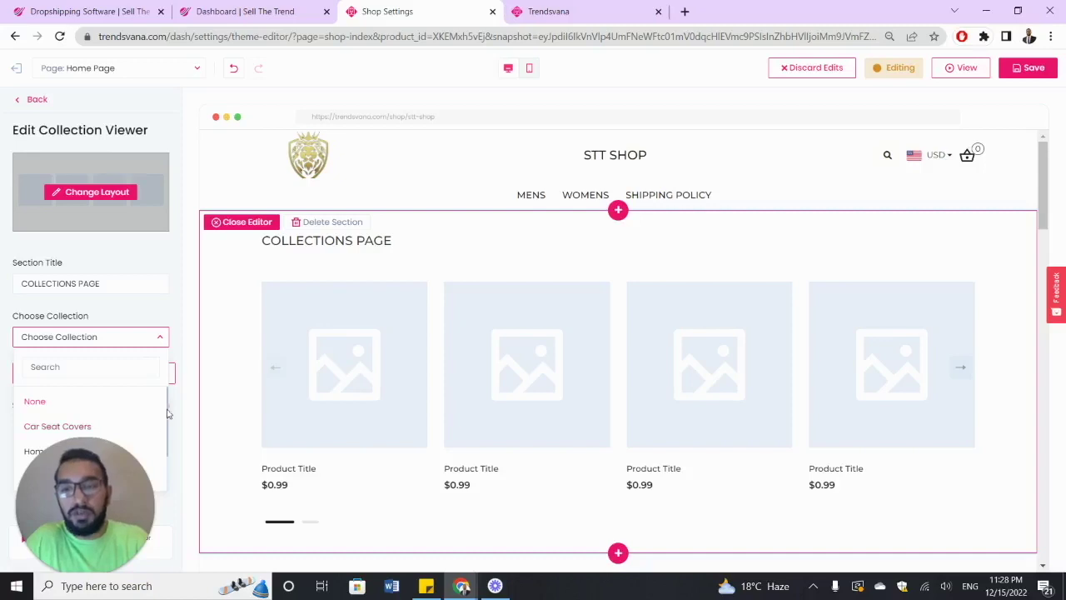
drag(167, 410, 167, 449)
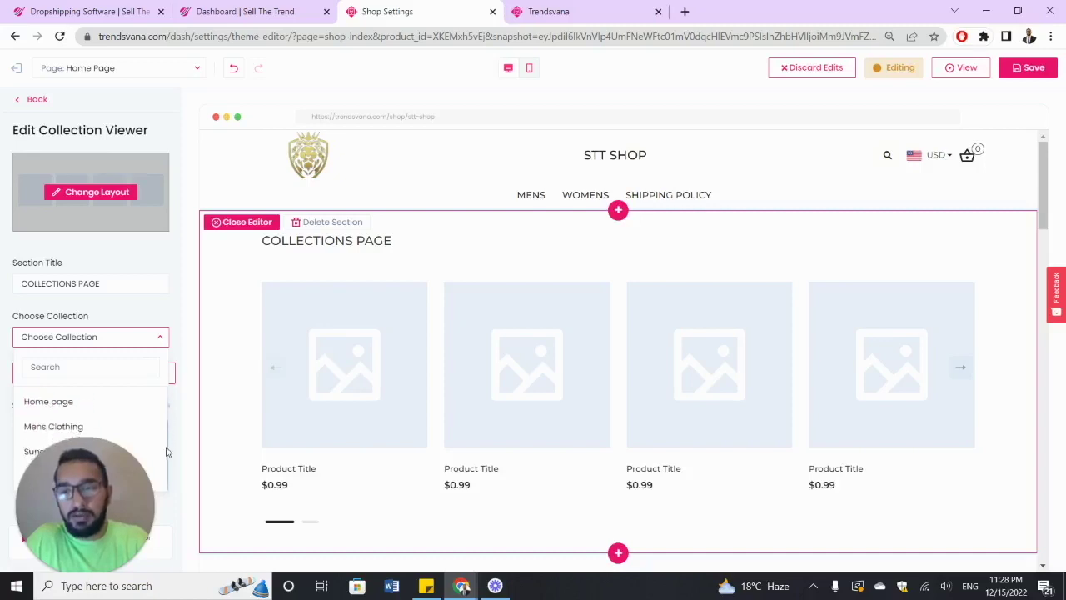
scroll(150, 423, up, 1)
scroll(146, 425, down, 1)
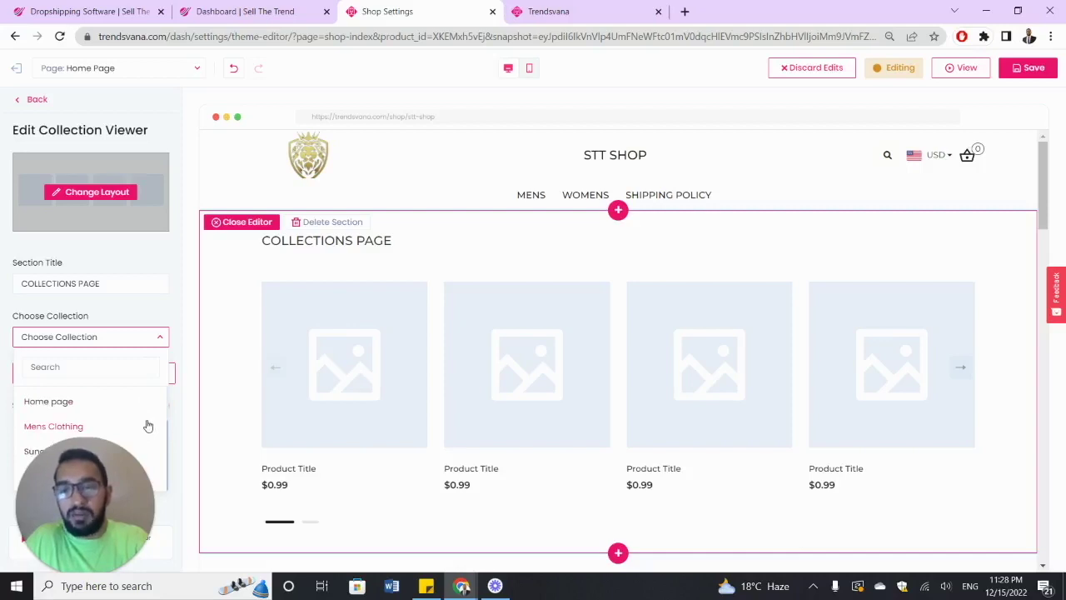
click(152, 427)
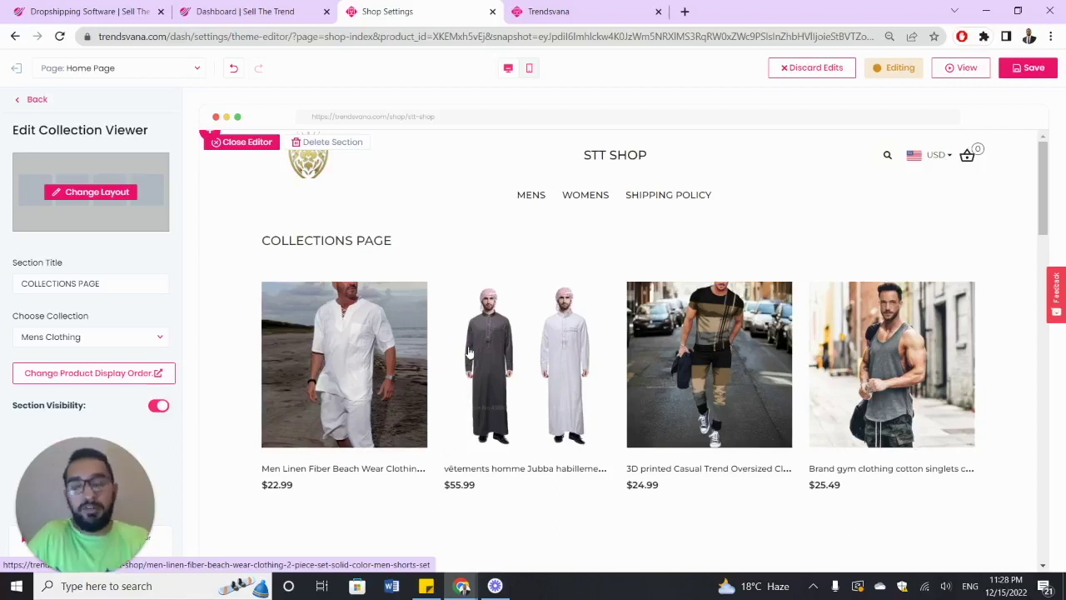
- Replace the section title with MENS CLOTHING
click(124, 283)
key(ctrl+a)
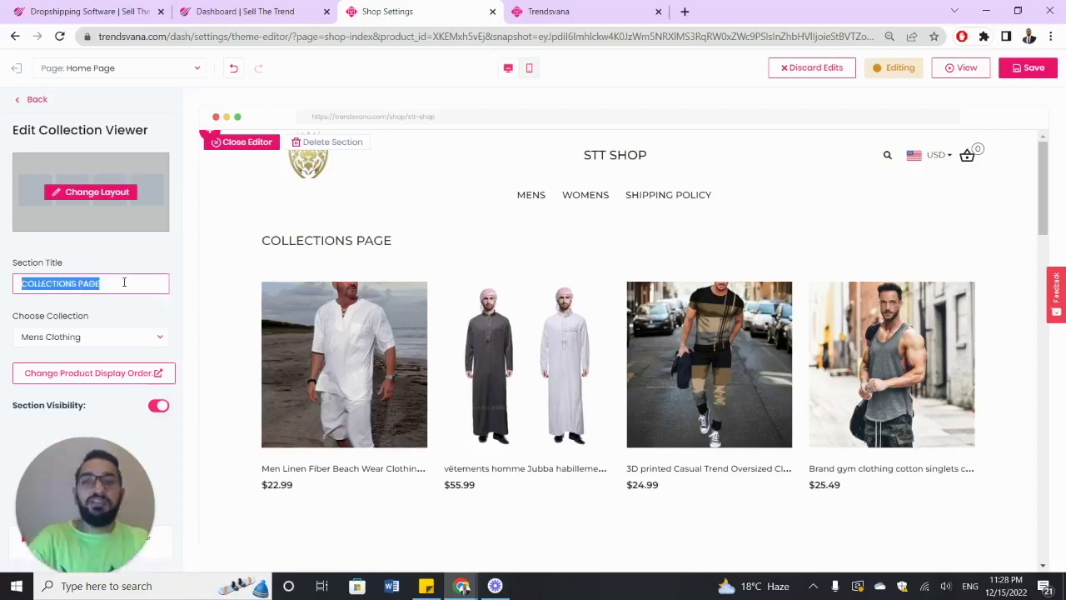
text(MENS CLOTHING)
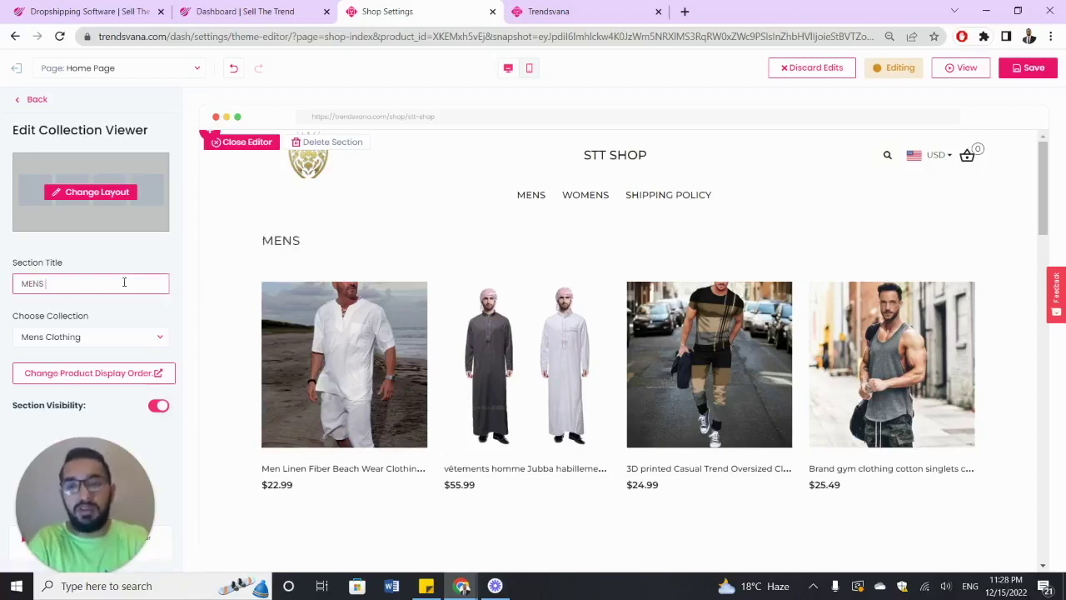
click(133, 253)
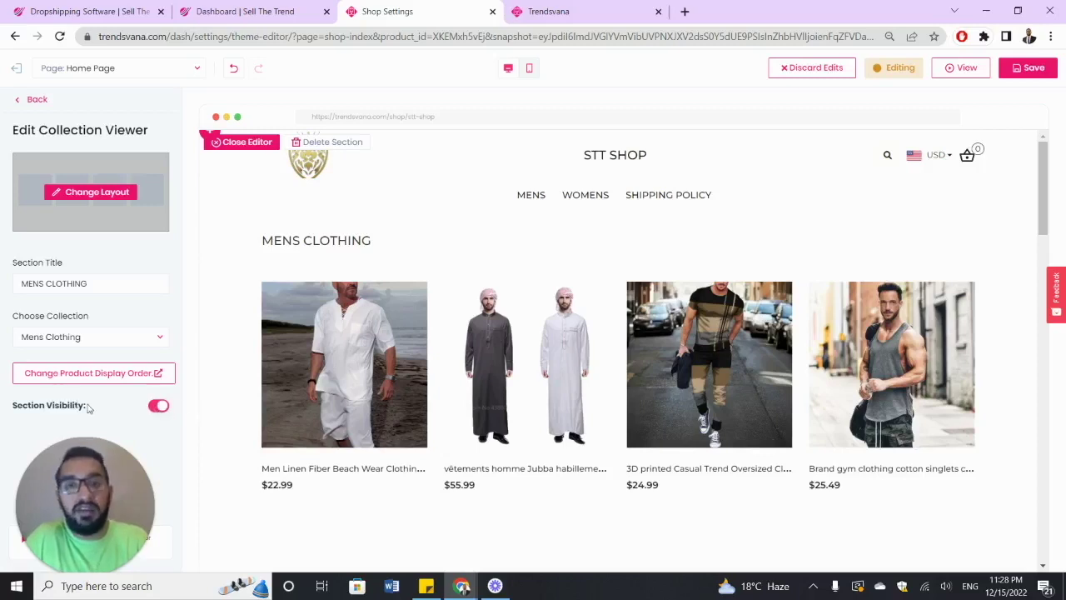
- Toggle the section's visibility off and back on while checking the page preview
click(160, 408)
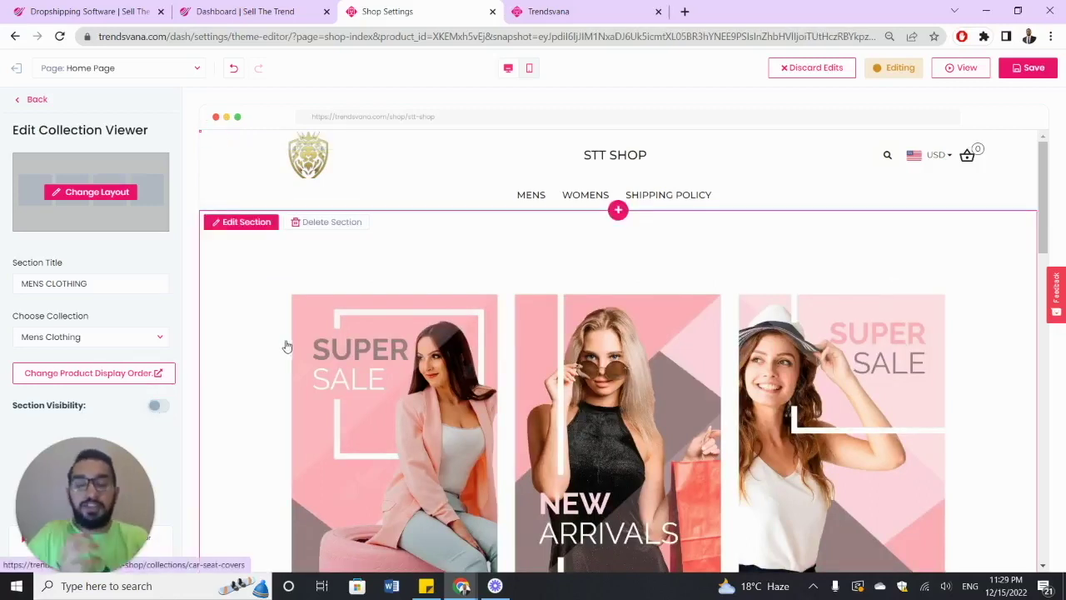
click(160, 405)
scroll(333, 325, down, 4)
scroll(333, 325, up, 2)
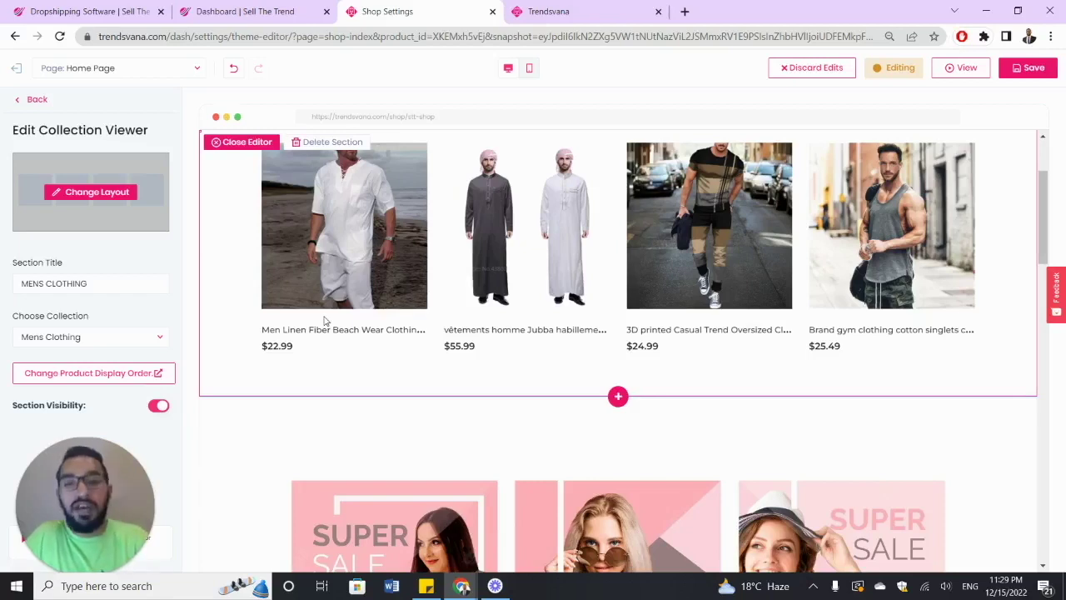
scroll(325, 321, up, 2)
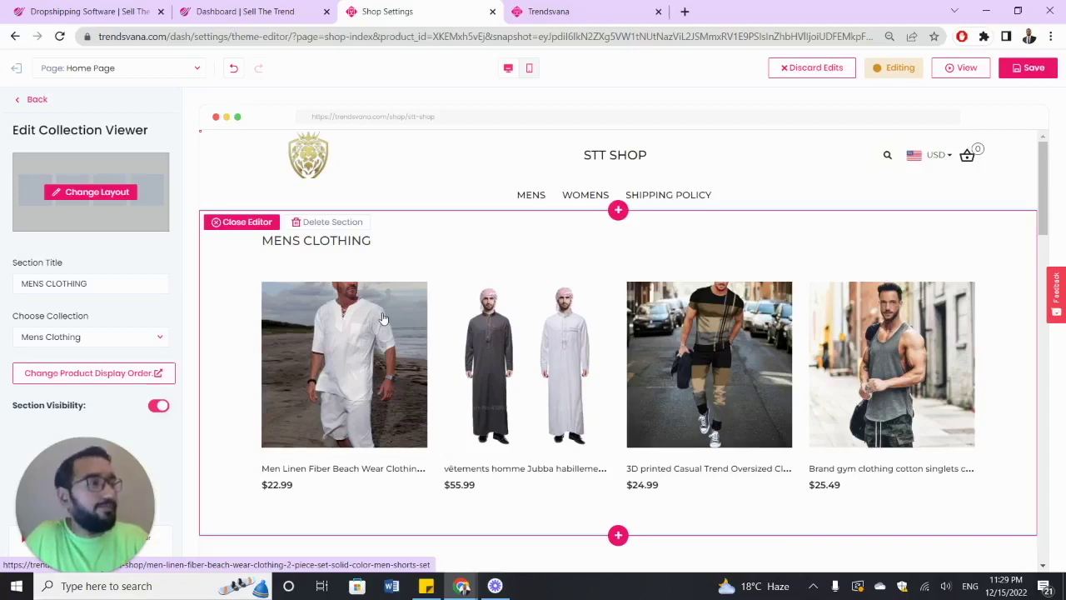
scroll(404, 309, down, 2)
scroll(401, 310, up, 2)
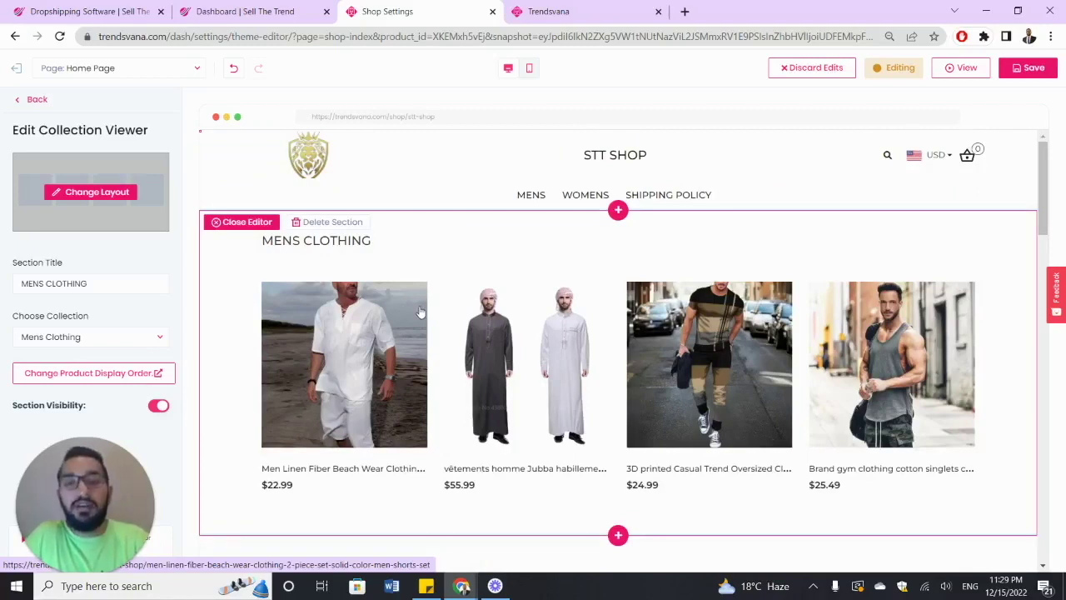
scroll(423, 308, down, 6)
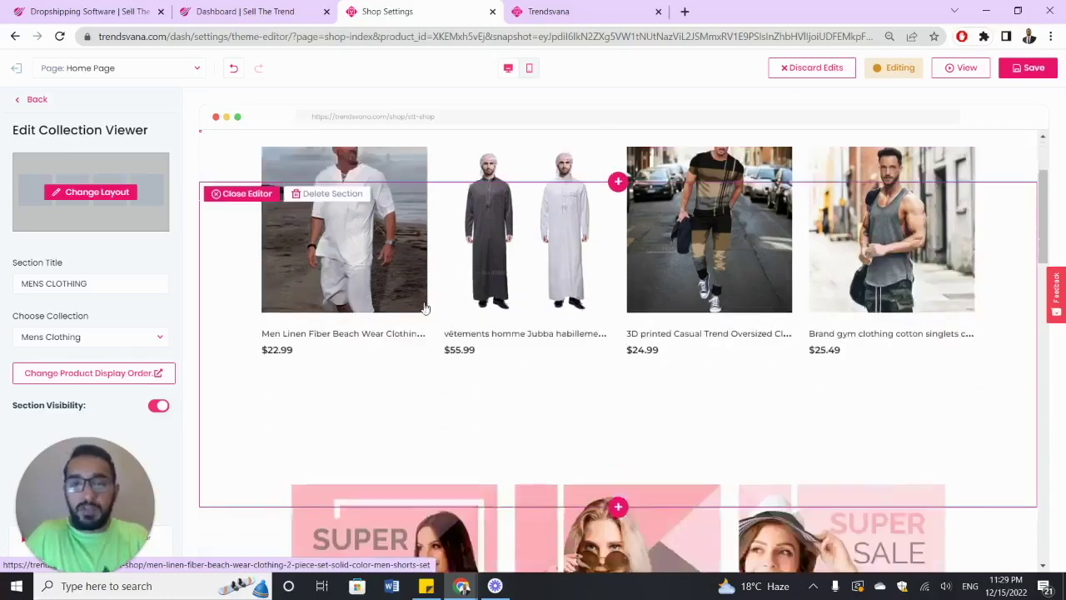
scroll(425, 308, up, 8)
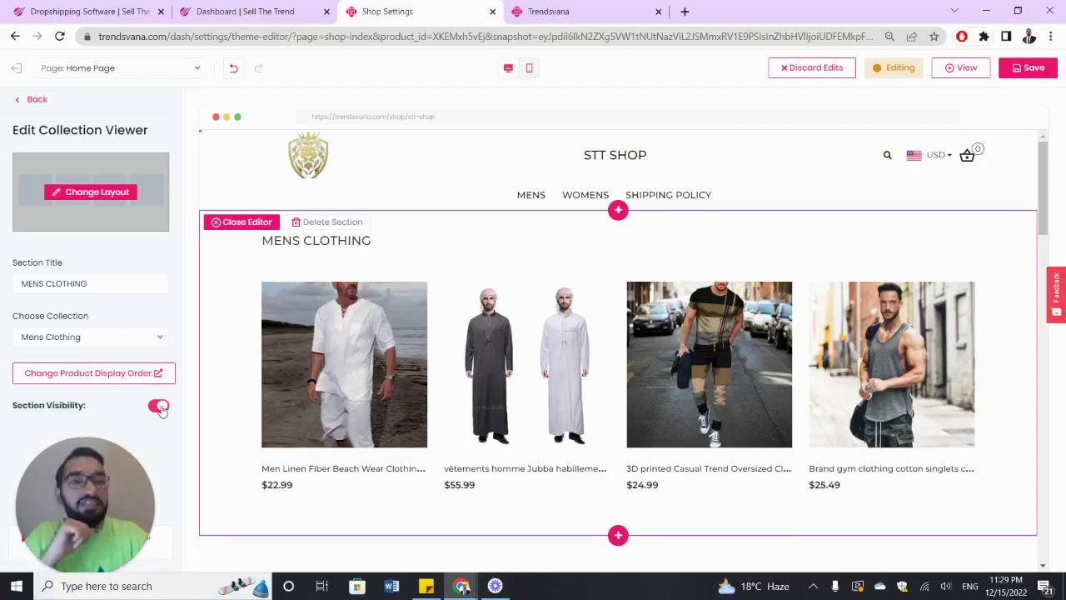
- Hide the MENS CLOTHING section and go back to the page sections list
click(158, 407)
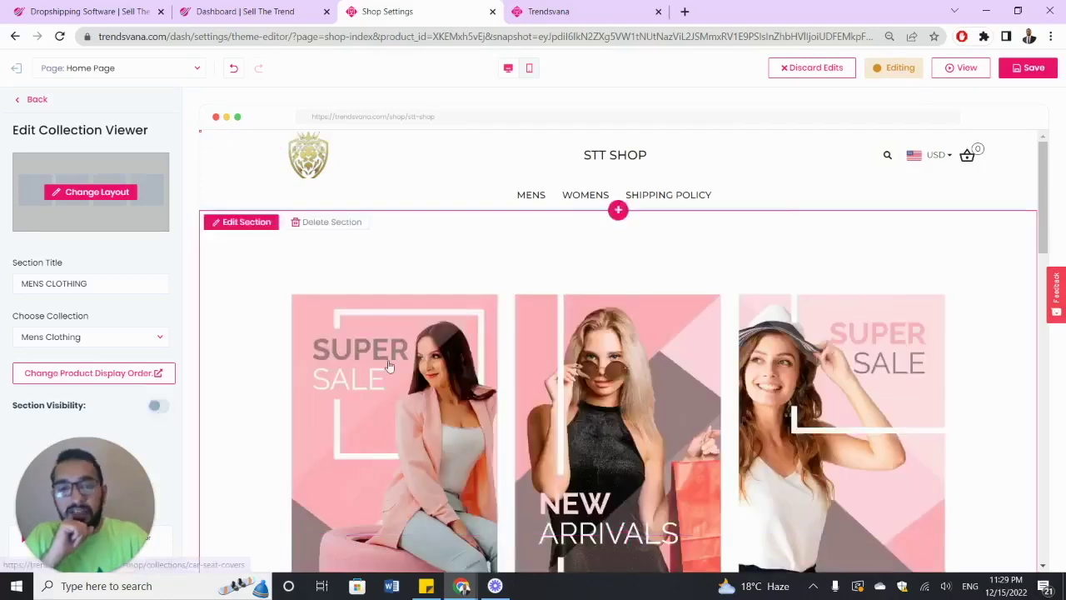
scroll(441, 336, down, 2)
scroll(538, 327, up, 2)
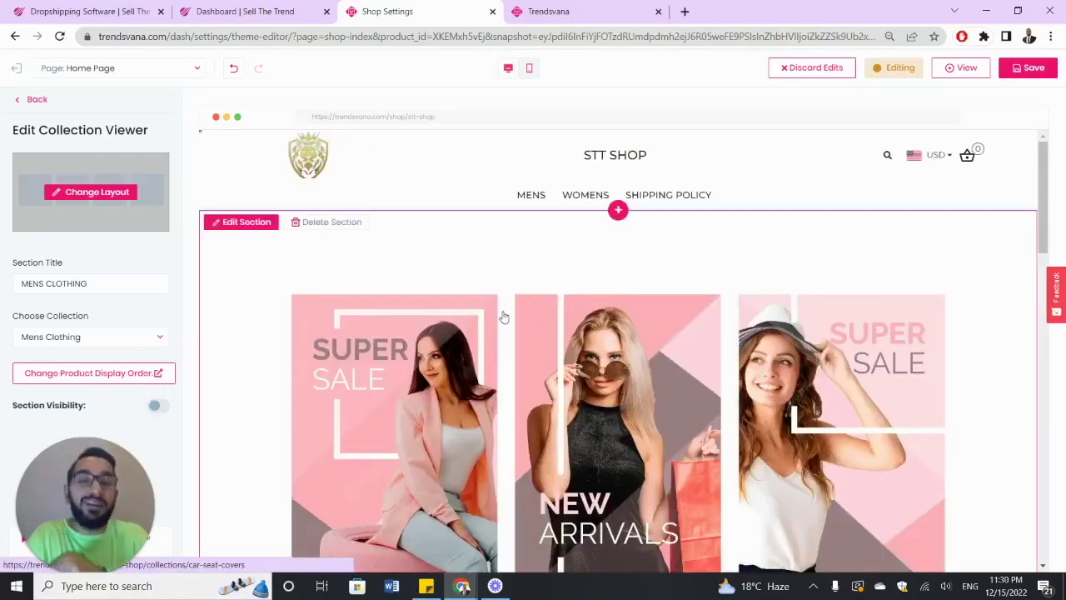
click(32, 100)
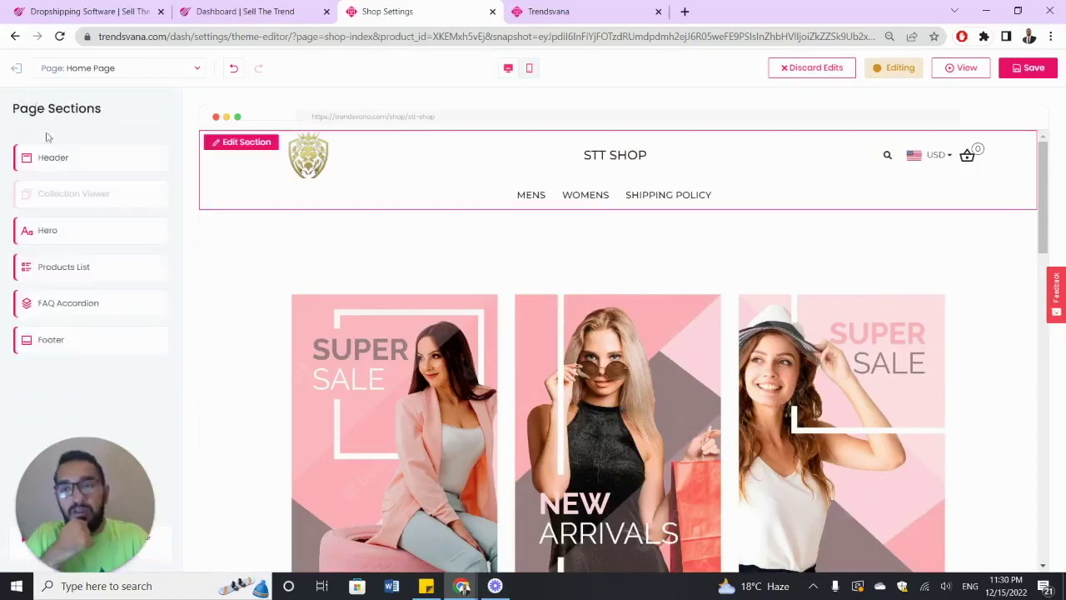
click(70, 230)
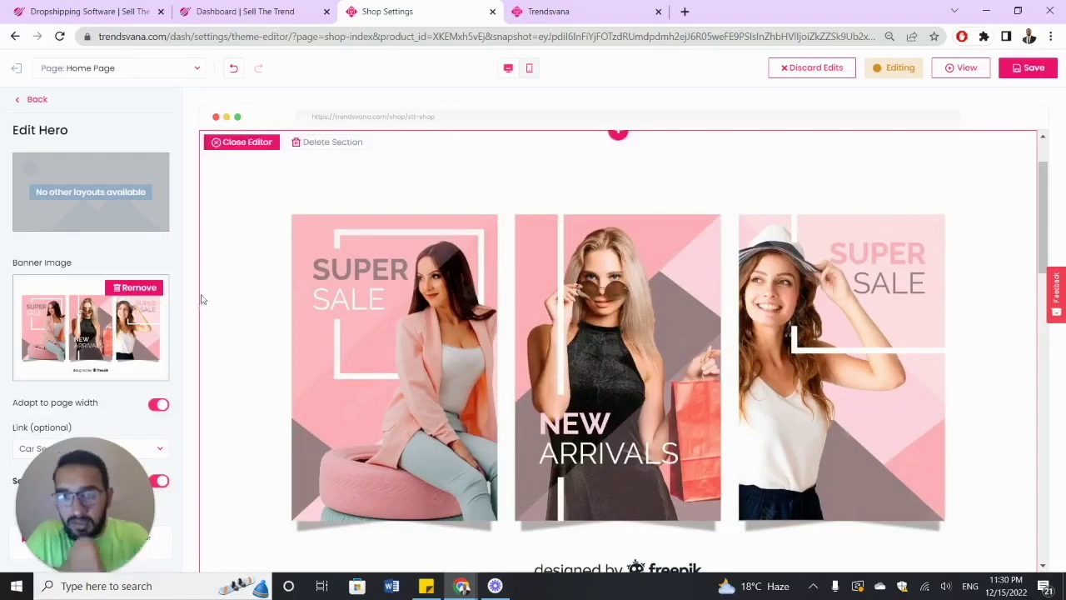
click(160, 482)
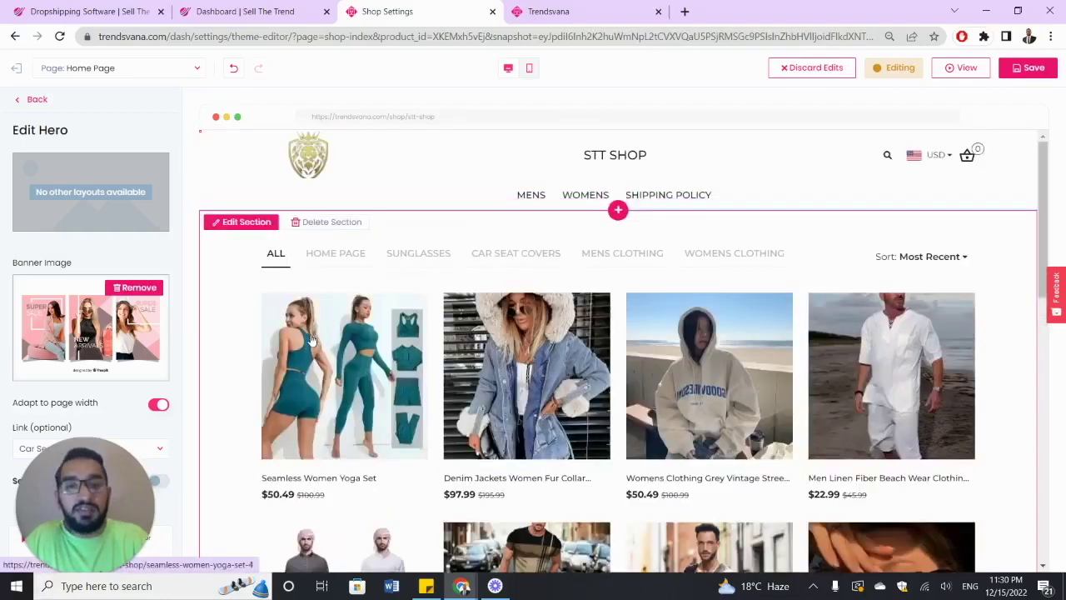
click(160, 482)
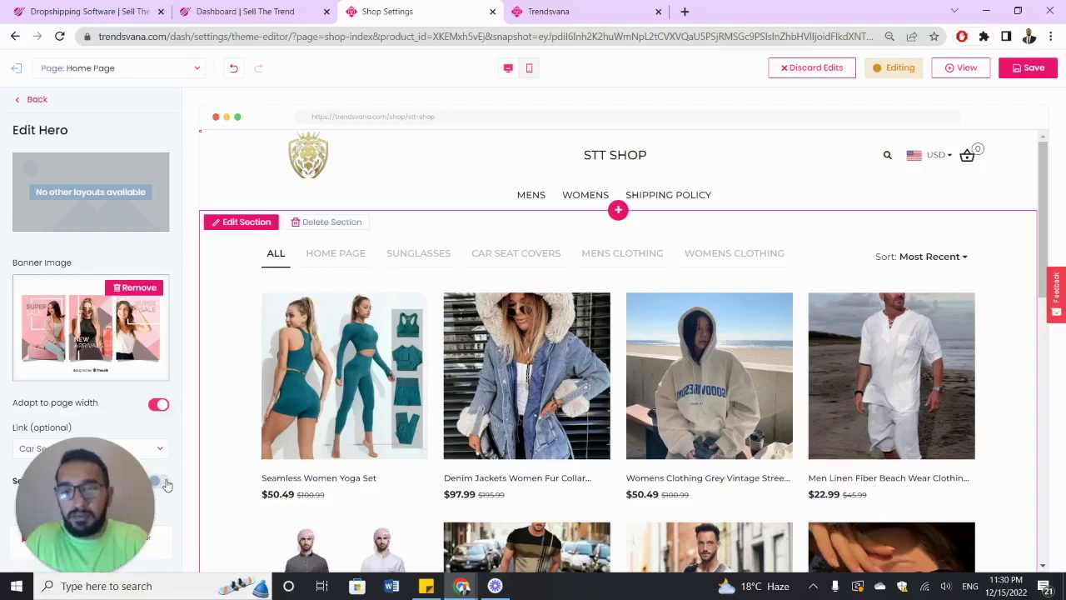
scroll(381, 371, down, 2)
scroll(382, 371, up, 3)
scroll(380, 370, down, 4)
scroll(380, 371, up, 4)
click(45, 101)
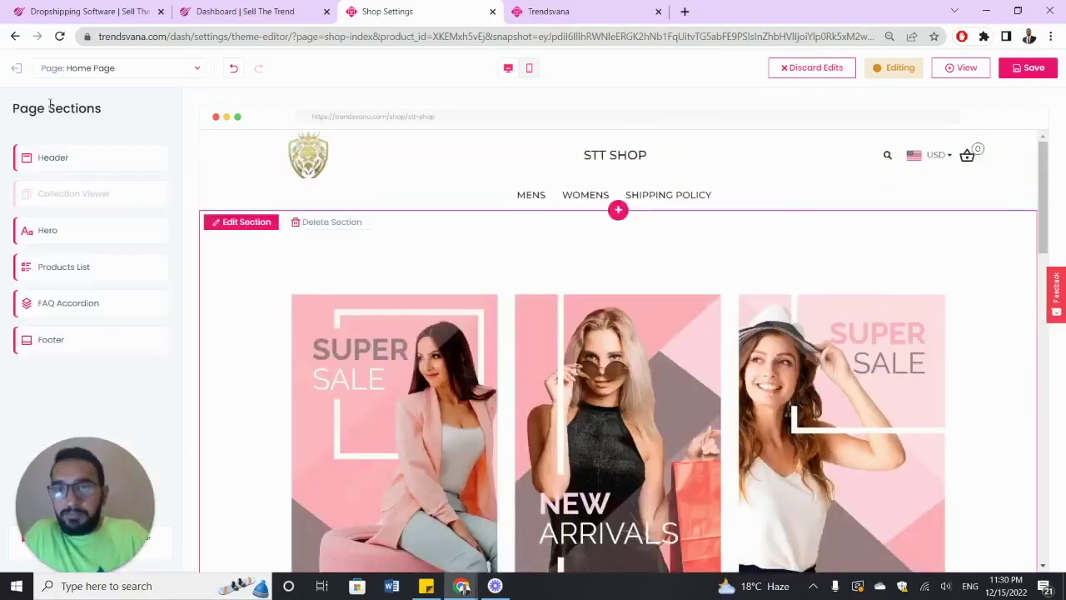
scroll(392, 271, down, 2)
scroll(392, 271, down, 4)
scroll(408, 265, up, 5)
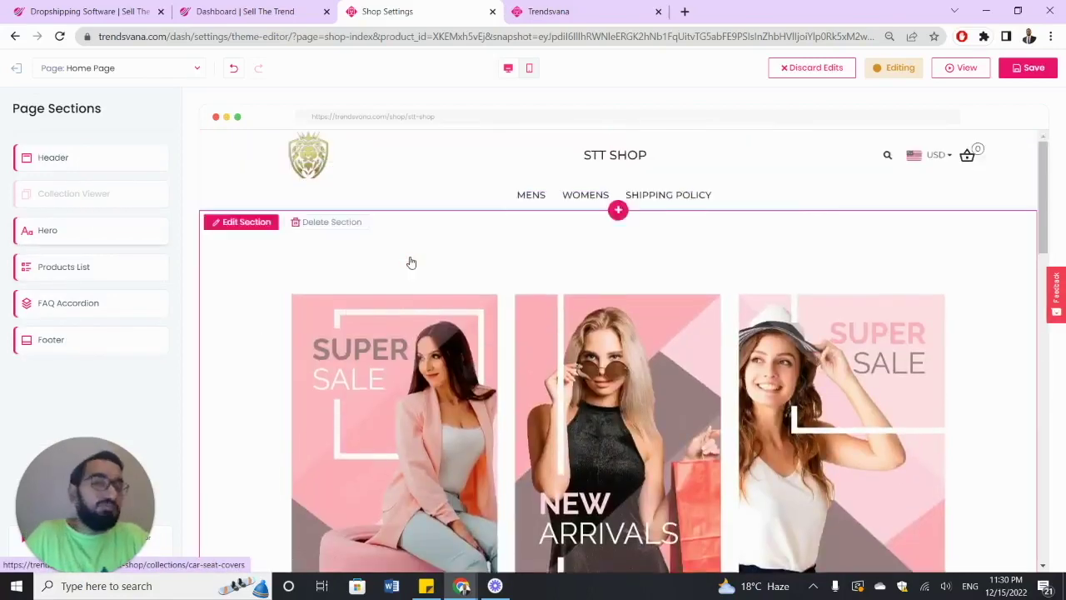
scroll(411, 263, down, 4)
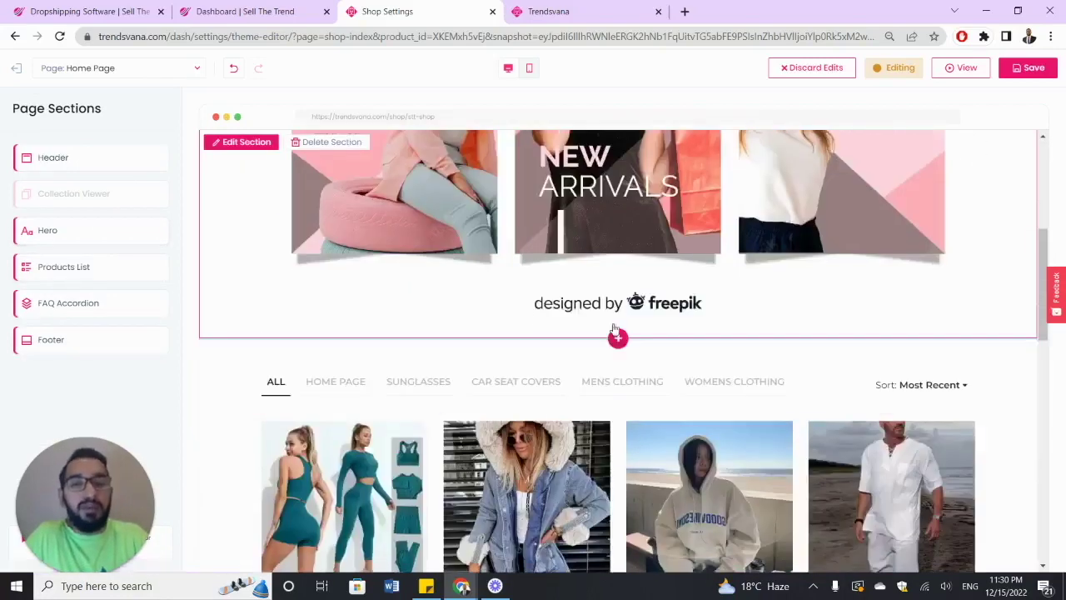
scroll(617, 338, up, 4)
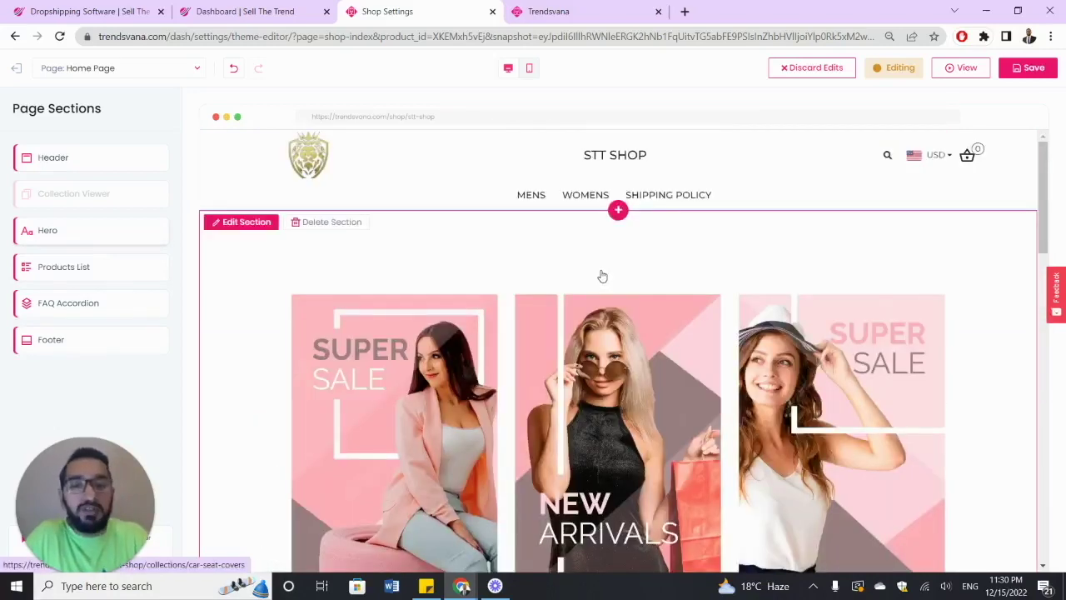
scroll(602, 276, down, 2)
scroll(605, 282, down, 2)
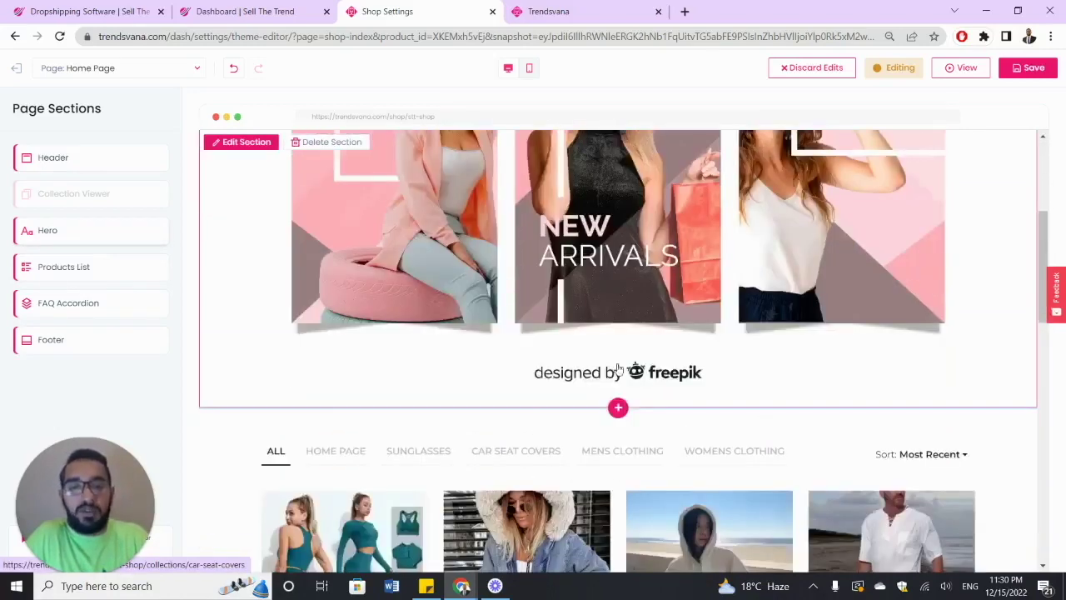
- Add a Custom HTML section below the banner containing the text 'sell the trend'
click(618, 408)
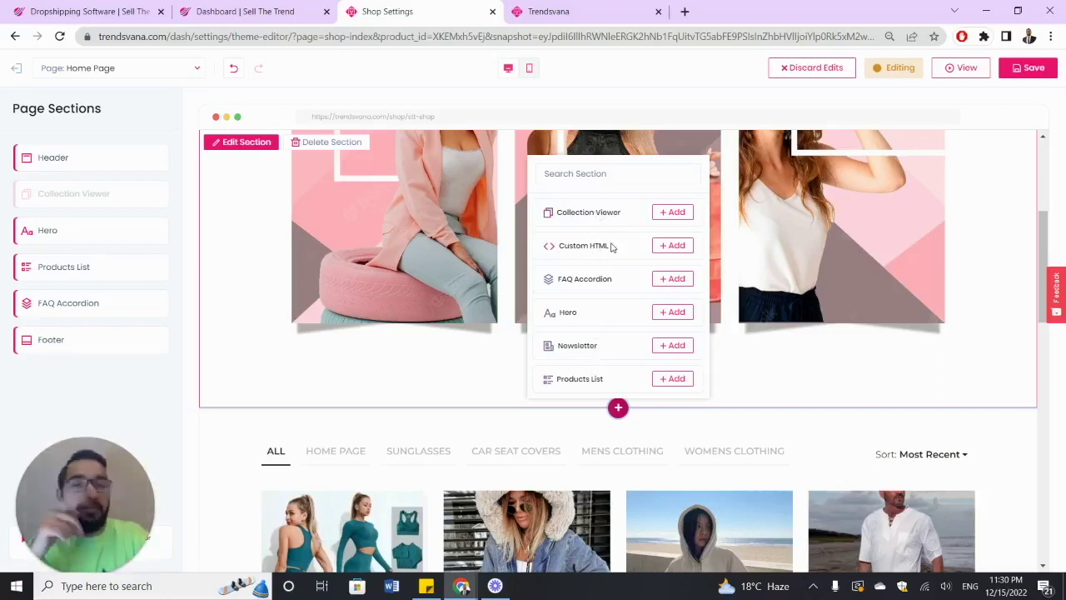
click(674, 247)
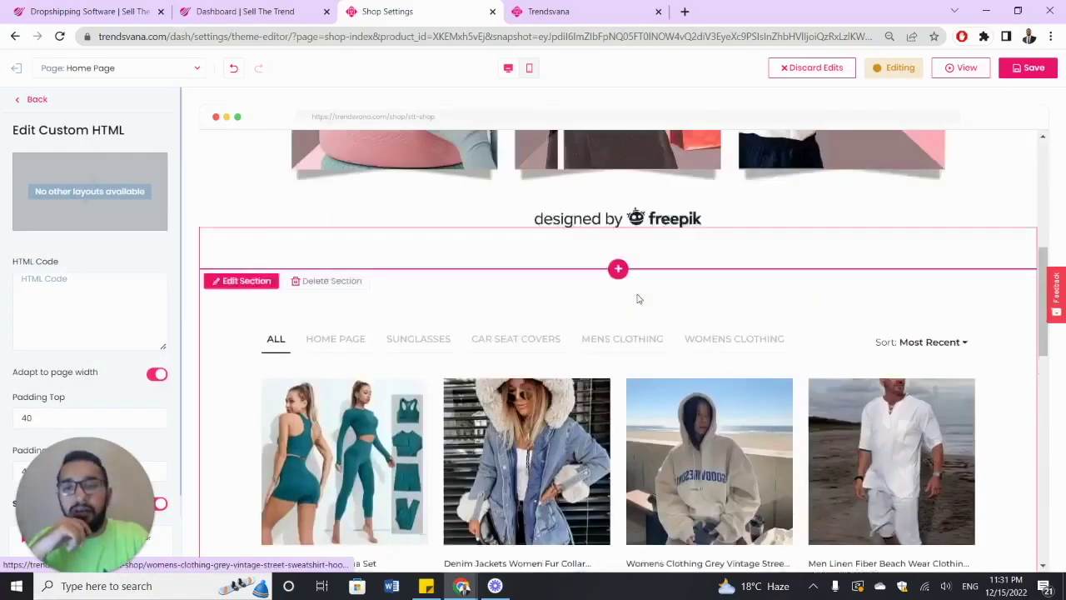
click(97, 277)
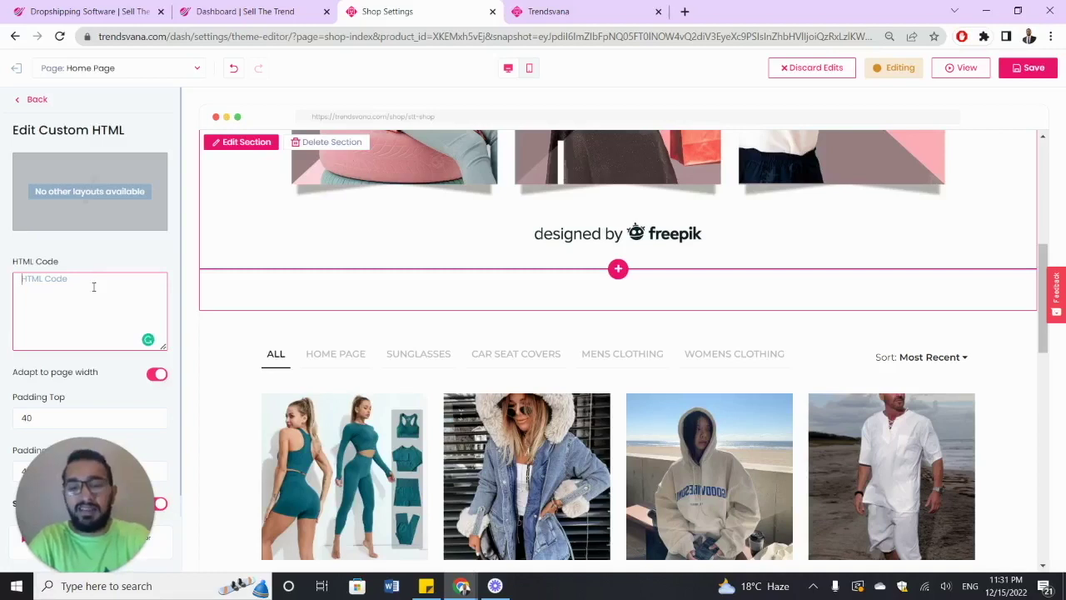
text(sell the trend)
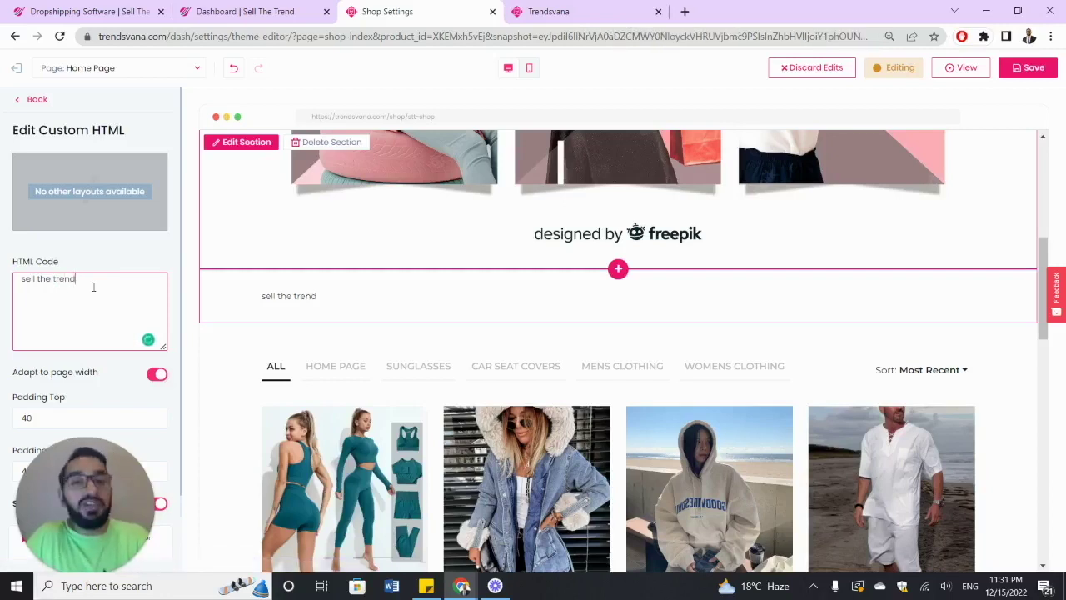
scroll(93, 286, down, 1)
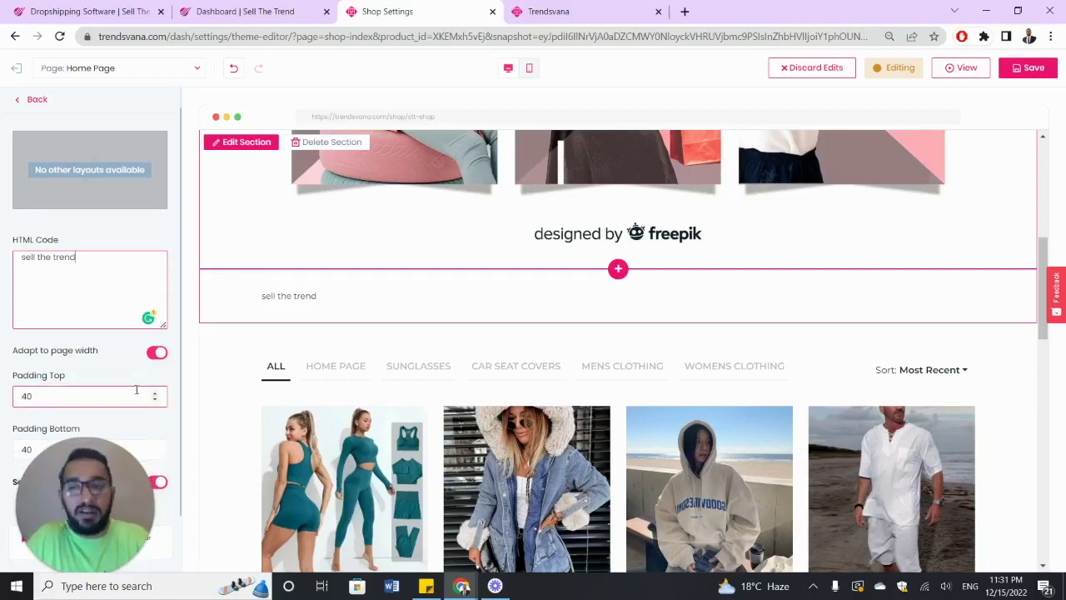
scroll(137, 391, up, 1)
- Empty the HTML code field and return to the page sections list
triple_click(97, 283)
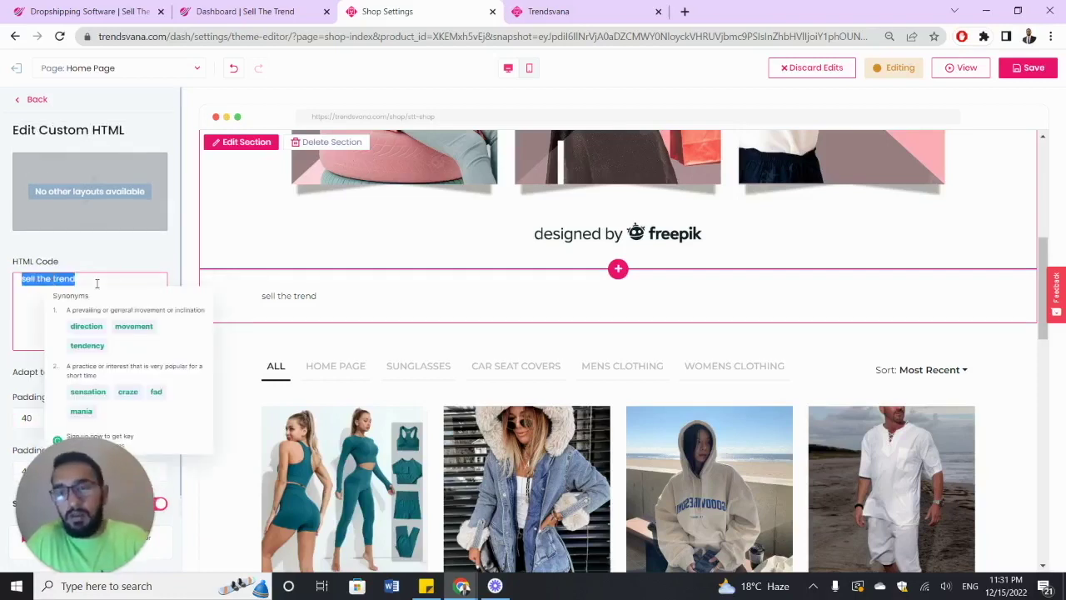
key(BackSpace)
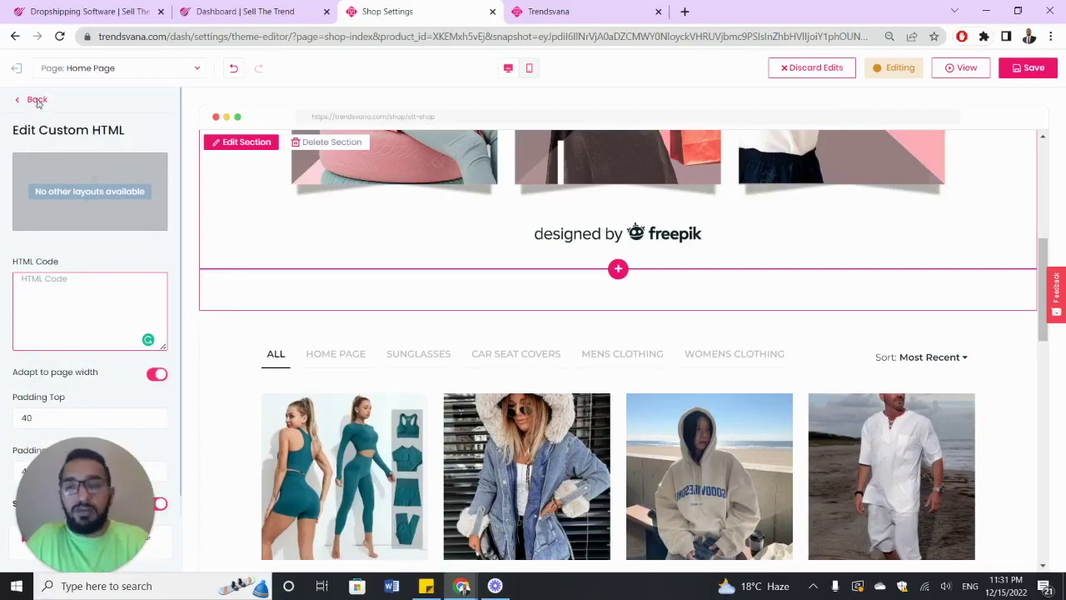
click(36, 101)
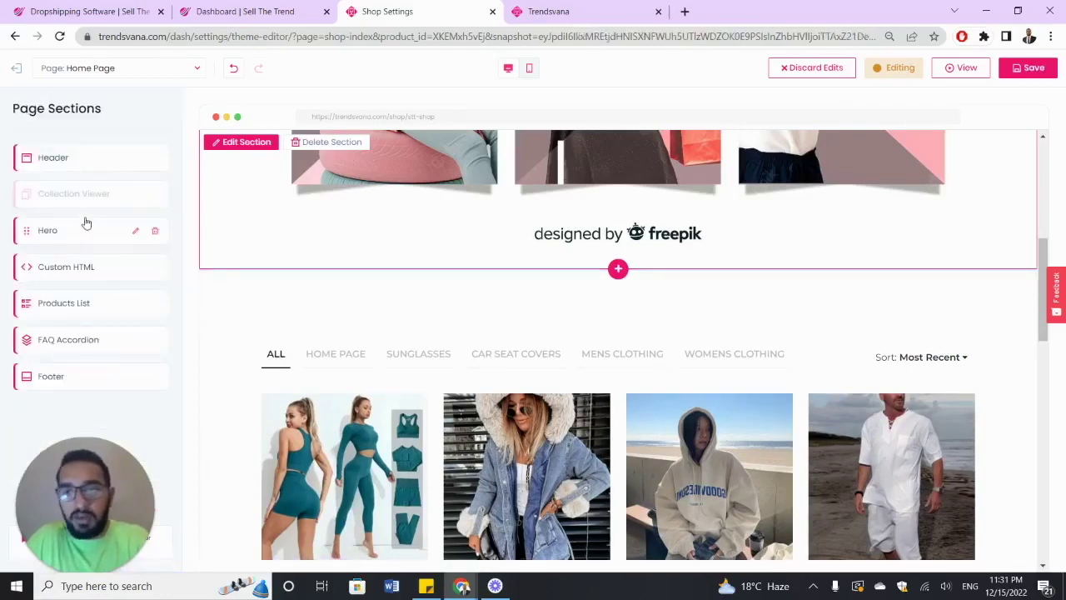
- Remove the empty Custom HTML section and add a Newsletter section instead
click(155, 267)
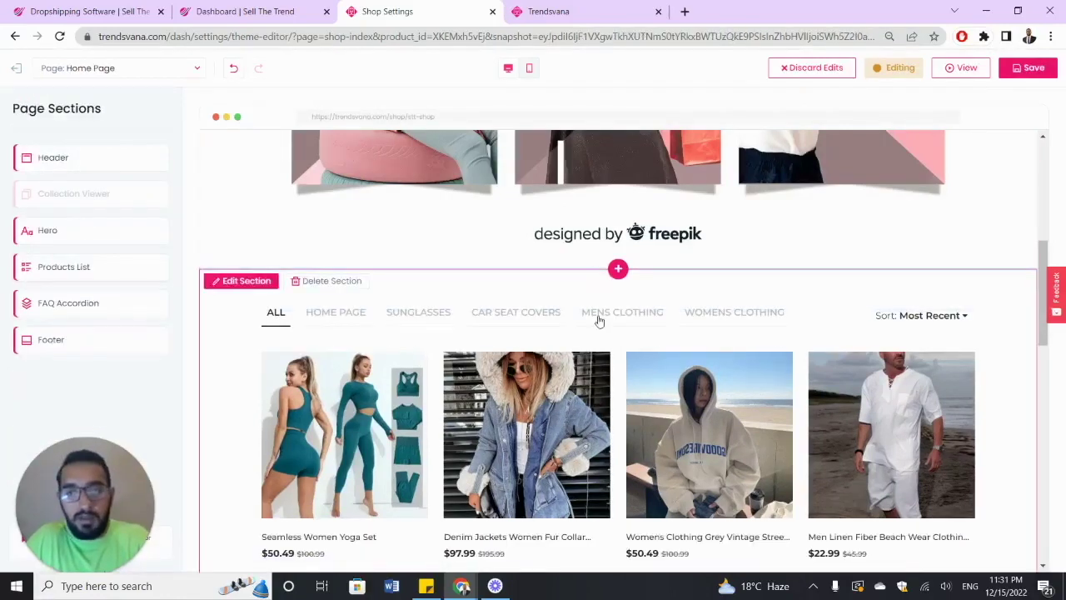
click(618, 269)
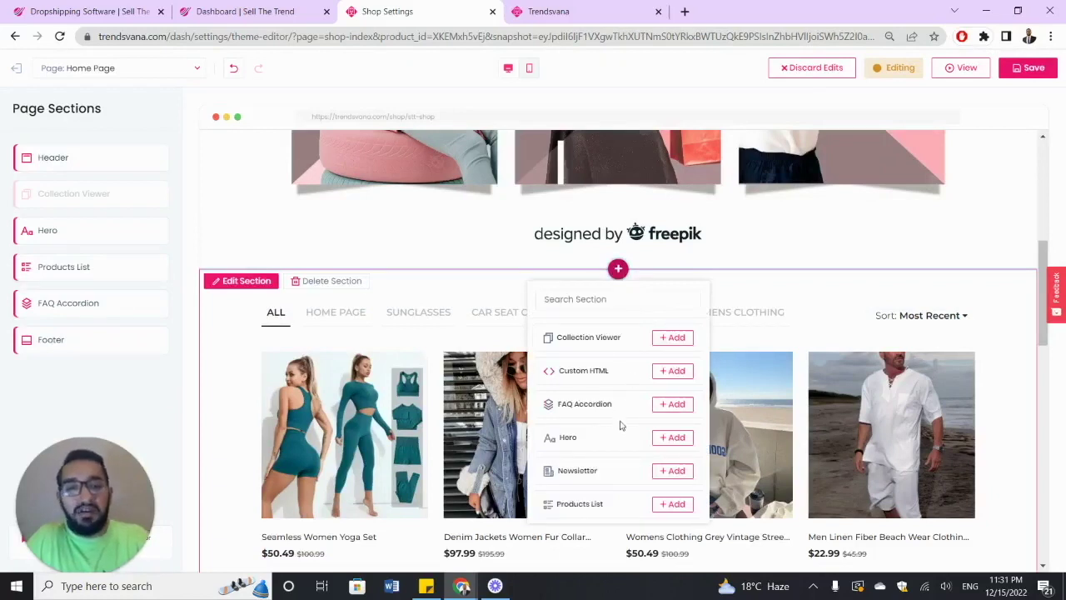
click(672, 472)
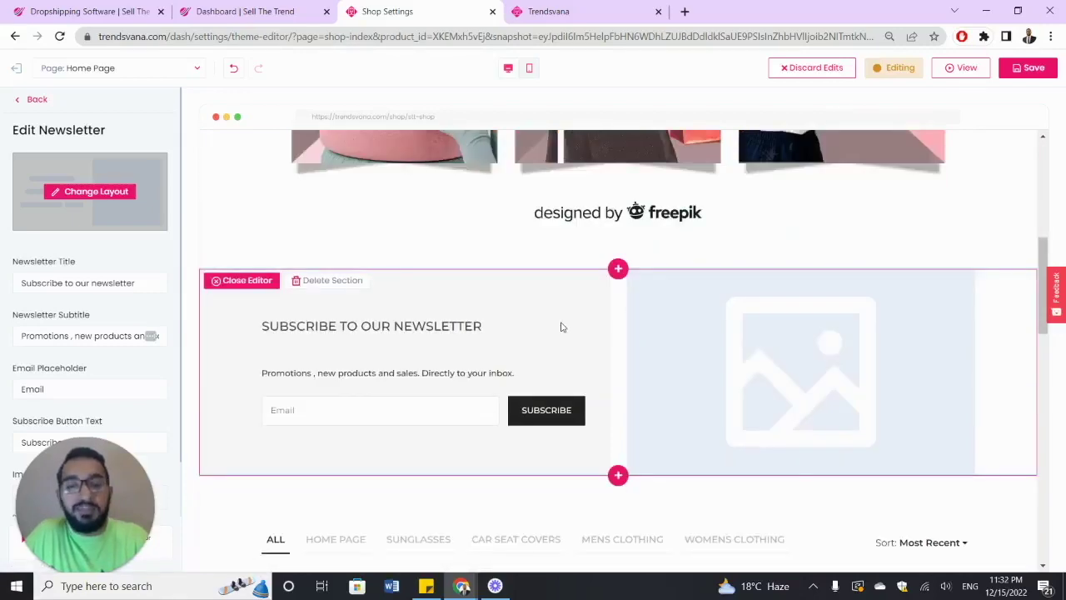
scroll(561, 328, up, 4)
scroll(562, 327, down, 5)
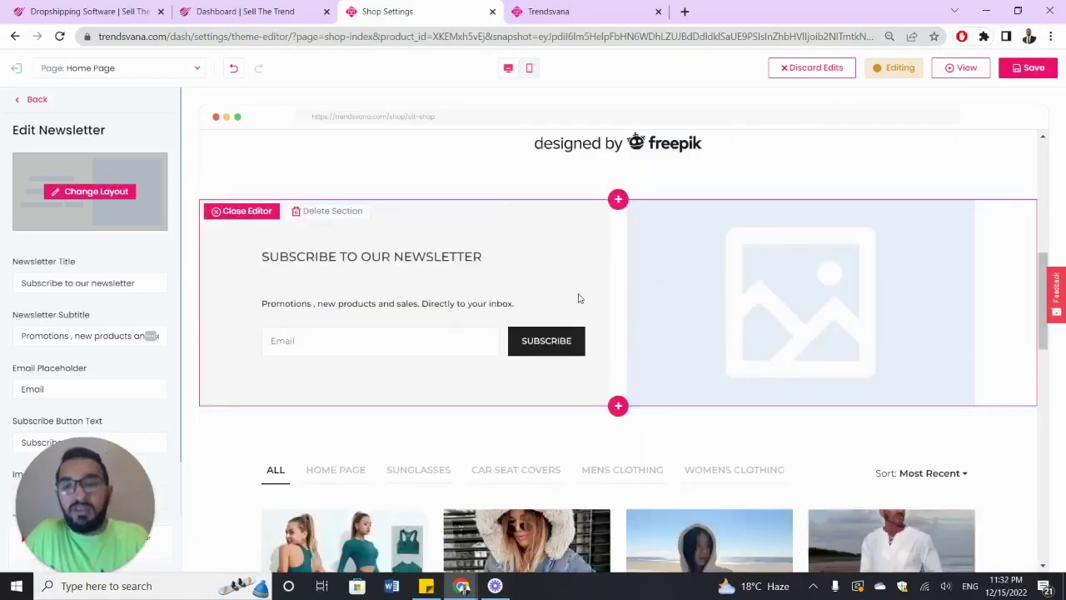
- Select the newsletter title text, undoing an accidental overwrite of it
click(106, 278)
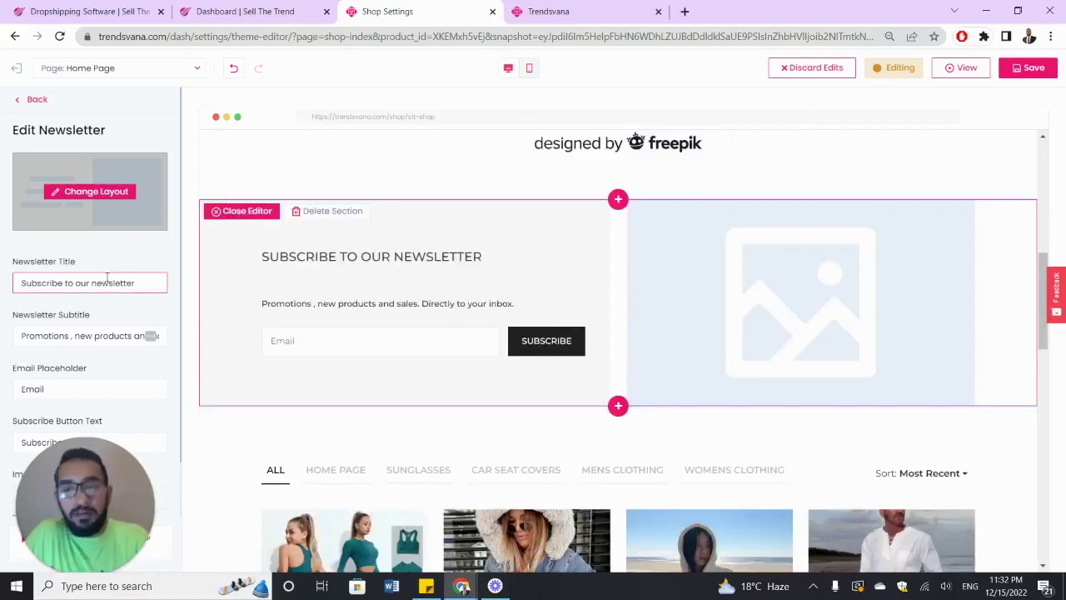
scroll(107, 279, down, 1)
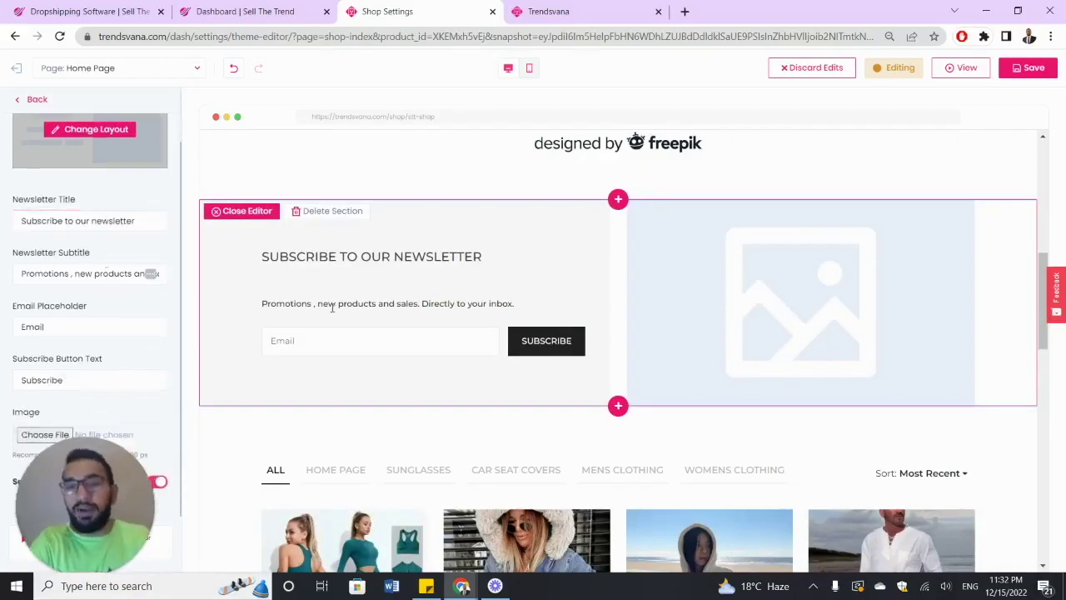
click(85, 271)
key(ctrl+a)
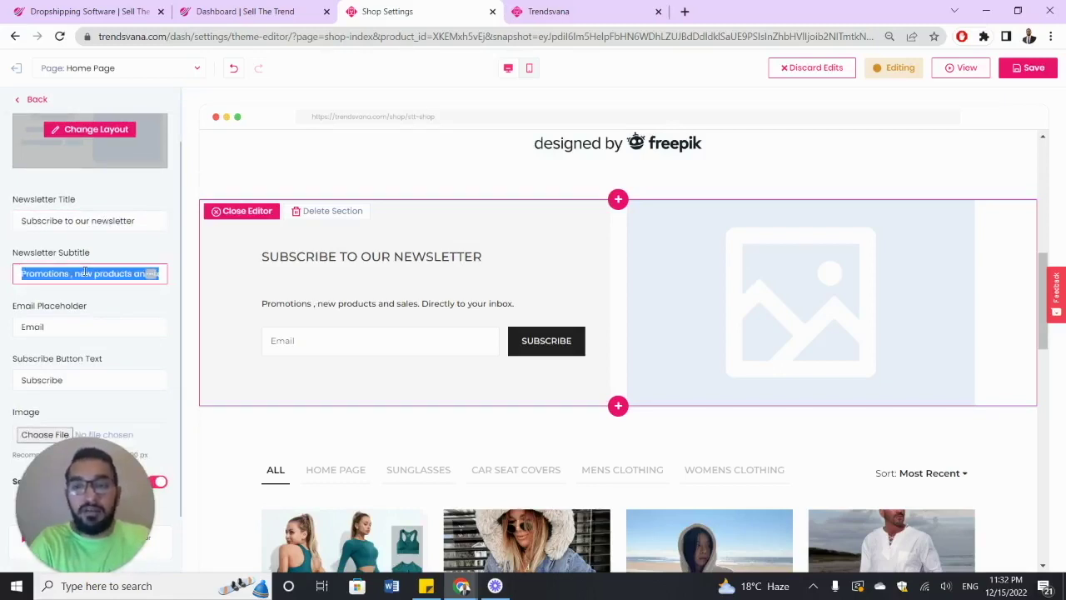
triple_click(97, 222)
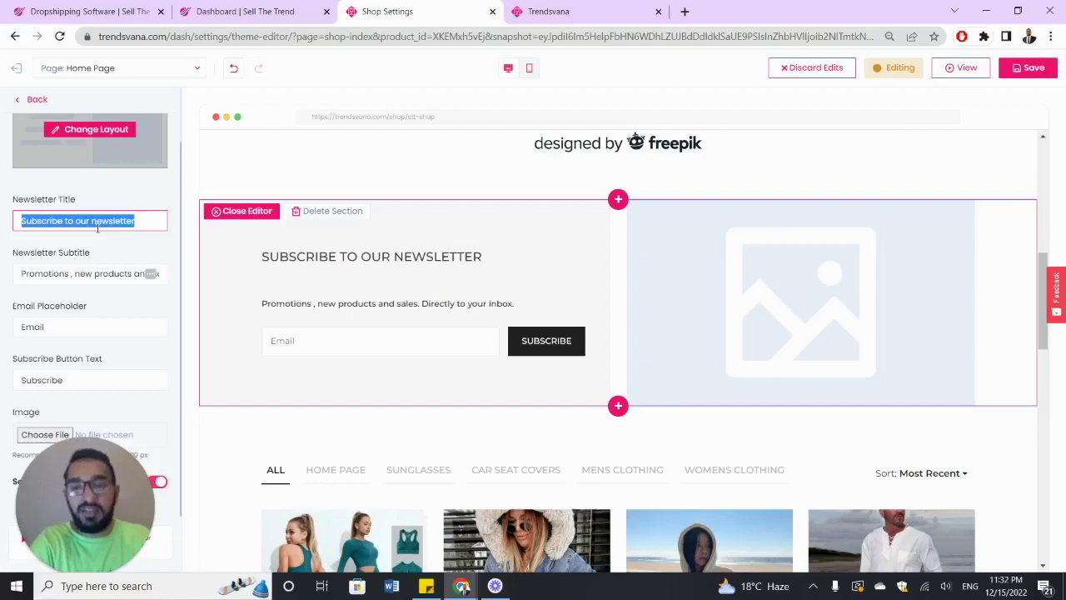
text(S)
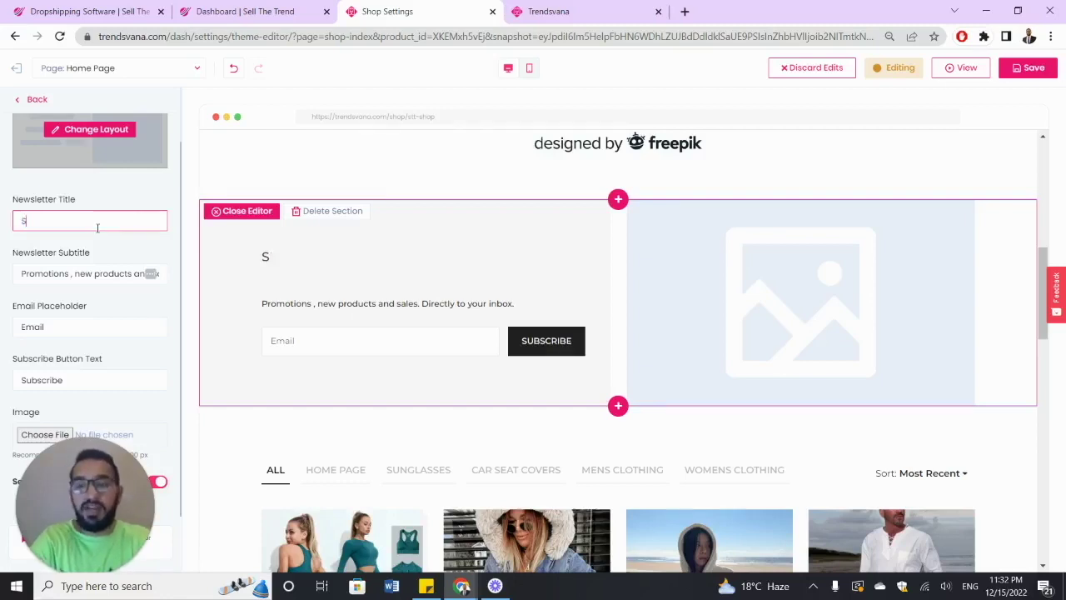
key(ctrl+z)
- Append 'and get 10% OFF FOR TOMORROW' to the newsletter title
click(138, 222)
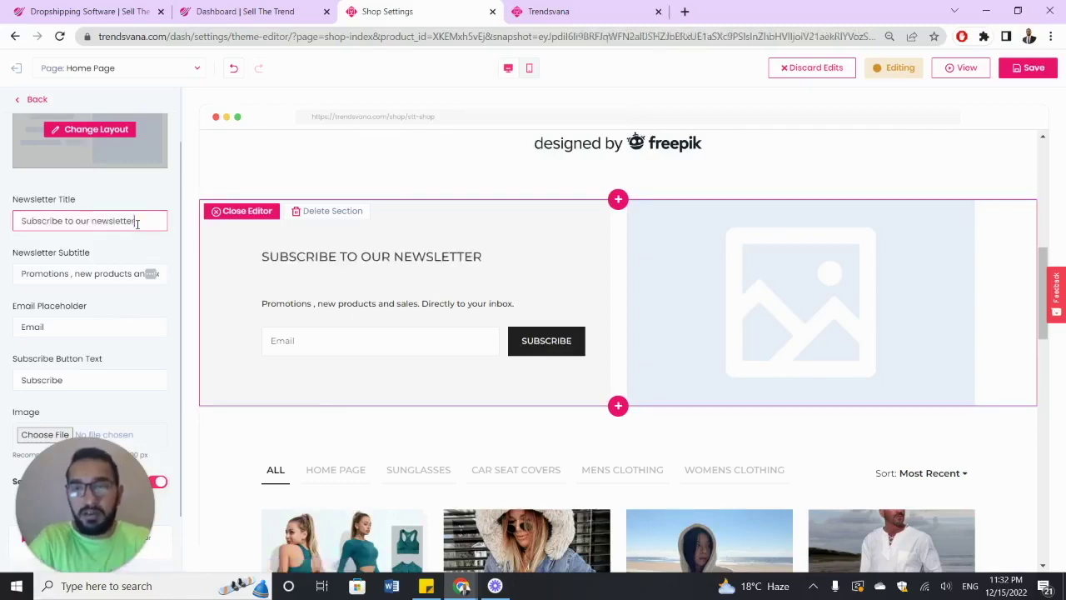
text(and get)
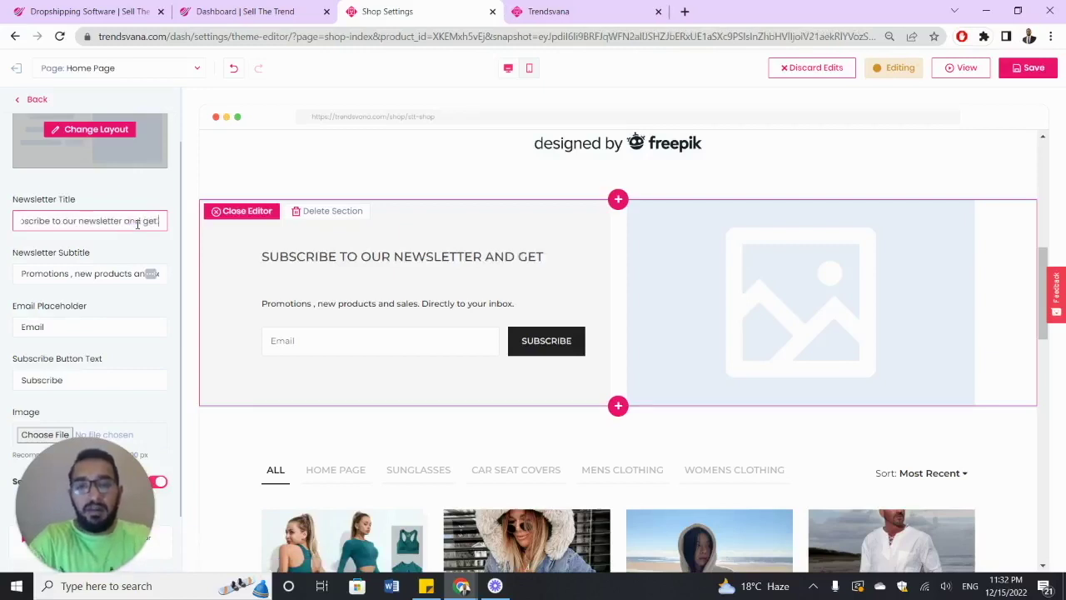
text( 10%)
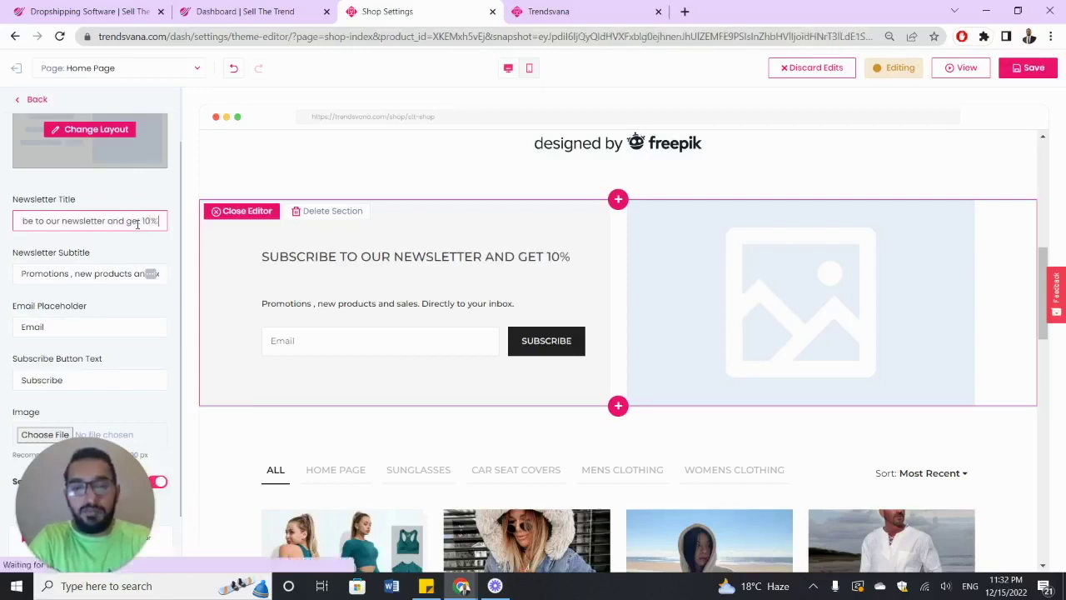
text( OFF)
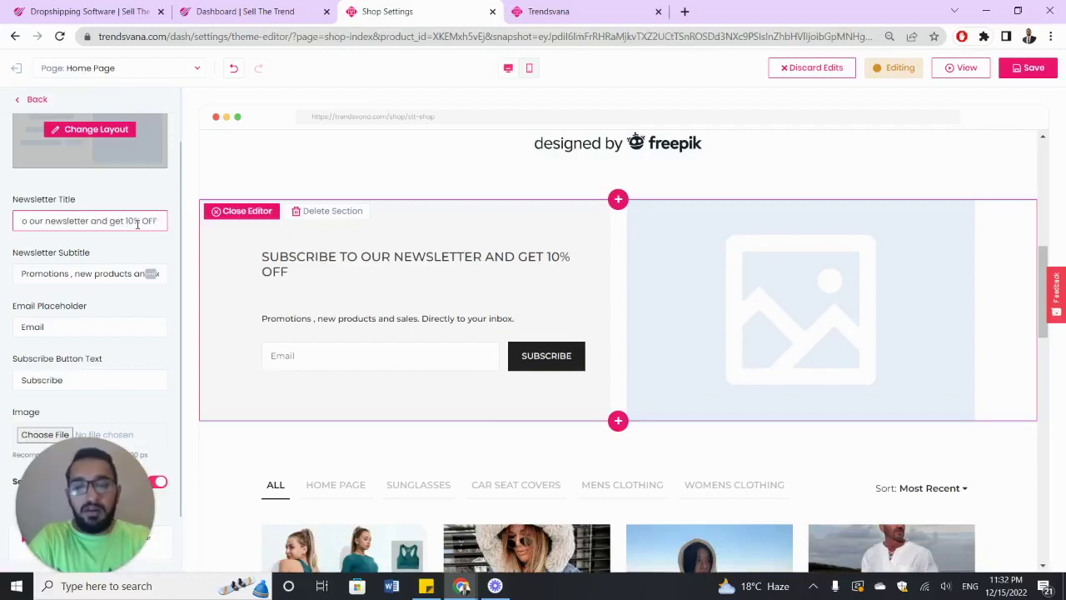
text( FOR TOMORROW)
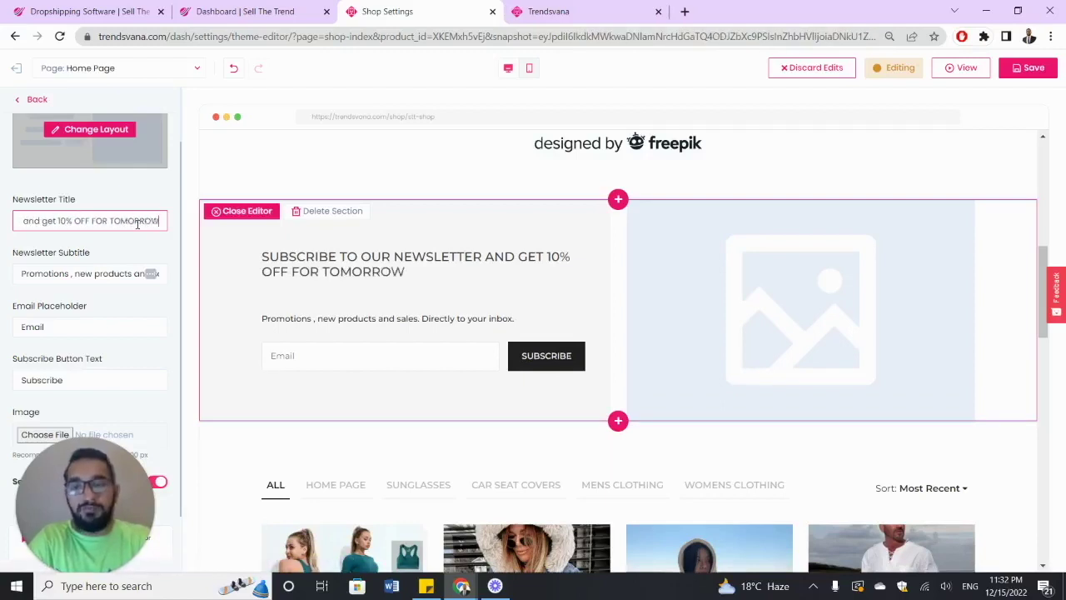
click(141, 241)
scroll(141, 240, up, 2)
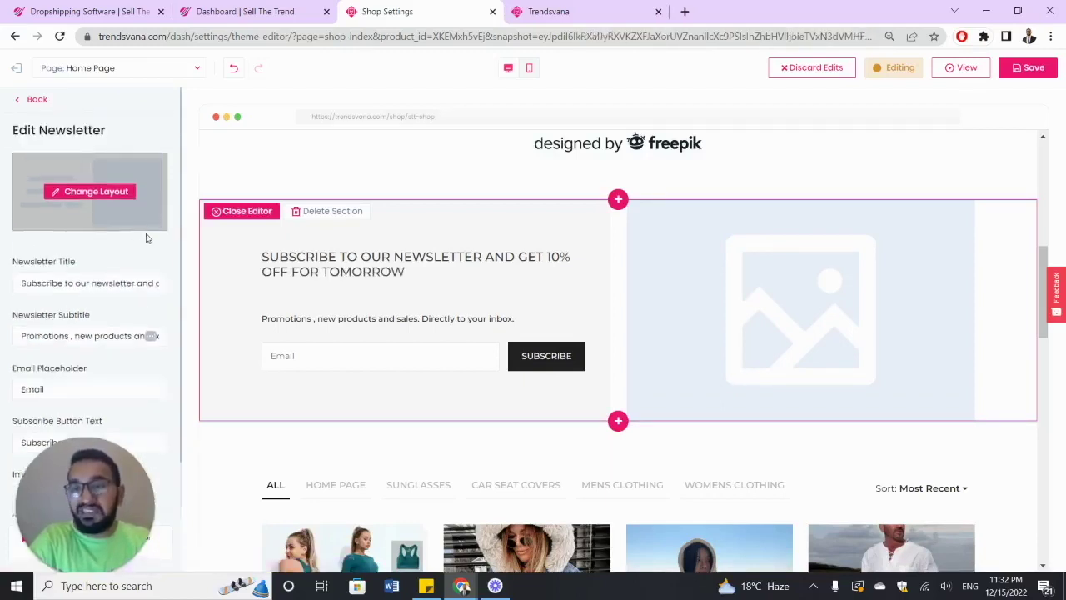
scroll(129, 256, down, 1)
click(113, 227)
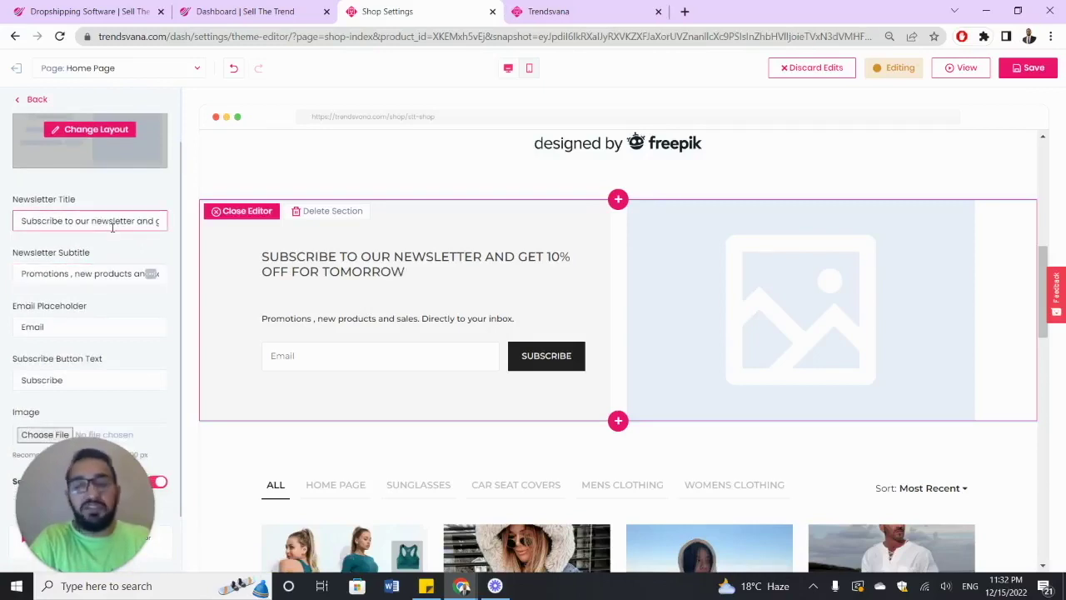
scroll(115, 204, up, 1)
click(116, 194)
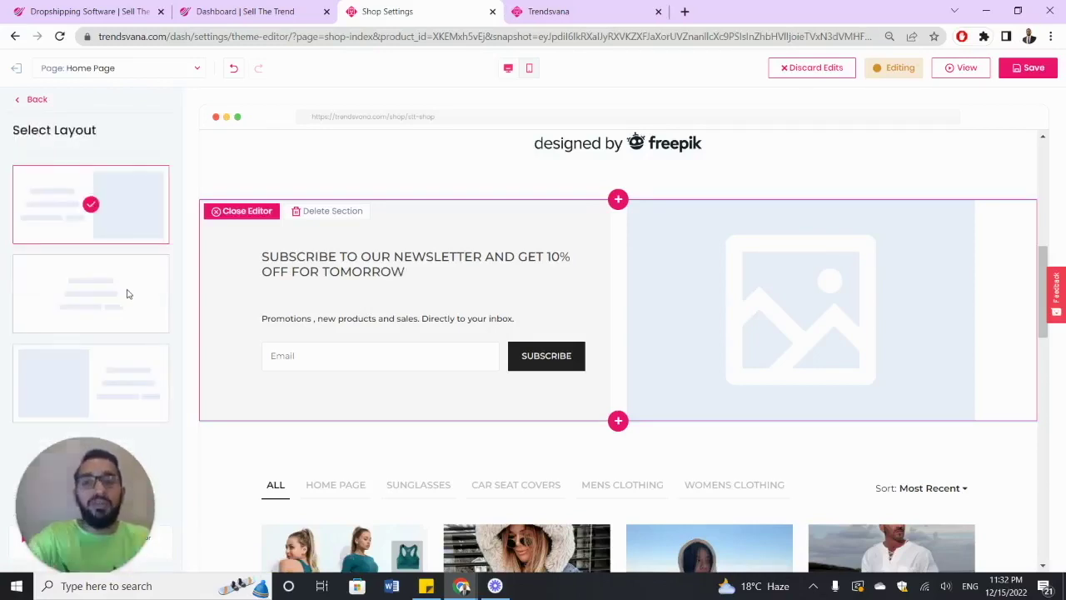
- Try the centred text-only layout, then switch the newsletter to the image-left layout
click(125, 292)
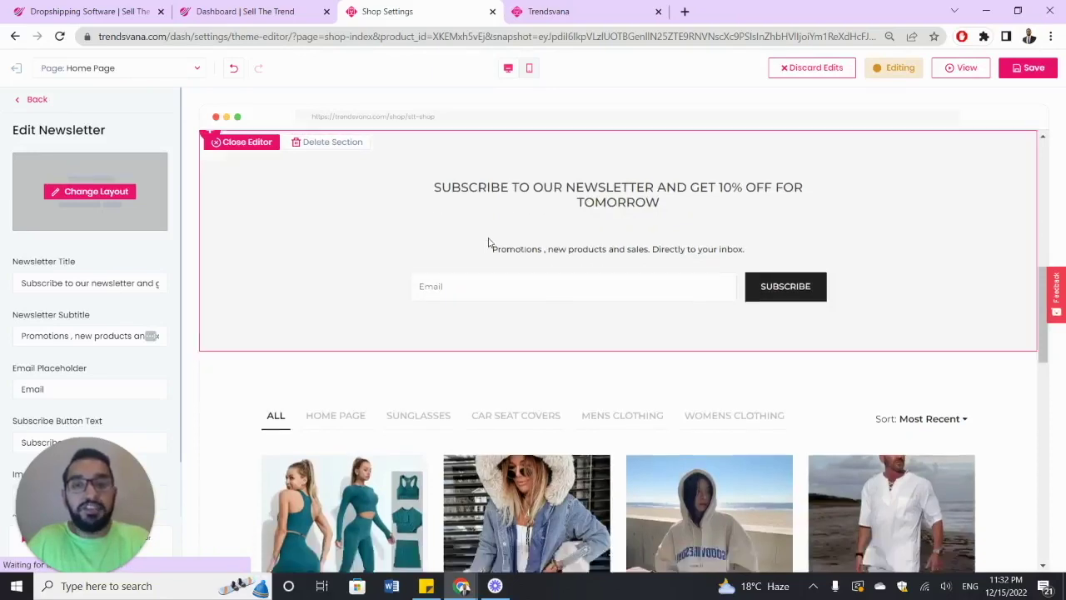
click(113, 193)
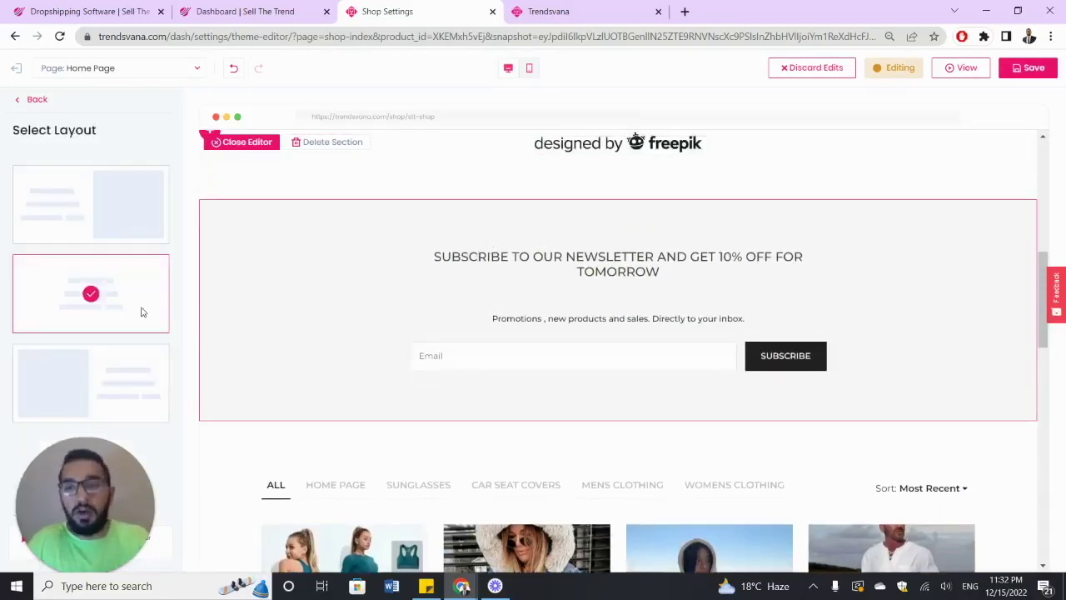
click(136, 373)
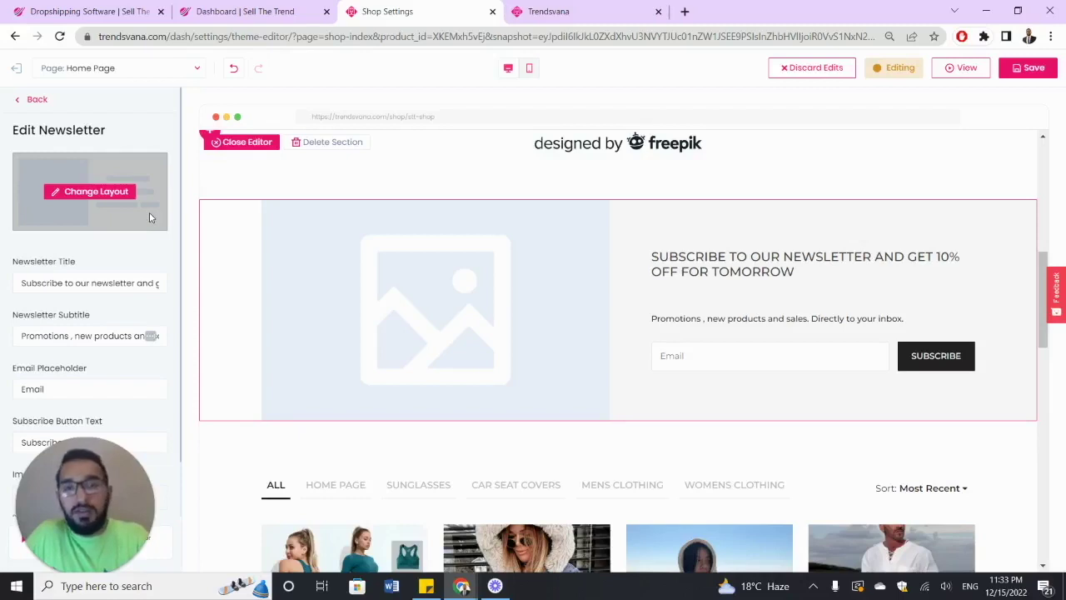
scroll(119, 210, down, 1)
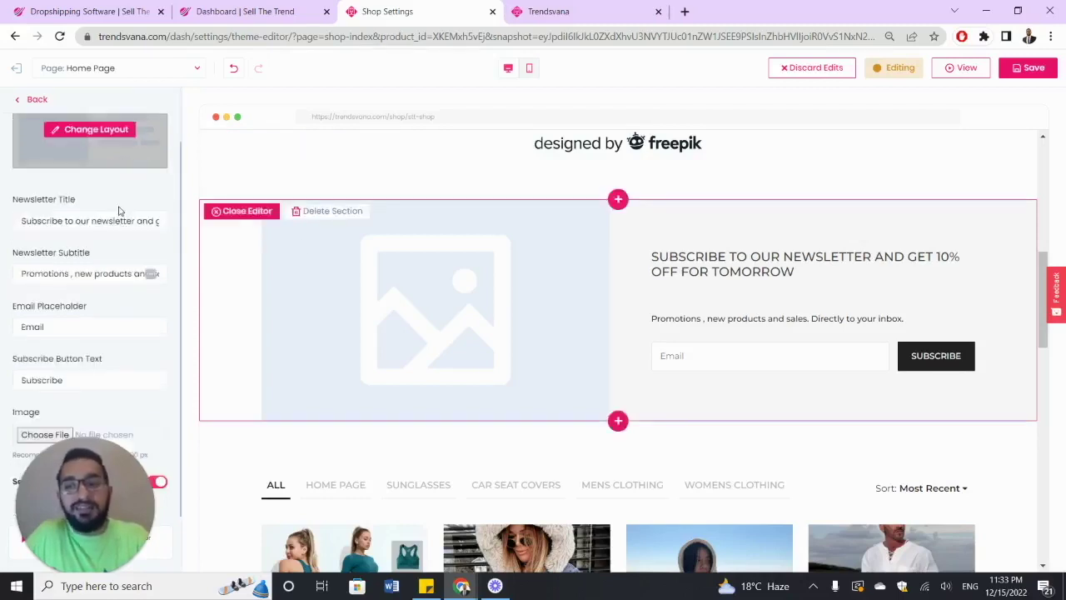
- Set ezgif.com-gif-maker (3) as the newsletter image
click(133, 273)
click(21, 434)
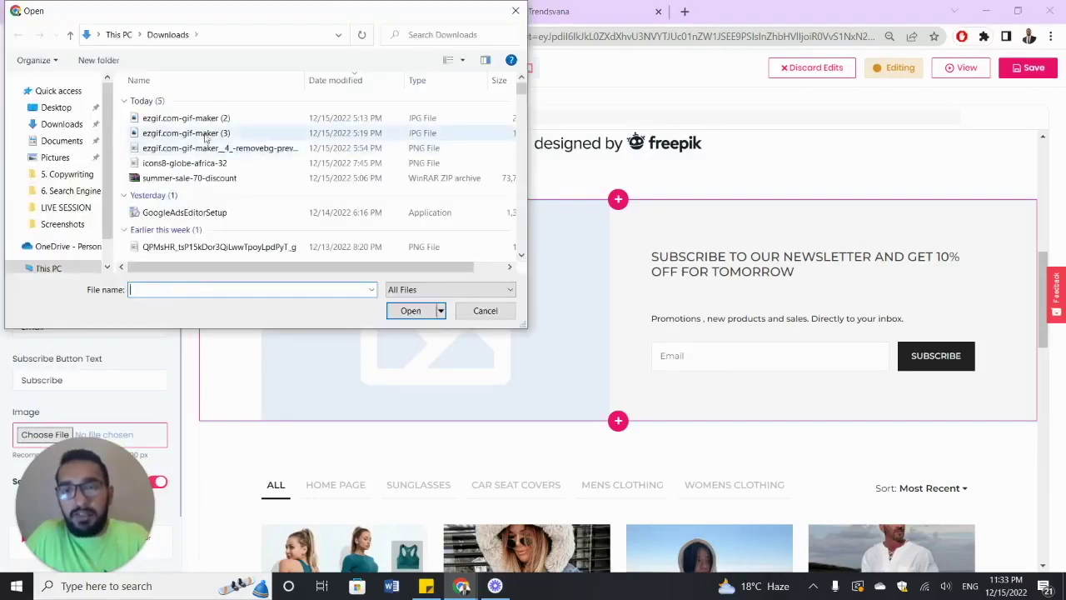
double_click(200, 135)
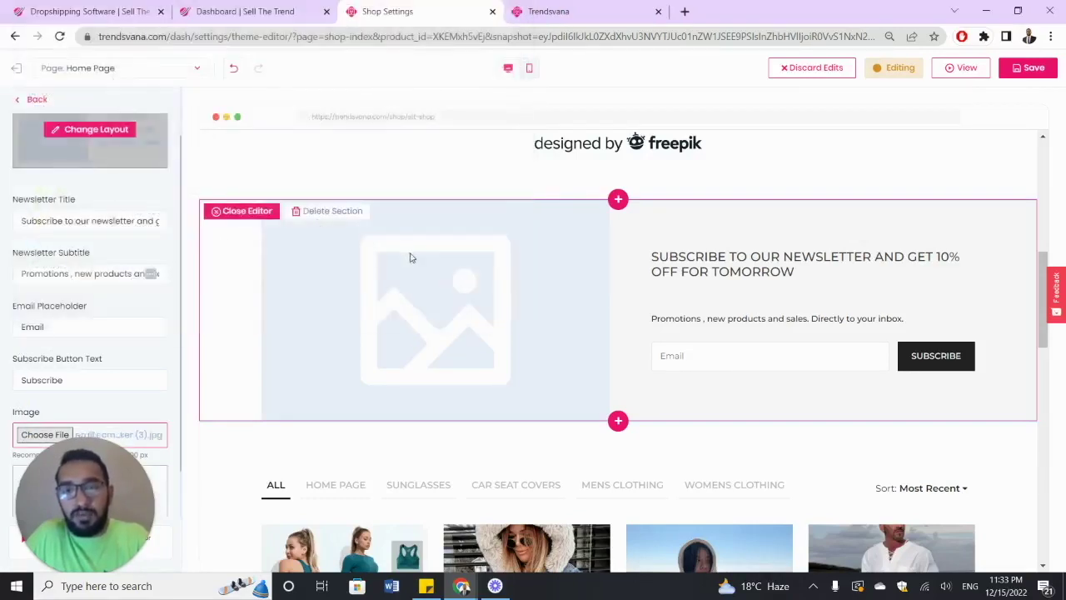
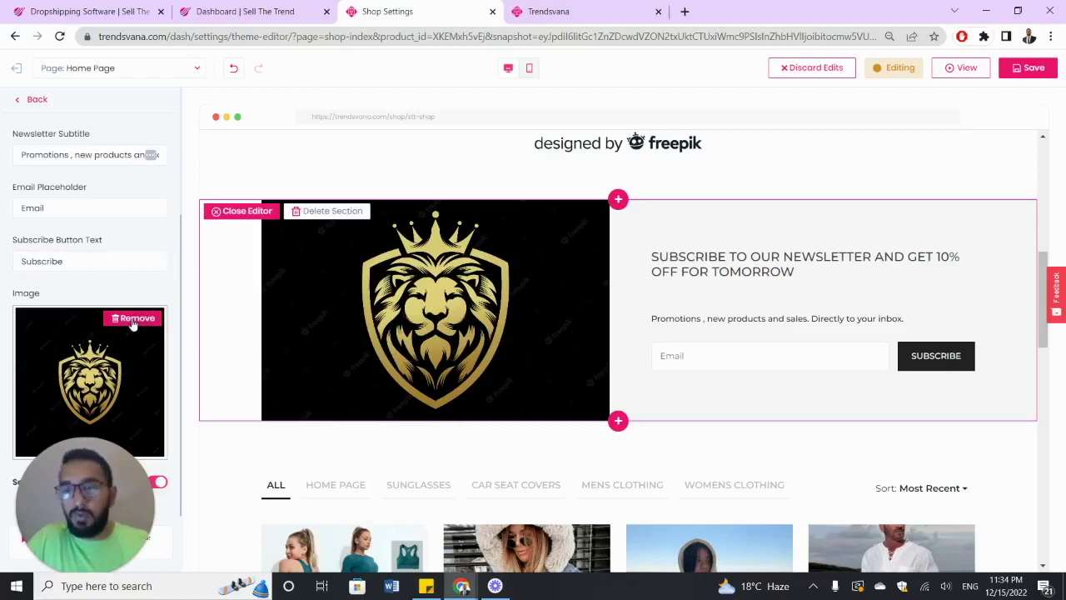
- Return to the page sections and delete the lion-image Newsletter section
scroll(160, 274, up, 5)
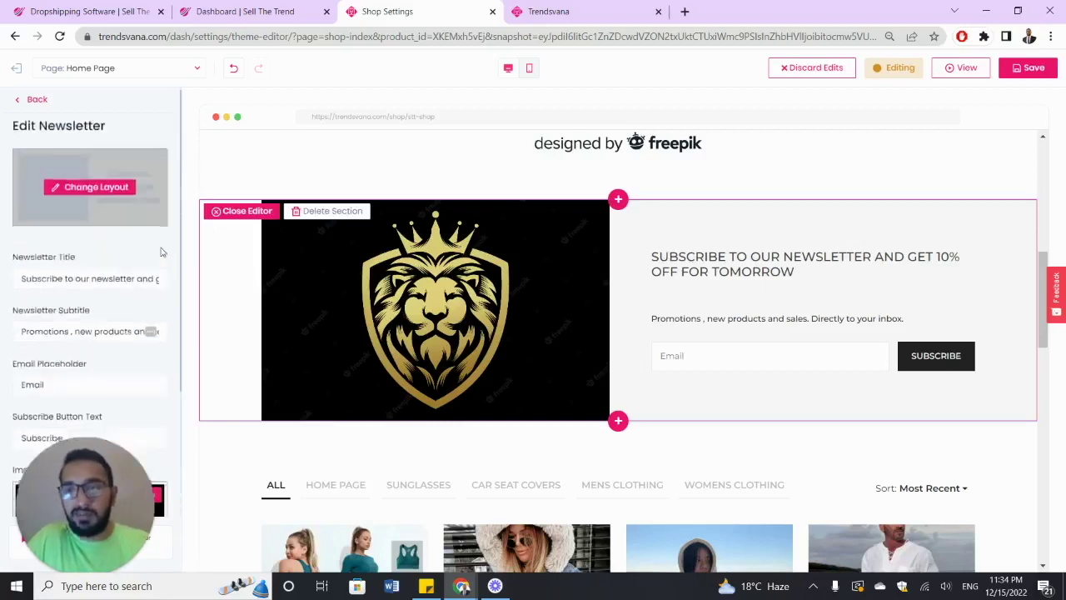
click(35, 99)
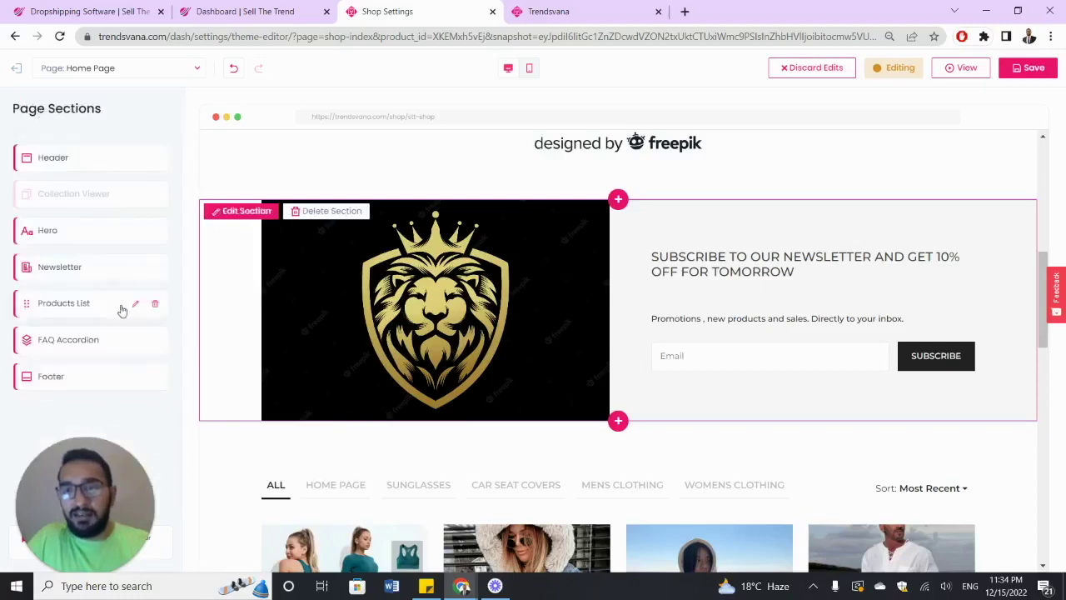
click(122, 305)
- Add a Collection Viewer section to the home page
click(618, 318)
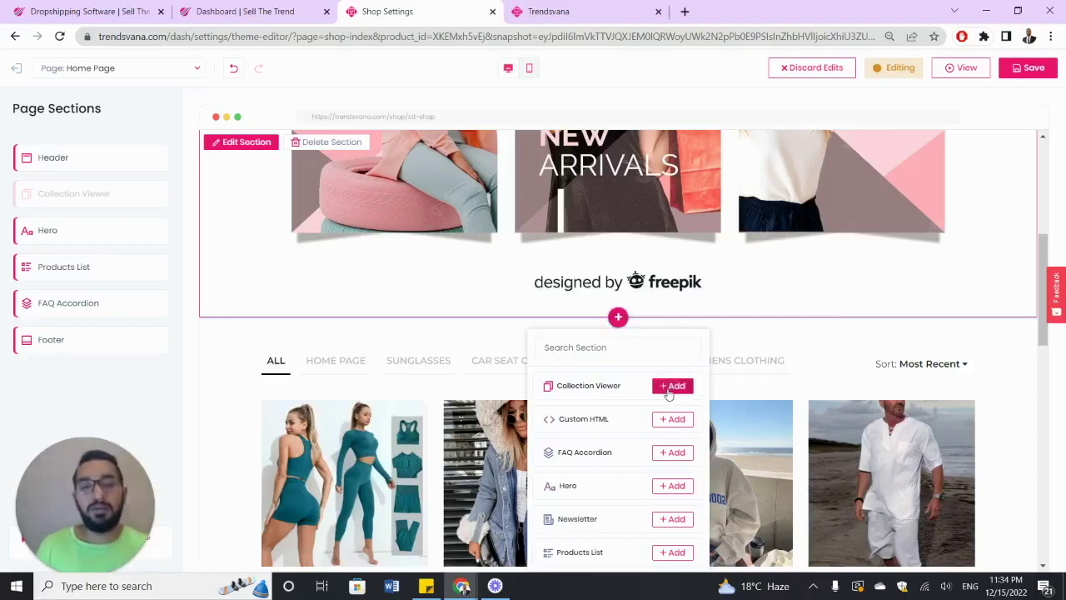
click(671, 389)
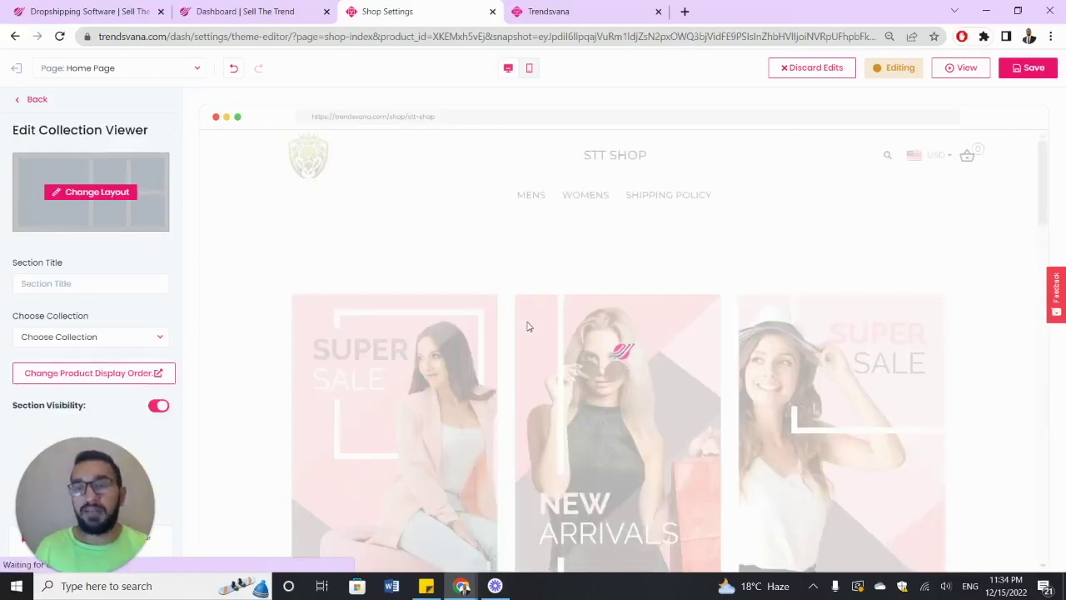
scroll(521, 326, down, 2)
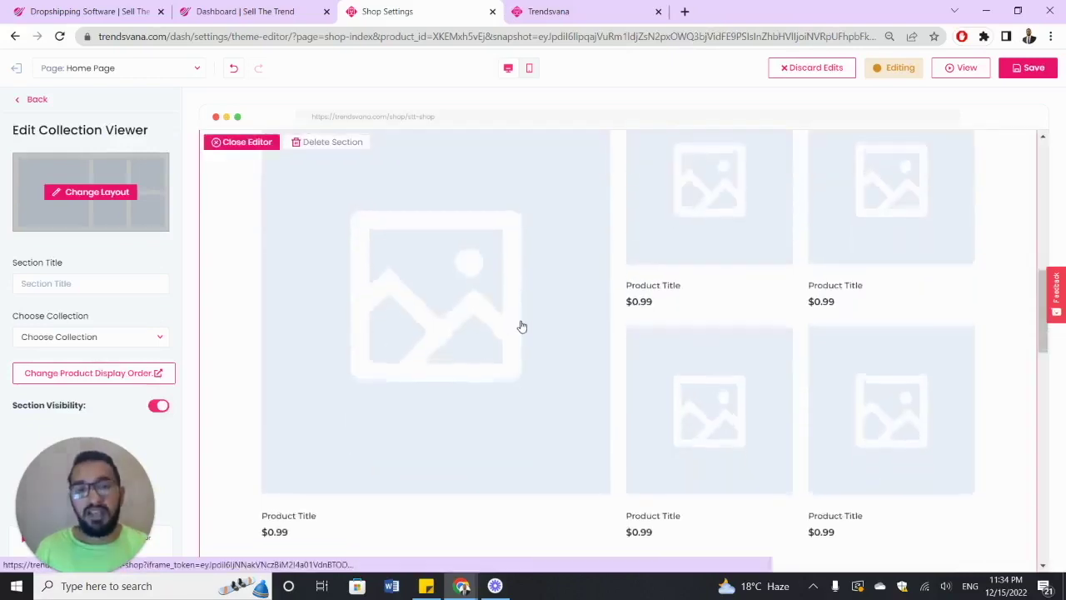
scroll(521, 325, up, 1)
scroll(371, 284, up, 1)
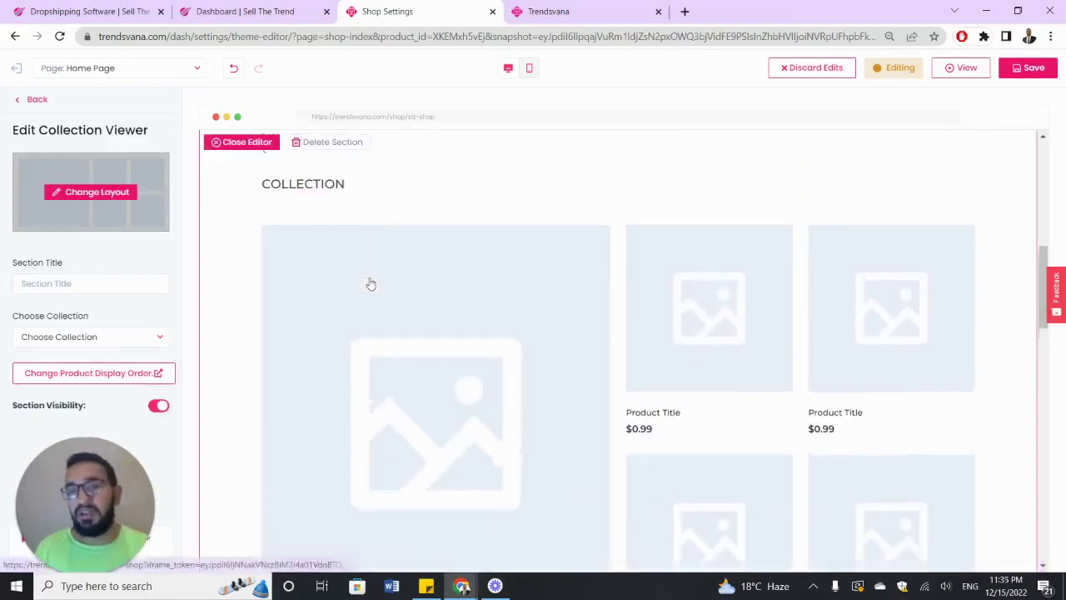
- Set the collection section's title to 'WOMENS CLOTHING'
click(101, 285)
text(WOEM)
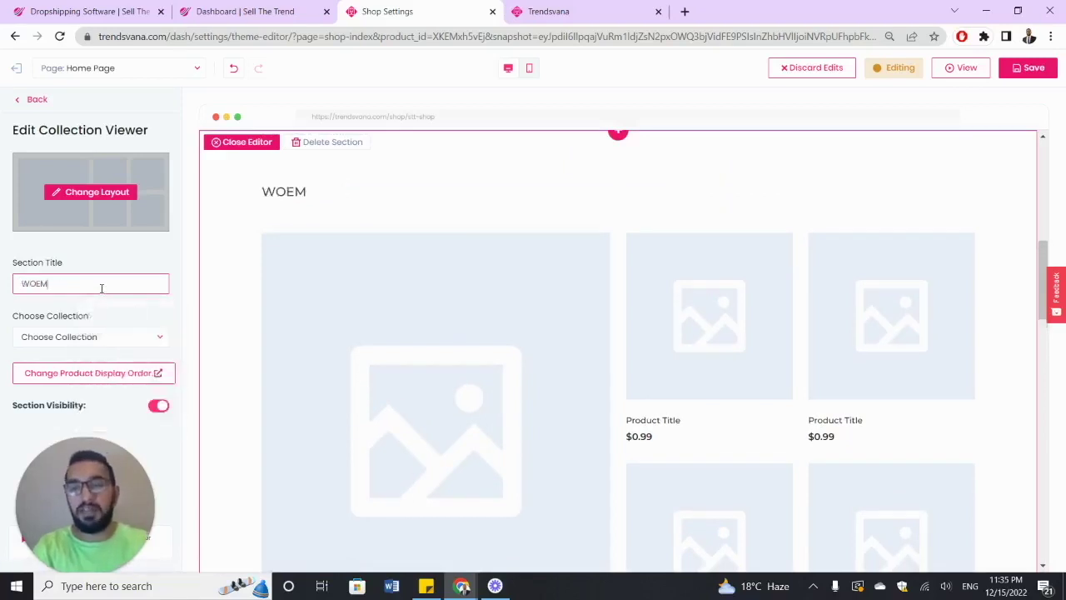
key(BackSpace)
key(BackSpace)
text(MENS)
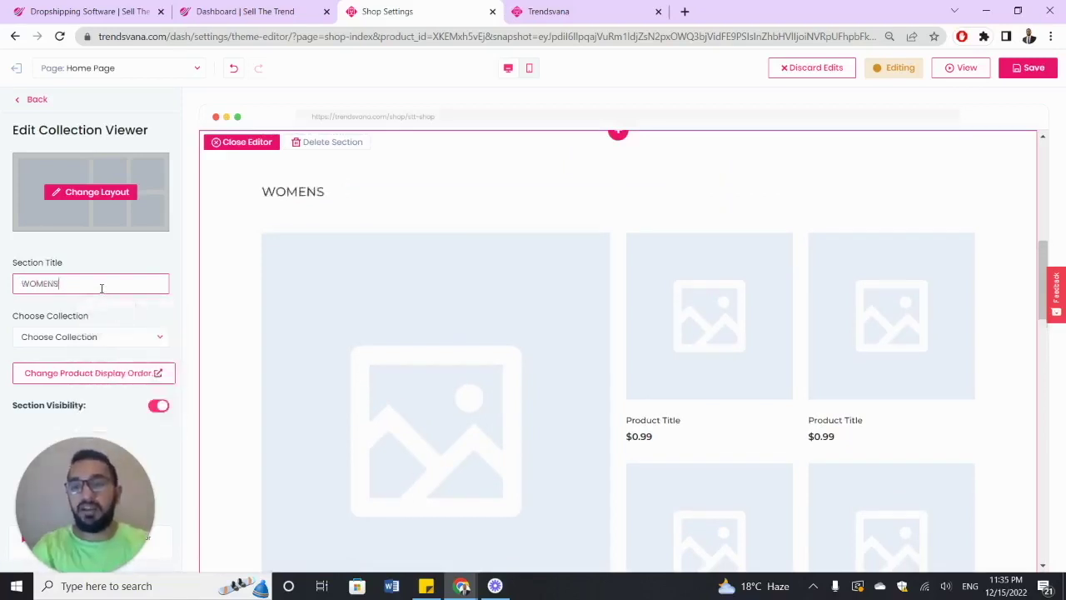
text( CLOTHING)
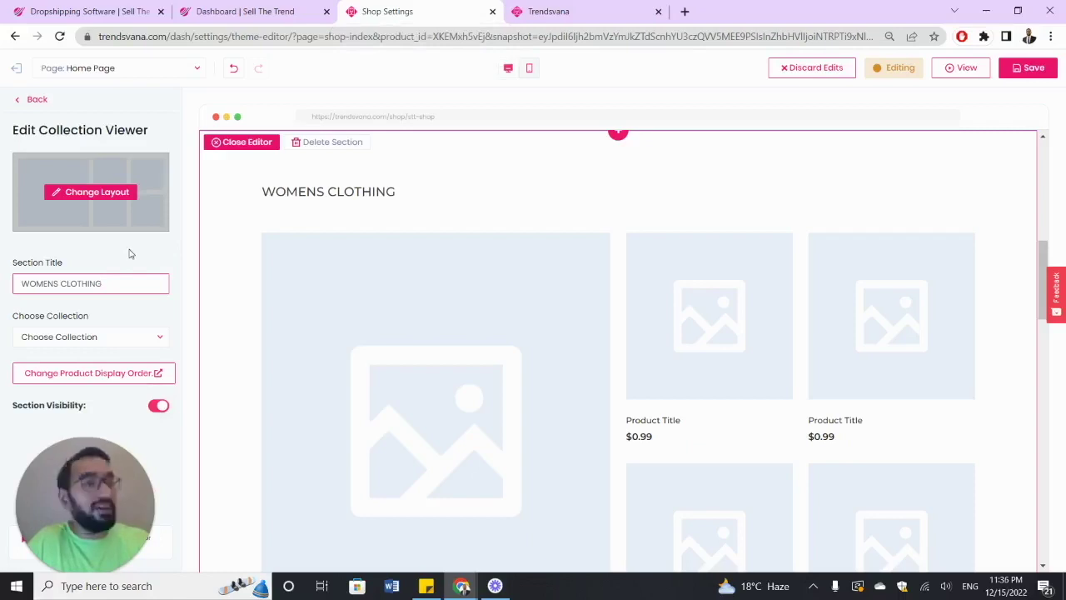
click(129, 256)
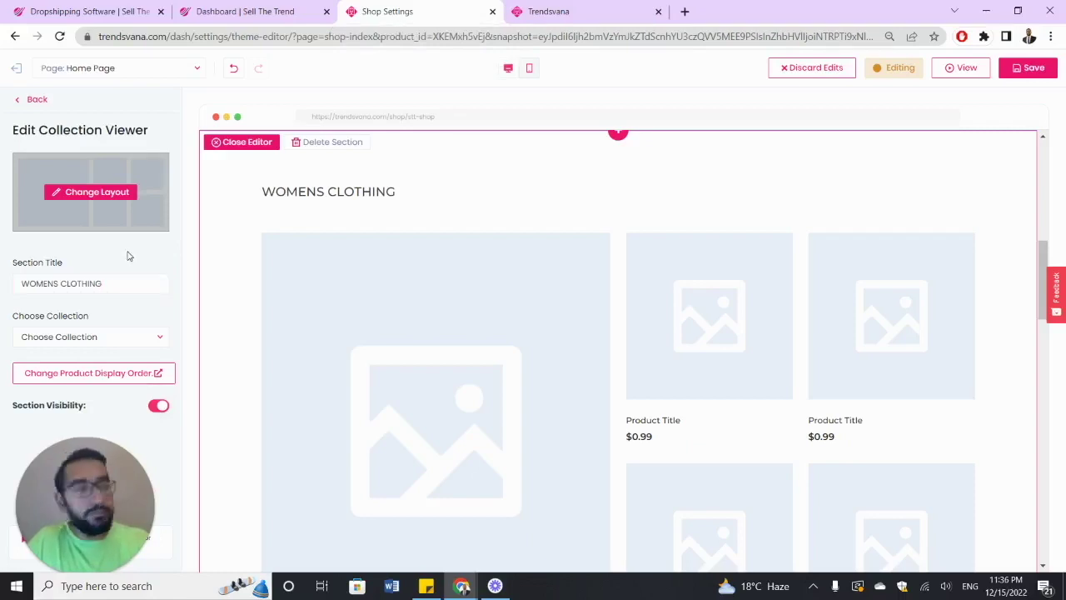
scroll(408, 287, down, 1)
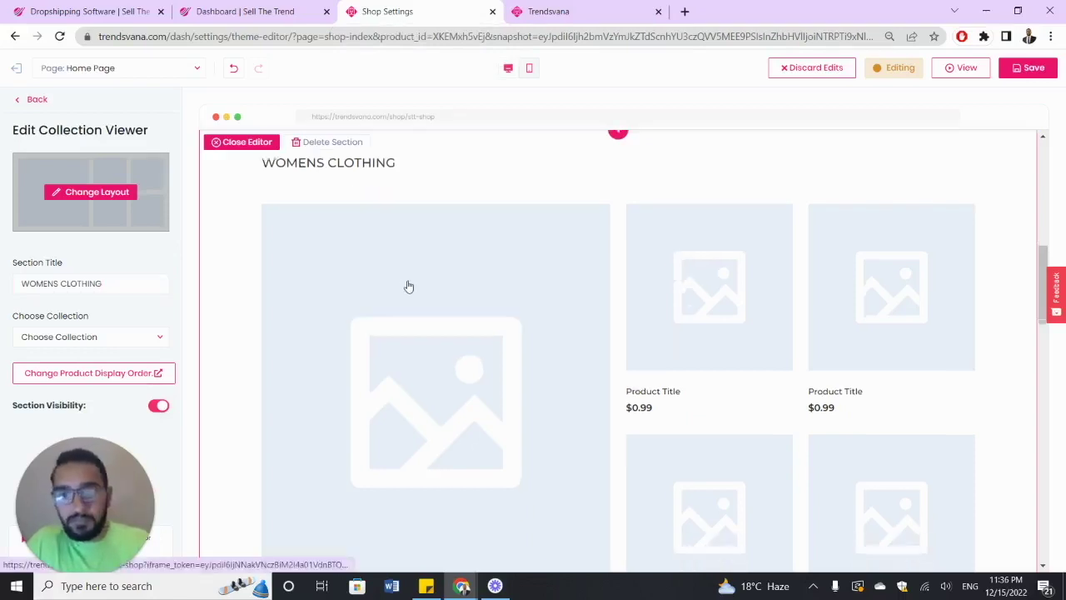
scroll(408, 287, up, 1)
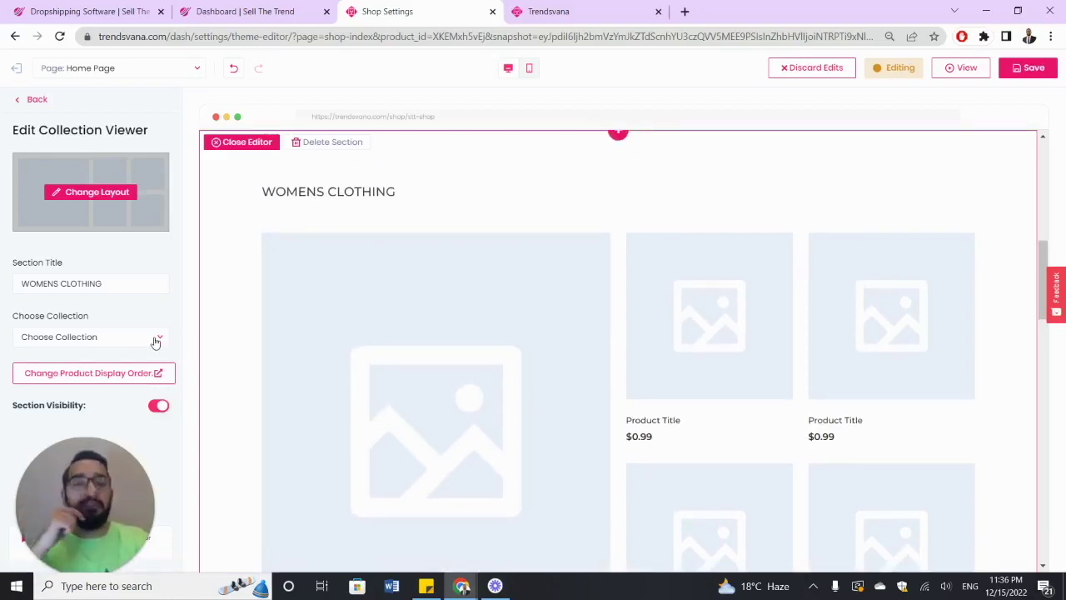
- Choose the 'Womens clothing' collection for the section and check the preview
click(155, 340)
scroll(140, 402, down, 1)
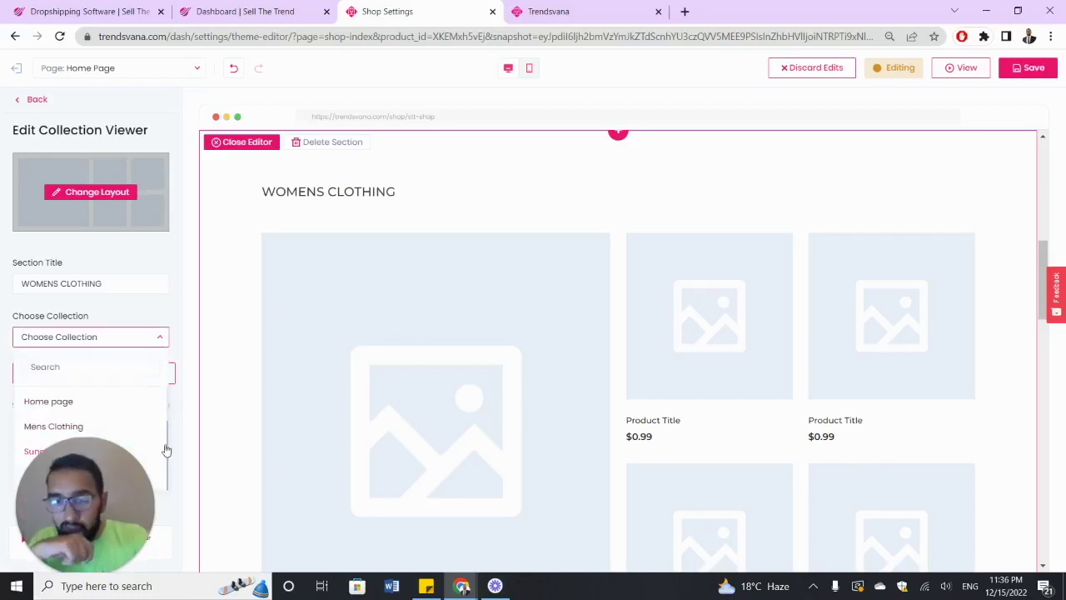
click(163, 485)
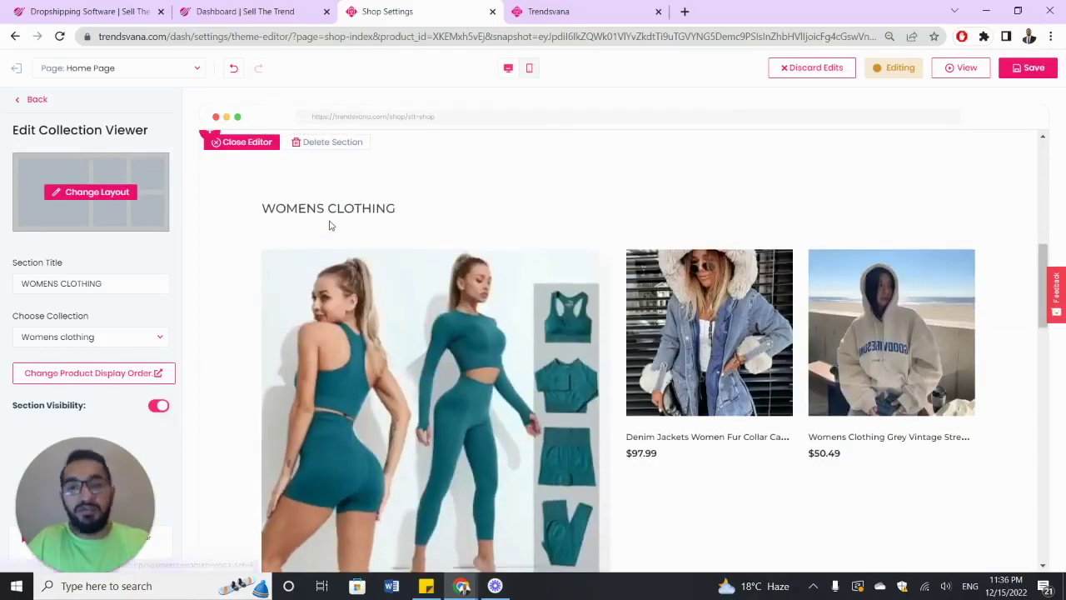
scroll(350, 242, down, 3)
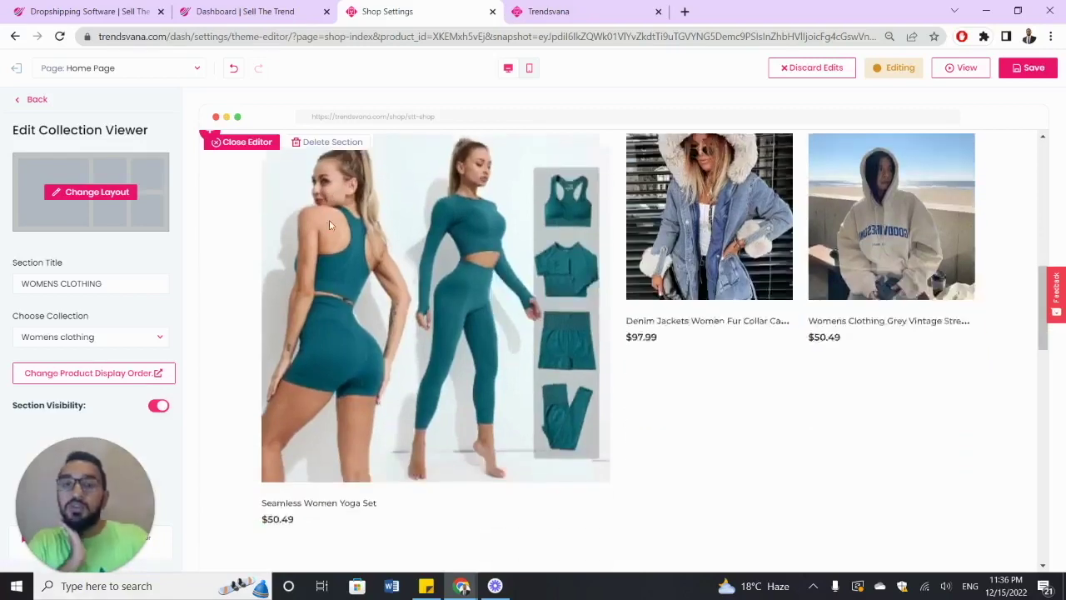
scroll(381, 260, up, 1)
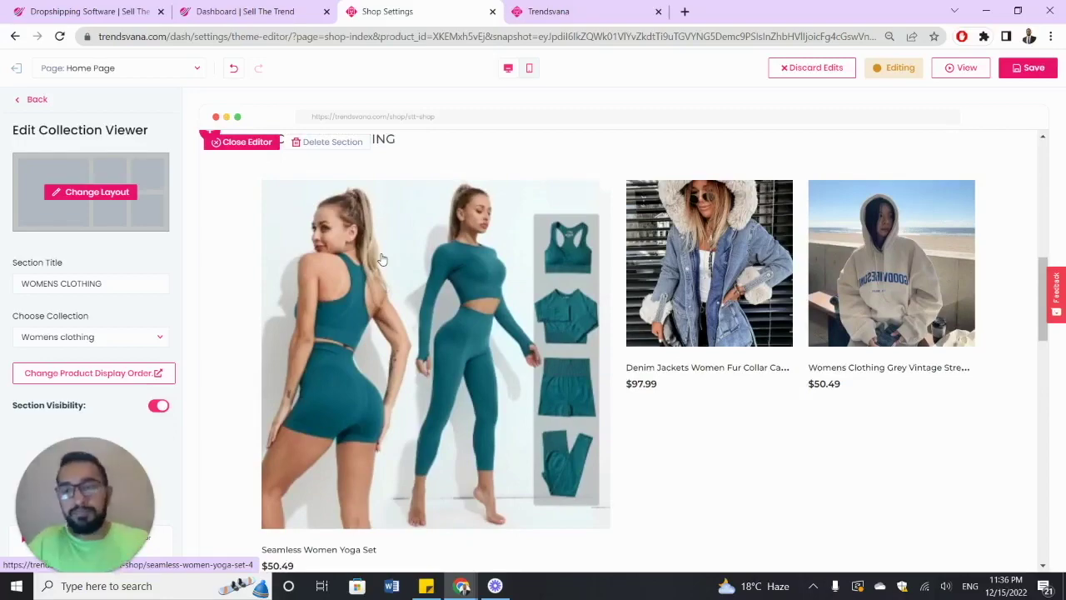
scroll(394, 254, down, 7)
scroll(393, 257, up, 8)
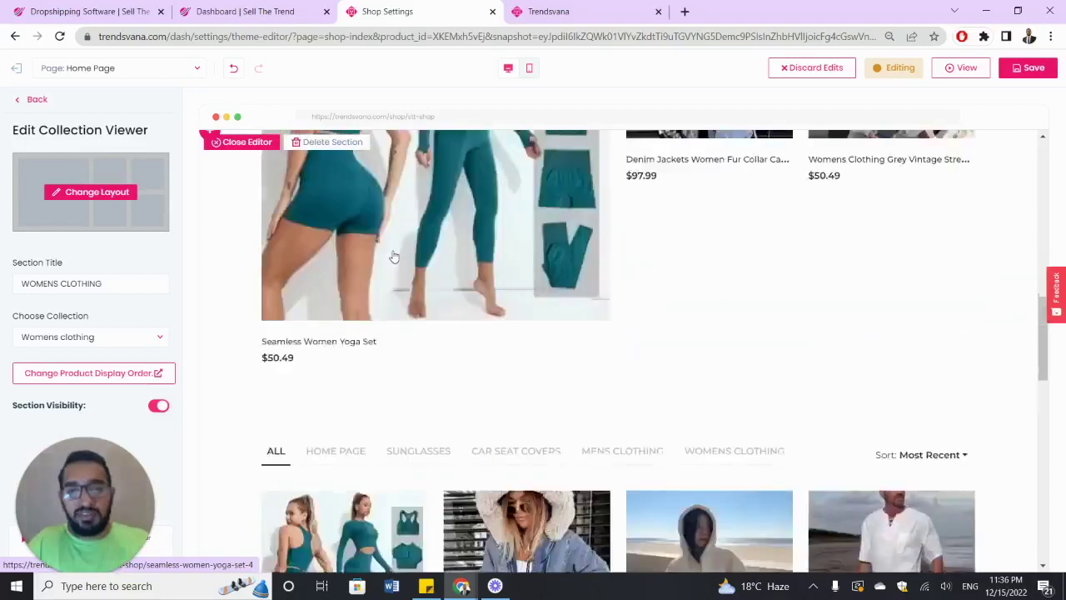
scroll(393, 256, down, 2)
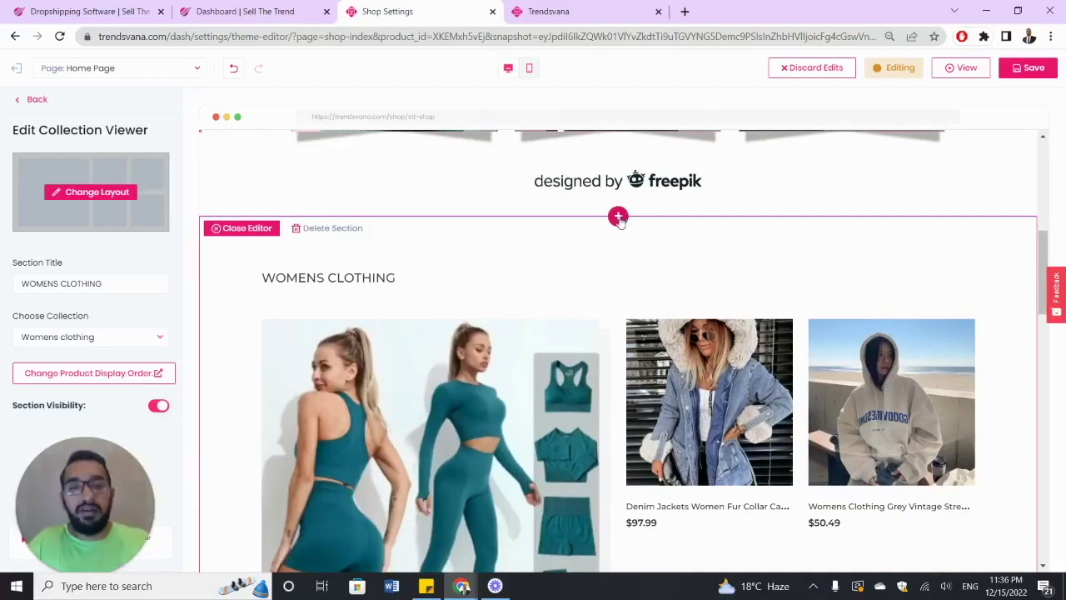
scroll(639, 275, down, 3)
scroll(640, 274, down, 5)
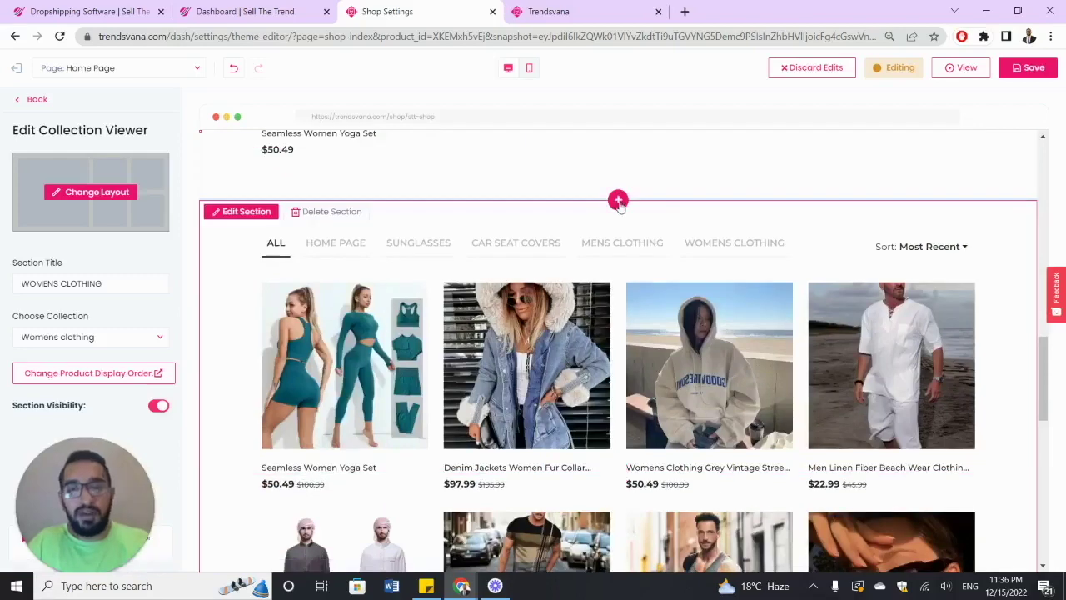
click(619, 202)
scroll(416, 334, up, 7)
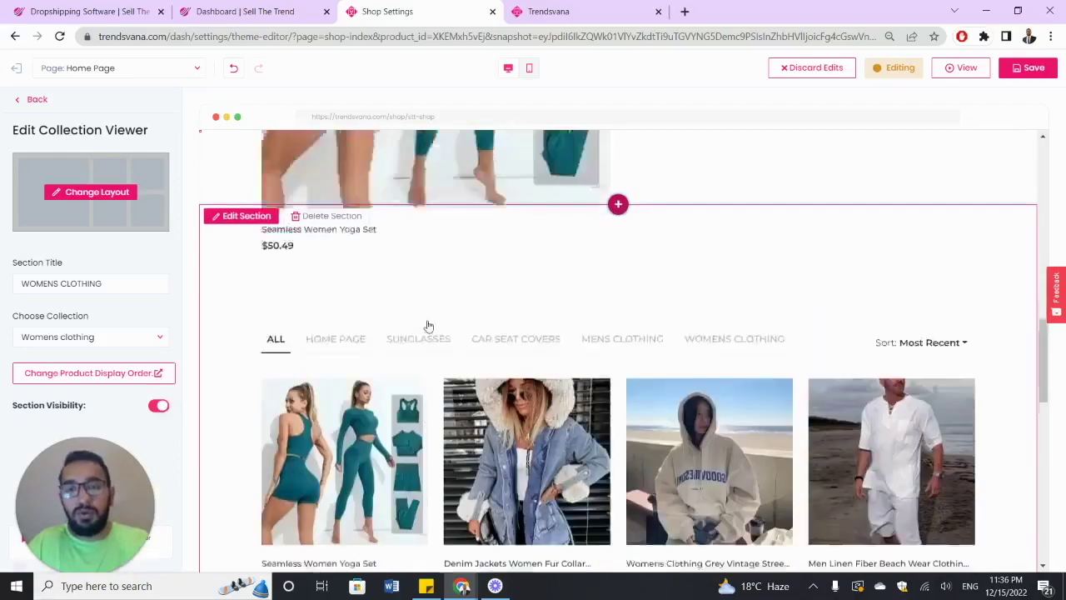
- Turn off visibility of the WOMENS CLOTHING section
click(159, 406)
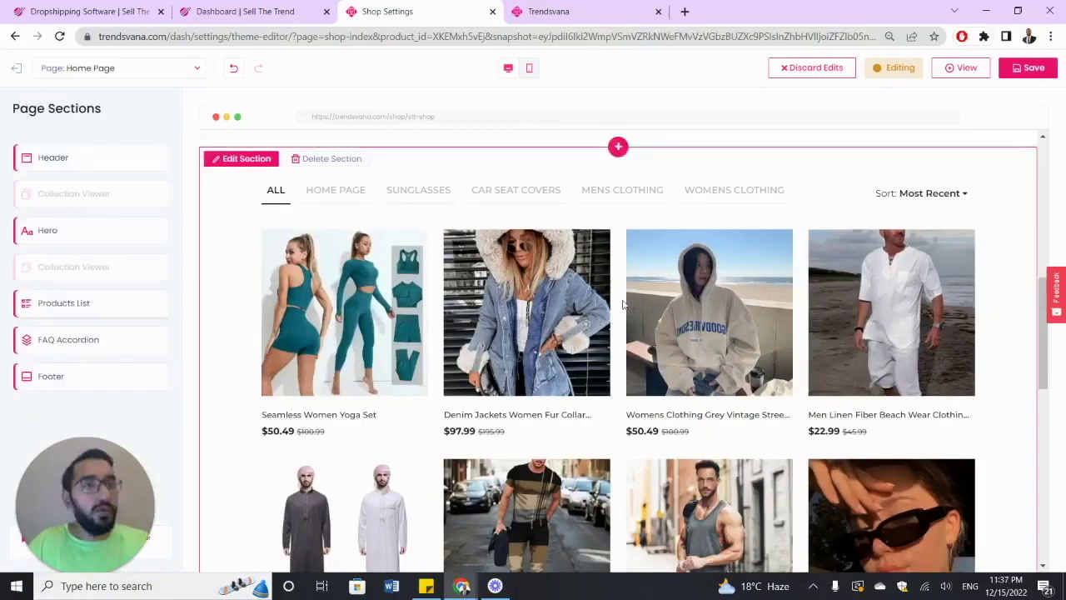
scroll(624, 302, down, 8)
scroll(624, 302, up, 8)
scroll(545, 276, up, 1)
scroll(546, 277, down, 1)
scroll(546, 277, down, 8)
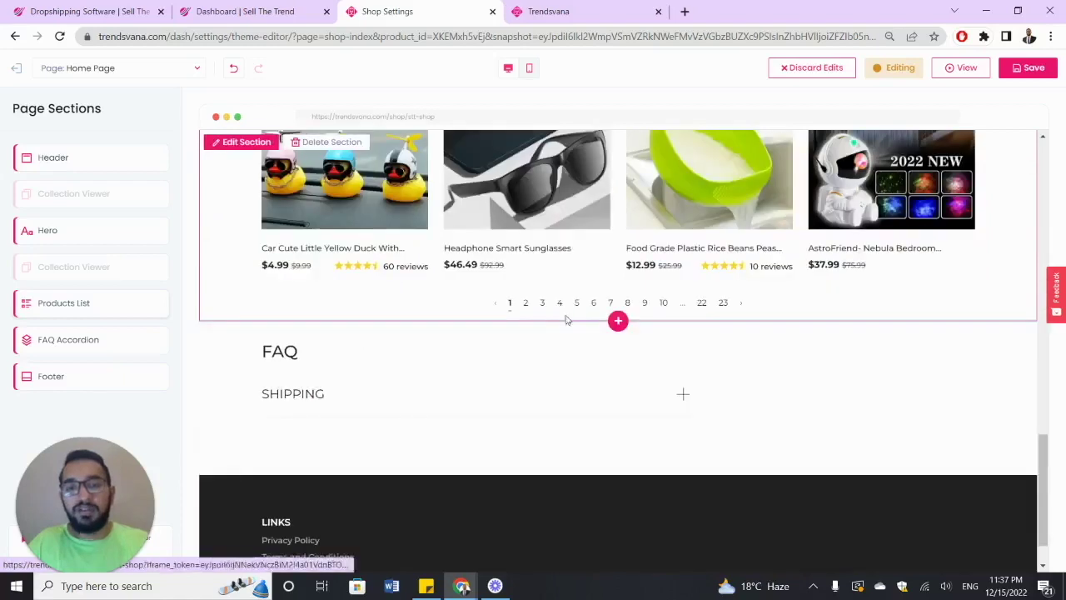
- Add a Newsletter section below the product list and select its title text
click(618, 323)
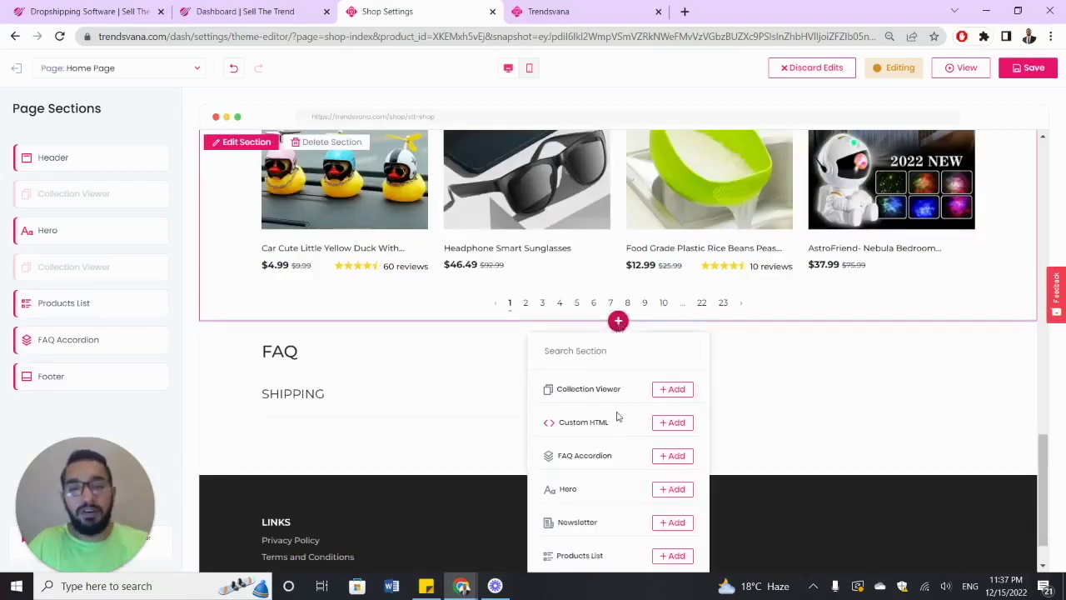
click(674, 522)
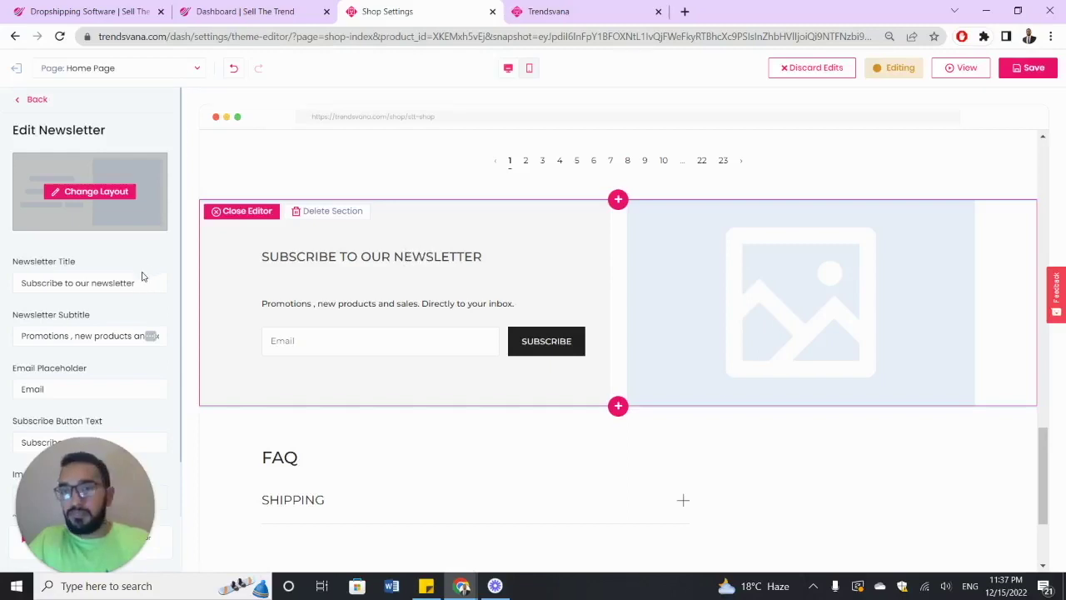
scroll(74, 280, down, 2)
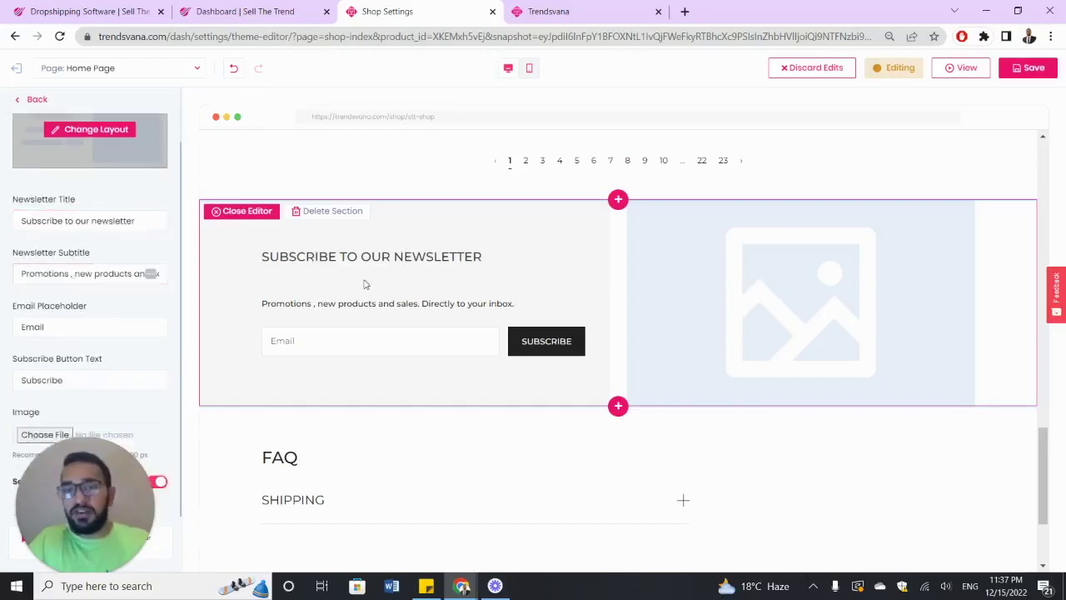
click(111, 225)
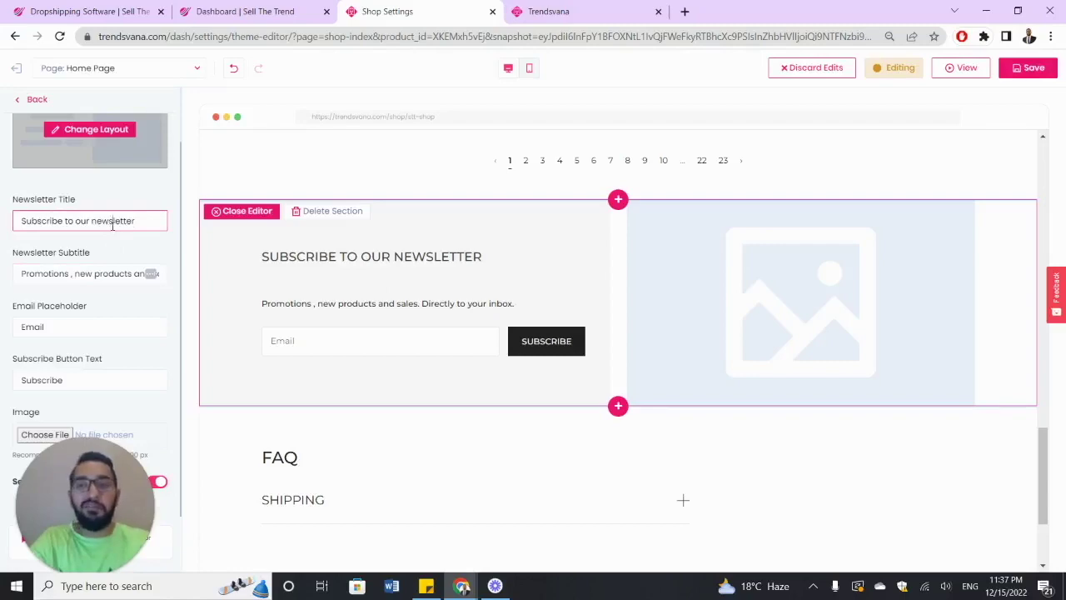
key(ctrl+a)
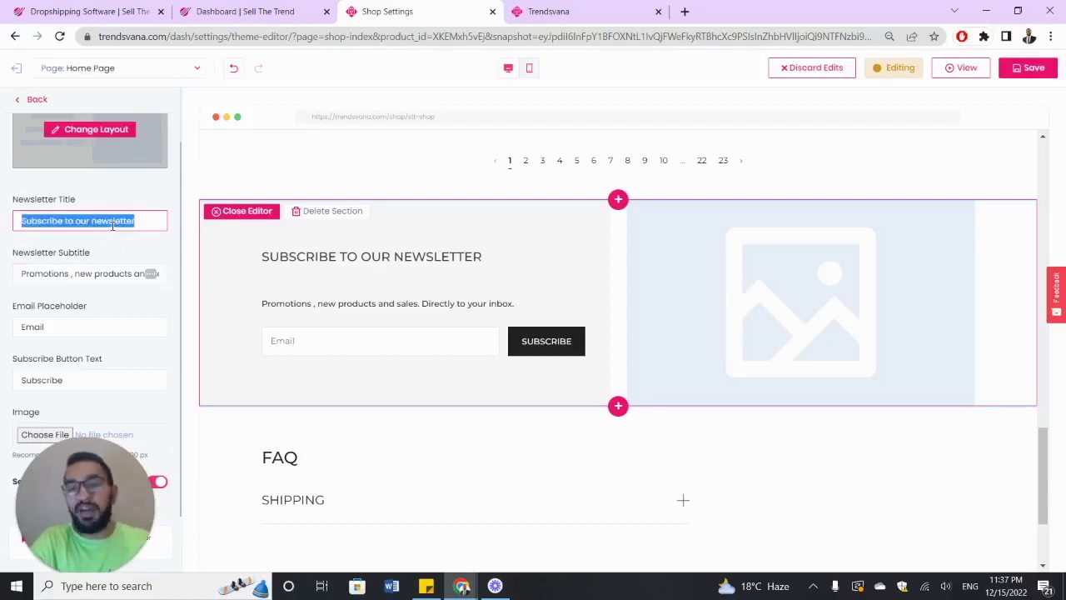
scroll(425, 250, up, 3)
scroll(426, 250, down, 3)
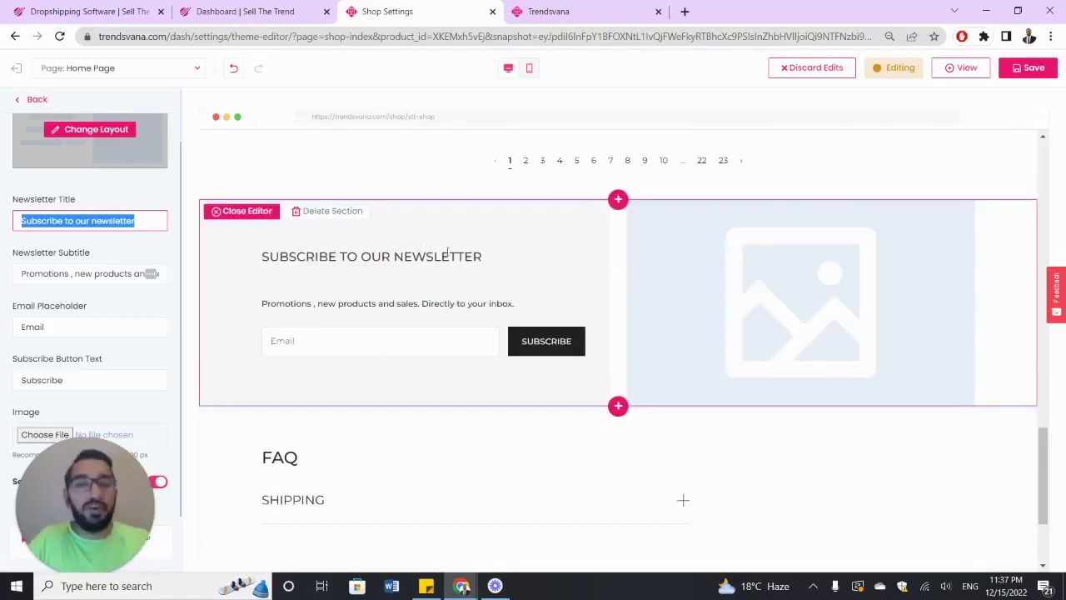
scroll(460, 253, down, 2)
scroll(462, 256, up, 3)
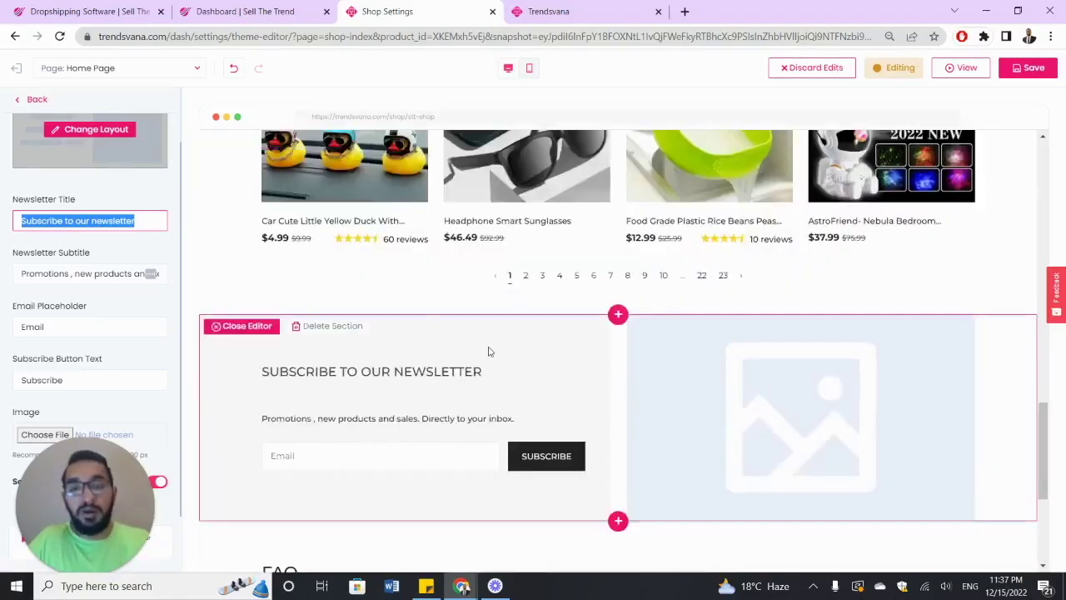
scroll(492, 346, up, 8)
scroll(492, 348, up, 3)
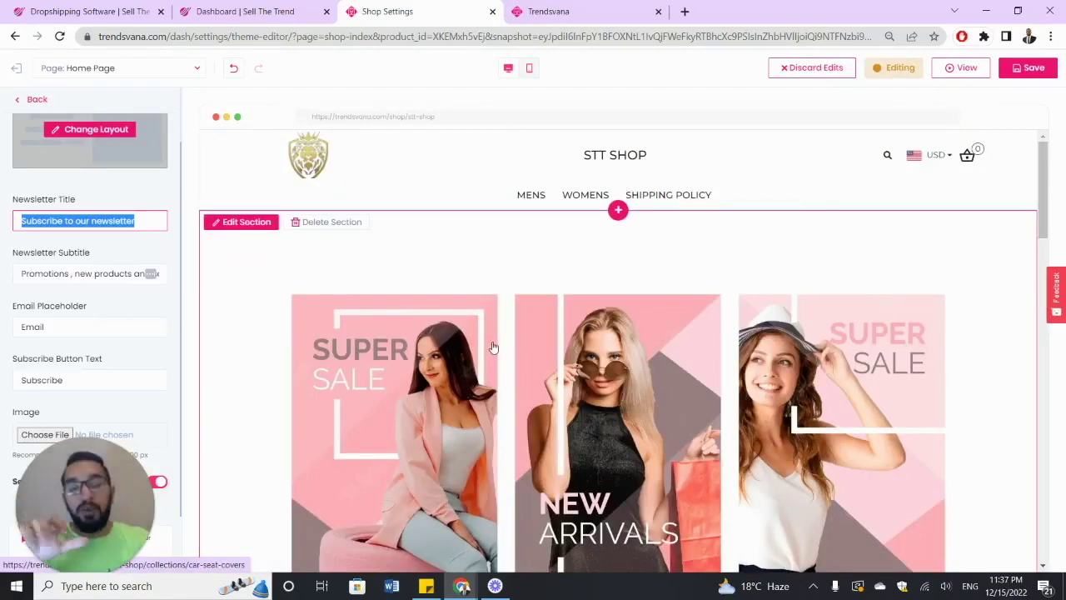
scroll(493, 347, down, 10)
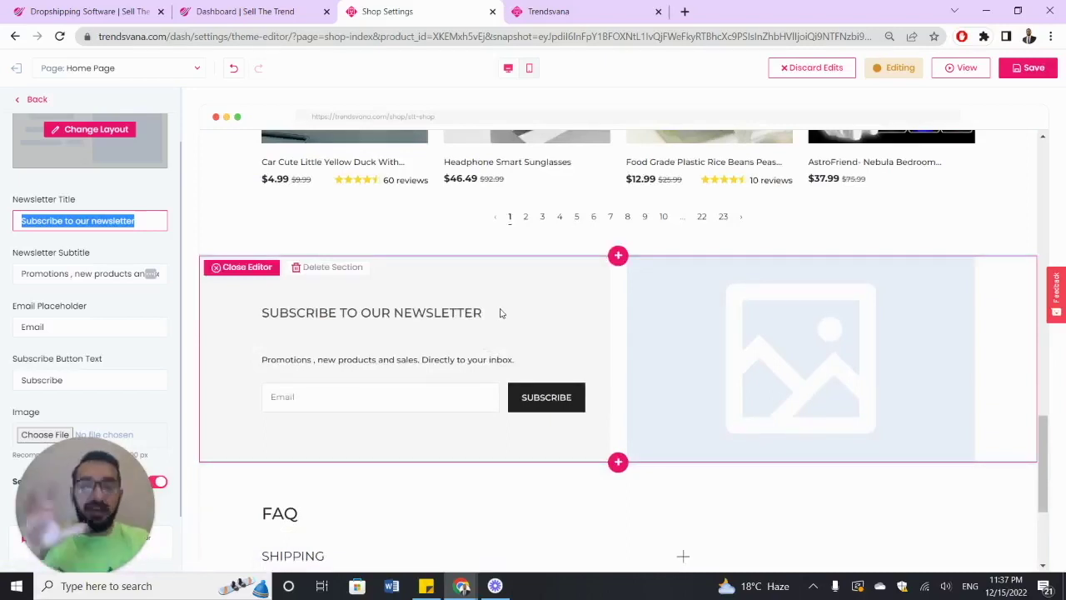
scroll(500, 313, up, 2)
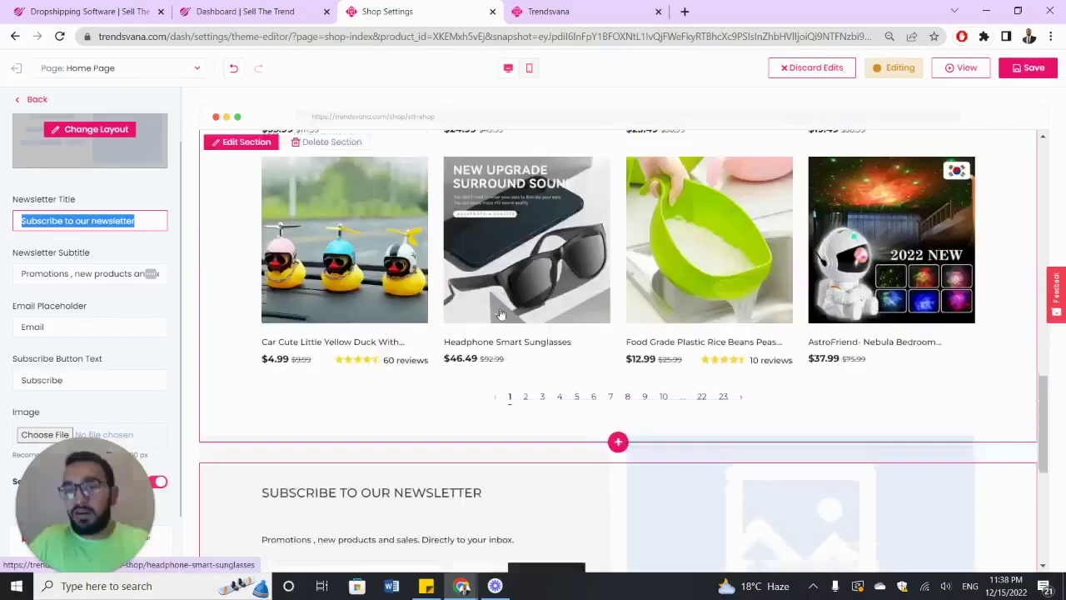
scroll(500, 311, down, 4)
scroll(409, 247, up, 1)
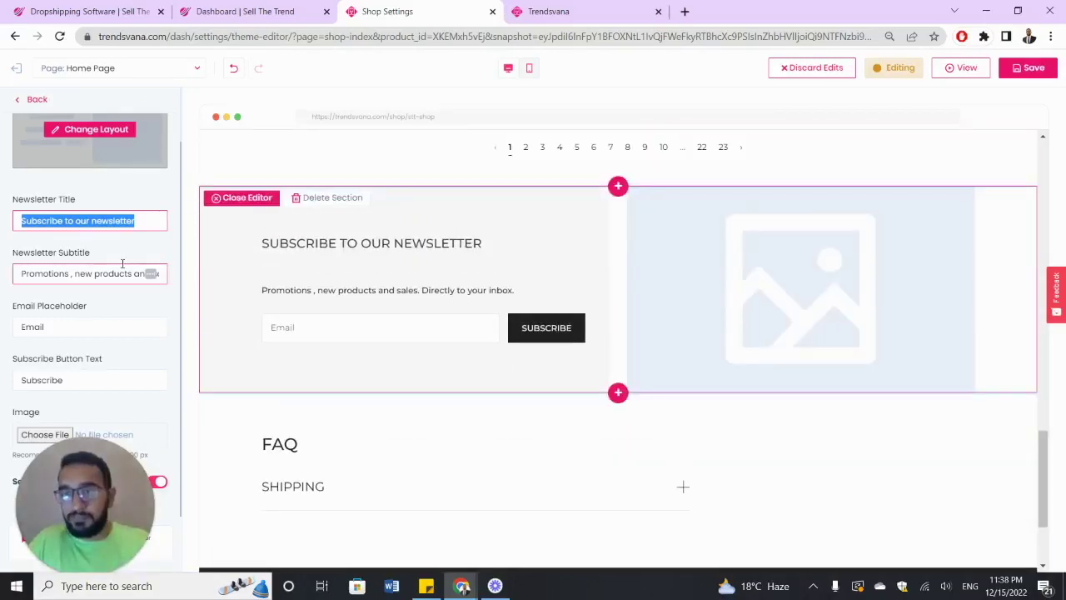
click(87, 325)
- Set the newsletter subtitle to 'SUBSCRIBE NOW TO GET 30%OFF ON YOUR NEXT ORDER'
click(70, 275)
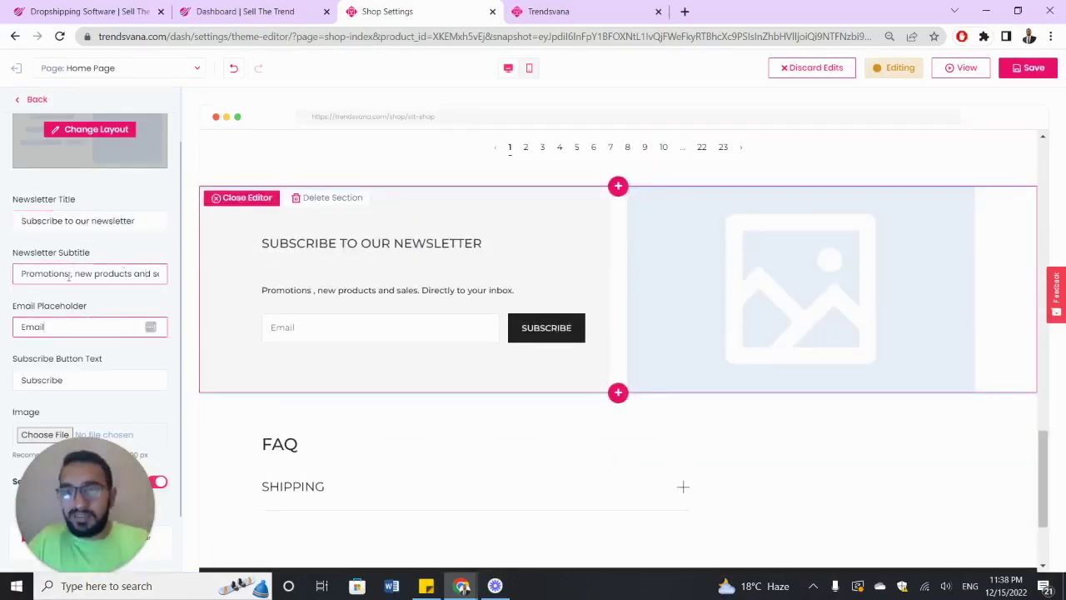
key(ctrl+a)
key(BackSpace)
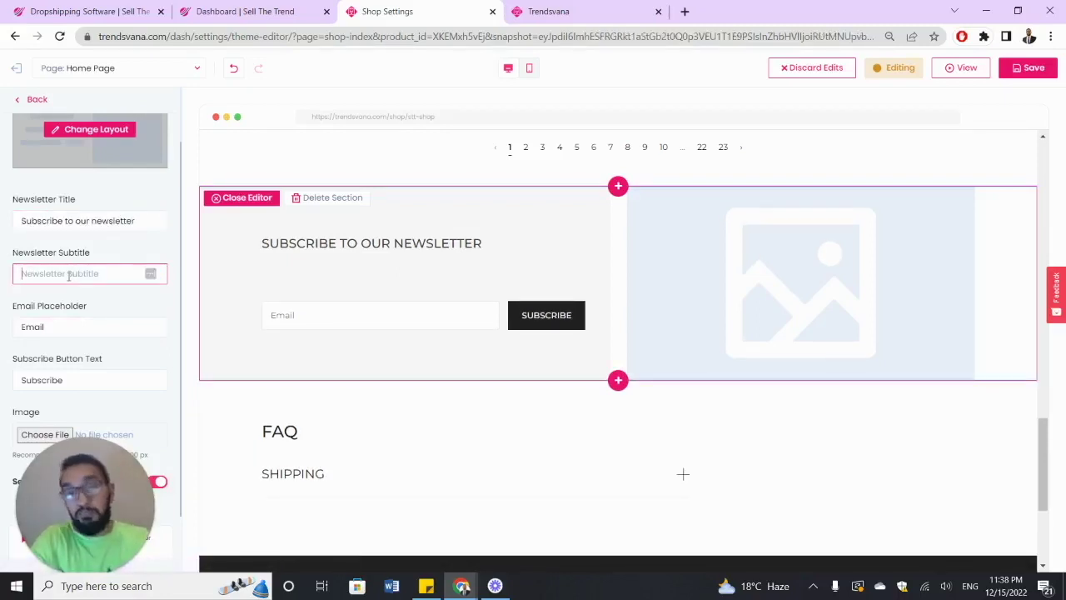
text(SUBRIBE)
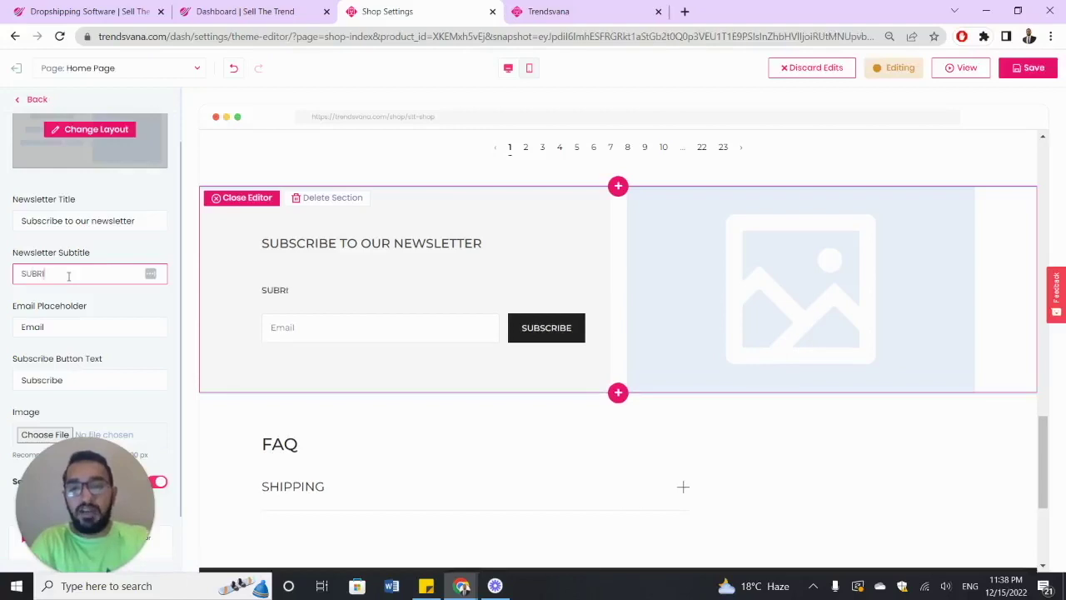
key(BackSpace)
key(BackSpace)
key(BackSpace)
key(BackSpace)
text(SCRIB)
text(TO GET 10)
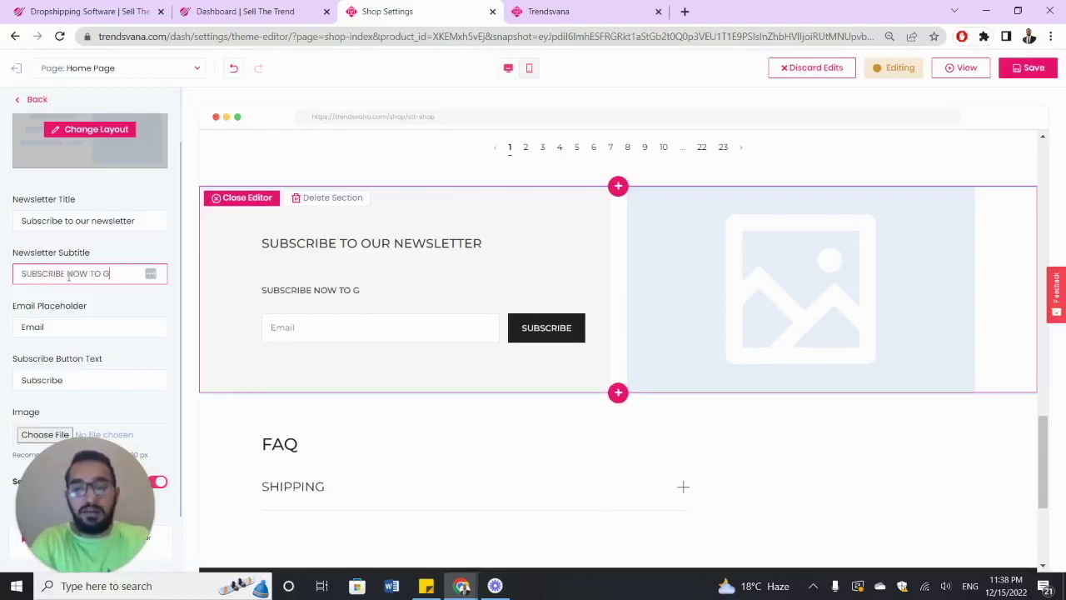
key(BackSpace)
key(BackSpace)
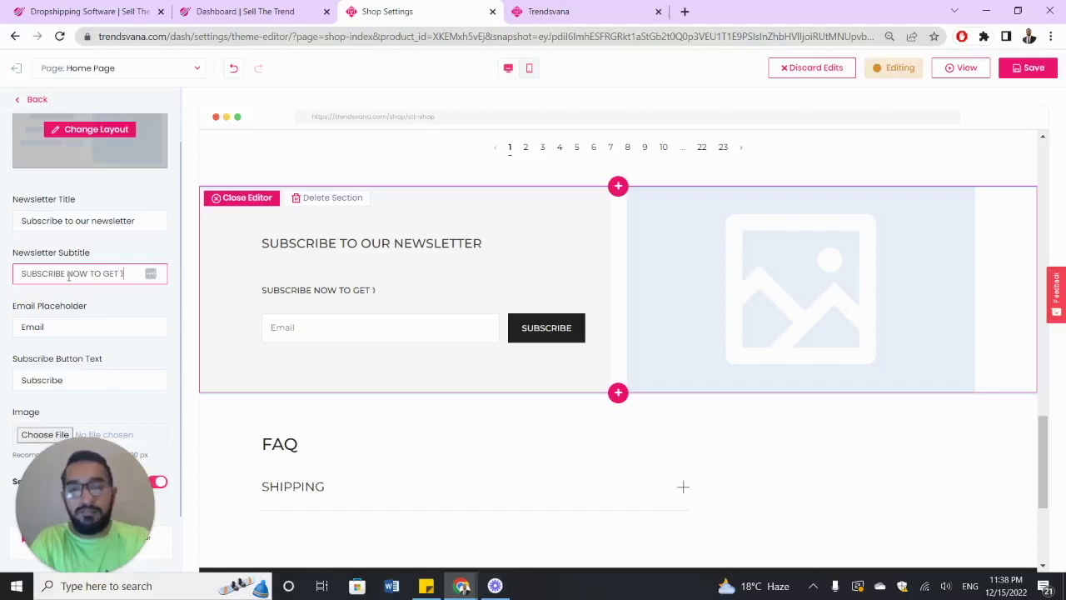
text(30%)
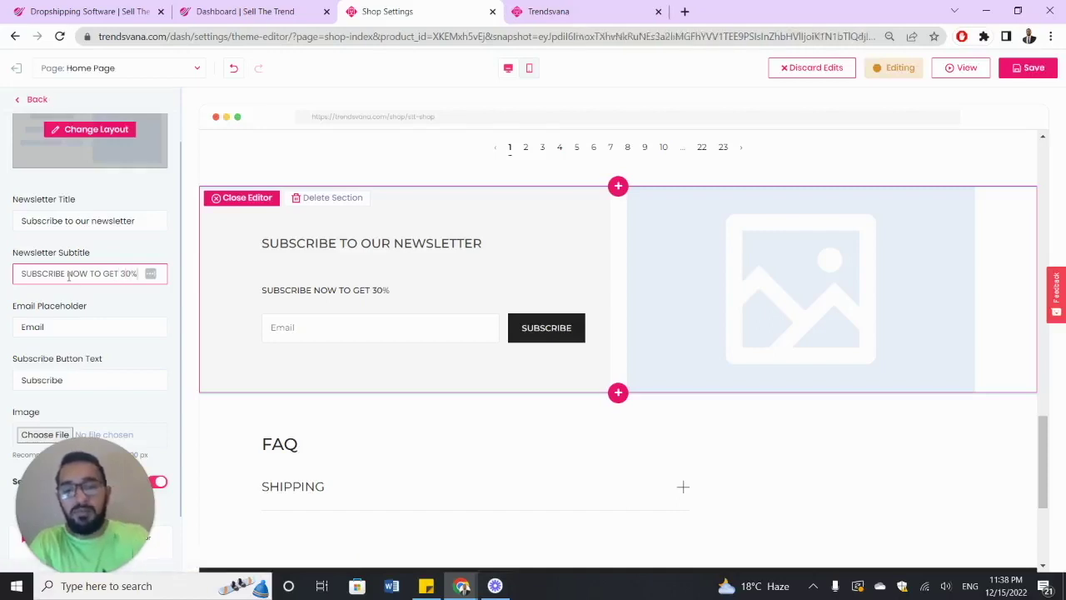
text(OFF ON OUR NEXT ORDER)
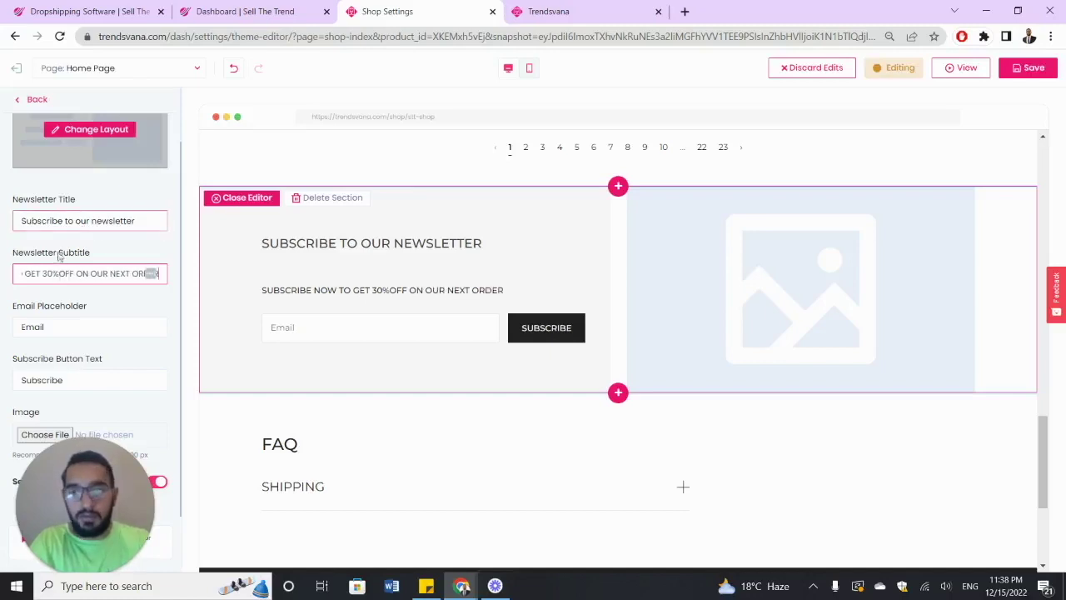
click(94, 275)
text(Y)
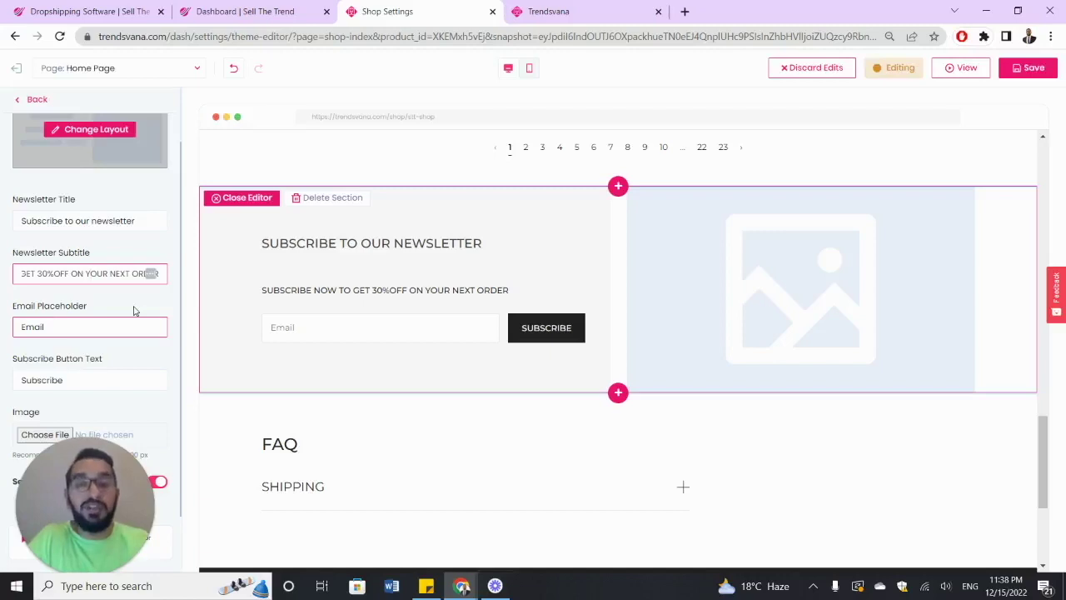
- Change the button text to 'CLICK NOW' and the email placeholder to 'NOW'
click(142, 372)
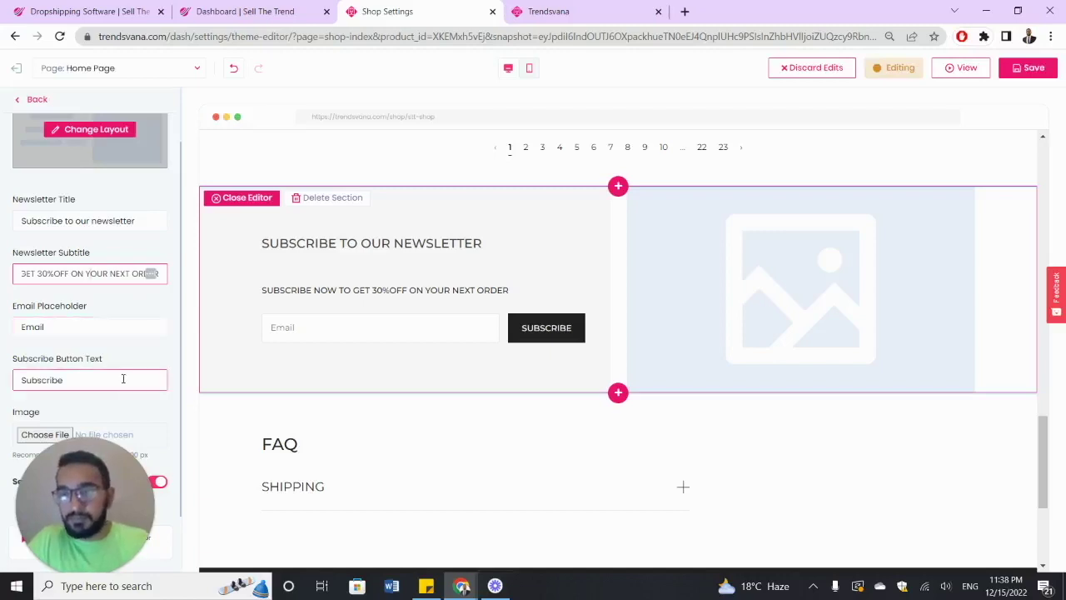
double_click(123, 379)
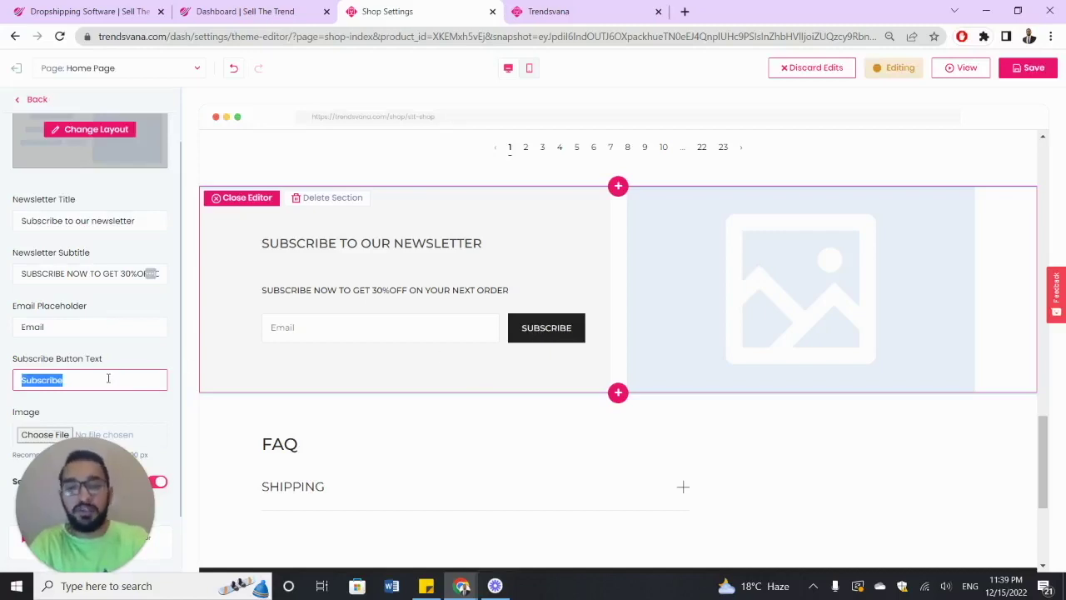
text(CLICK NOW)
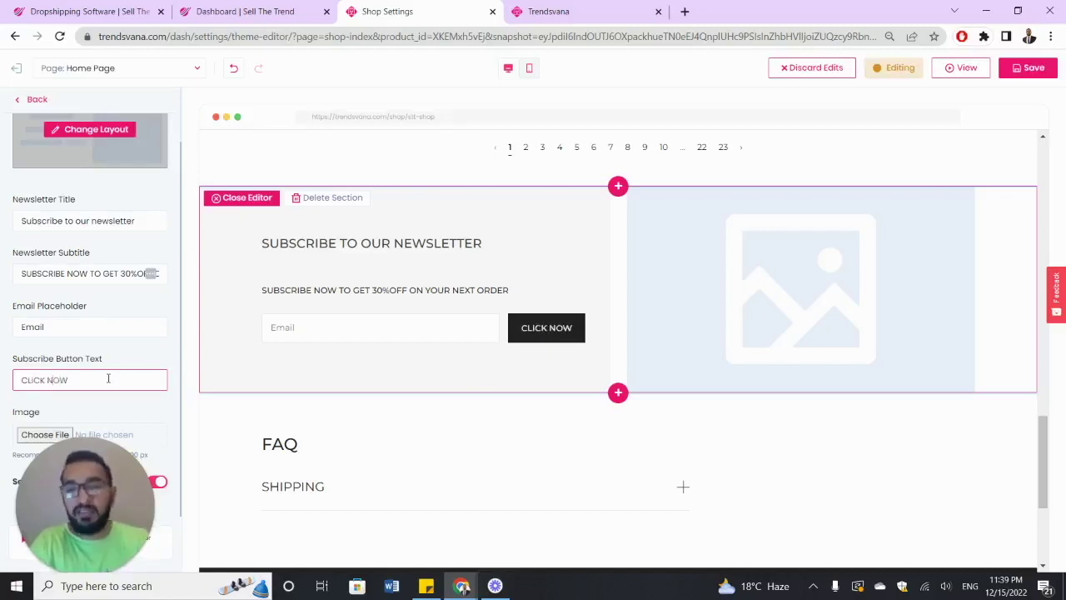
click(138, 348)
double_click(125, 326)
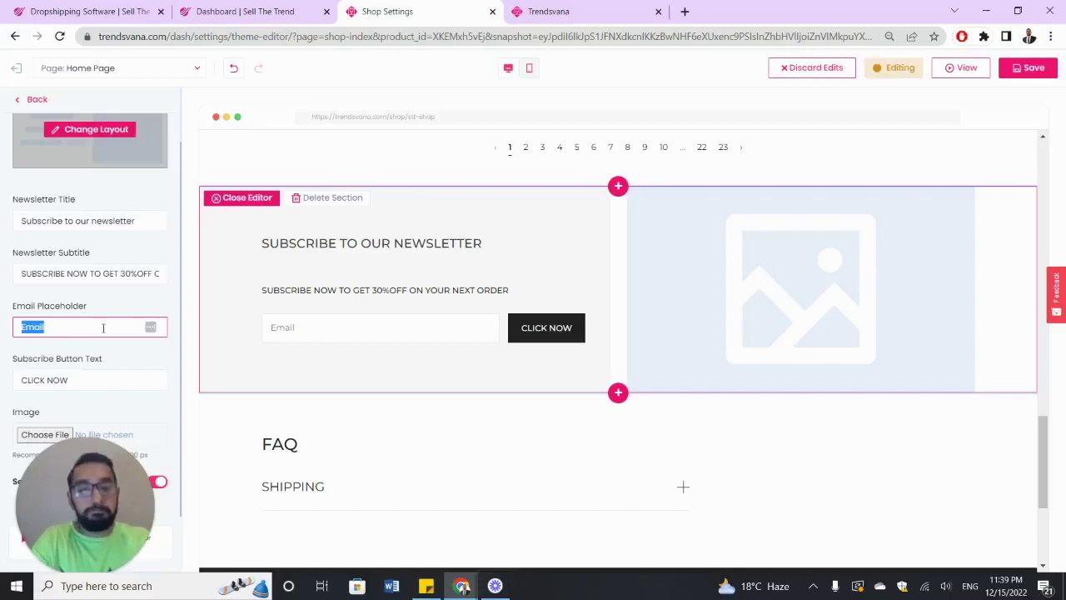
text(NOW)
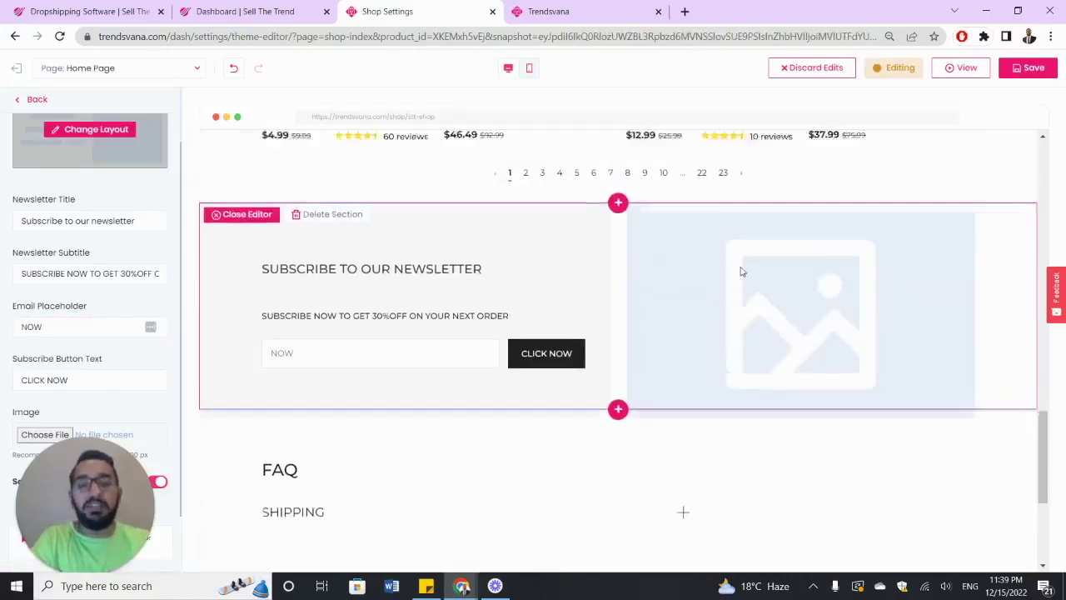
- Upload ezgif.com-gif-maker (3) from Downloads as the newsletter image
click(24, 433)
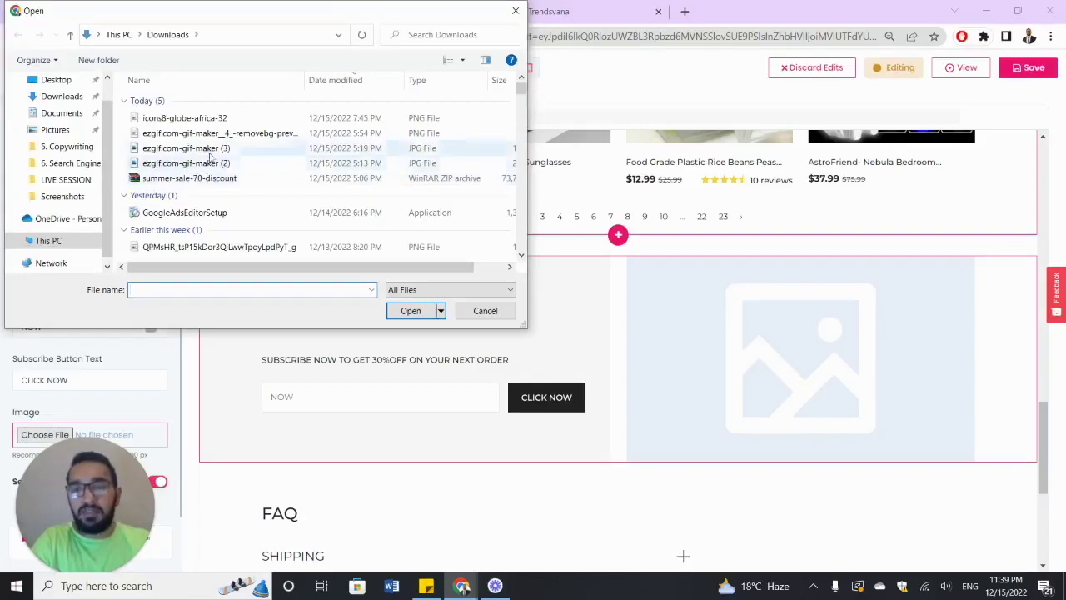
double_click(211, 158)
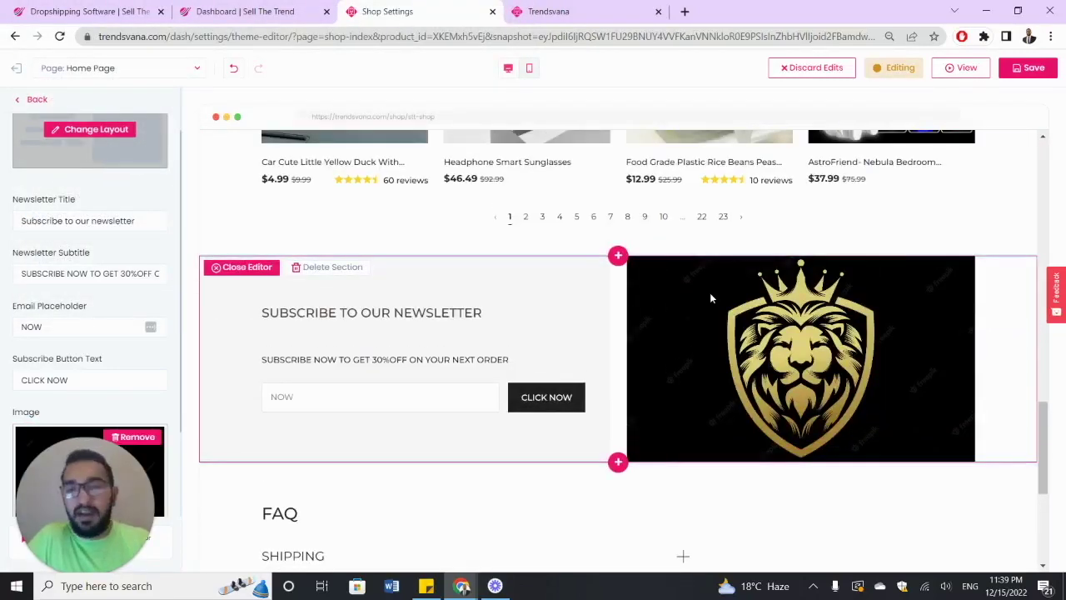
scroll(711, 297, down, 4)
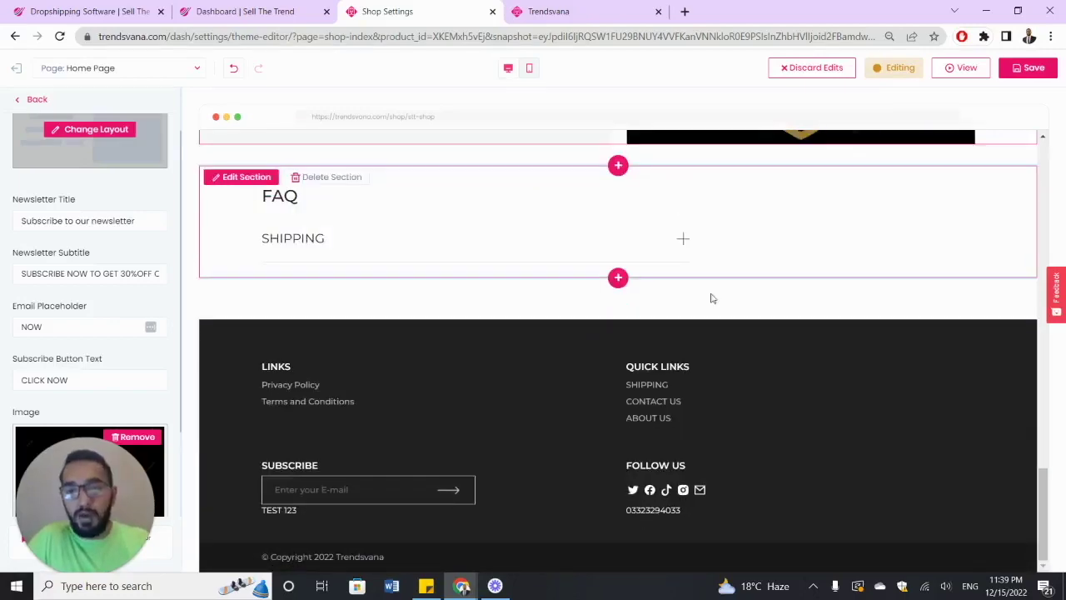
scroll(712, 298, up, 8)
scroll(712, 298, down, 5)
scroll(712, 299, up, 3)
scroll(712, 300, up, 10)
scroll(712, 299, up, 2)
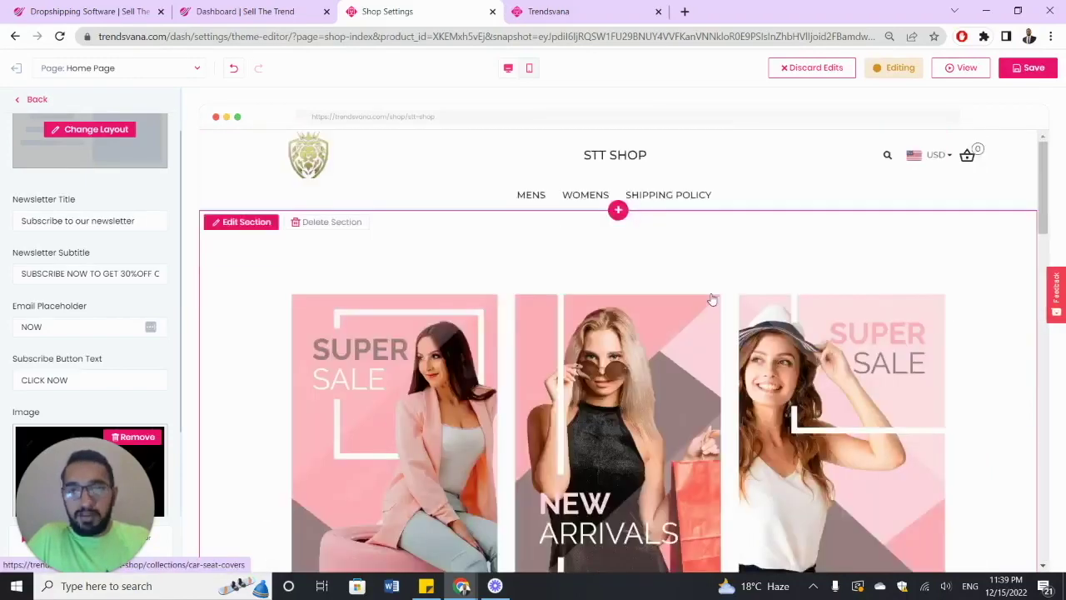
- Switch the editor from the home page to the Product Page
click(196, 69)
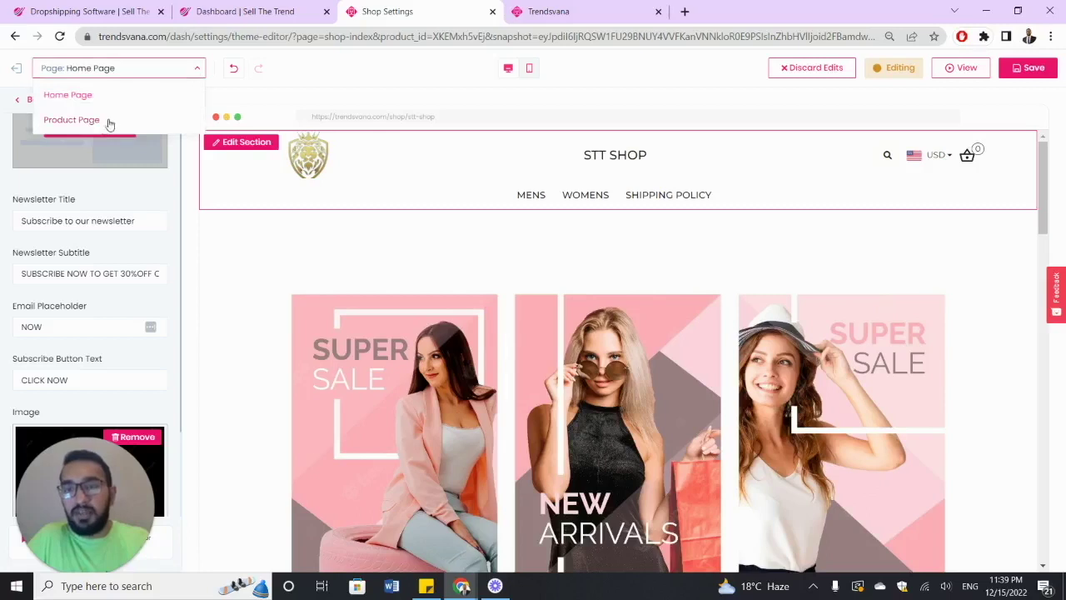
click(193, 241)
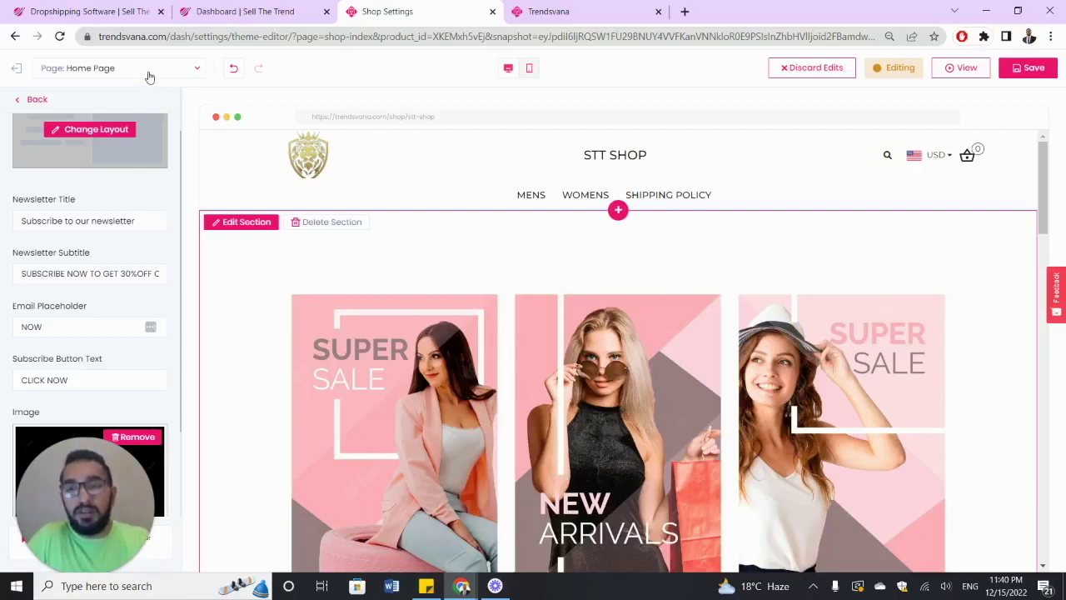
click(195, 74)
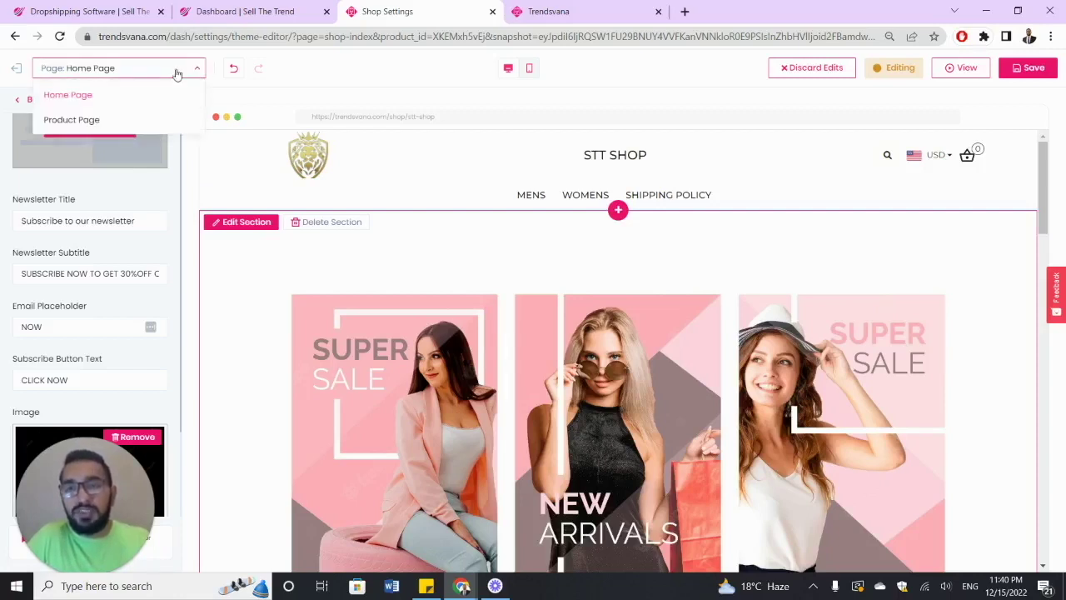
click(196, 73)
click(189, 74)
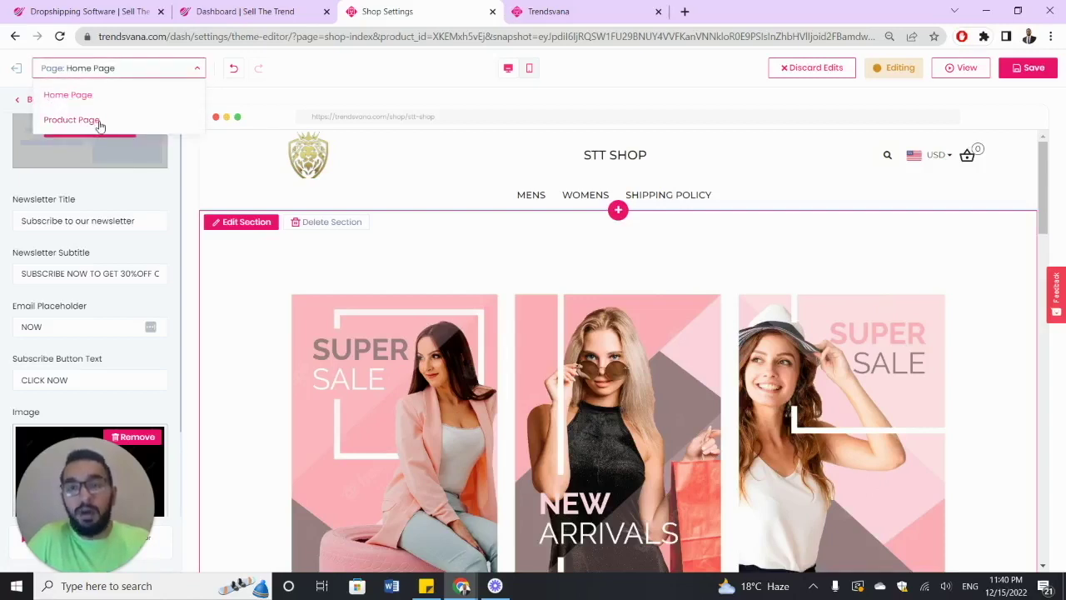
click(83, 123)
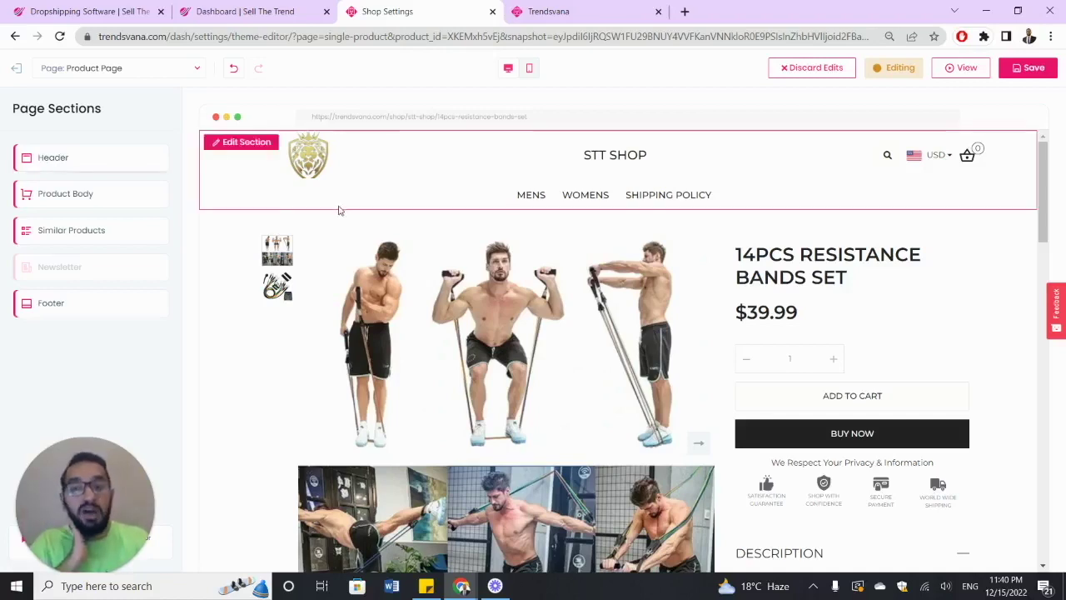
- In the product page Header, toggle Store Name off and back on, then return
click(114, 174)
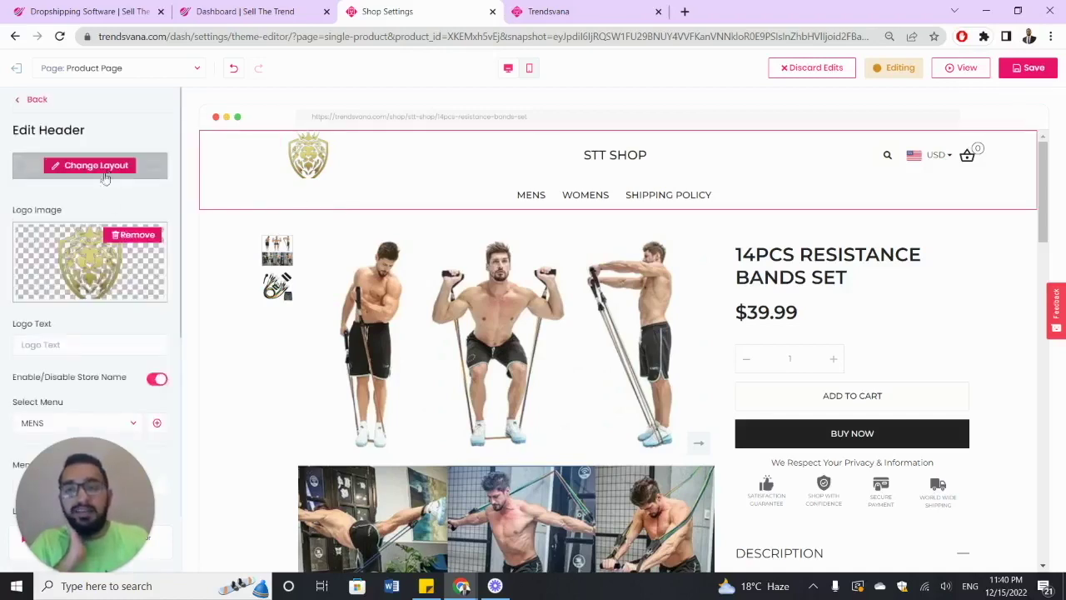
scroll(110, 208, down, 5)
scroll(114, 235, up, 2)
click(153, 241)
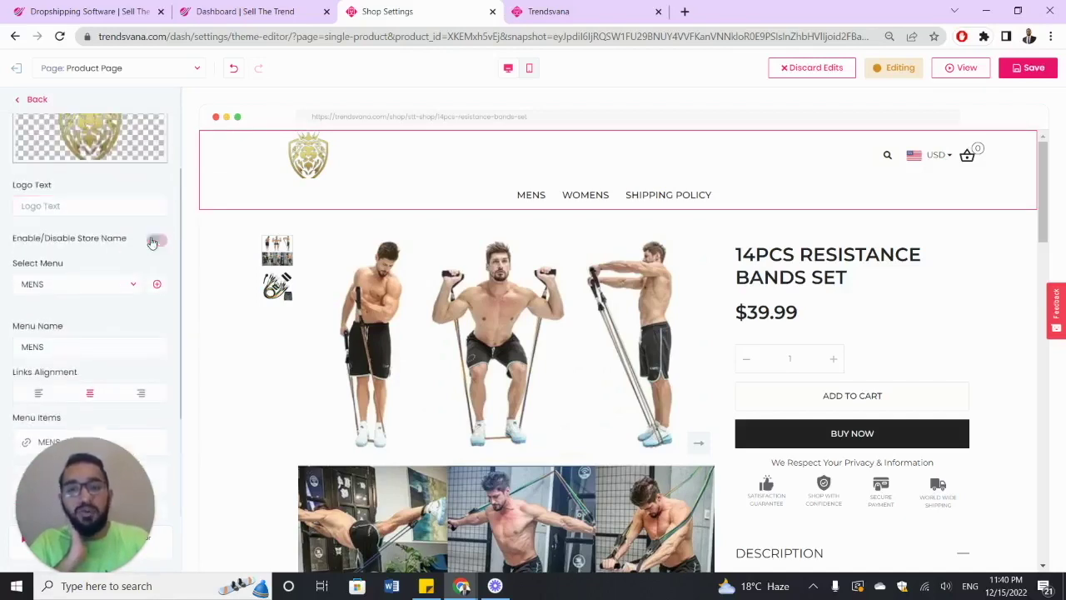
click(153, 241)
scroll(153, 241, down, 2)
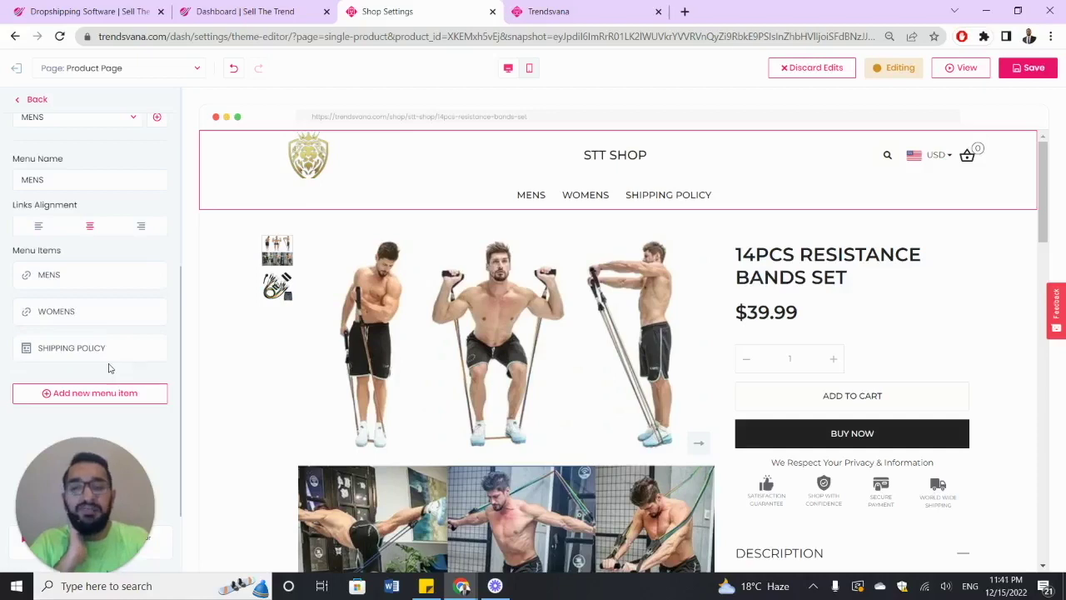
scroll(110, 362, up, 2)
scroll(110, 362, up, 3)
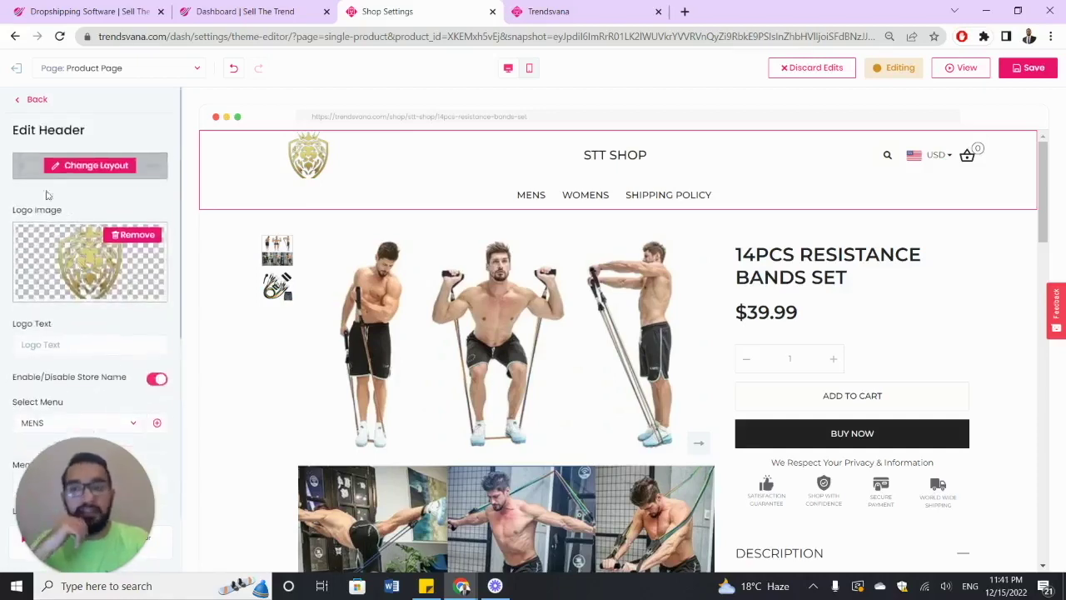
click(30, 104)
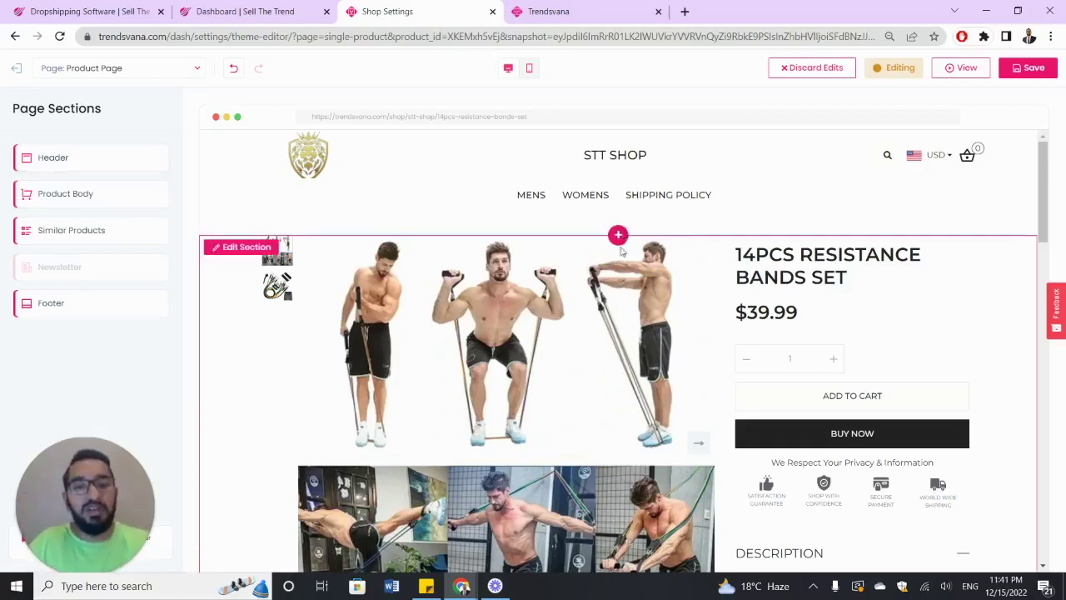
- Add a Hero section above the product details with the Super Sale image
scroll(625, 250, down, 1)
scroll(600, 263, up, 1)
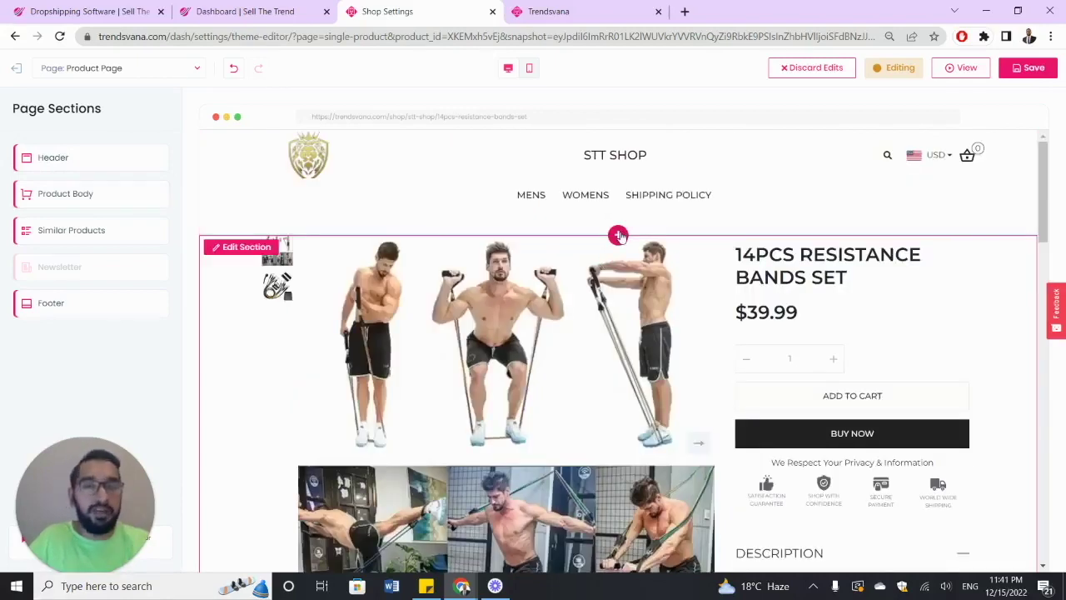
click(618, 236)
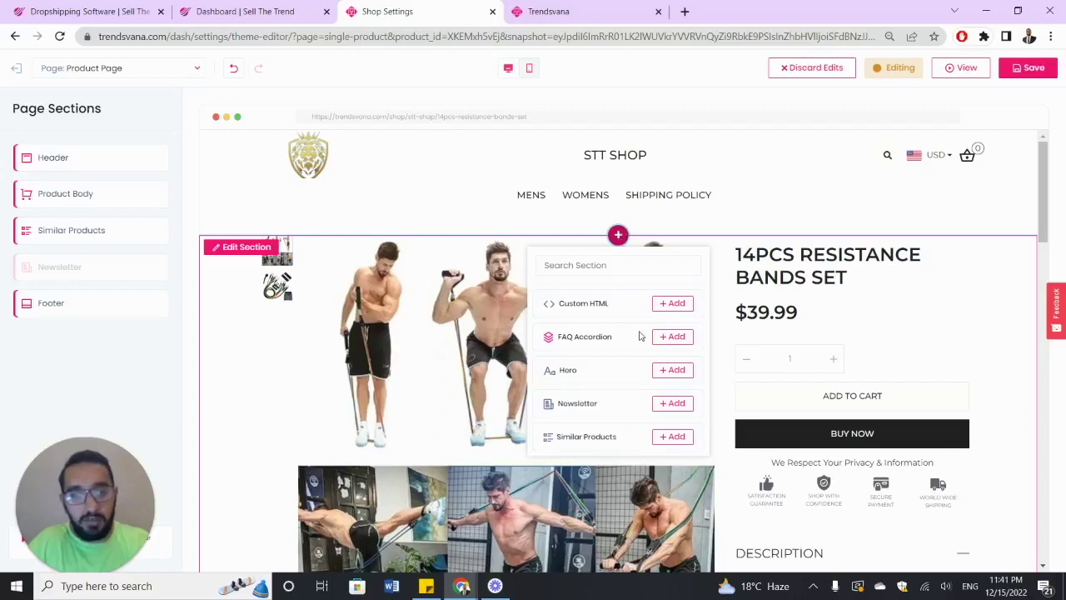
click(671, 371)
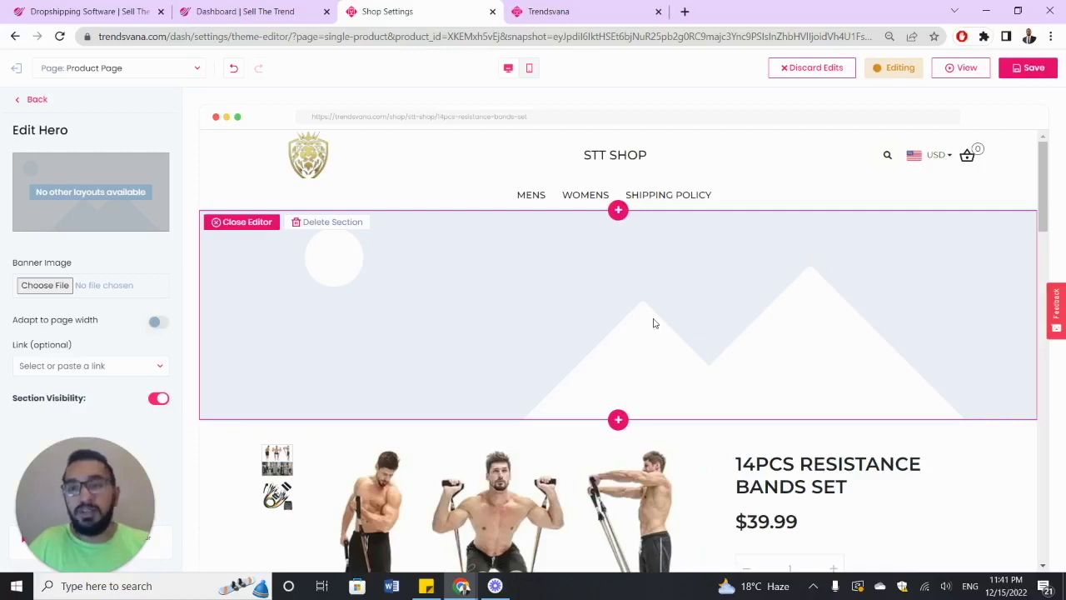
click(65, 285)
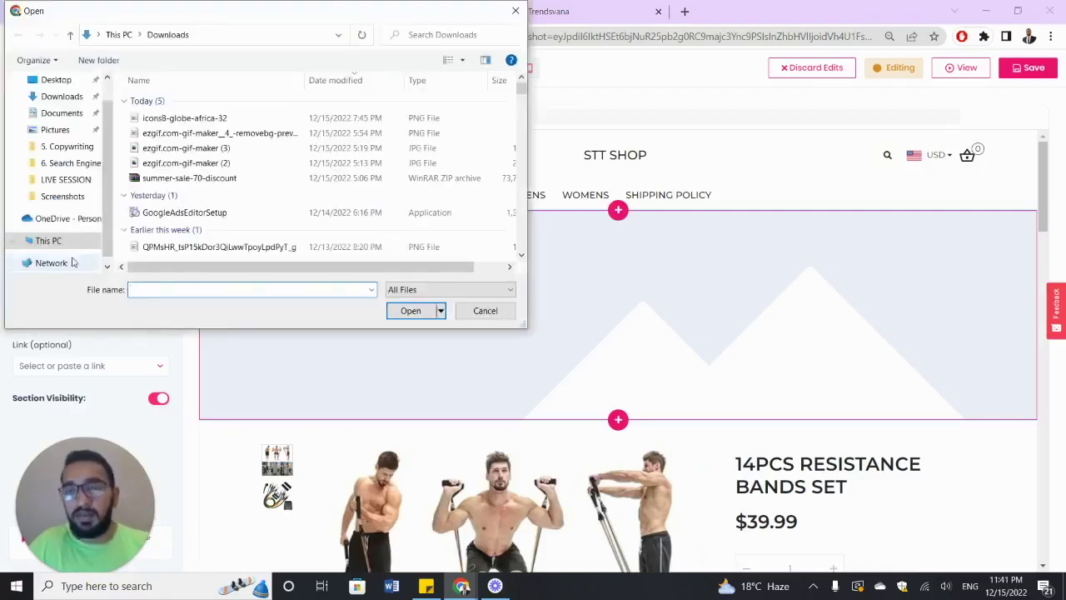
double_click(208, 152)
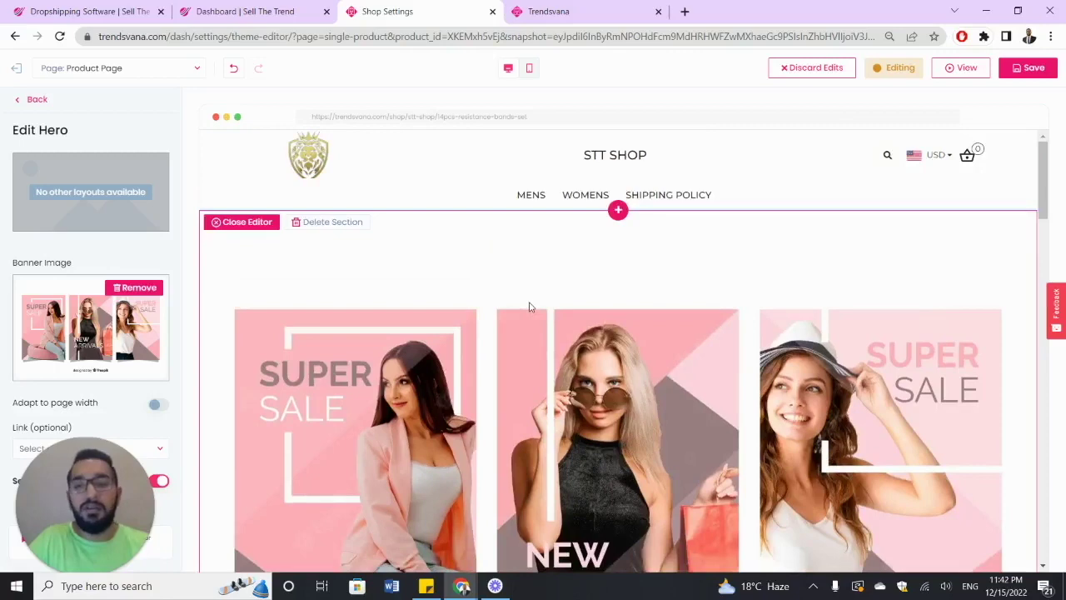
- Switch off the hero banner's section visibility
scroll(529, 307, down, 2)
scroll(448, 305, down, 3)
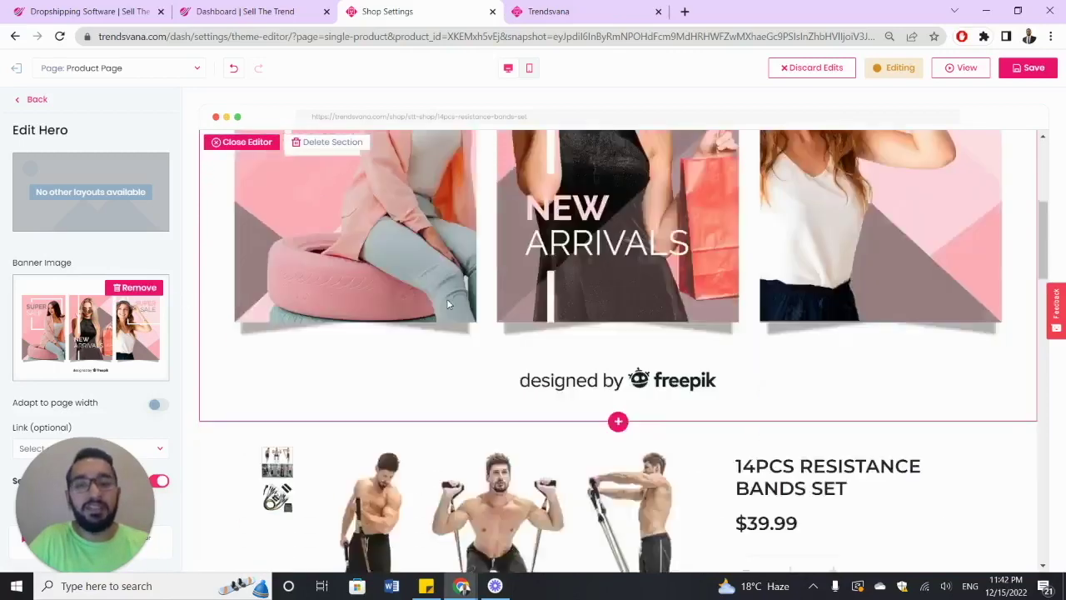
scroll(447, 305, down, 3)
scroll(694, 314, up, 5)
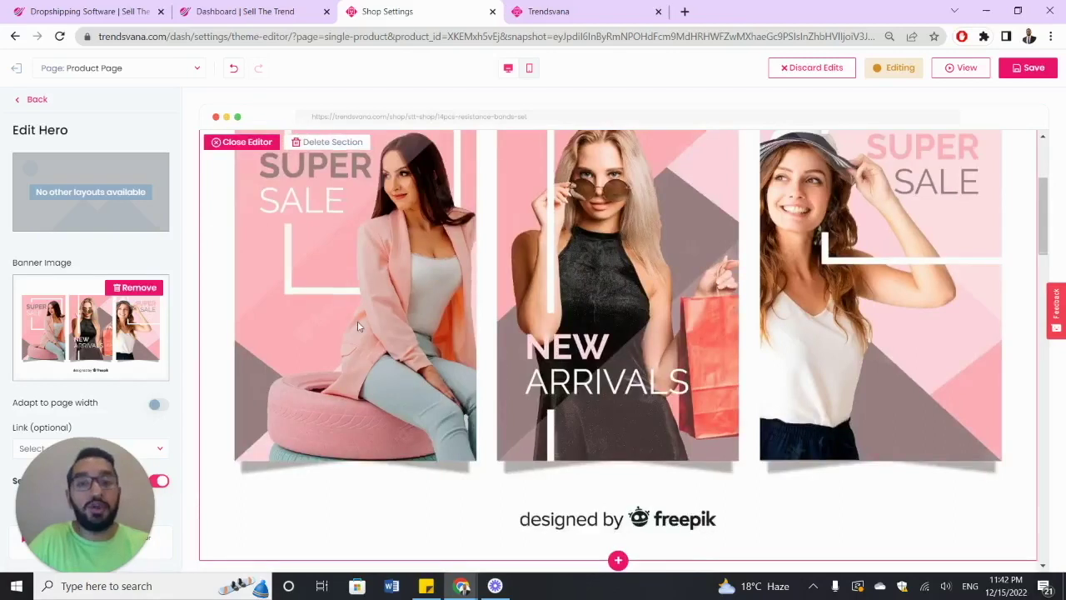
scroll(358, 327, up, 3)
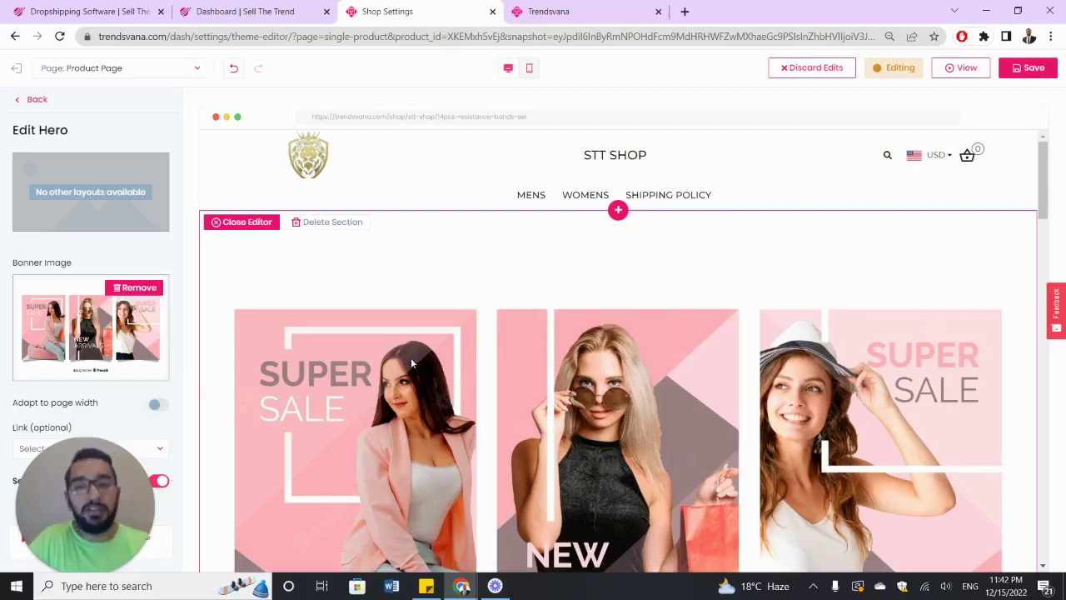
click(160, 482)
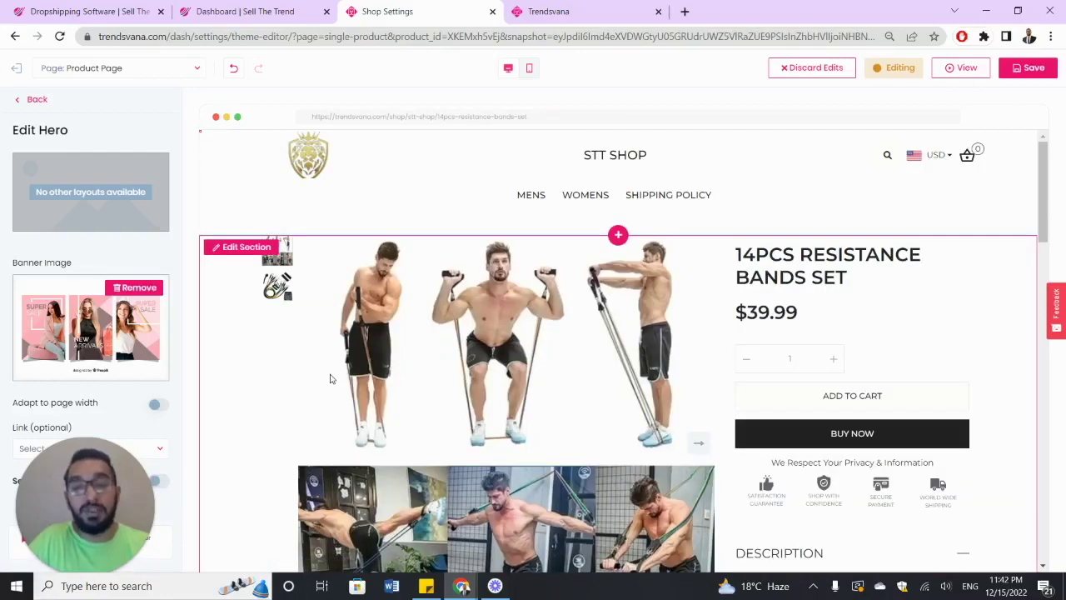
- Insert a Newsletter section above You Might Also Like
scroll(455, 352, down, 10)
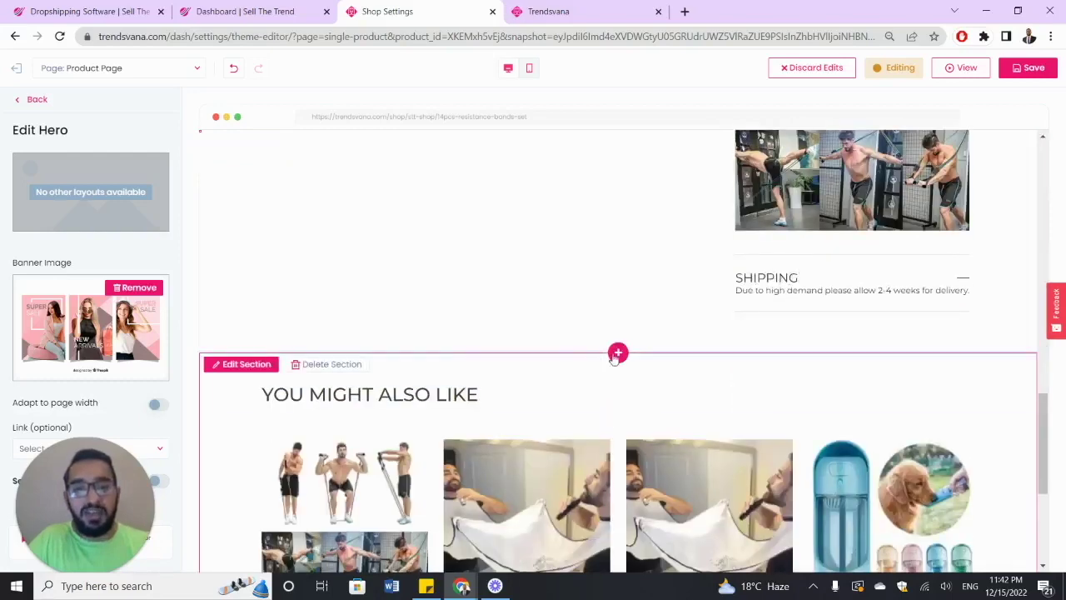
scroll(603, 313, up, 10)
scroll(604, 313, down, 10)
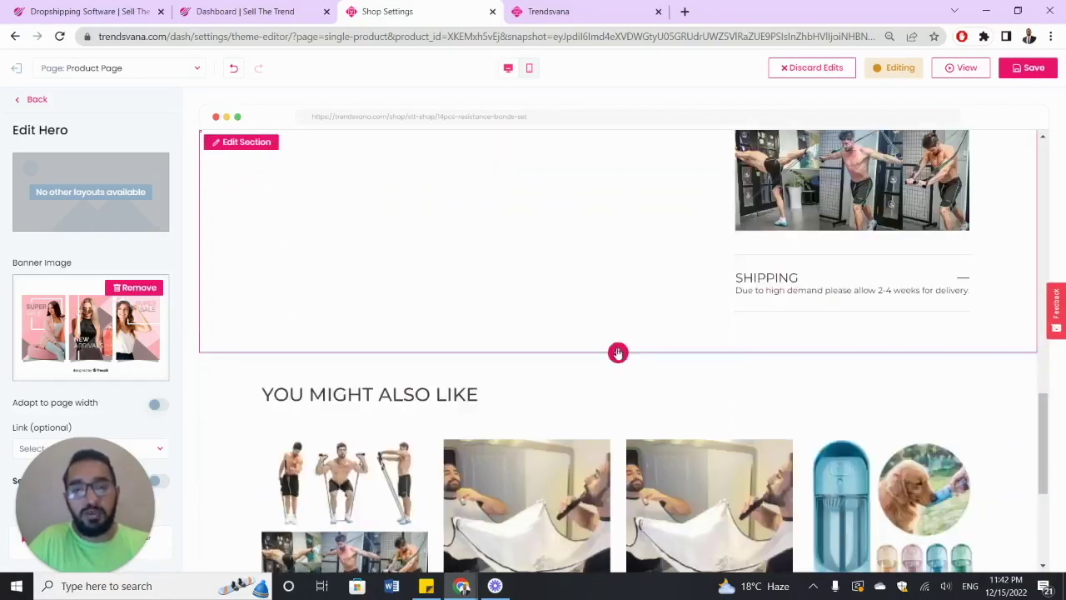
click(618, 354)
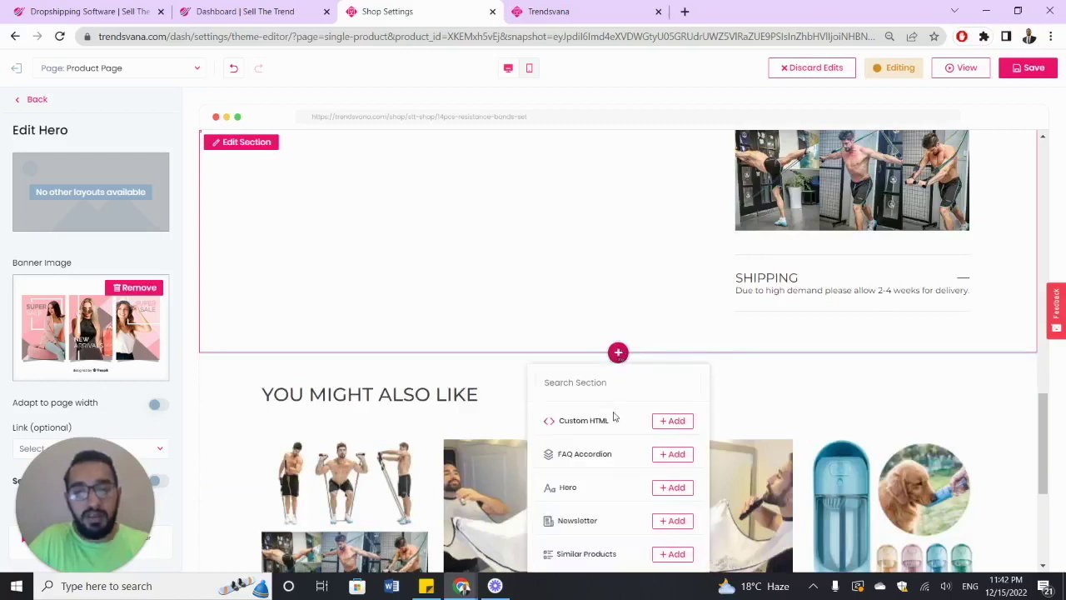
click(659, 523)
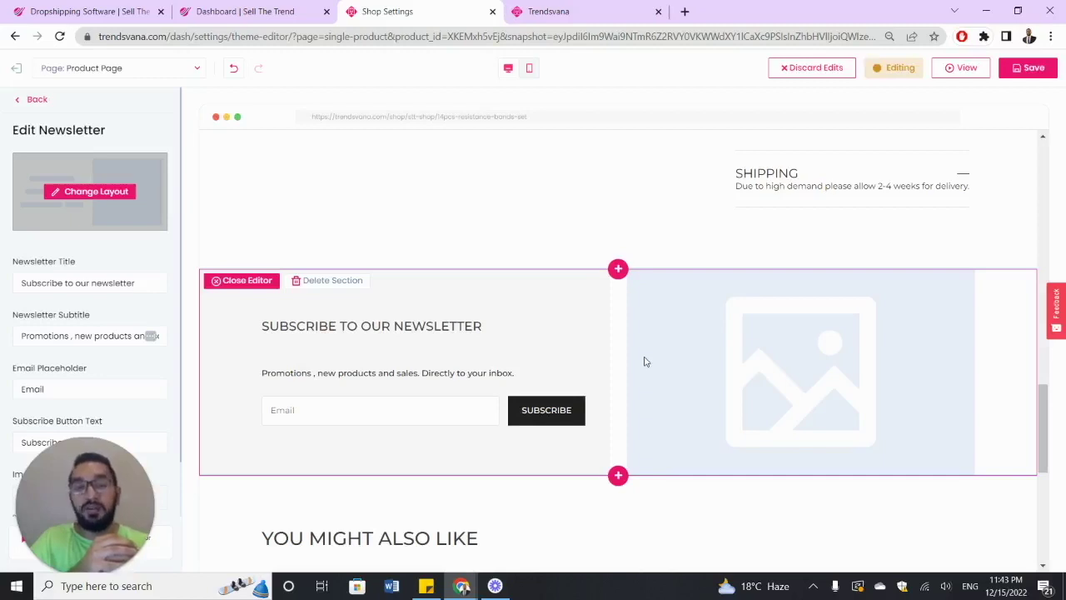
- Review the new newsletter's subtitle field, then go back to the page sections
scroll(133, 265, down, 1)
click(135, 272)
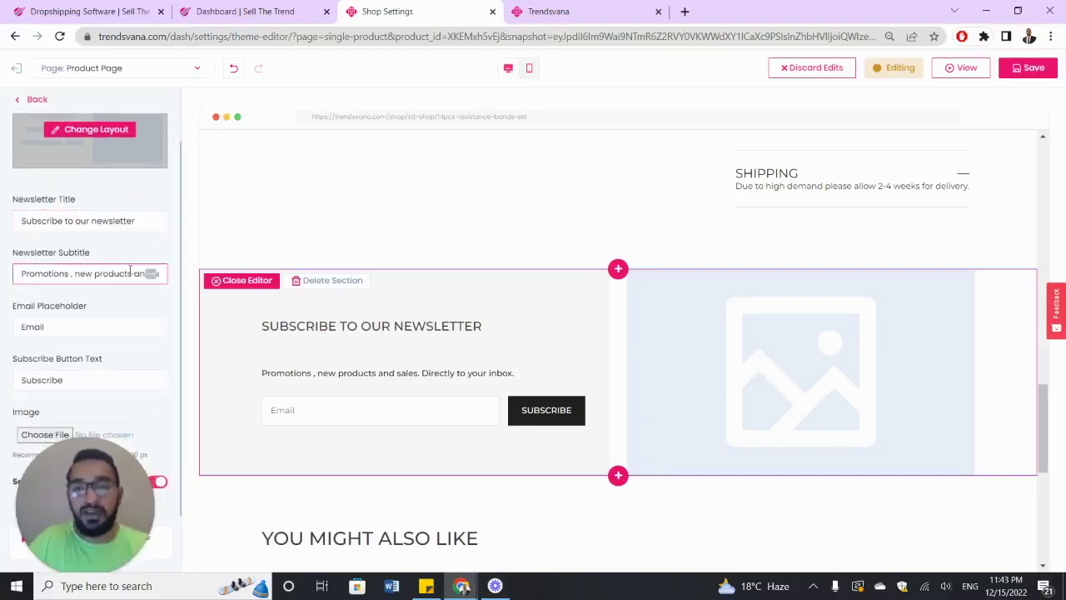
scroll(129, 267, up, 1)
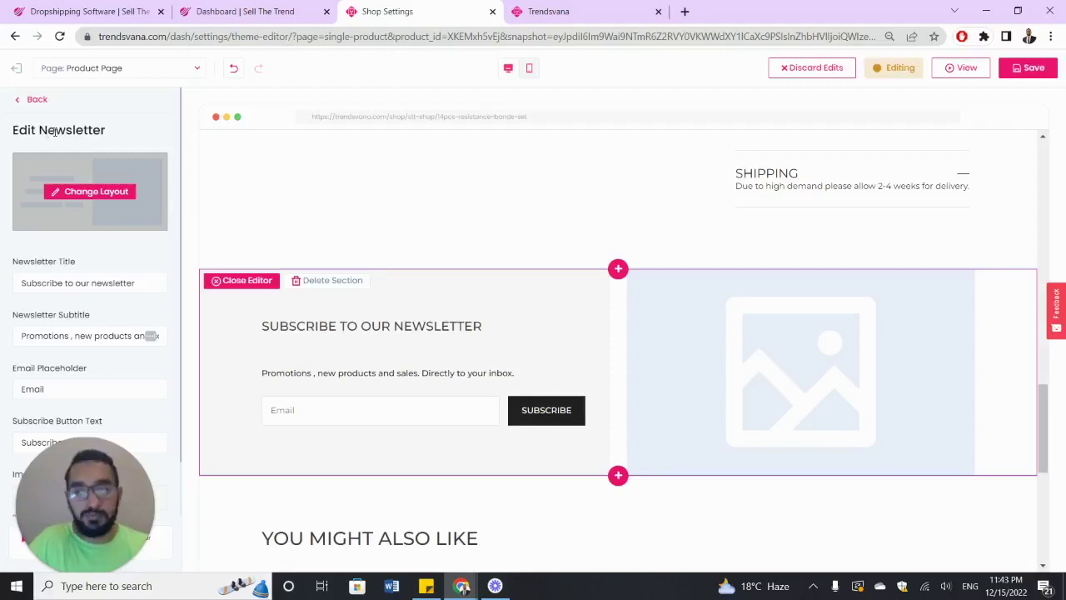
click(33, 99)
scroll(472, 276, down, 3)
scroll(471, 277, down, 2)
scroll(471, 277, up, 2)
scroll(471, 278, down, 1)
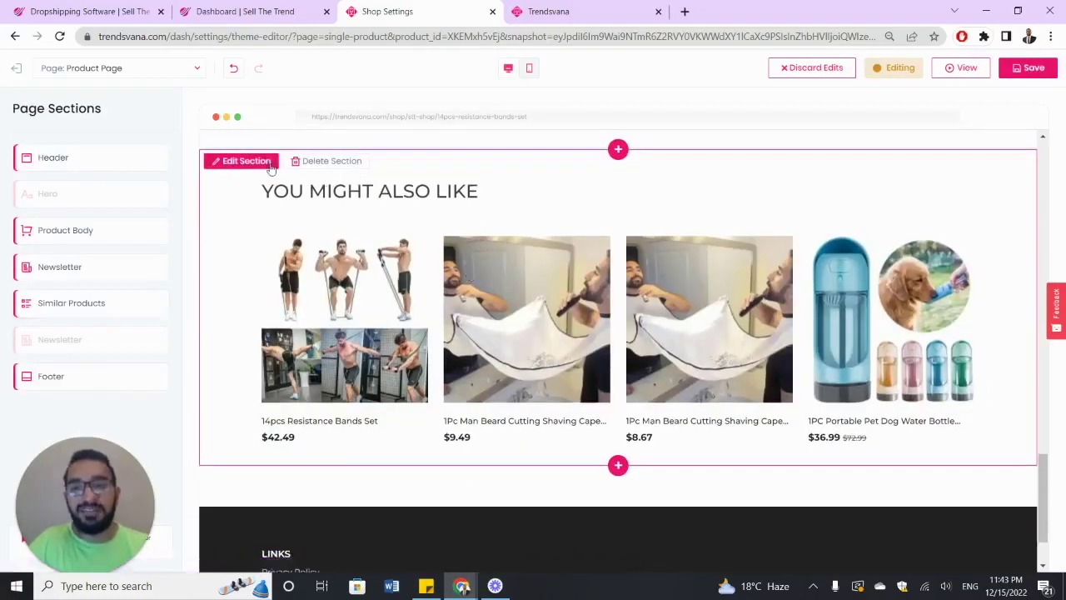
- Turn off visibility of the You Might Also Like section and return to the section list
click(246, 162)
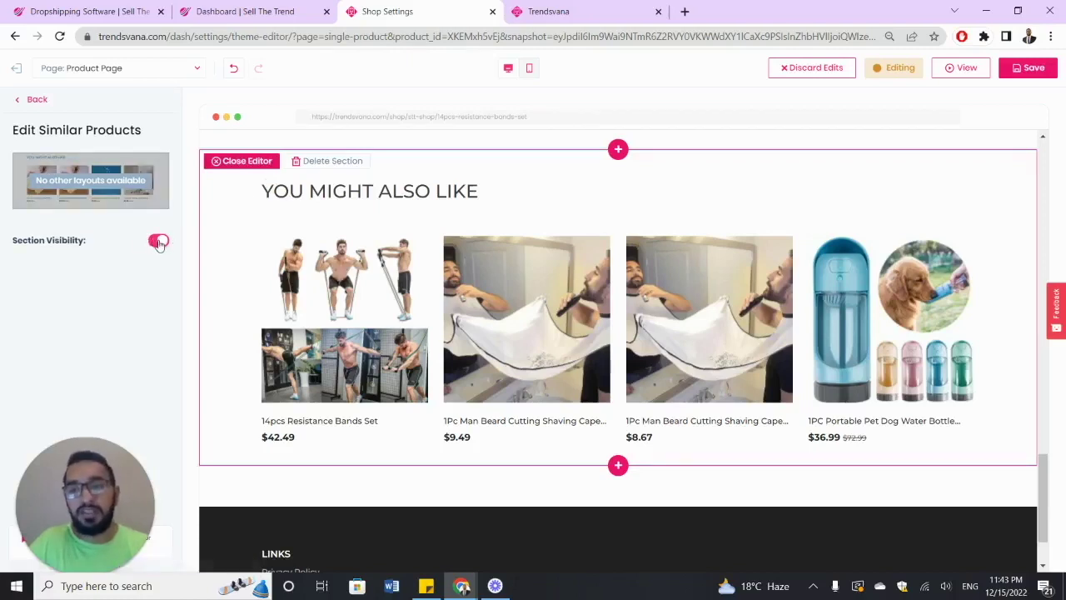
click(158, 242)
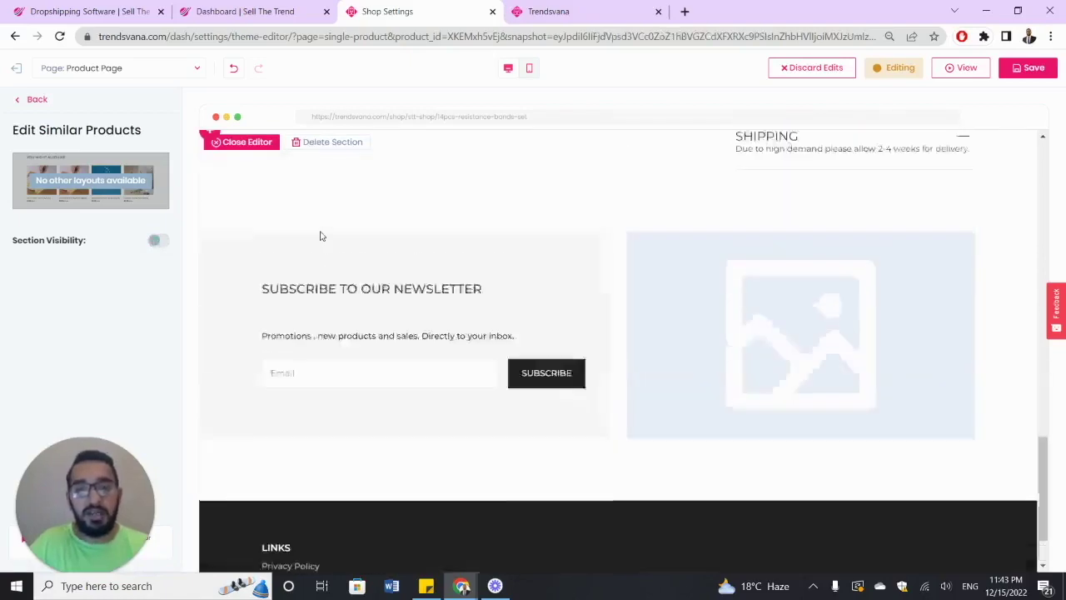
scroll(323, 237, up, 4)
scroll(322, 236, down, 3)
click(38, 101)
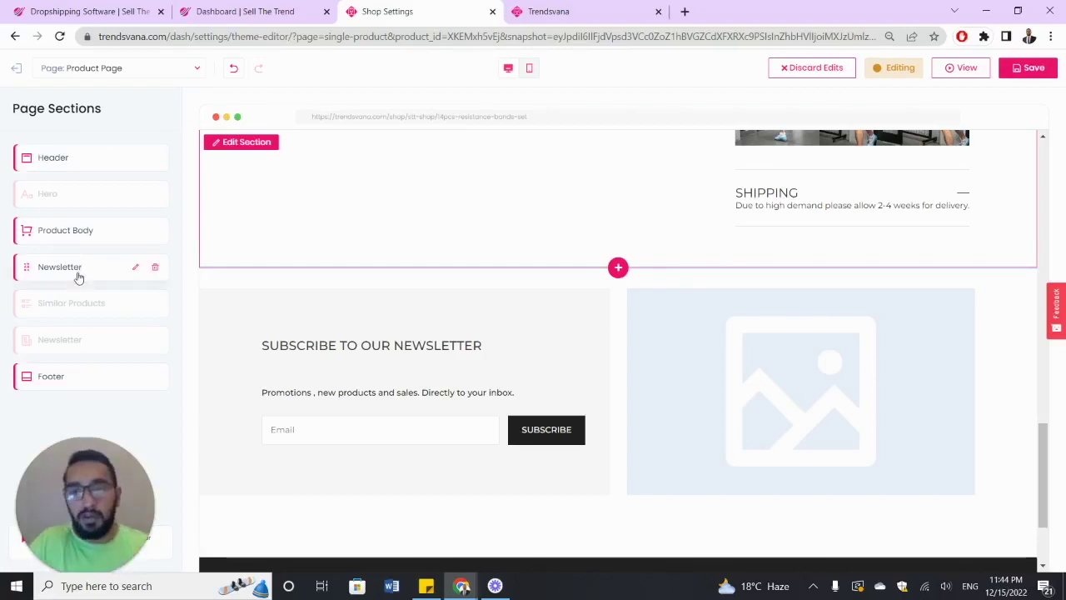
- Show the newsletter signup, email, phone number, address and social media icons in the footer
click(76, 376)
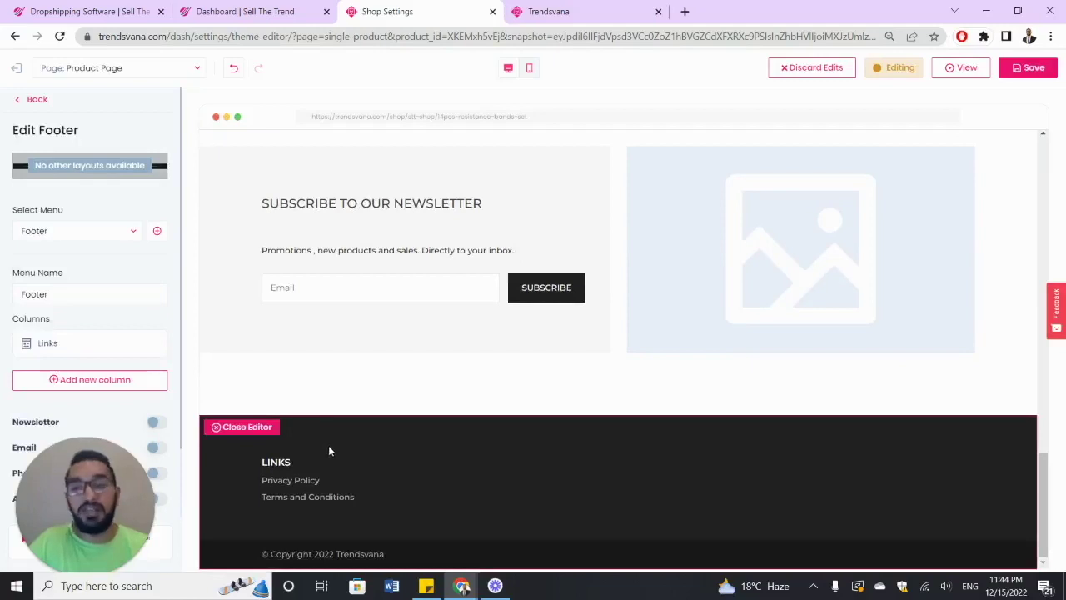
scroll(169, 354, down, 1)
click(157, 340)
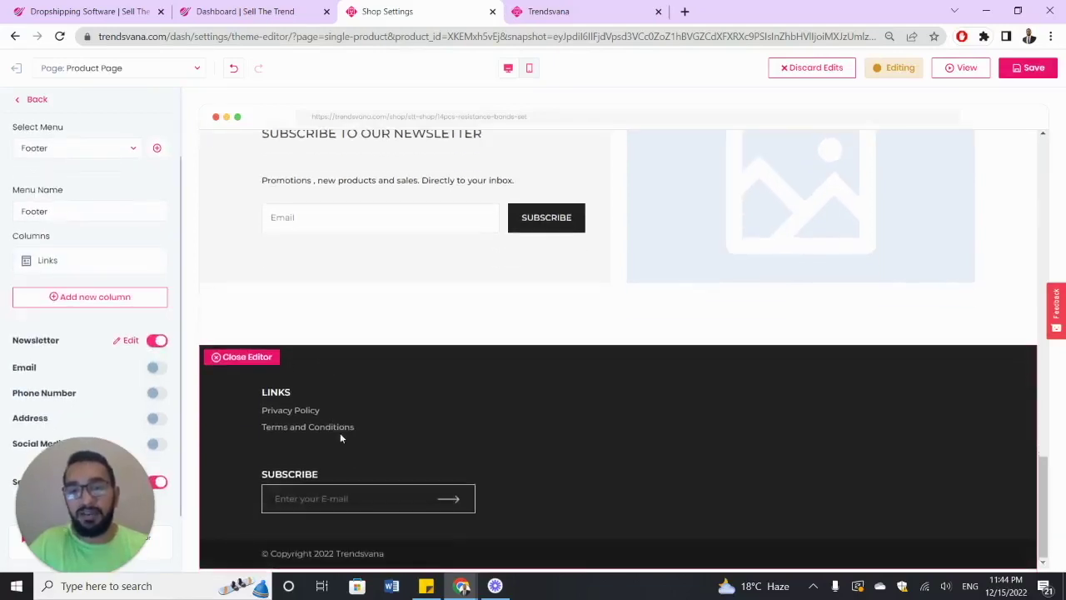
click(156, 368)
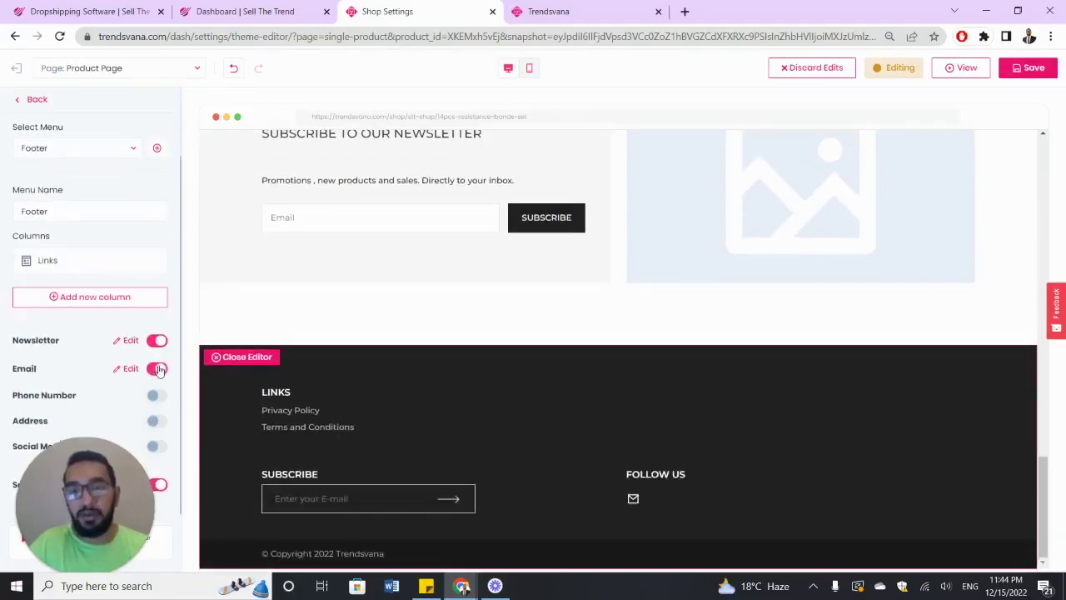
click(157, 396)
click(156, 424)
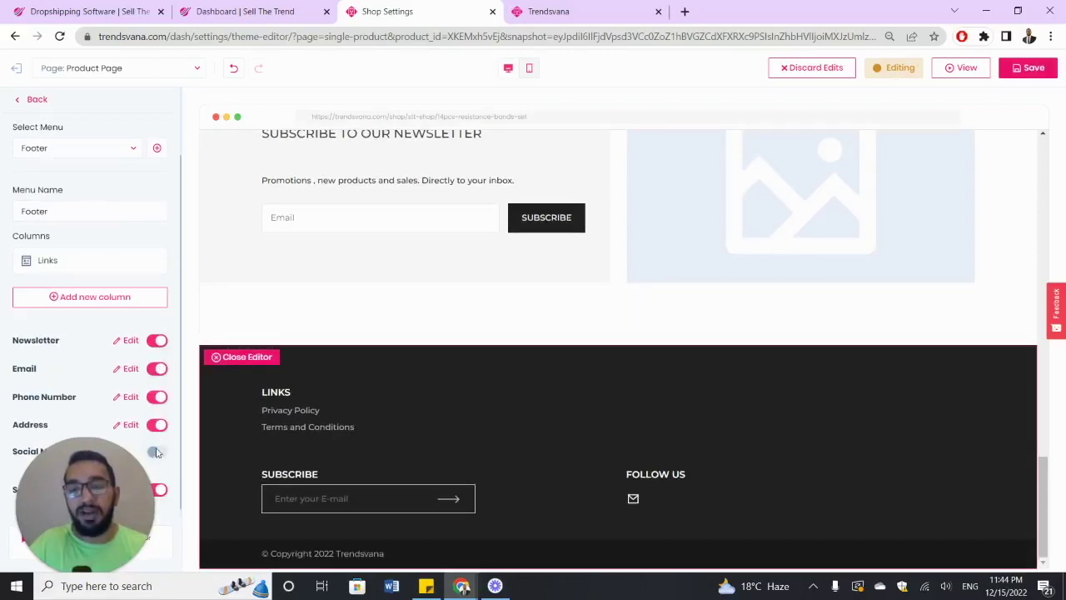
click(156, 453)
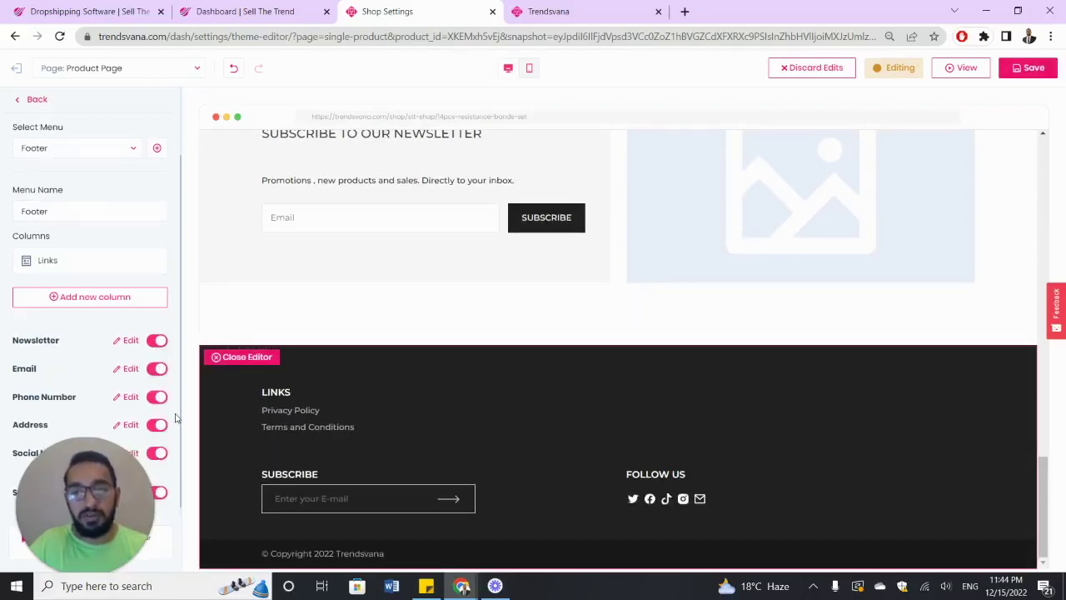
scroll(84, 352, up, 1)
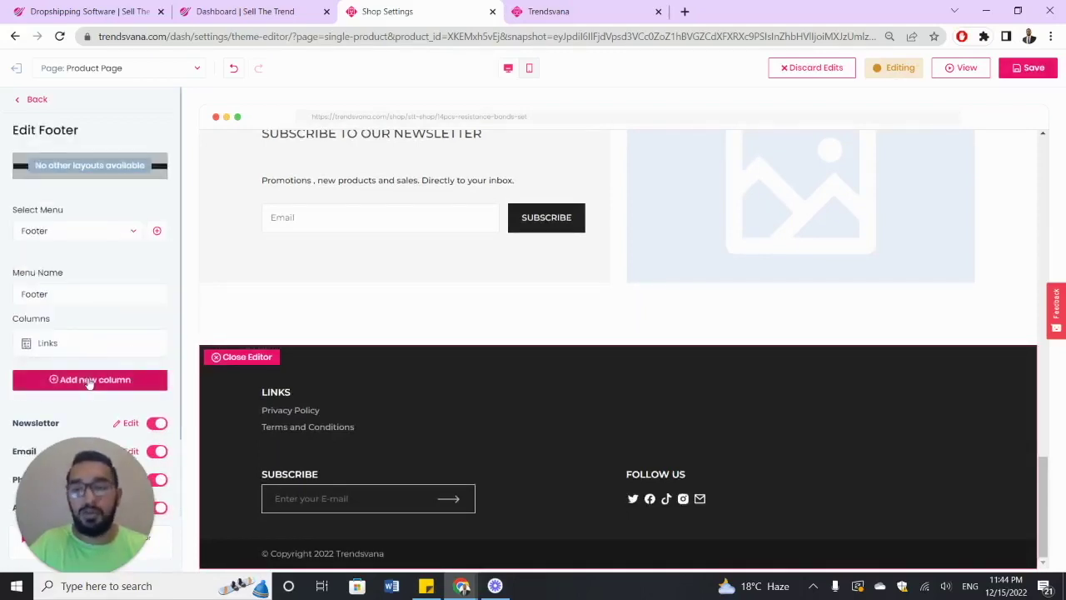
- Add a second footer link column holding two new links
click(89, 381)
scroll(89, 383, down, 2)
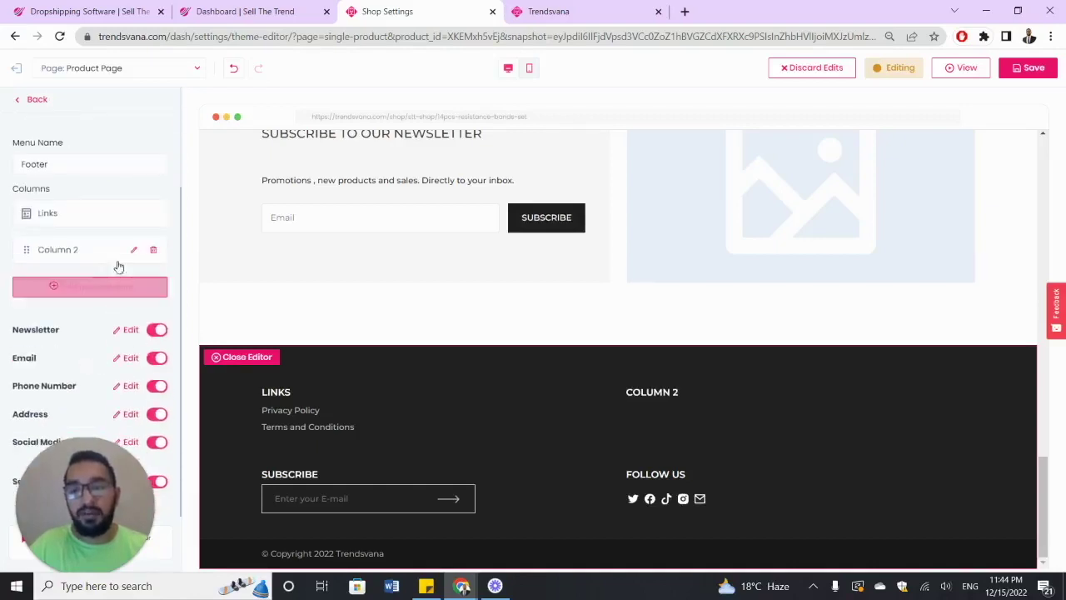
click(136, 254)
click(108, 254)
click(105, 283)
- Rename Column 2's first two links to ABOUT US and CONTACT US
click(87, 247)
click(86, 185)
triple_click(85, 186)
text(ABOUT US)
key(Return)
click(54, 279)
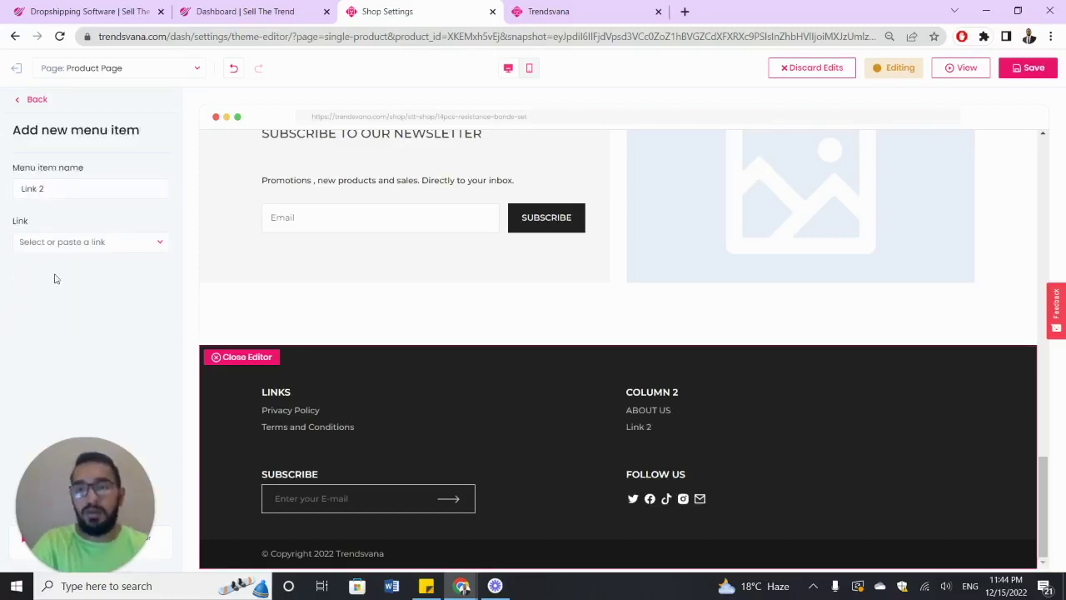
triple_click(71, 185)
text(CONT)
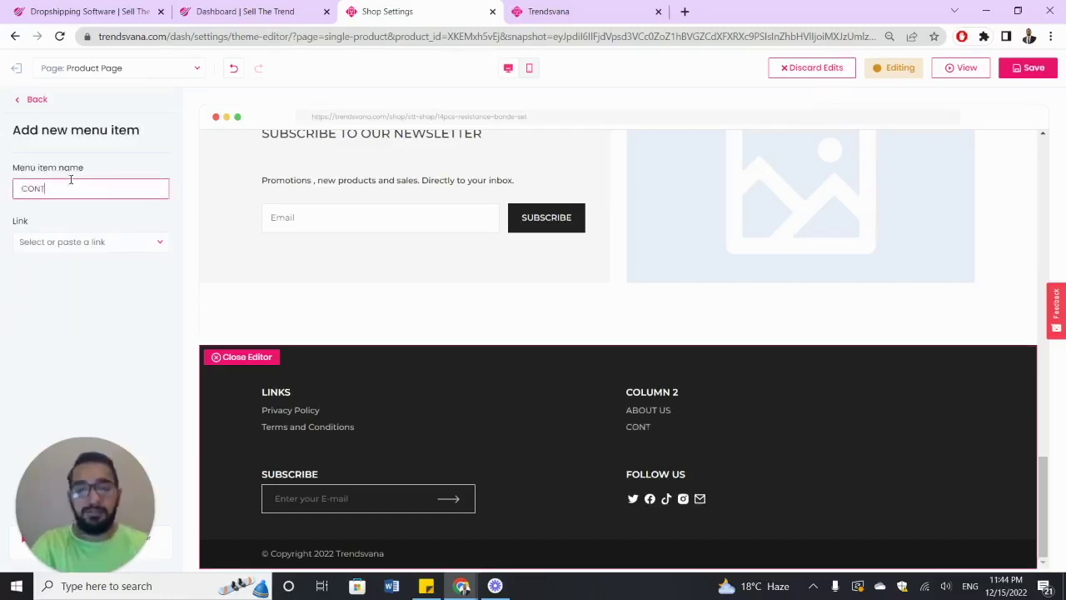
text(ACT US)
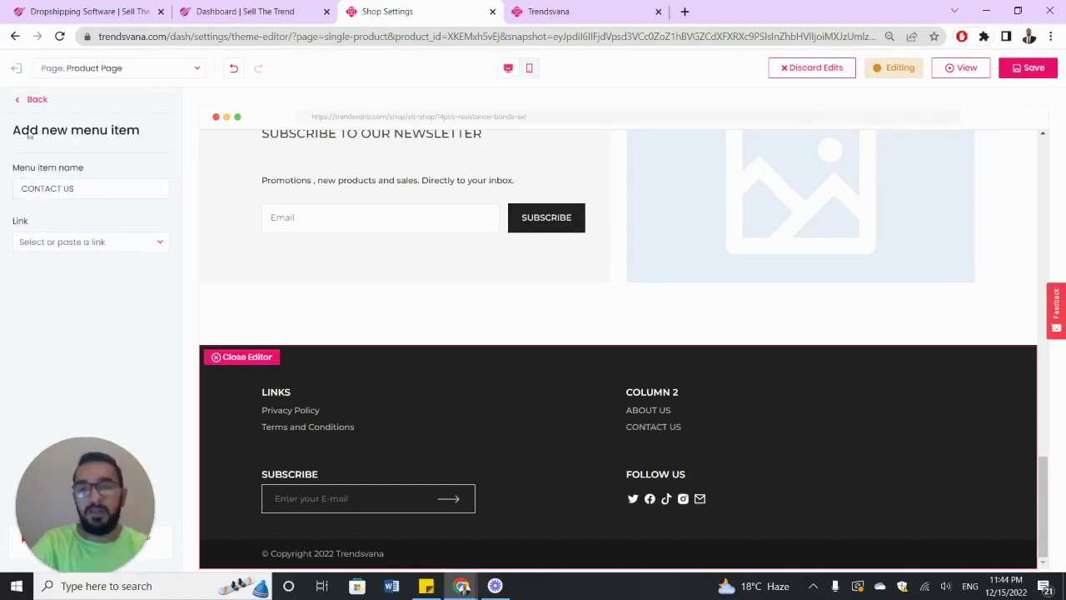
click(37, 101)
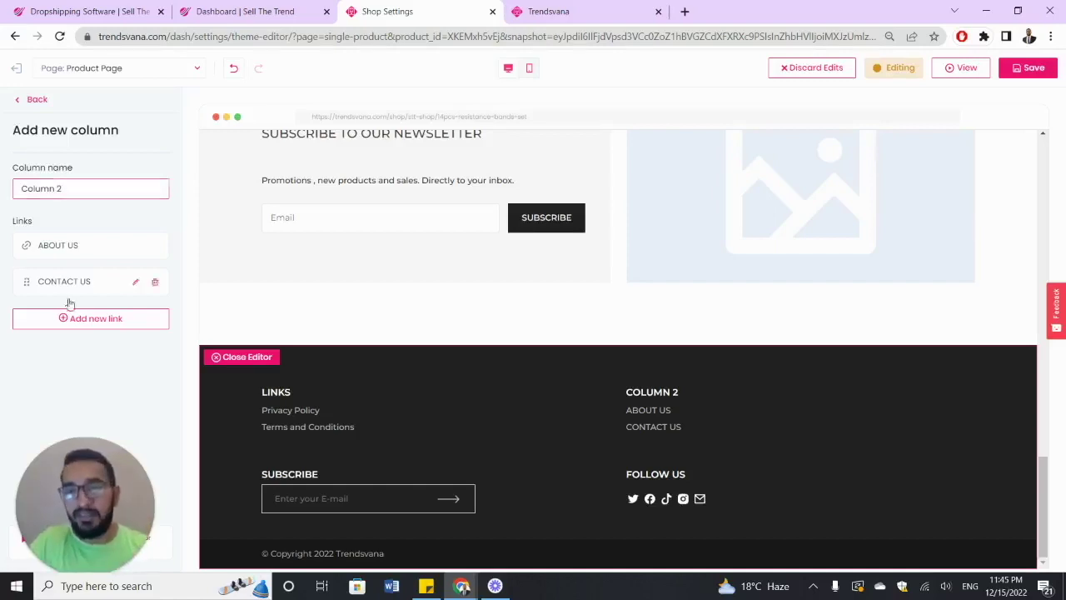
- Add two more Column 2 links named SHIPPING POLICY and RETURN POLICY
click(91, 319)
click(96, 355)
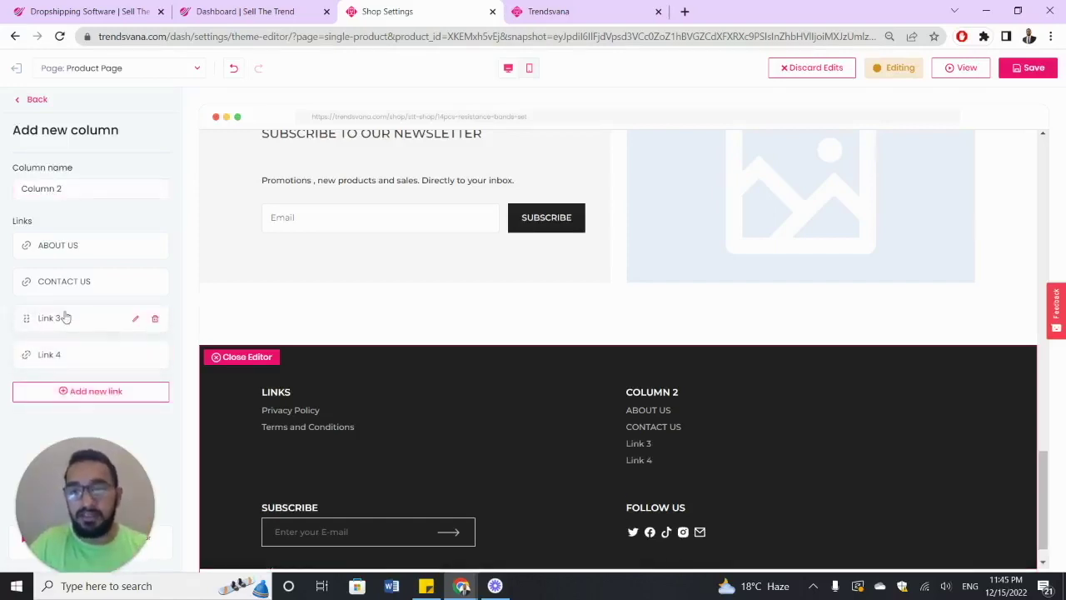
click(64, 316)
click(69, 191)
key(ctrl+a)
text(S)
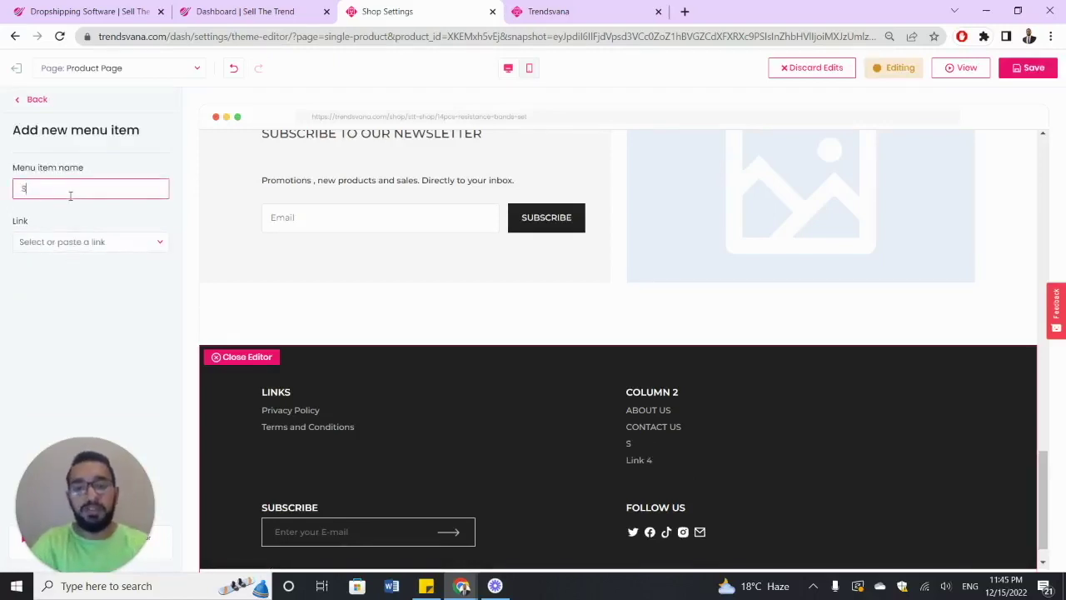
text(HIPPING POLICY)
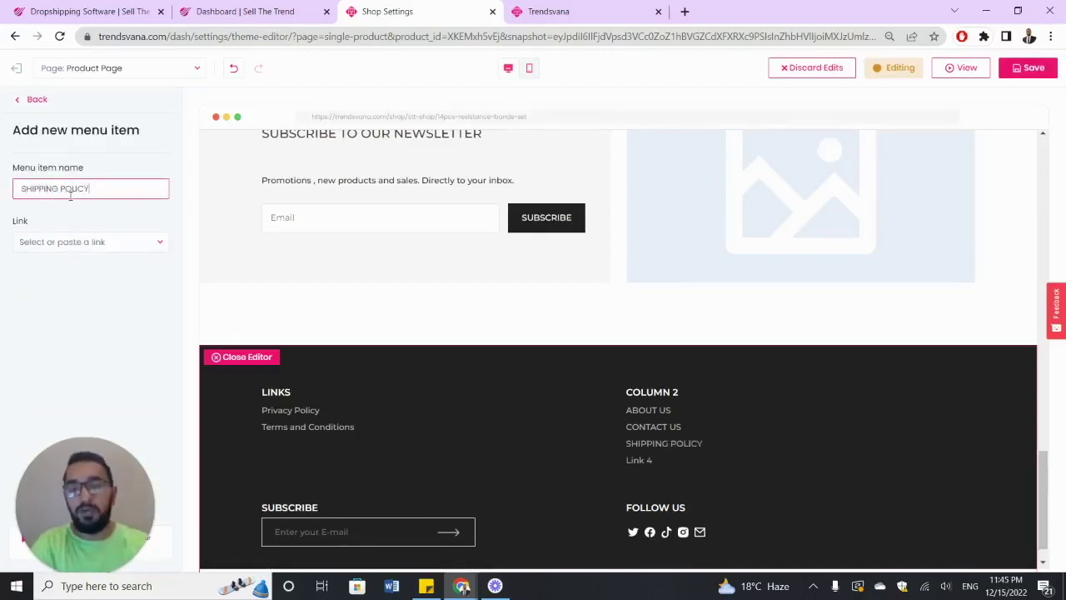
click(37, 99)
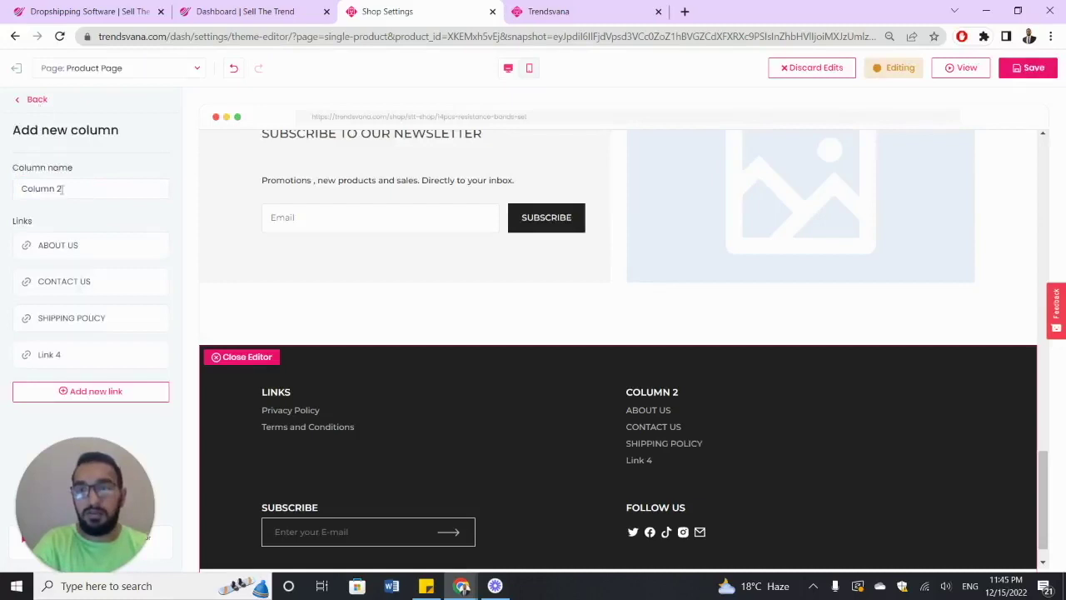
click(83, 354)
click(80, 190)
key(ctrl+a)
text(RETURN POLICY)
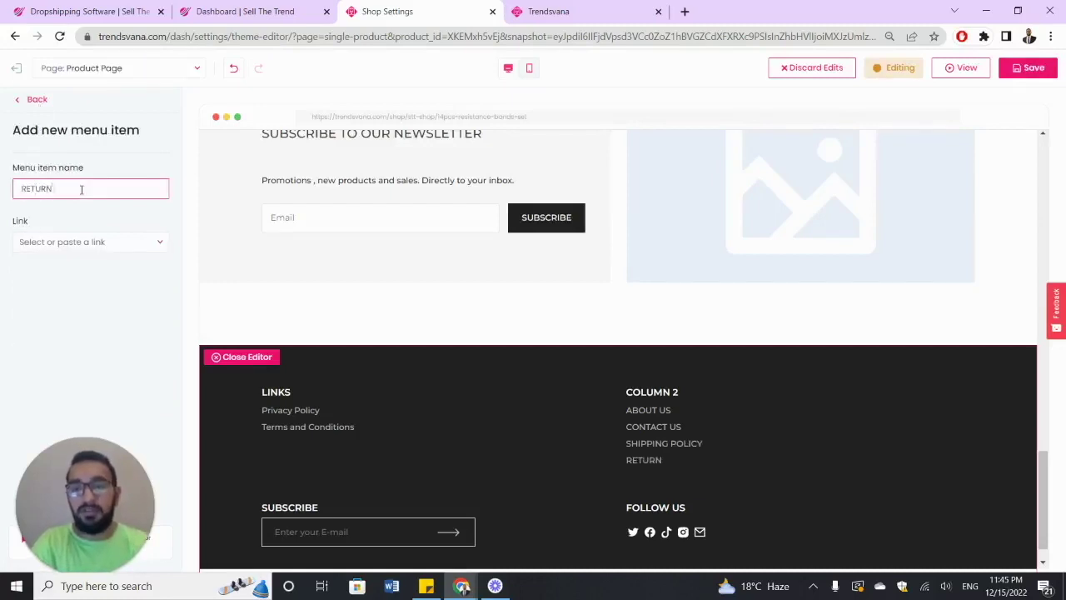
click(37, 101)
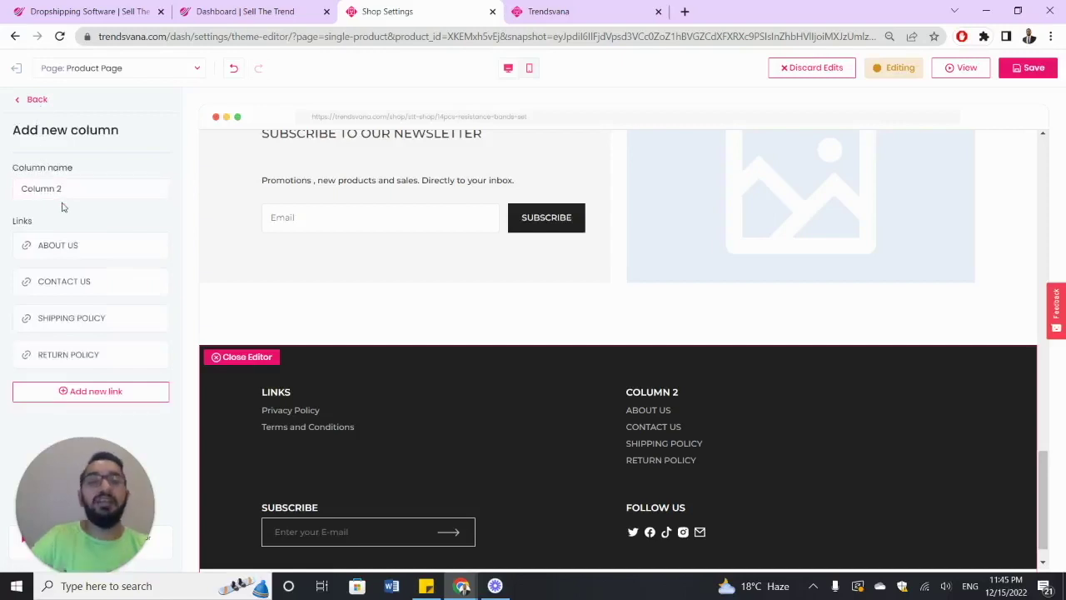
scroll(320, 321, up, 5)
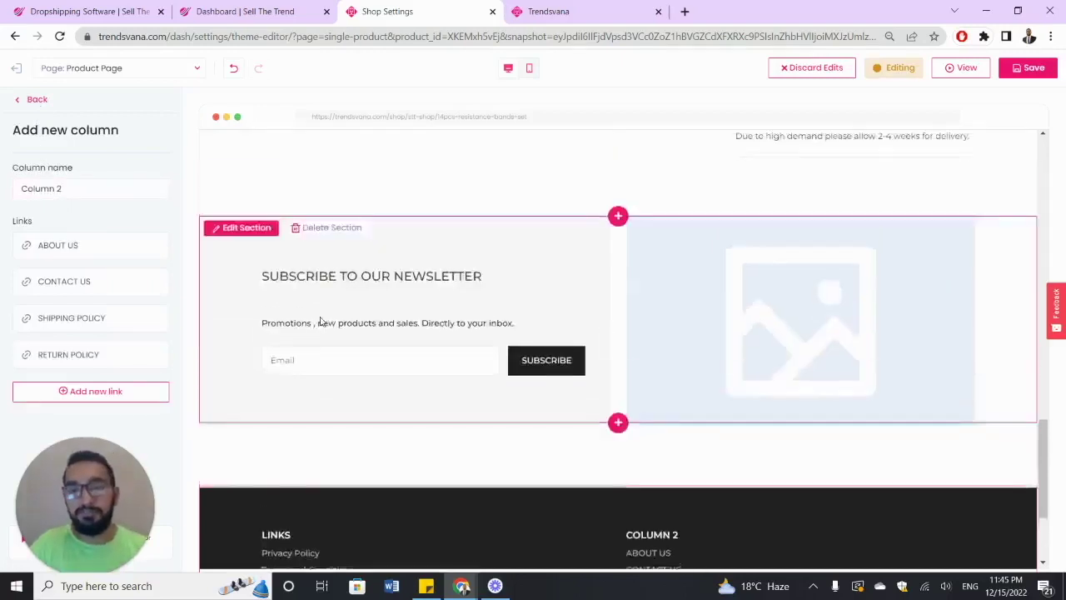
- Insert a Custom HTML section below the product details on the product page
scroll(359, 297, down, 3)
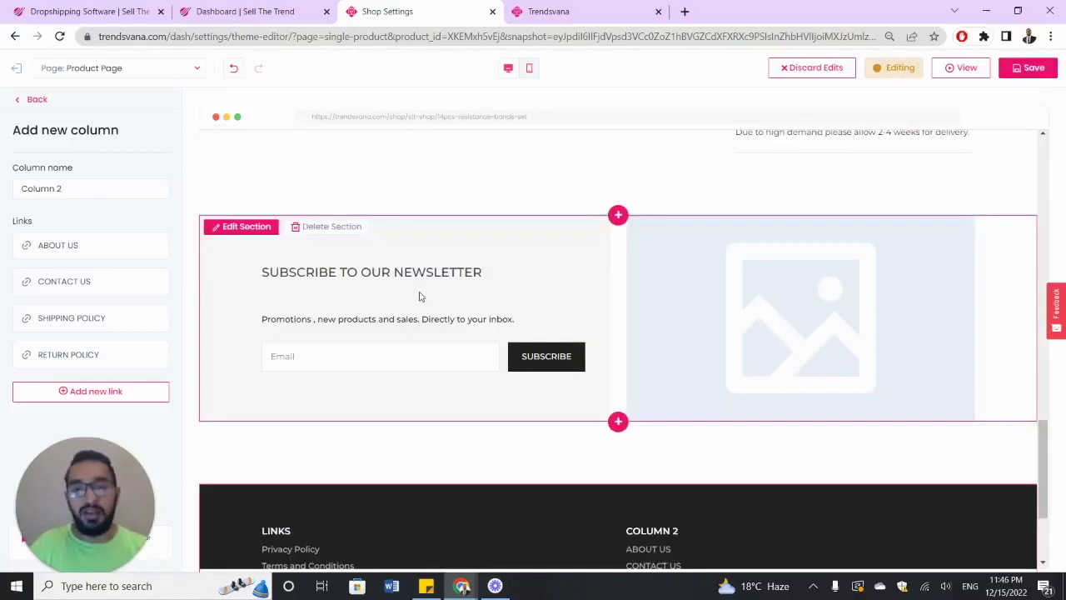
scroll(439, 281, up, 3)
scroll(439, 281, up, 5)
scroll(439, 280, down, 4)
scroll(439, 280, down, 3)
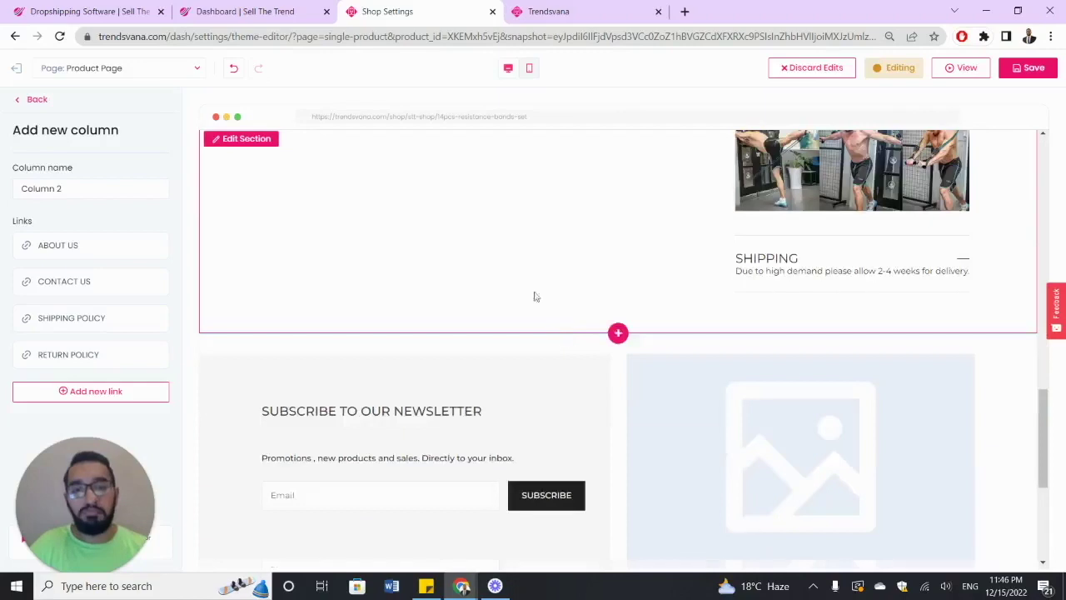
click(616, 333)
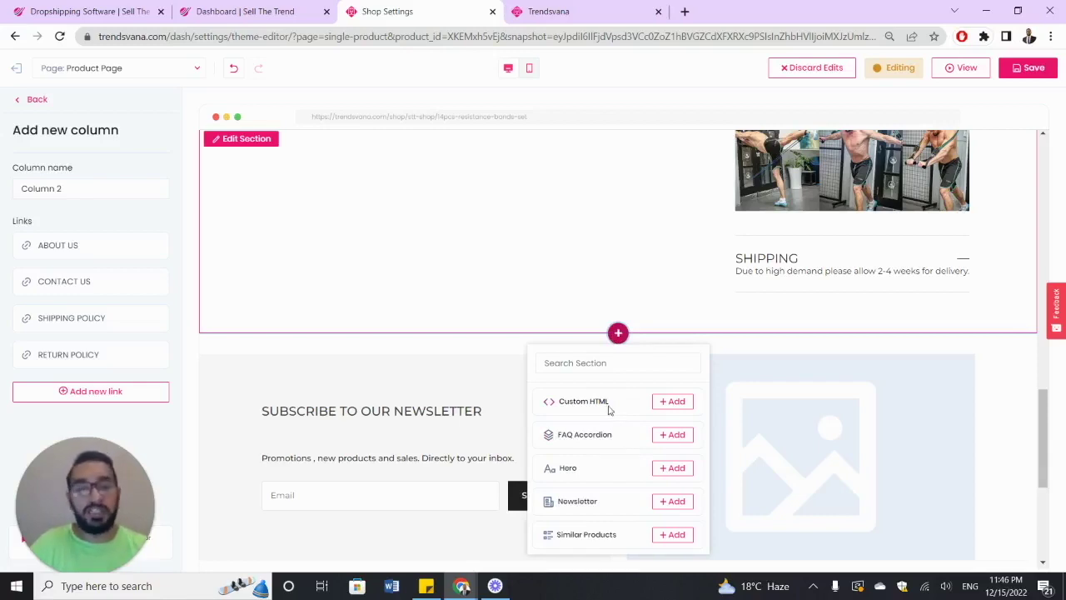
click(675, 402)
scroll(659, 344, up, 2)
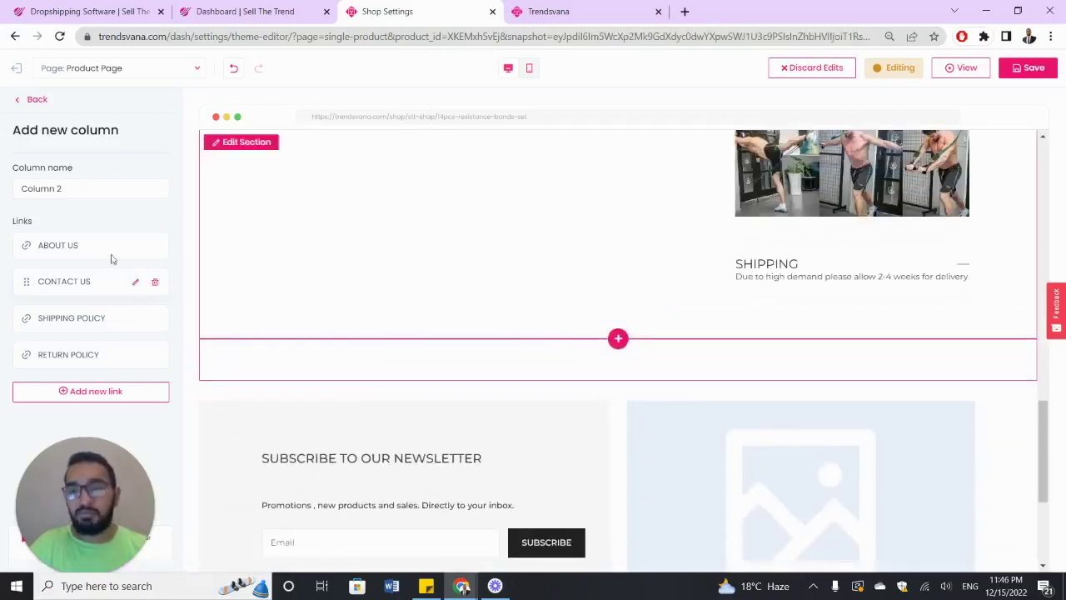
- Enter then erase 'SELL THE TREND' in the HTML code, and start deleting the section
click(36, 101)
click(86, 285)
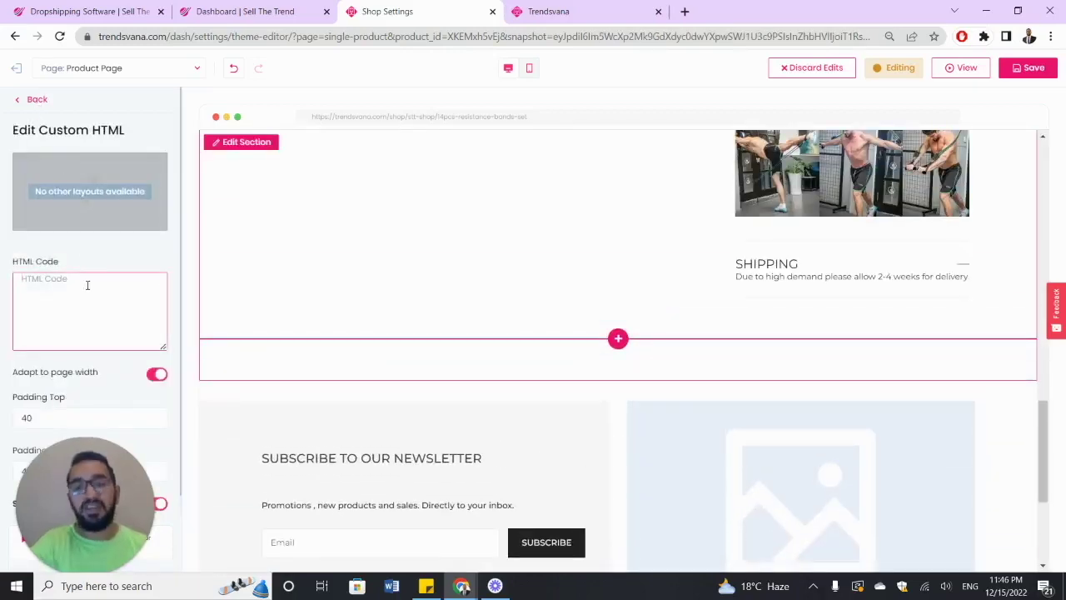
text(SELL THE T)
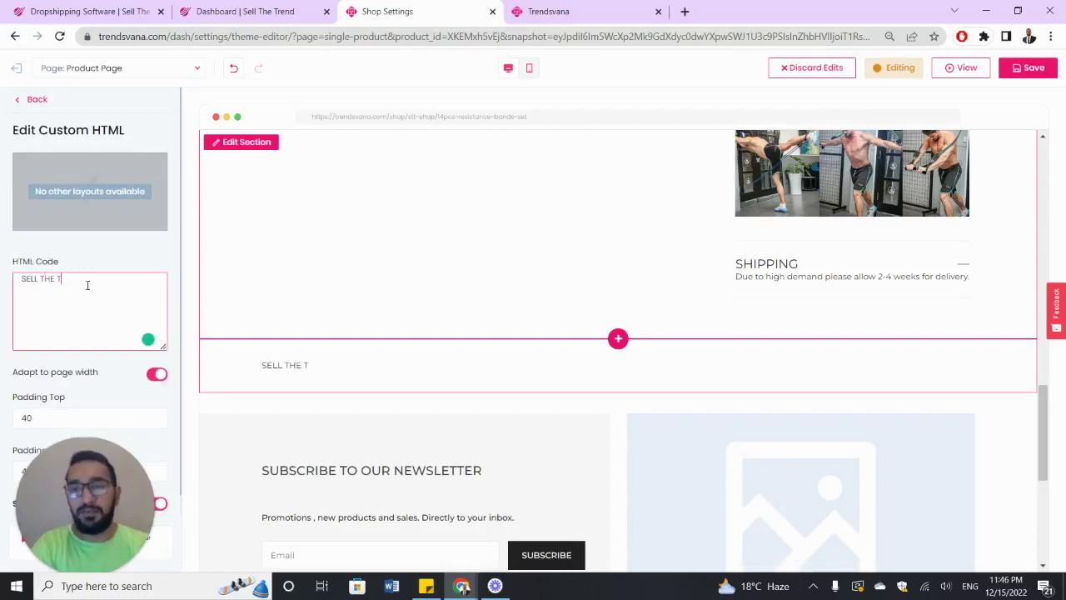
text(REND)
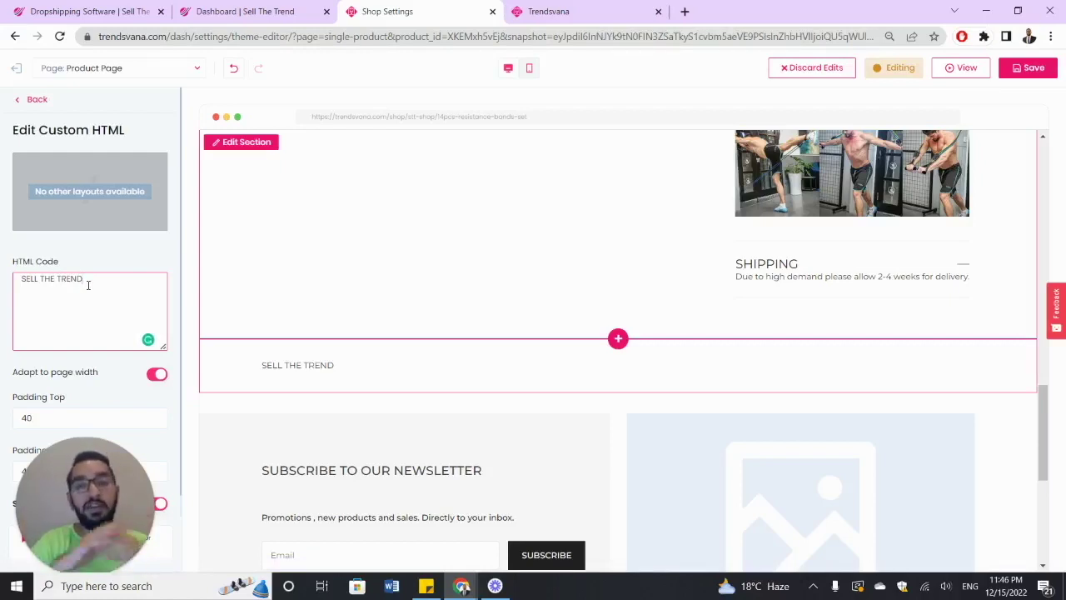
triple_click(88, 285)
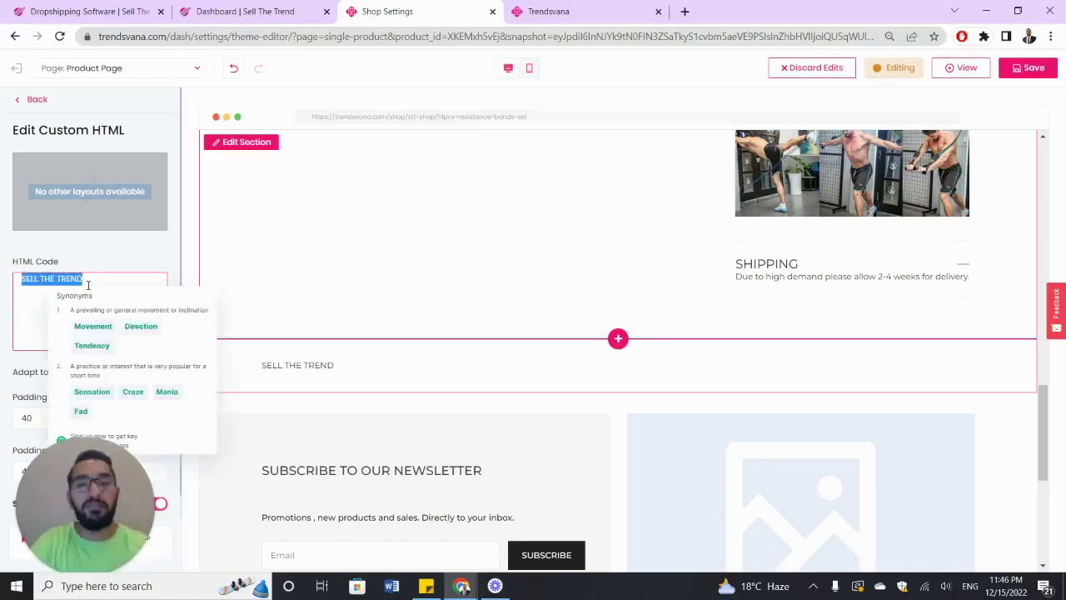
key(BackSpace)
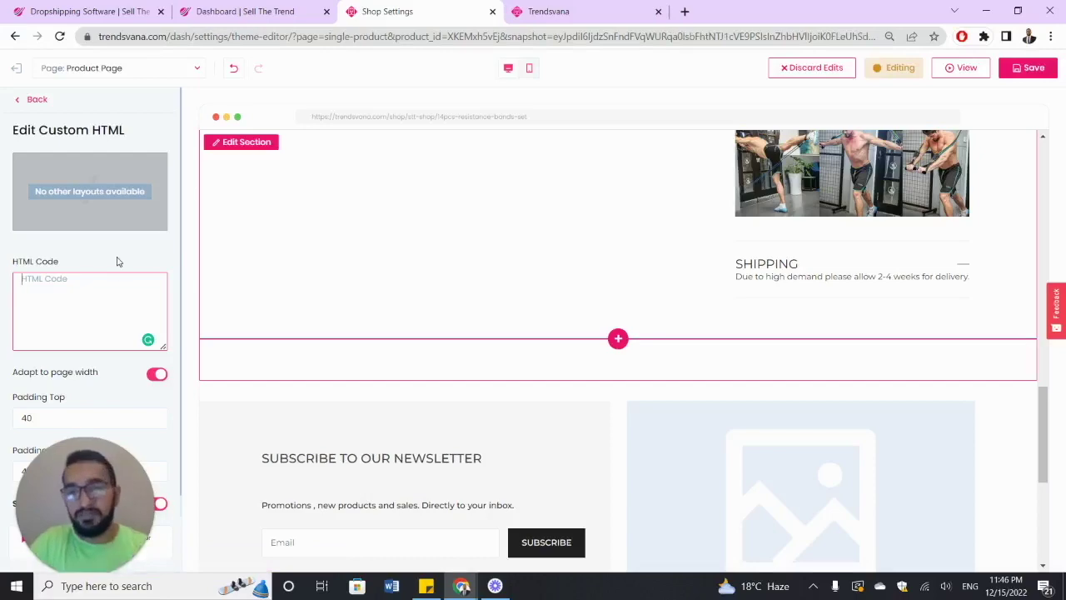
click(29, 101)
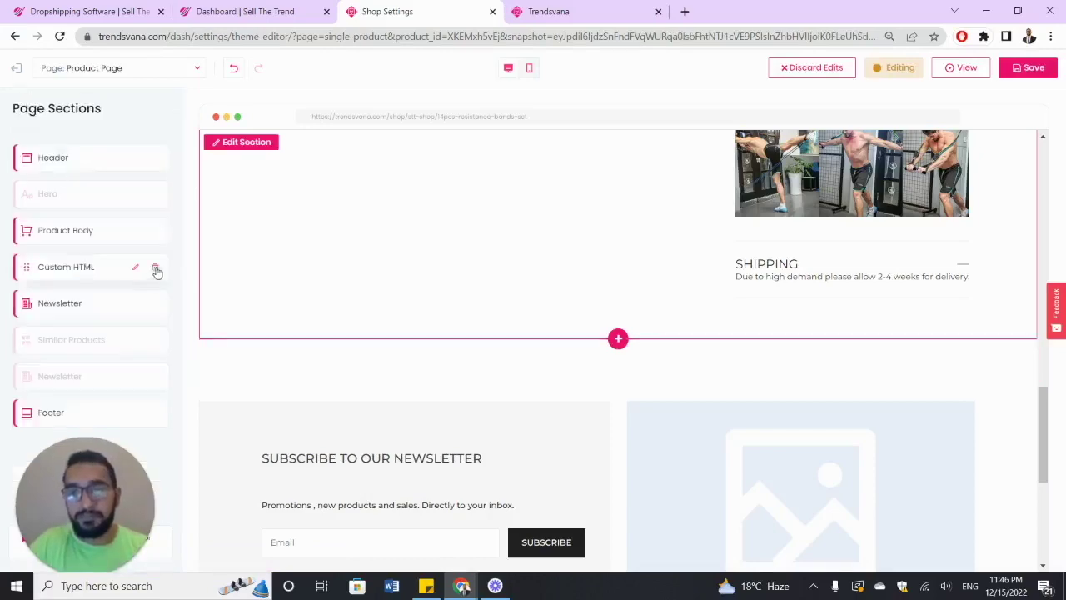
click(155, 266)
- Confirm removal of the Custom HTML section and save the product page changes
click(607, 366)
scroll(570, 342, up, 15)
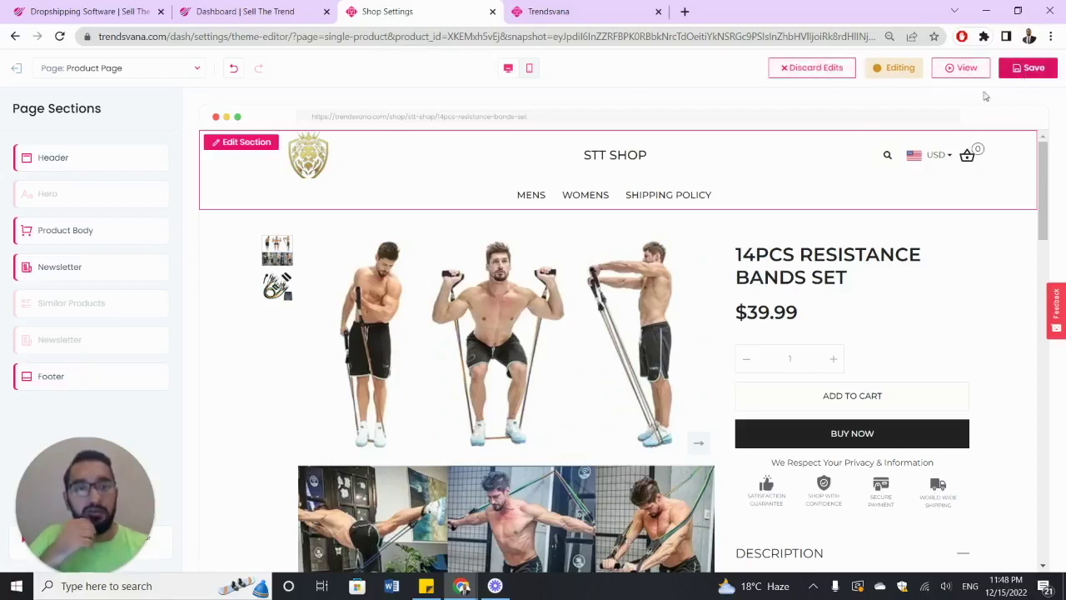
click(1028, 67)
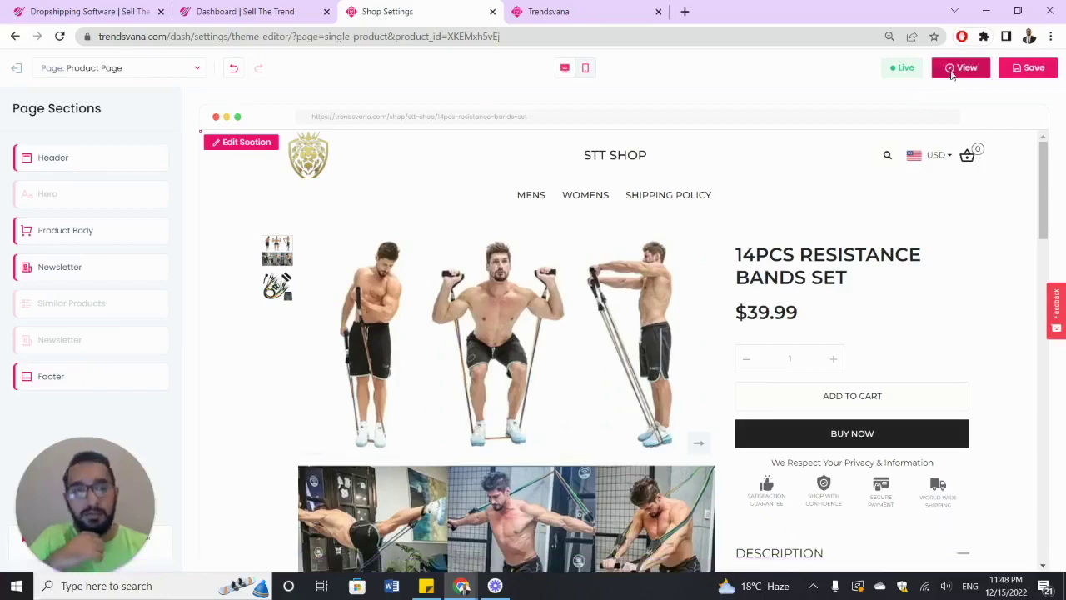
- View the live STT SHOP storefront and open the gym singlet tank top product page
click(952, 70)
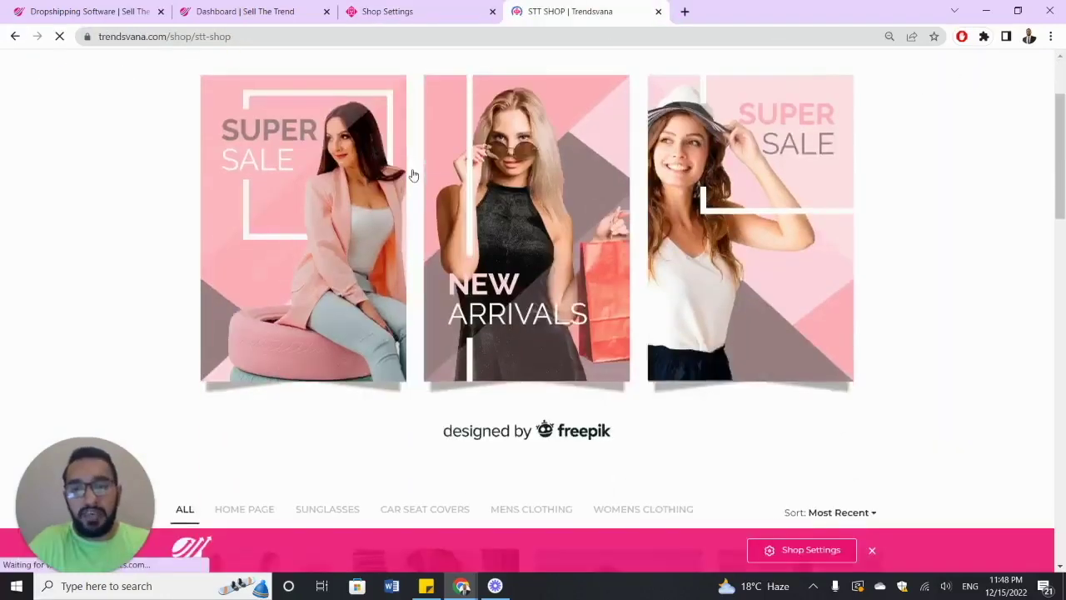
scroll(441, 179, up, 2)
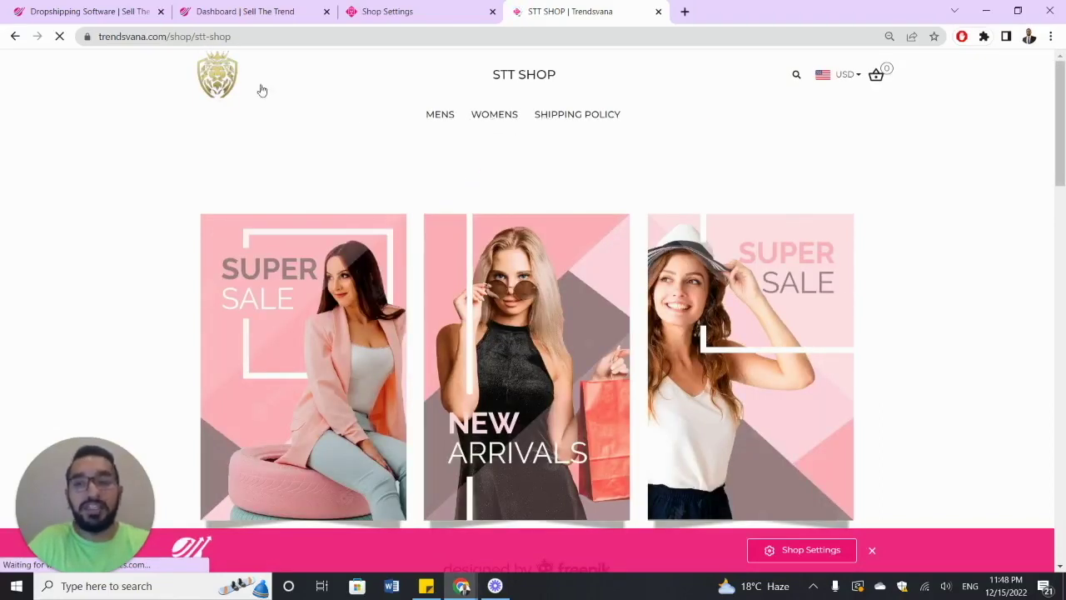
scroll(563, 185, down, 3)
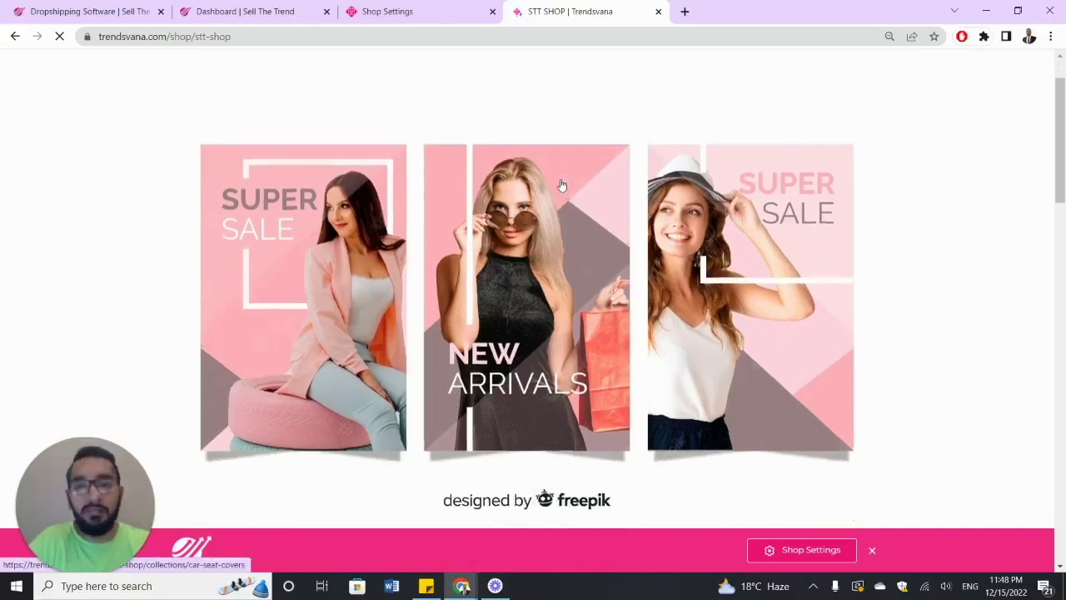
scroll(518, 200, up, 1)
scroll(520, 202, down, 9)
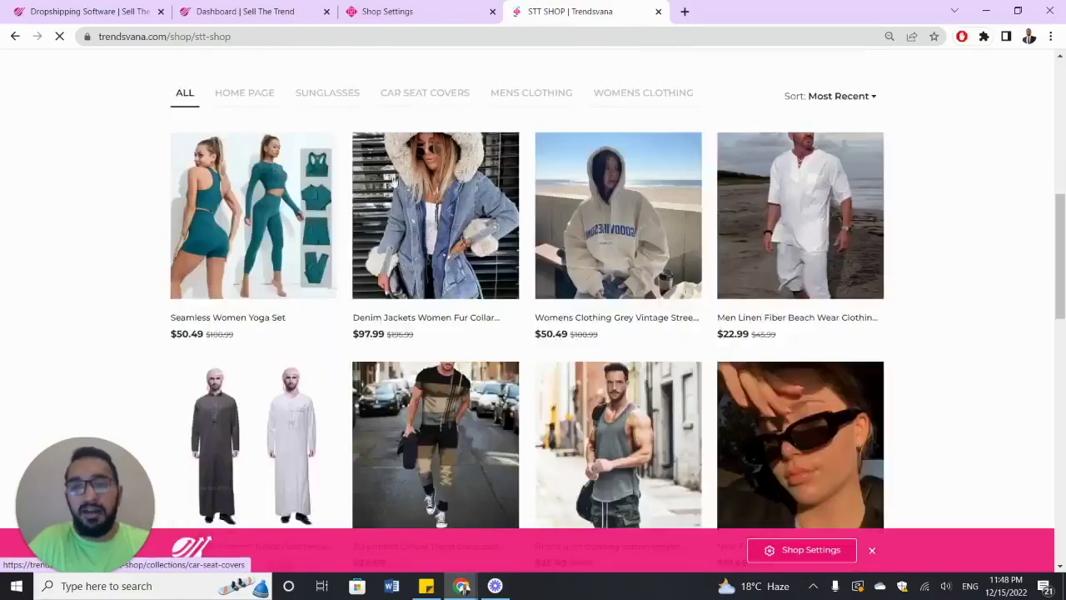
scroll(483, 164, down, 2)
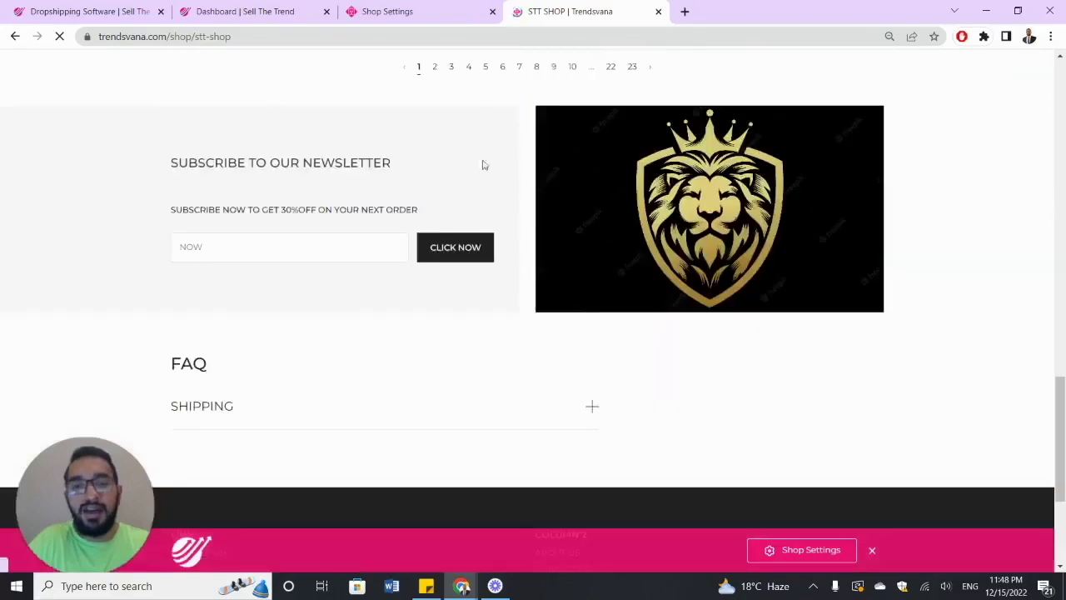
scroll(485, 212, up, 1)
scroll(529, 200, down, 4)
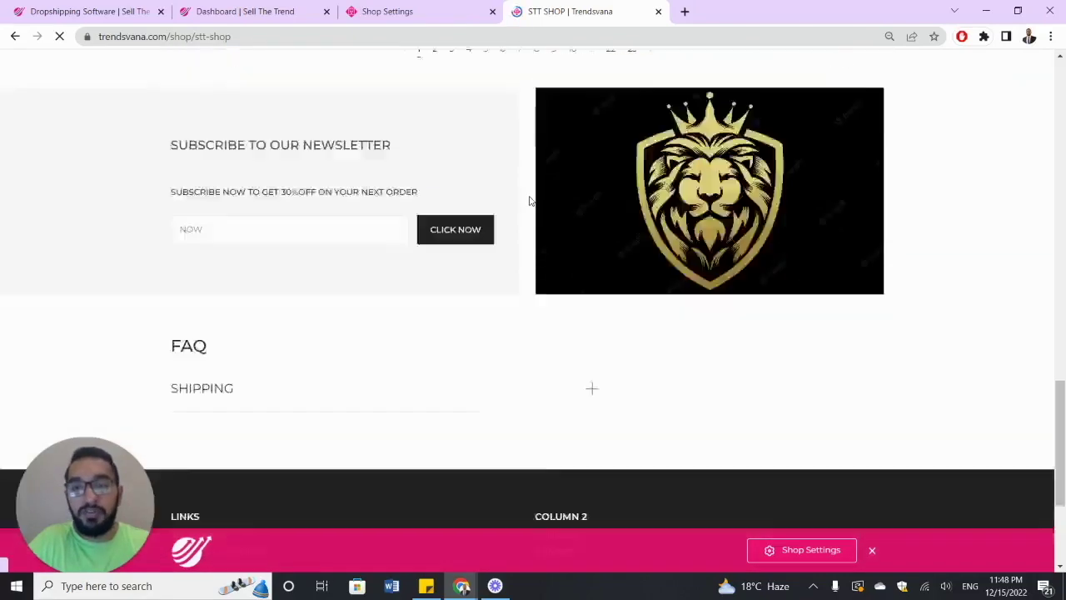
scroll(325, 257, down, 1)
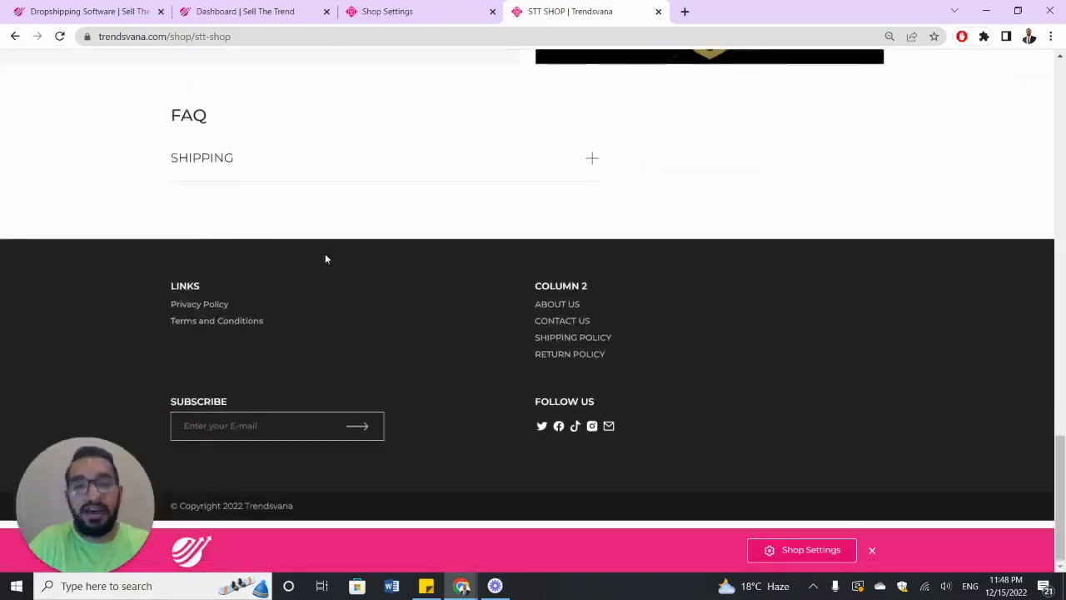
scroll(325, 254, up, 15)
scroll(332, 253, down, 3)
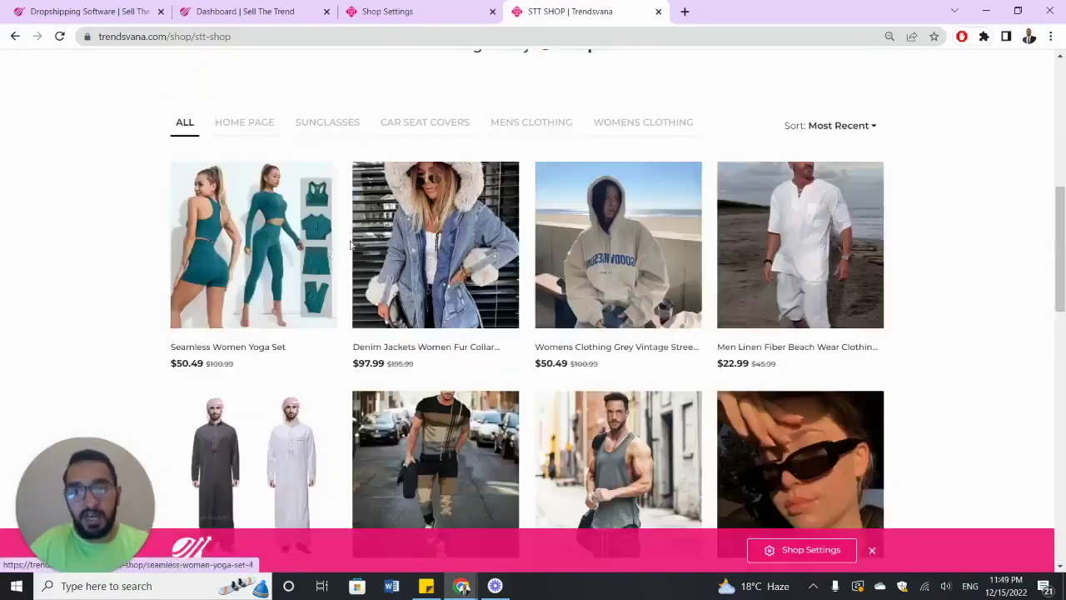
scroll(587, 244, down, 3)
click(587, 244)
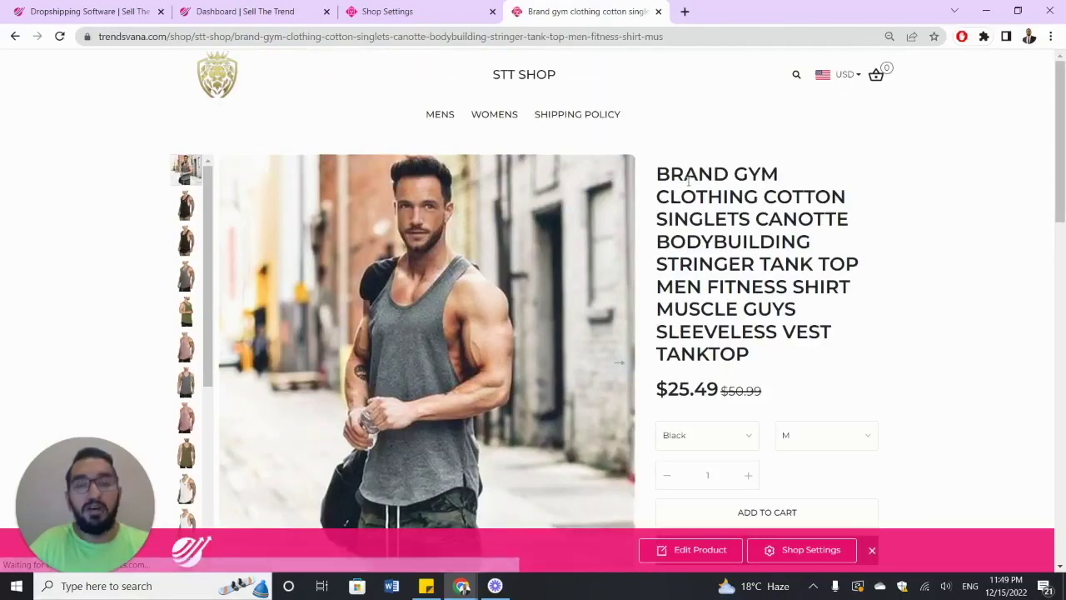
- Browse the tank top product page and flip through its gallery photos
scroll(689, 179, down, 7)
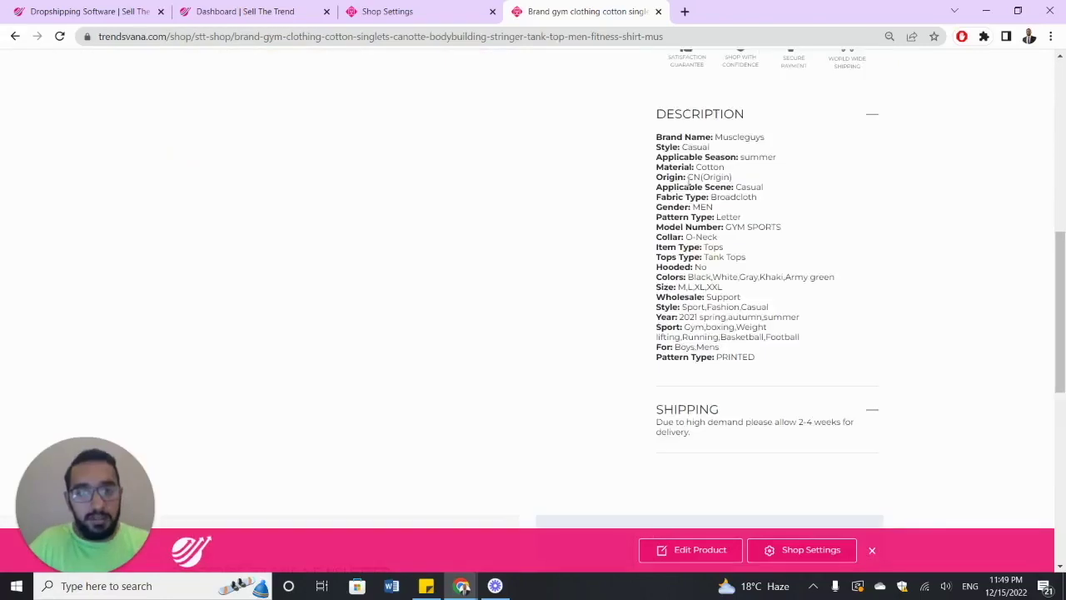
scroll(867, 142, down, 5)
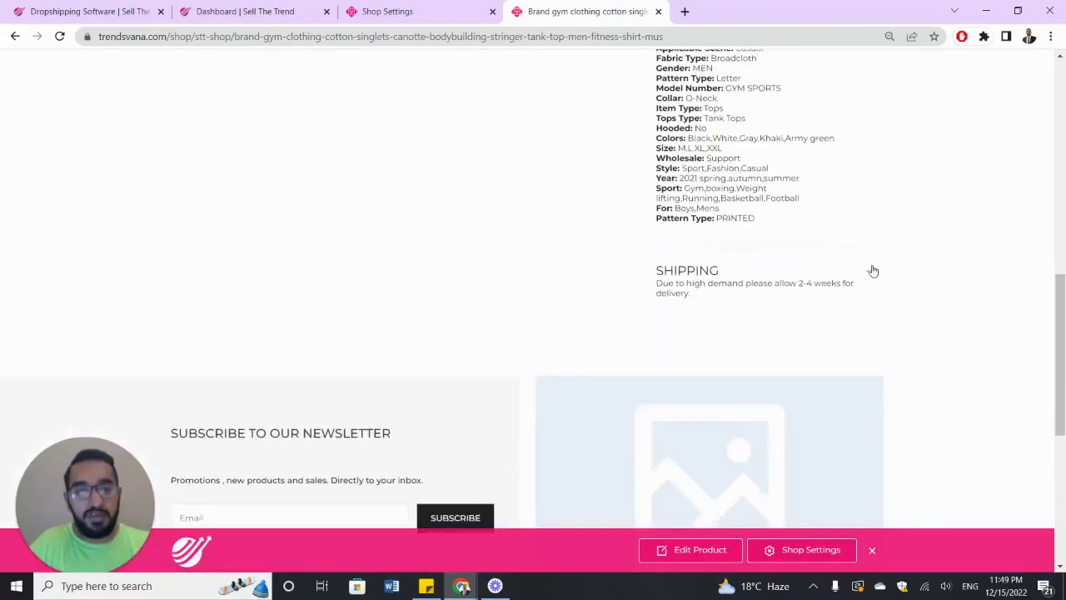
scroll(837, 264, down, 2)
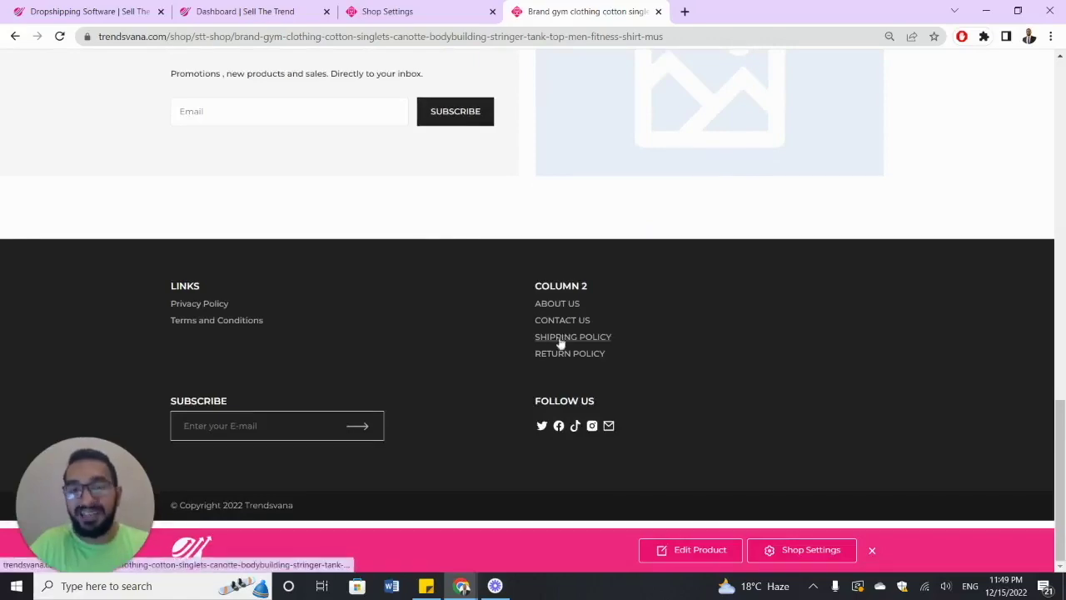
scroll(487, 297, up, 5)
scroll(488, 298, up, 15)
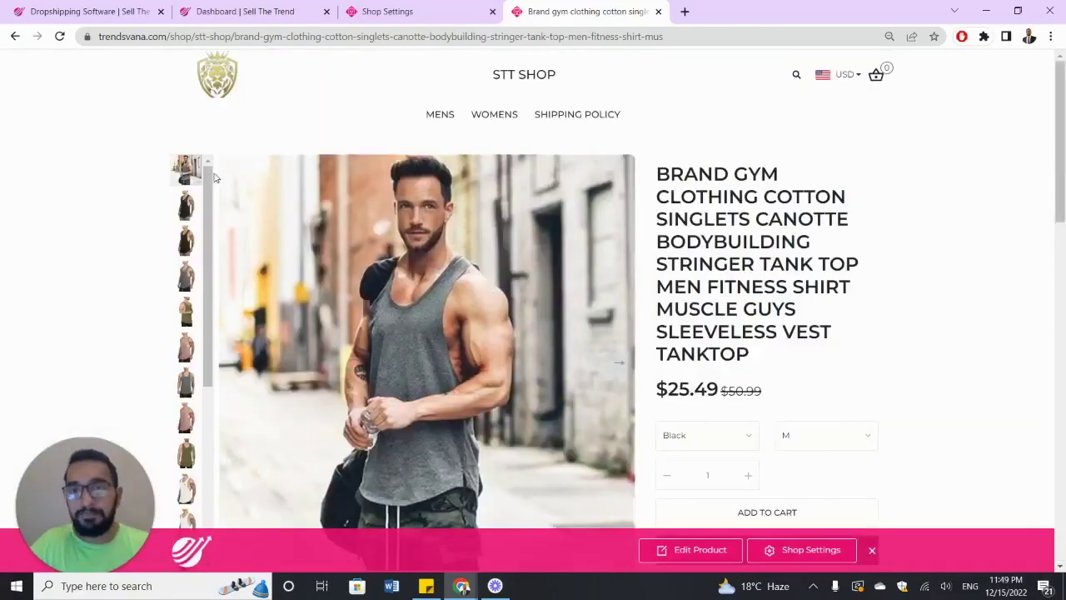
click(187, 204)
click(187, 280)
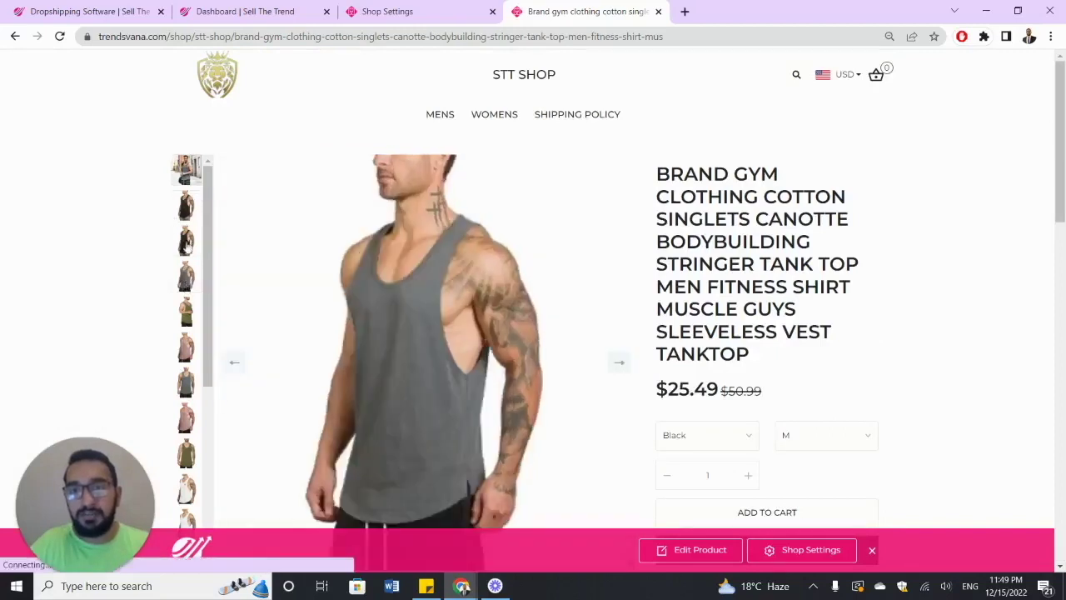
click(187, 243)
click(185, 171)
- View the storefront homepage, then return to Shop Settings and exit the page editor
click(221, 83)
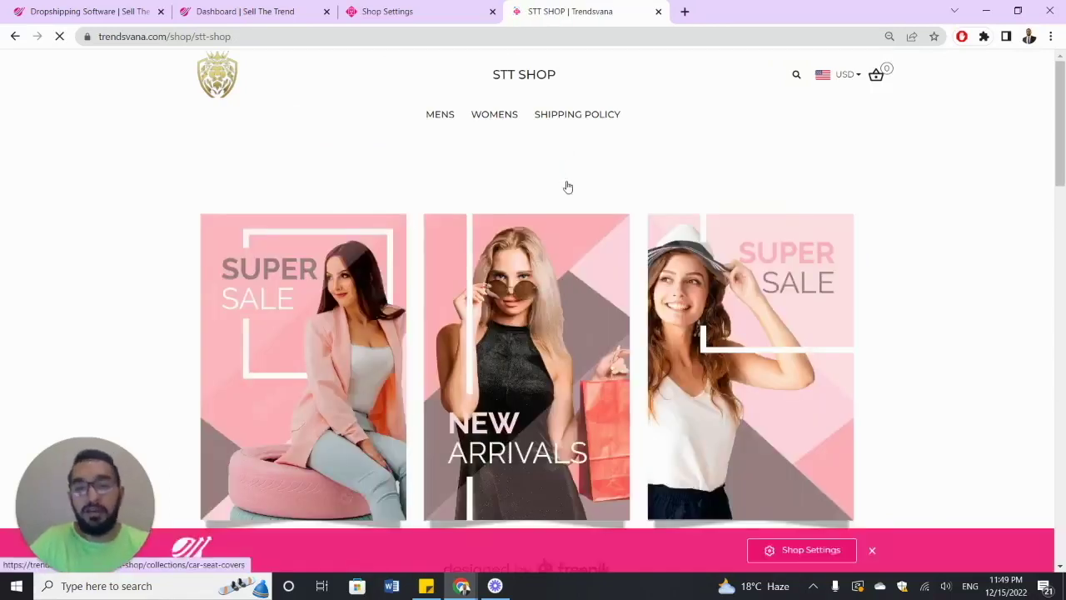
scroll(567, 189, down, 15)
scroll(567, 200, up, 20)
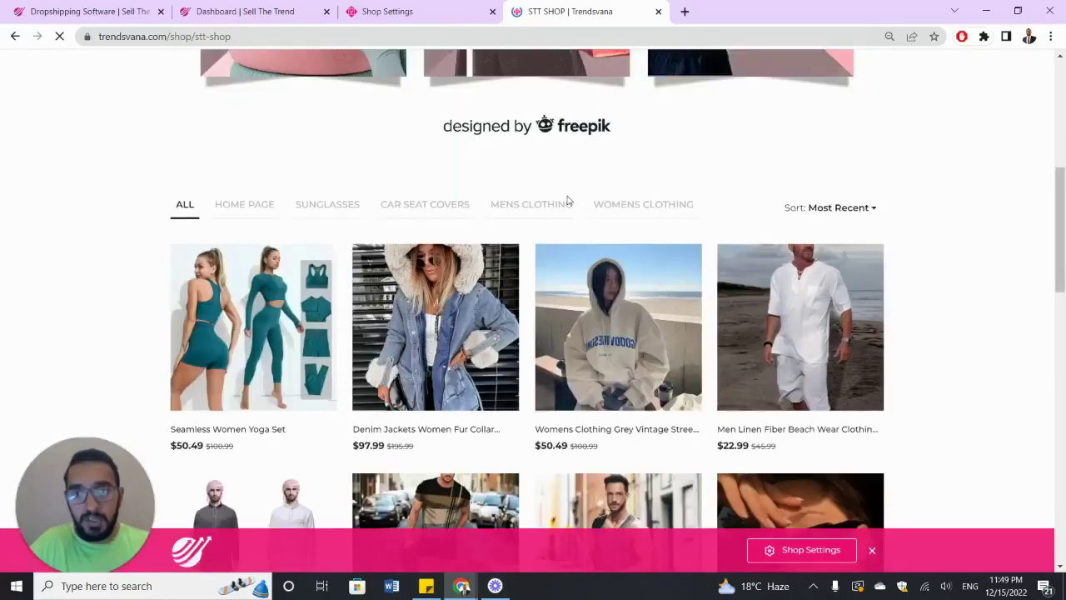
click(408, 10)
click(15, 68)
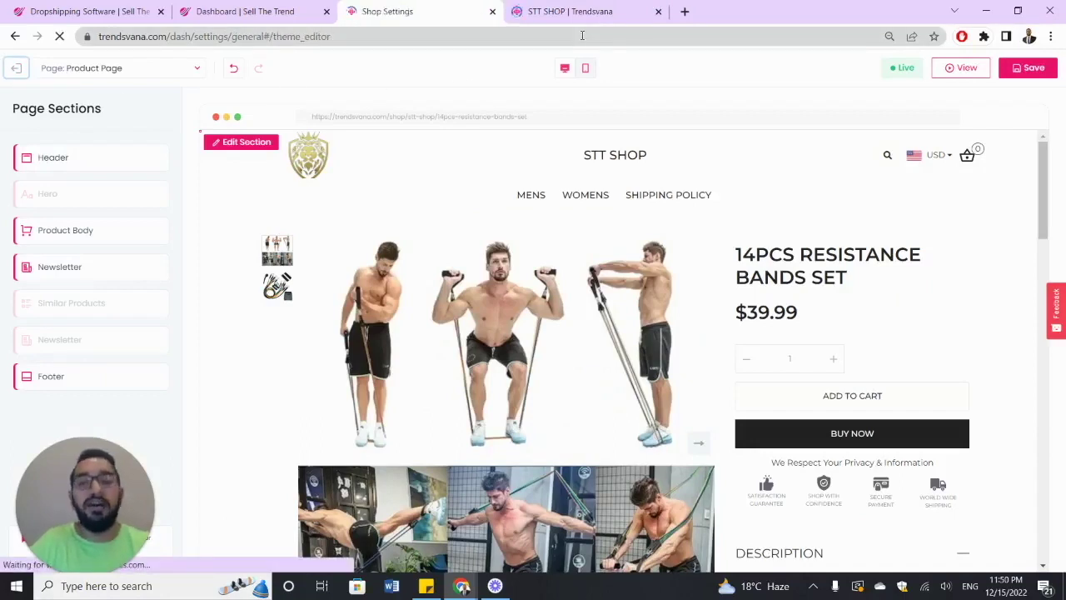
- Expand the Online Store group in the sidebar and open the Collections list
mouse_move(594, 18)
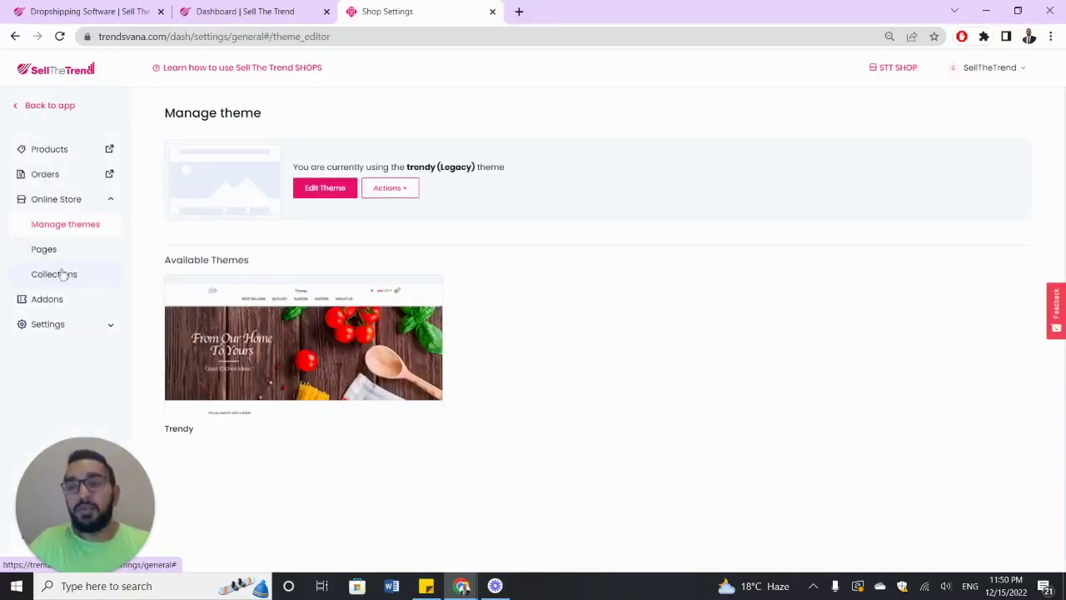
click(79, 201)
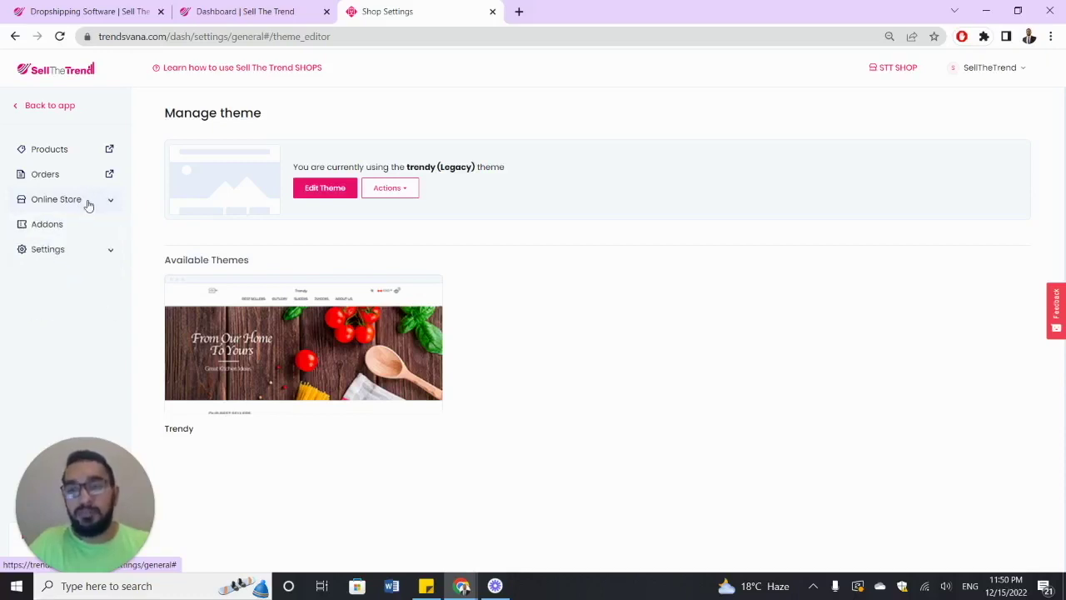
click(92, 202)
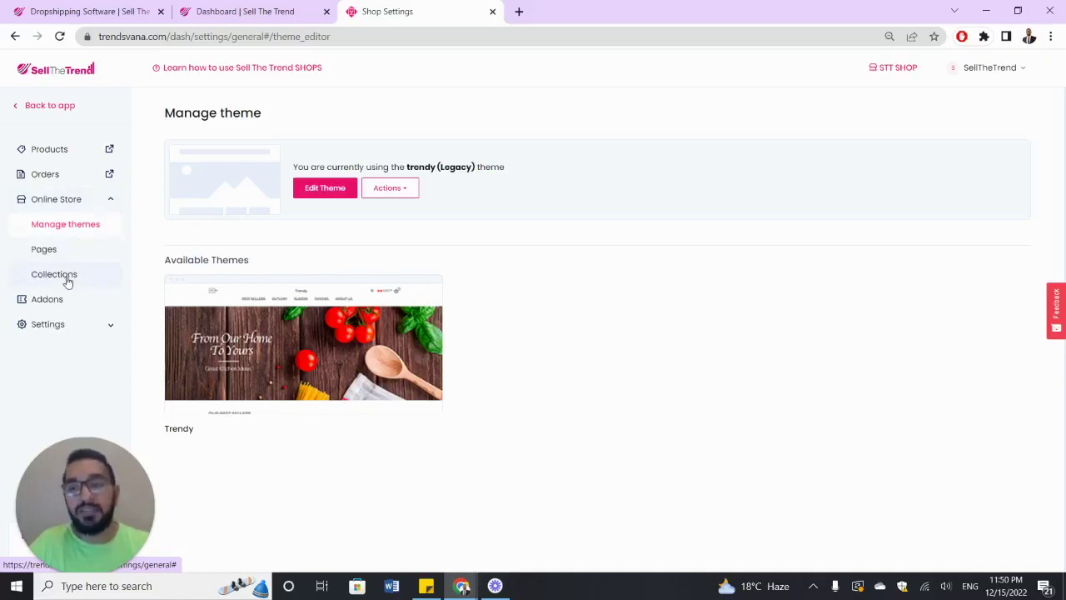
click(68, 282)
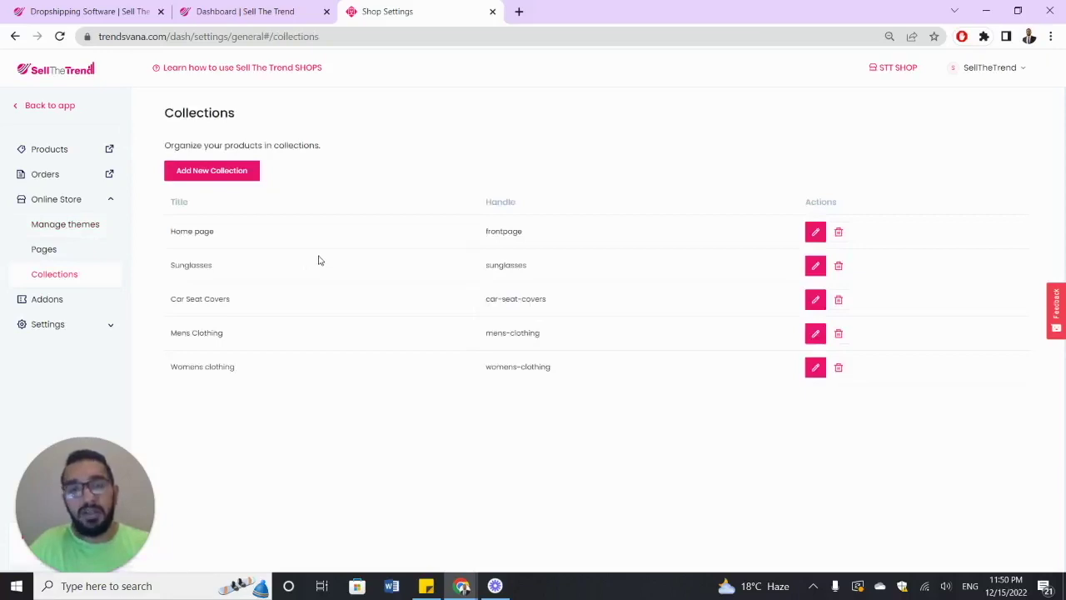
- Create a new collection and title it 'WOEMMEN S CLOTHINGCOLLECTION'
click(215, 171)
click(242, 198)
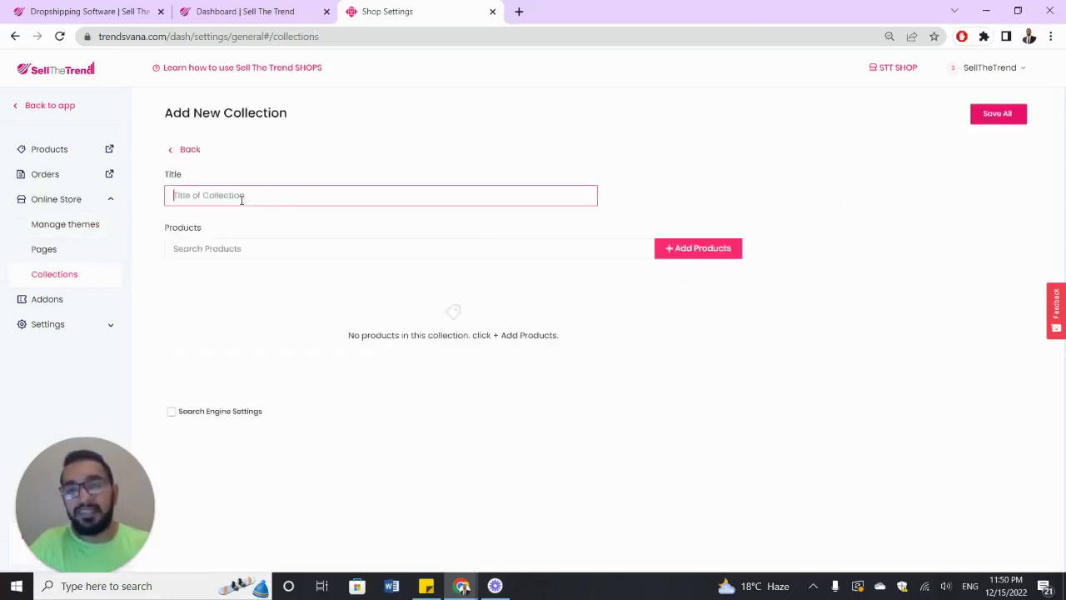
click(170, 155)
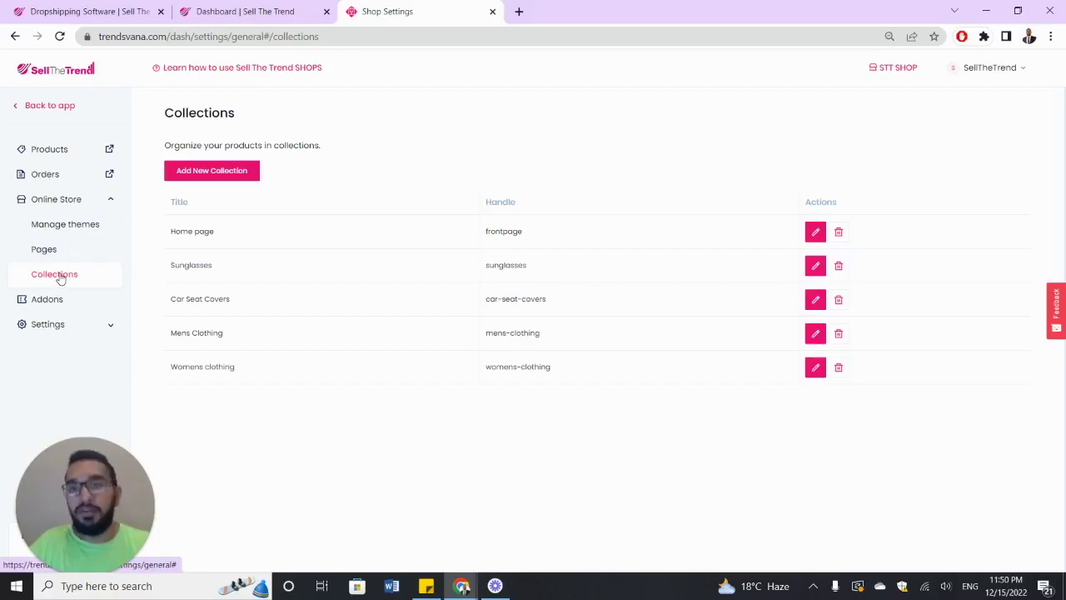
click(238, 173)
click(254, 196)
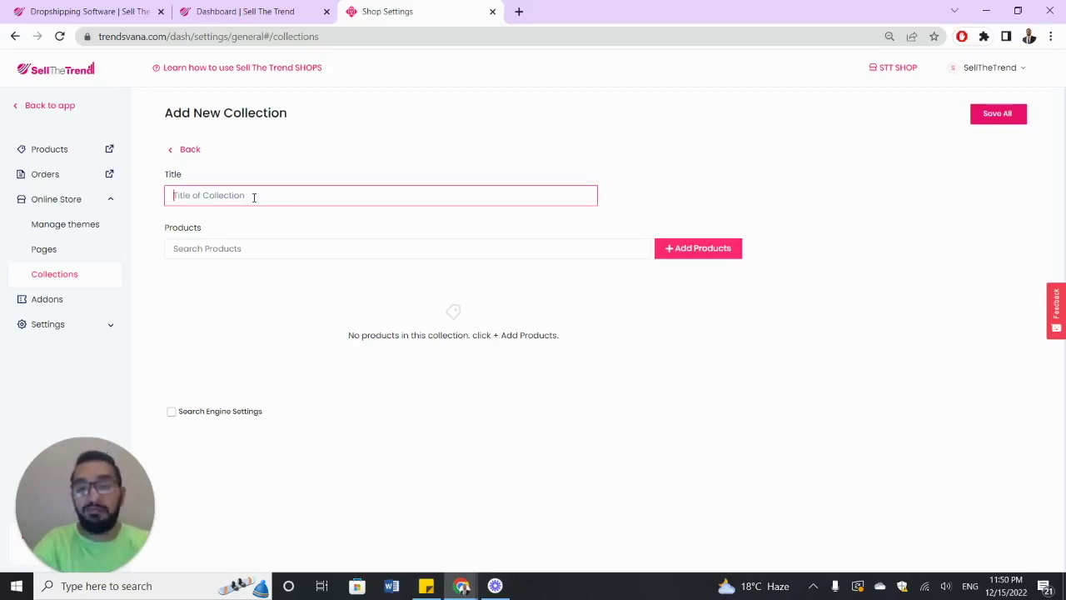
text(WOEM)
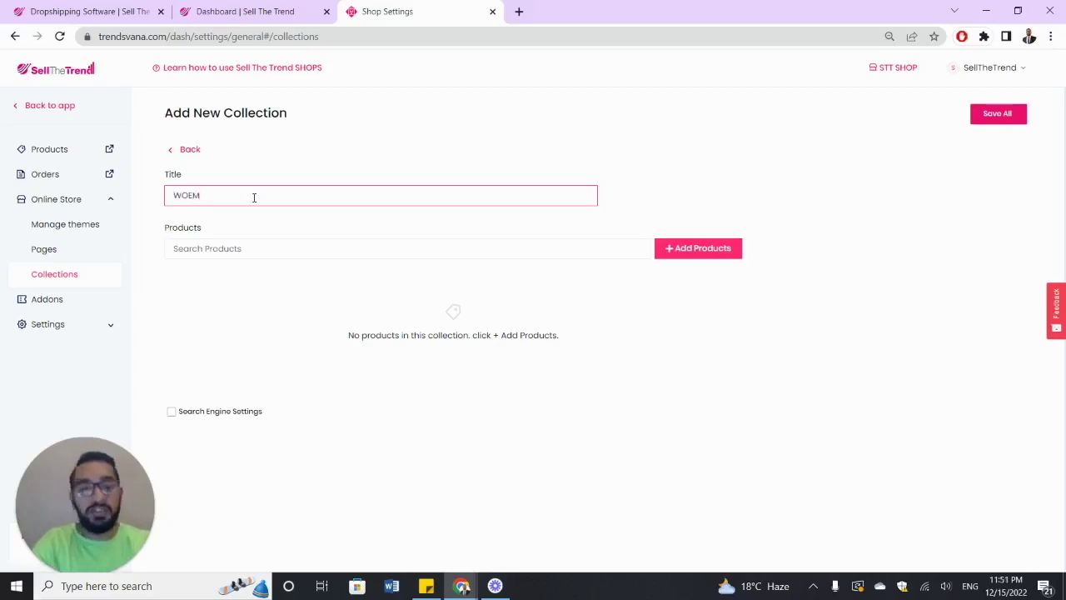
text(MEN S CLOTHINGCOLLECTION)
click(256, 217)
- Add the yoga set, denim fur-collar jacket and grey hoodie, then save the collection
click(676, 254)
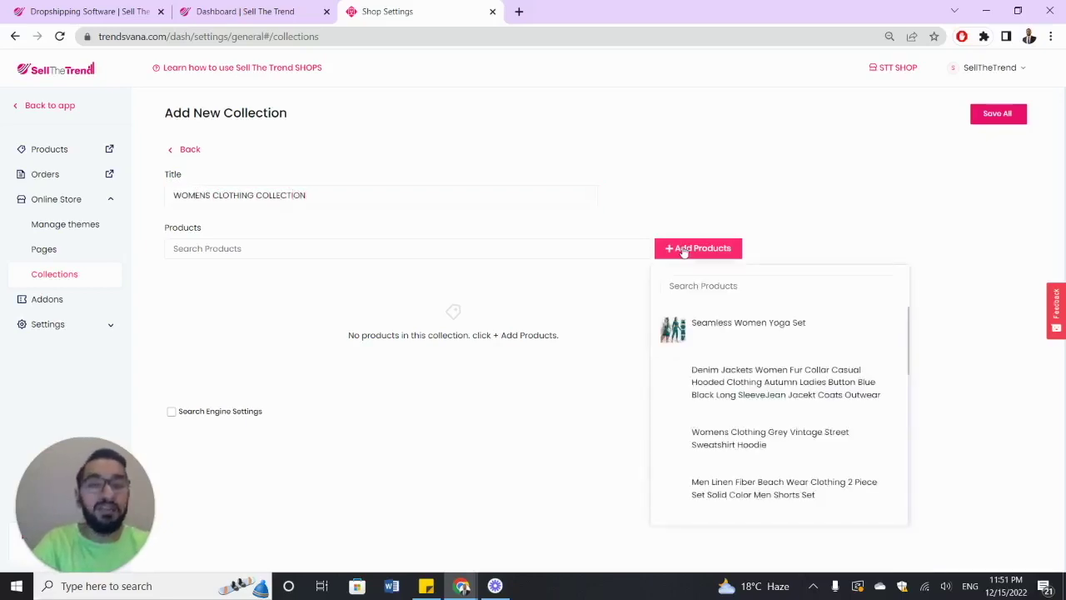
click(884, 331)
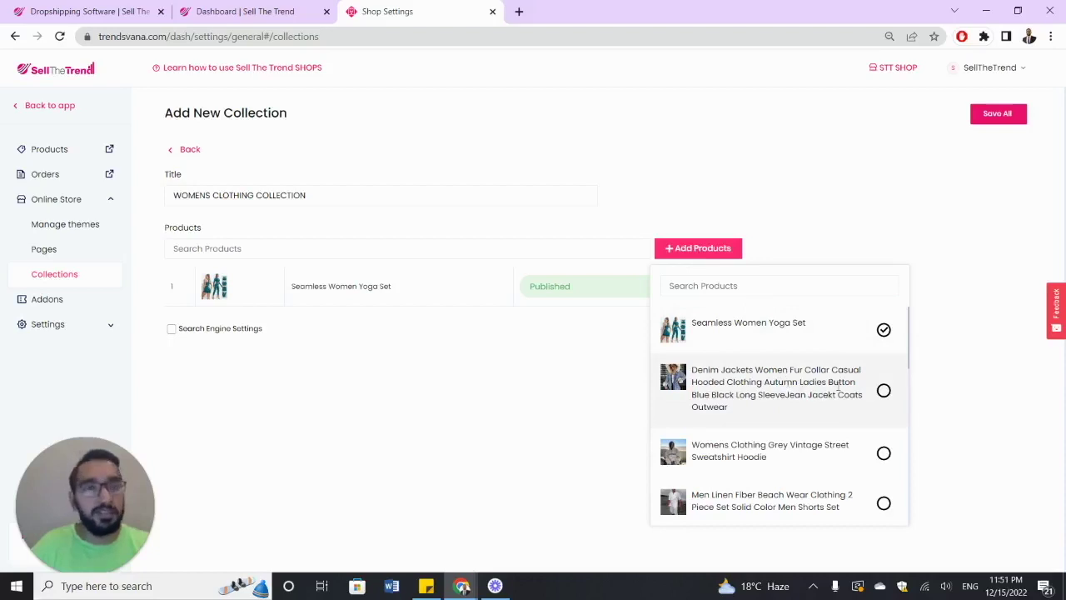
click(535, 458)
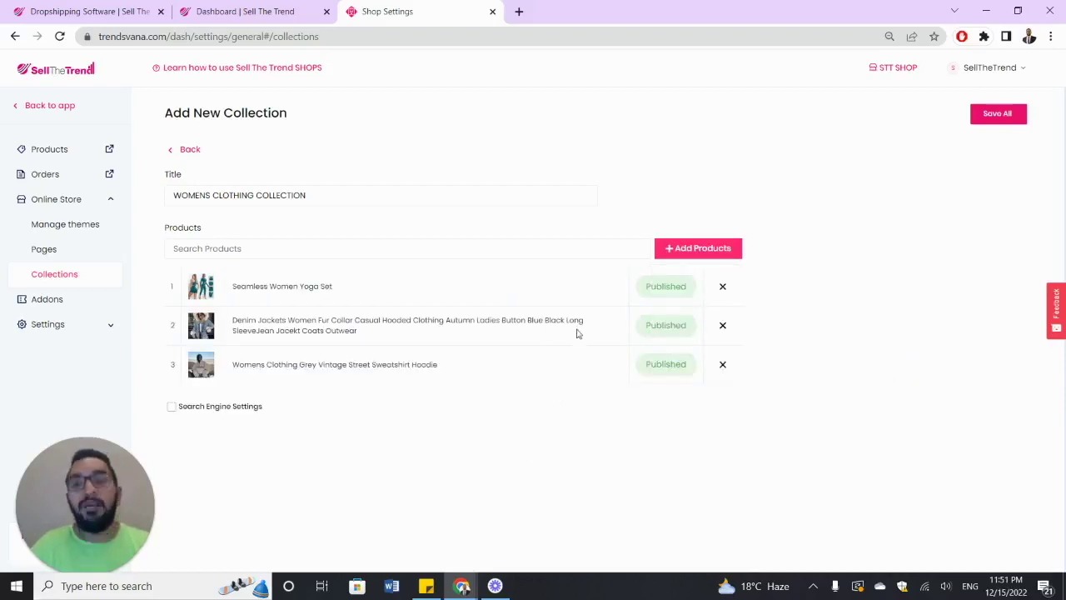
click(991, 125)
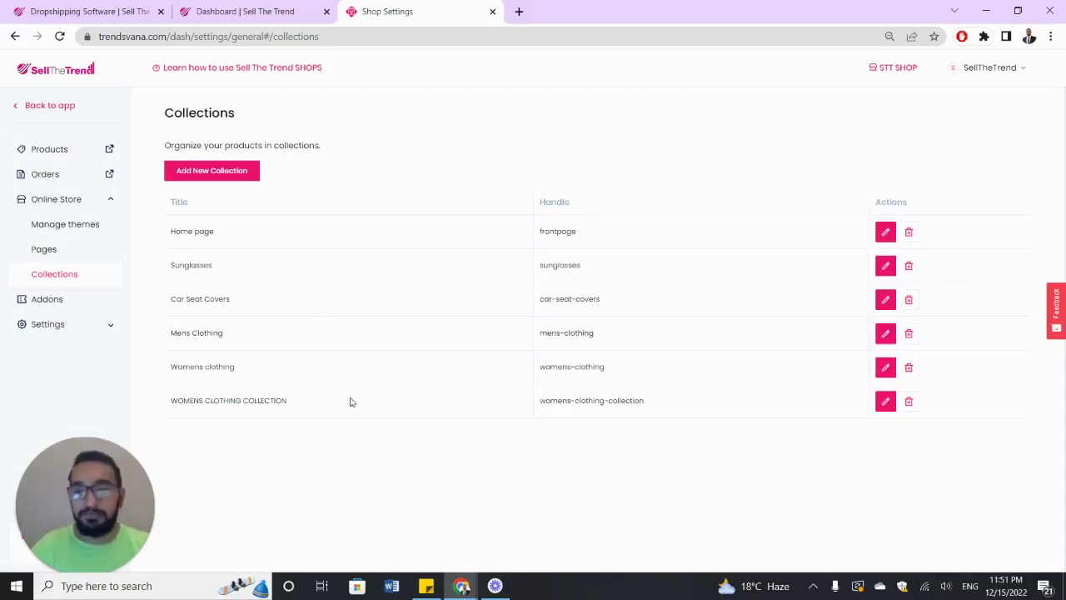
- Open Pages, start a new page, then back out to the list holding only Shipping
click(77, 258)
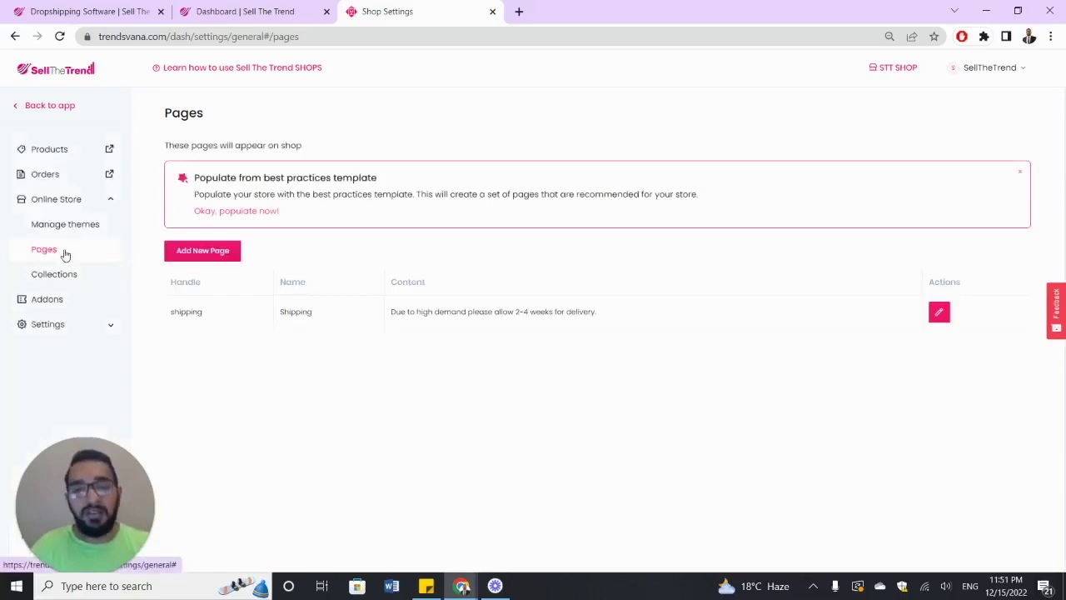
click(204, 252)
click(234, 194)
click(202, 273)
click(214, 195)
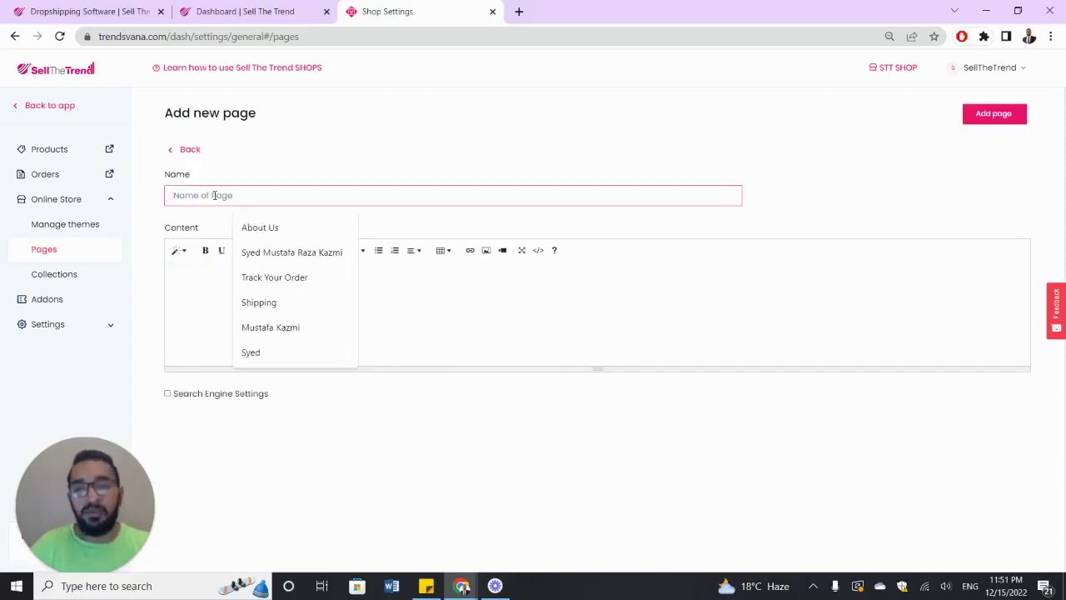
click(202, 270)
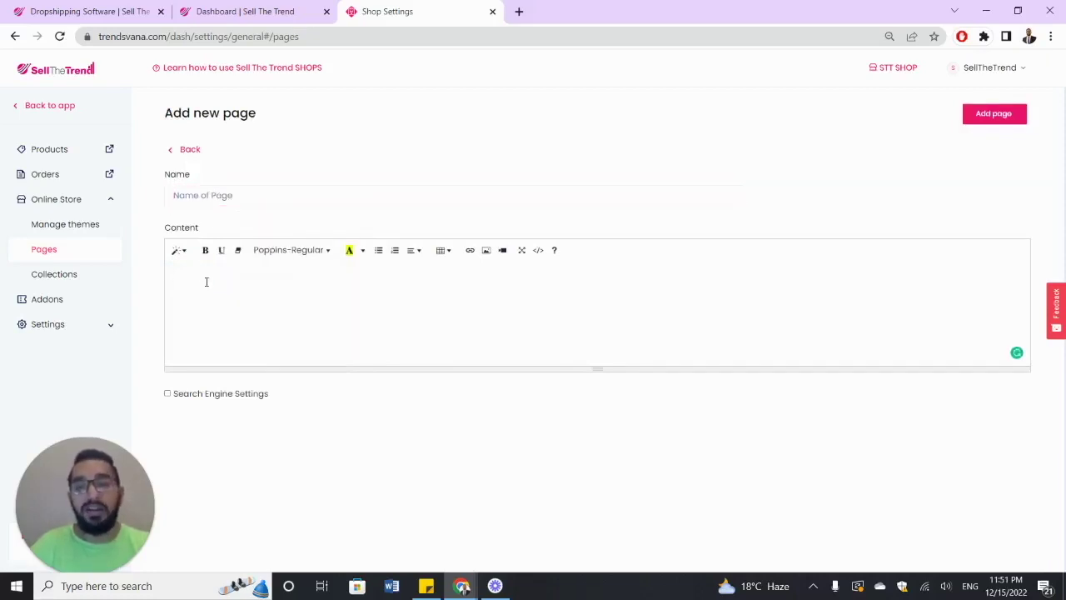
click(171, 150)
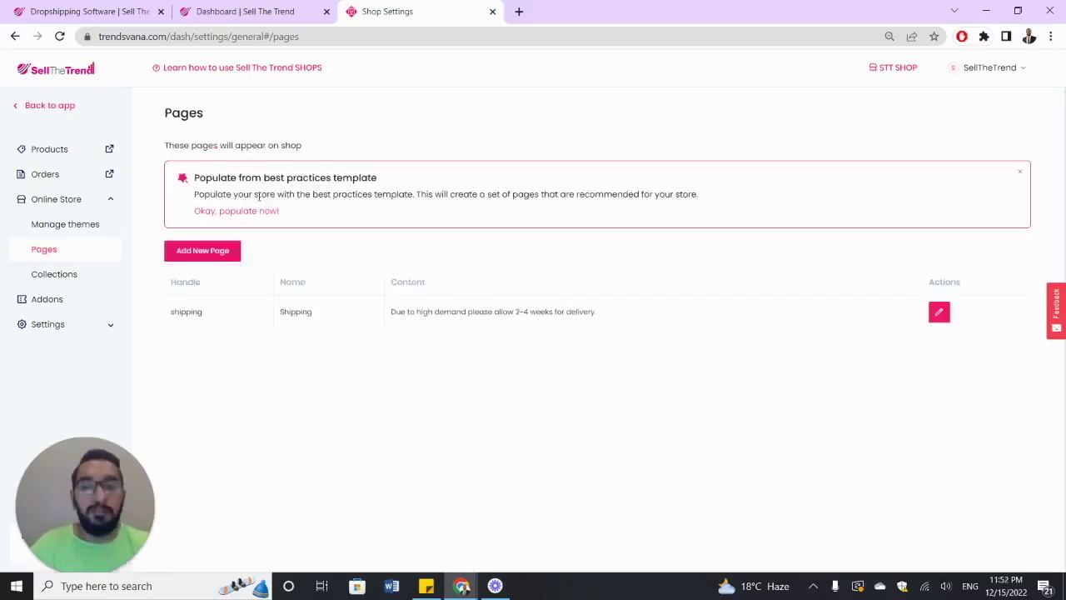
- Populate Track Your Order, About Us, Terms and Conditions and Privacy Policy from the best-practices template
click(247, 212)
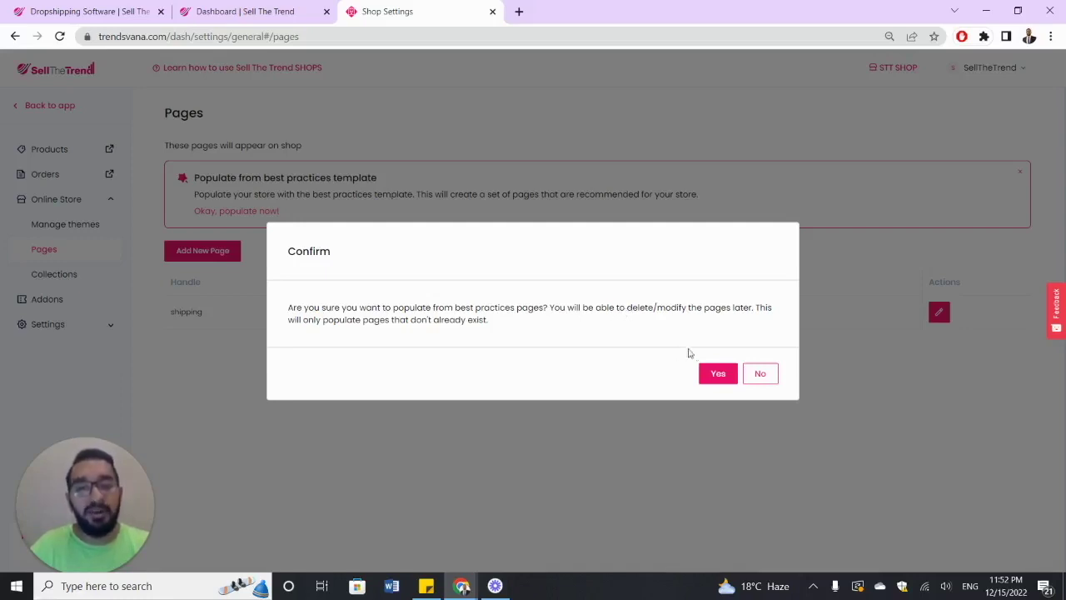
click(717, 375)
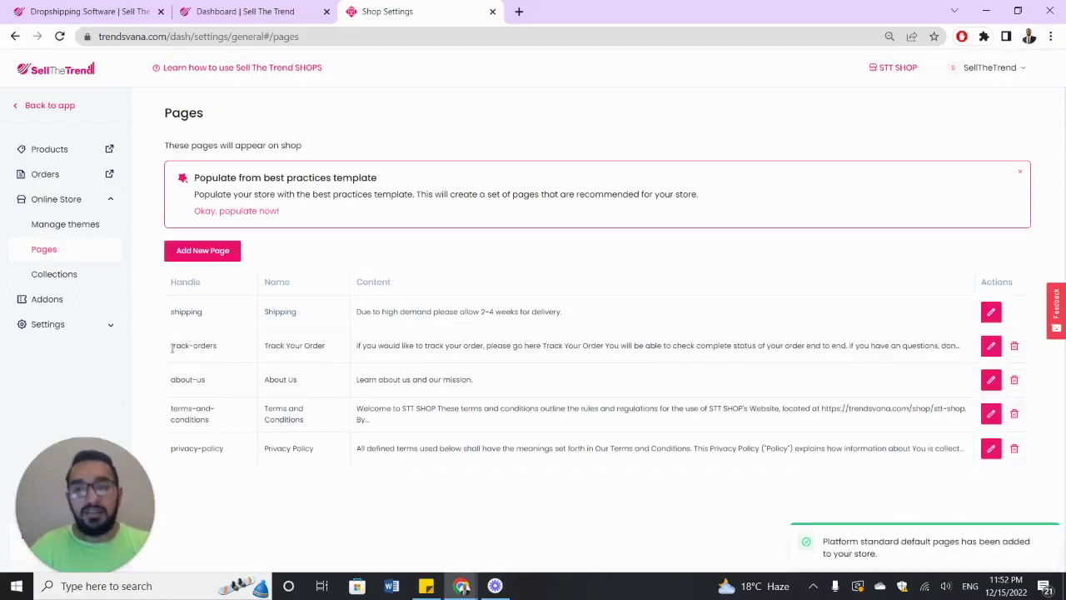
drag(175, 348, 221, 347)
click(222, 349)
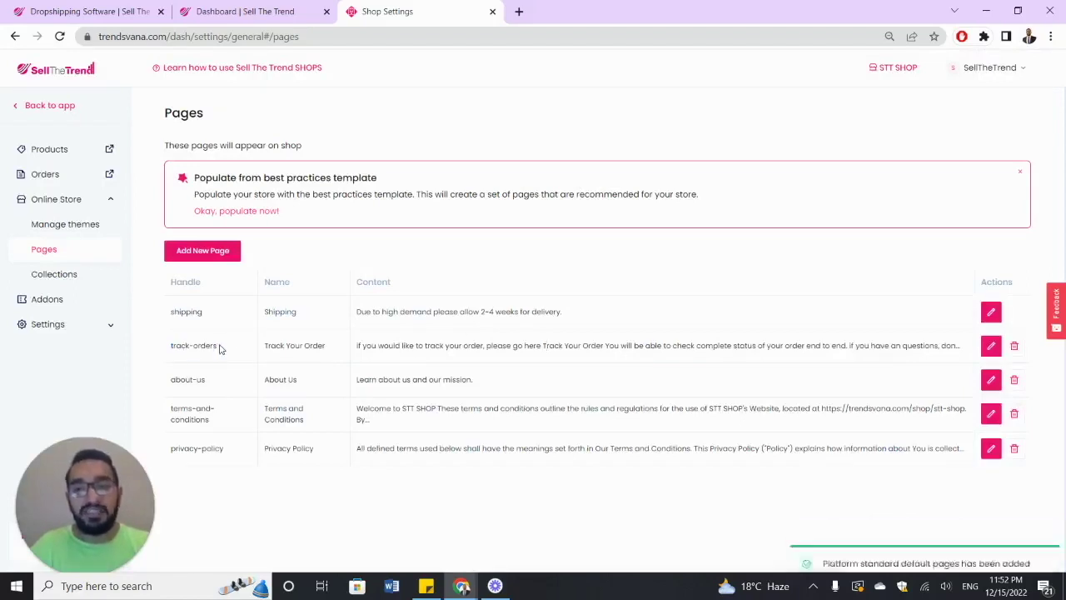
triple_click(181, 344)
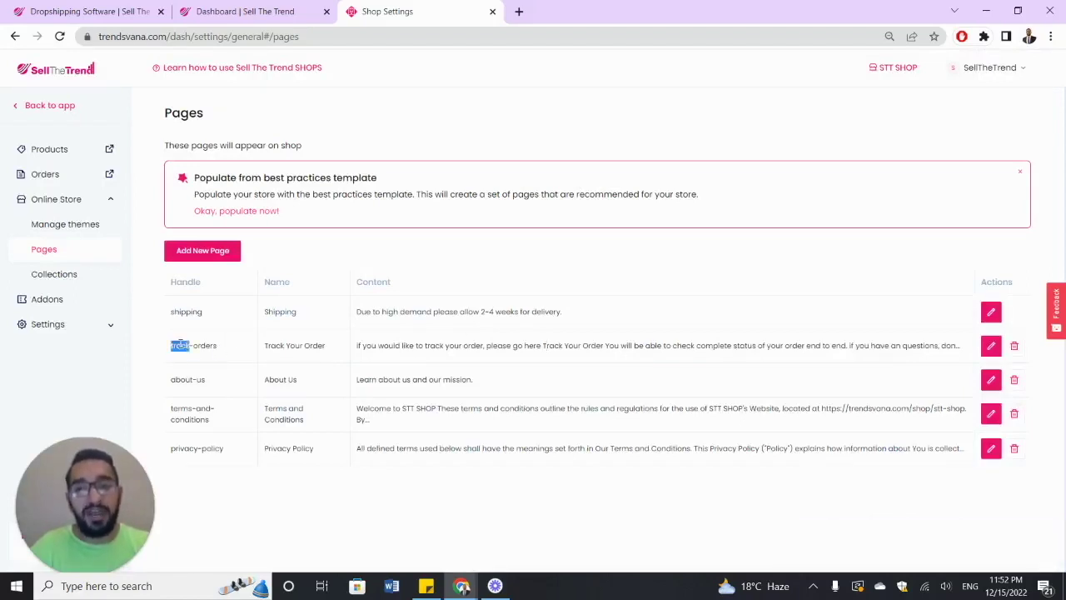
click(210, 348)
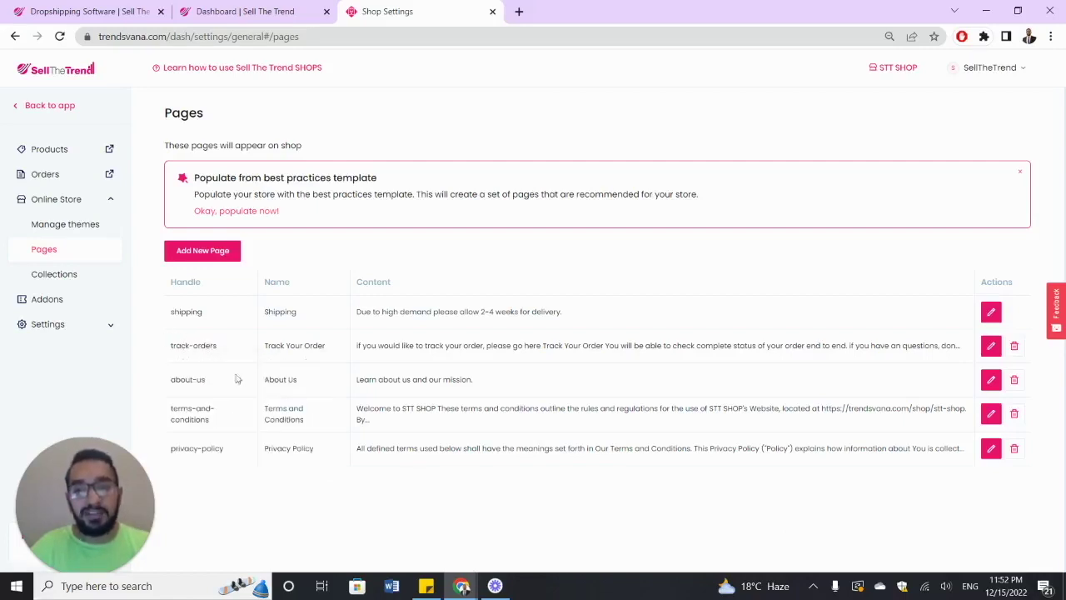